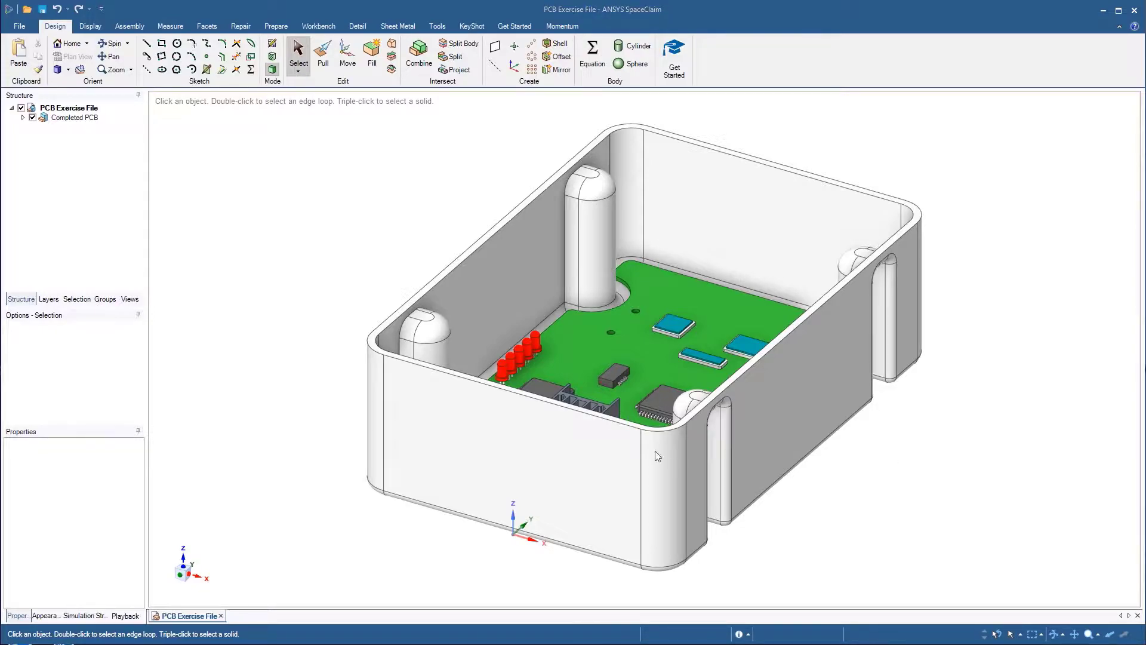
Sketch a 10 mm wide by 25 mm tall rectangle beside the enclosure, on the plane of its front face
click(560, 457)
key(k)
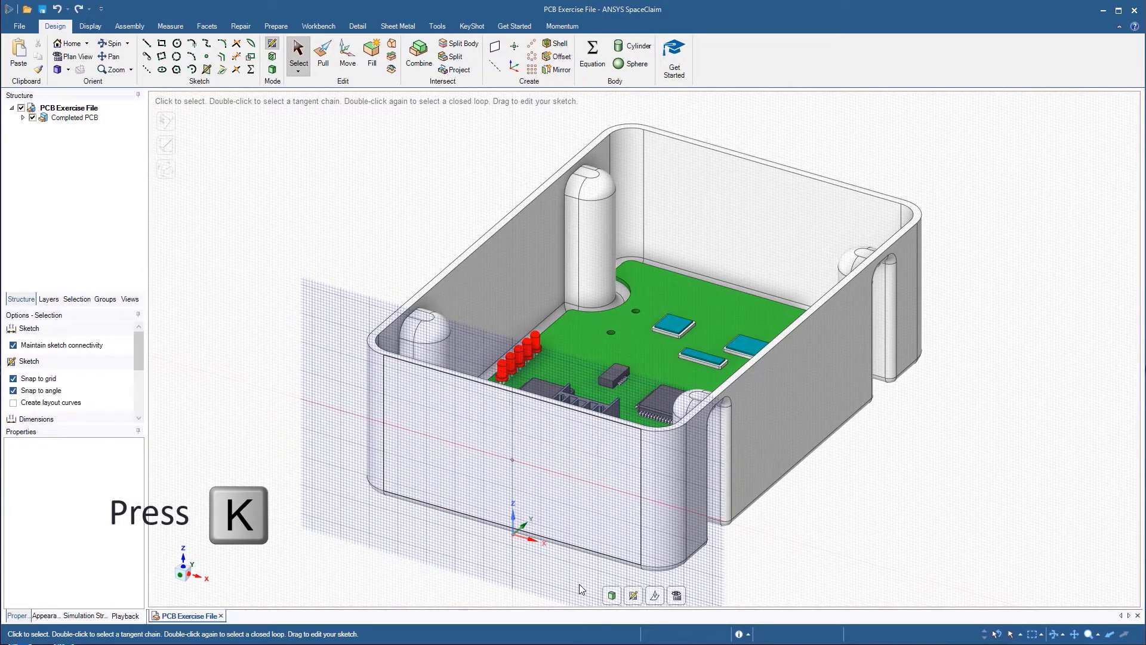
click(162, 44)
click(943, 263)
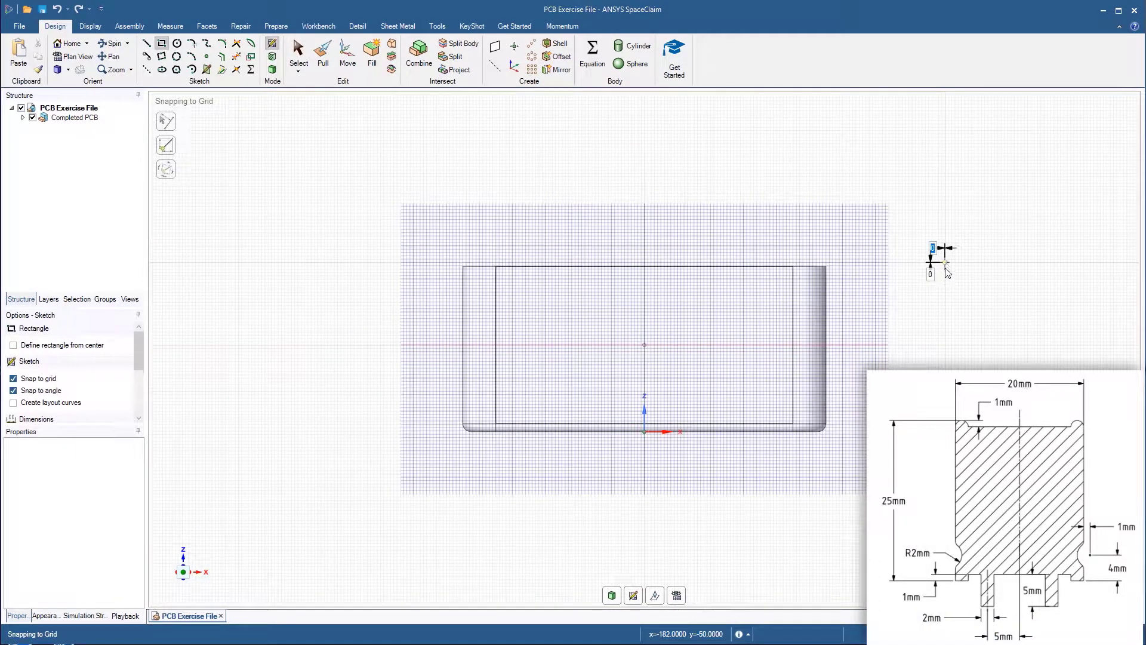
key(Tab)
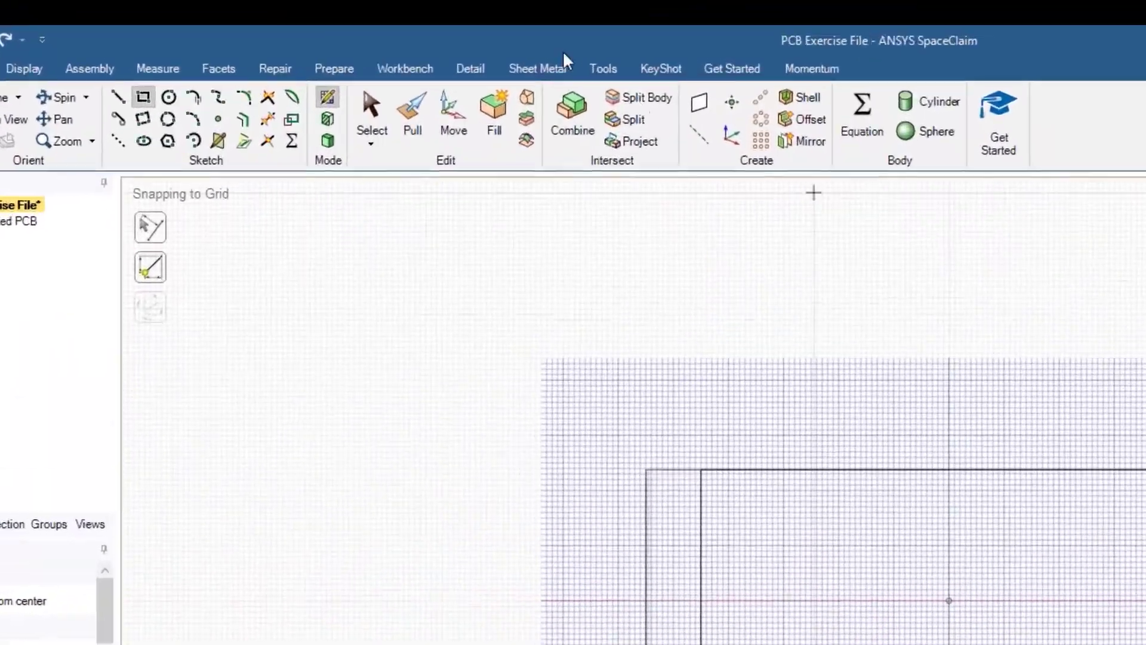
Revolve the rectangle a full turn about its long edge farther from the enclosure to form a solid cylinder
click(410, 119)
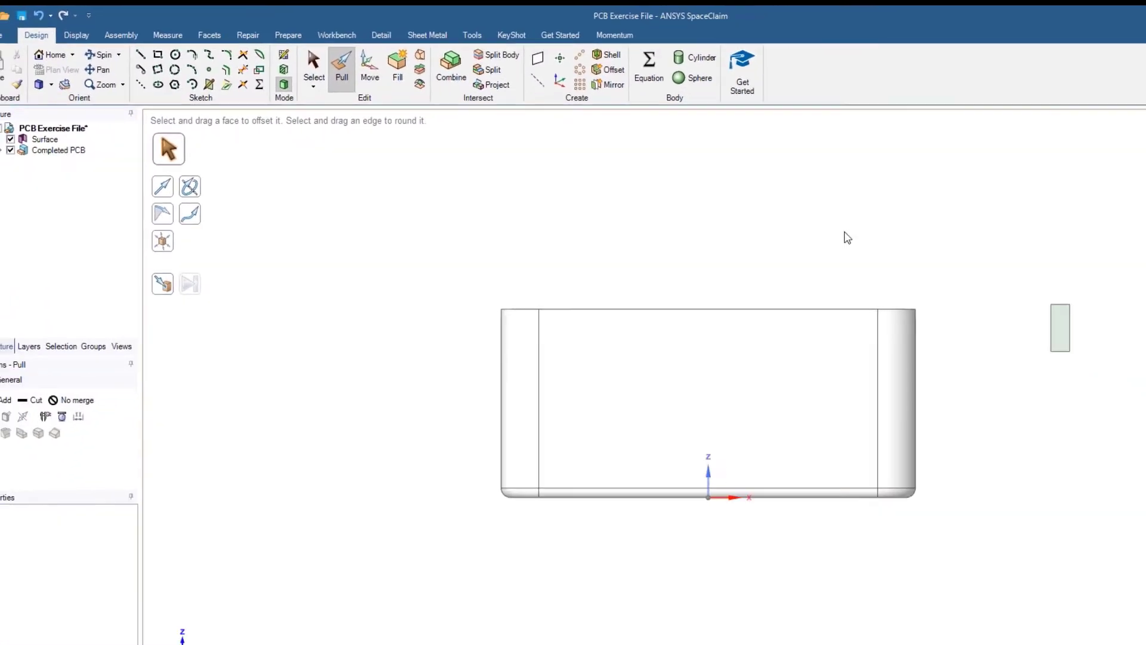
click(953, 282)
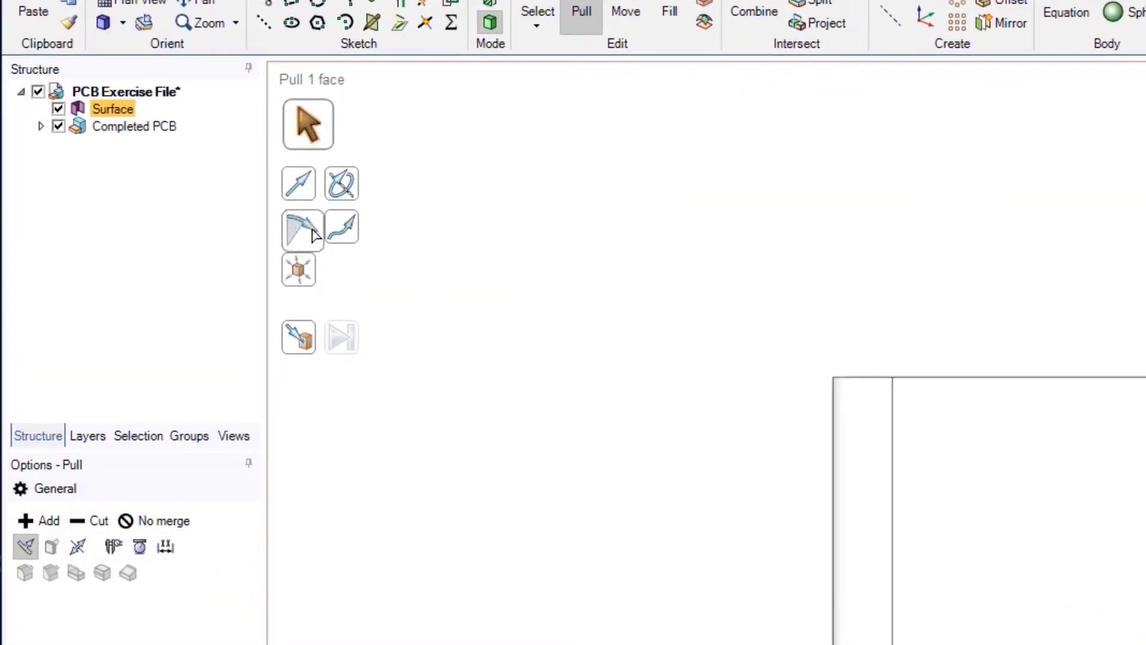
click(345, 193)
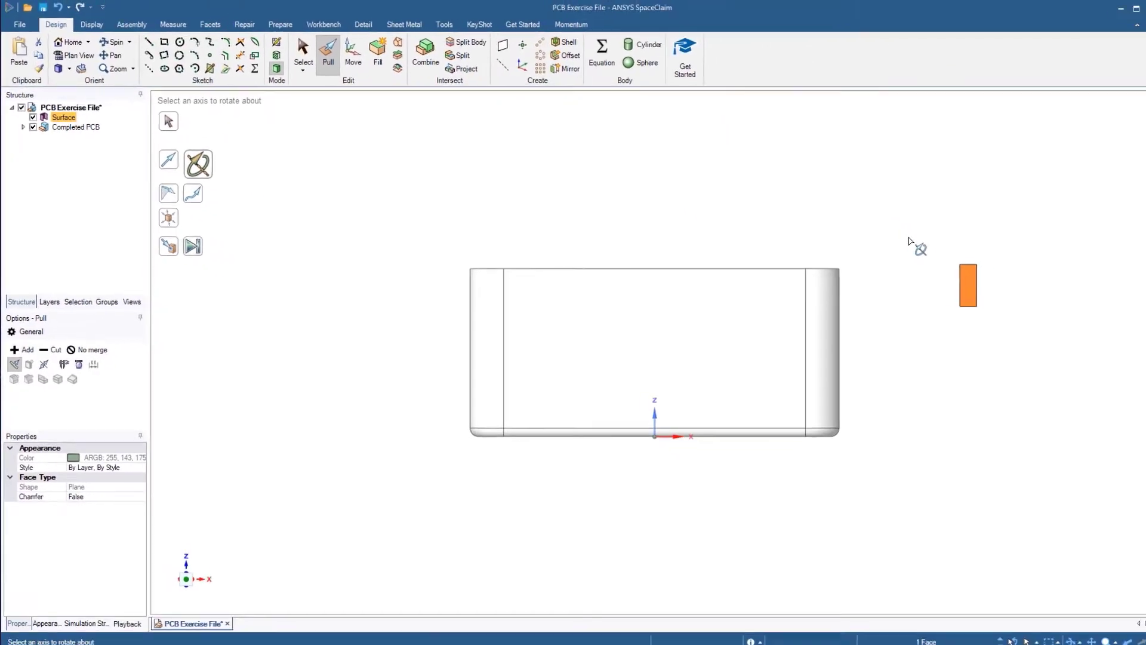
click(978, 295)
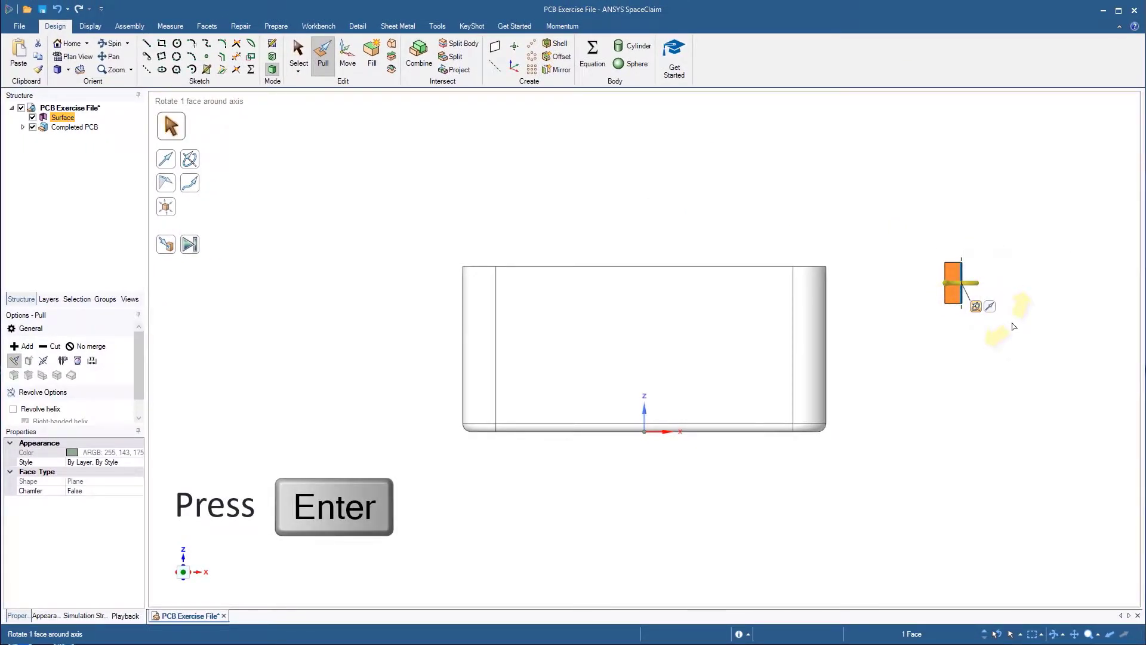
key(Return)
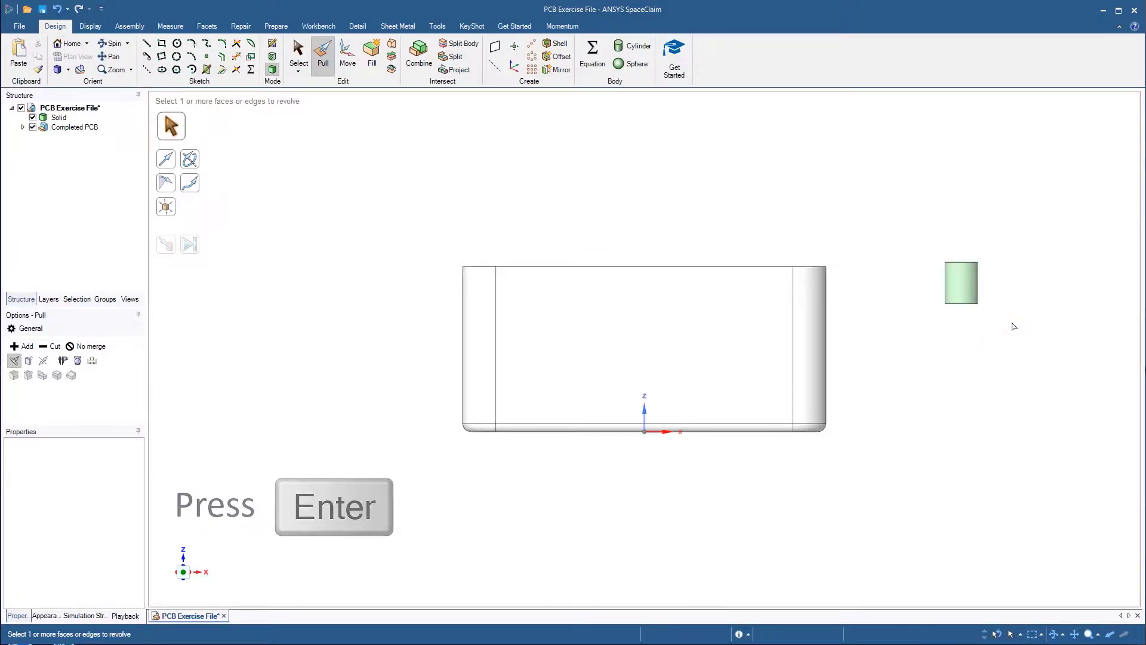
key(Escape)
Start a sketch on the plane through the cylinder's central axis and view it head-on
key(h)
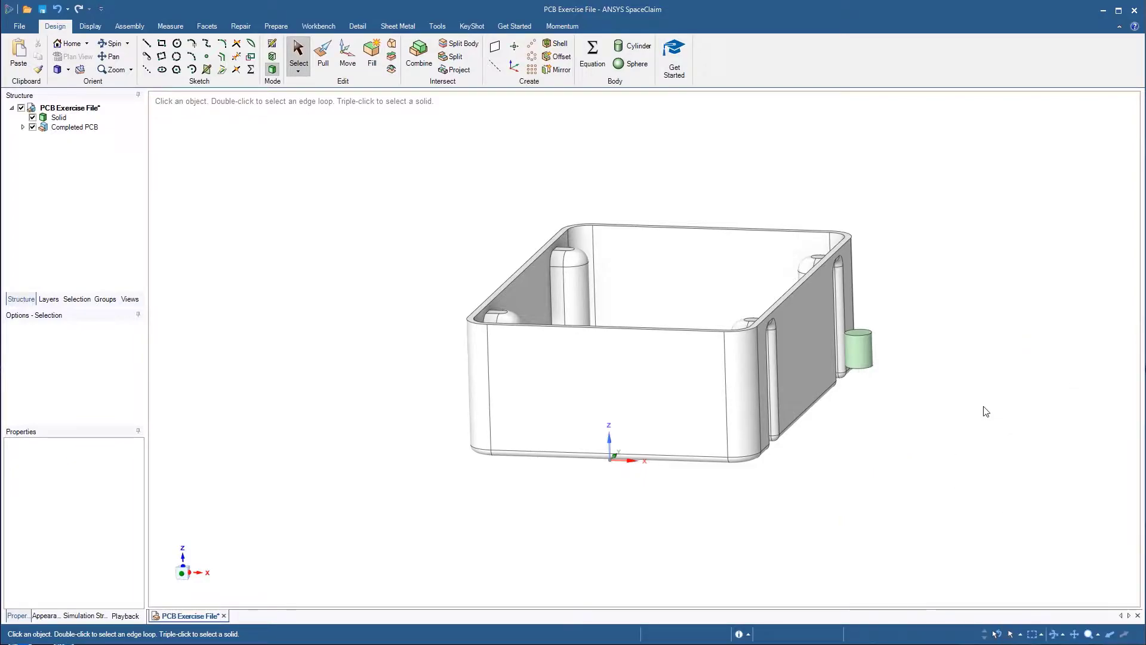
click(868, 364)
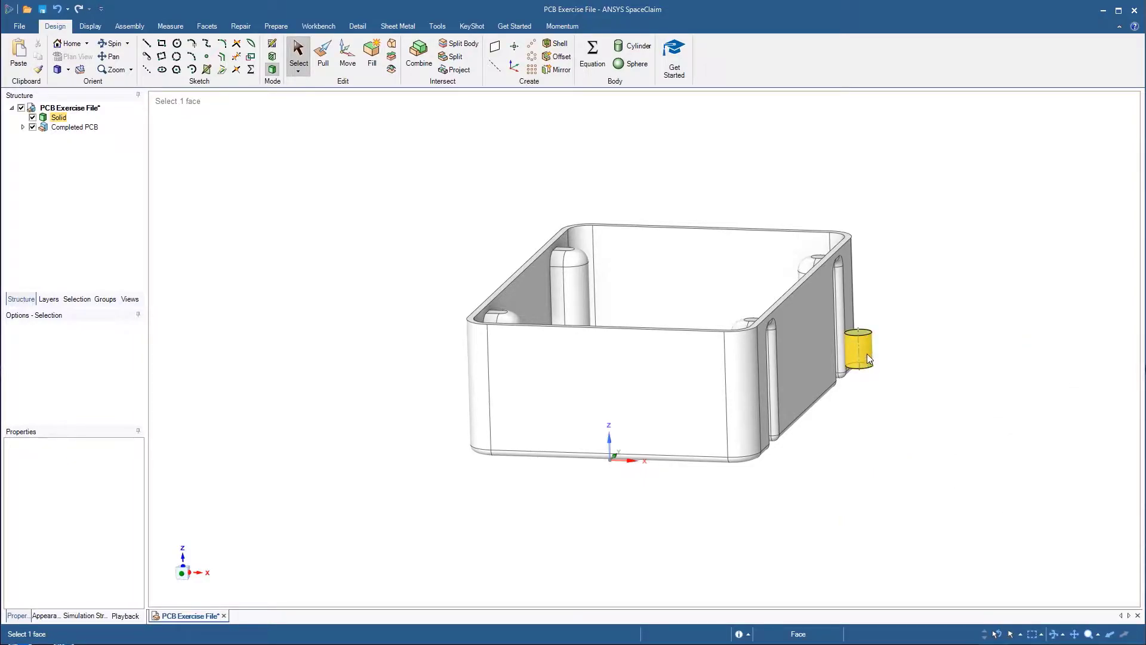
click(863, 337)
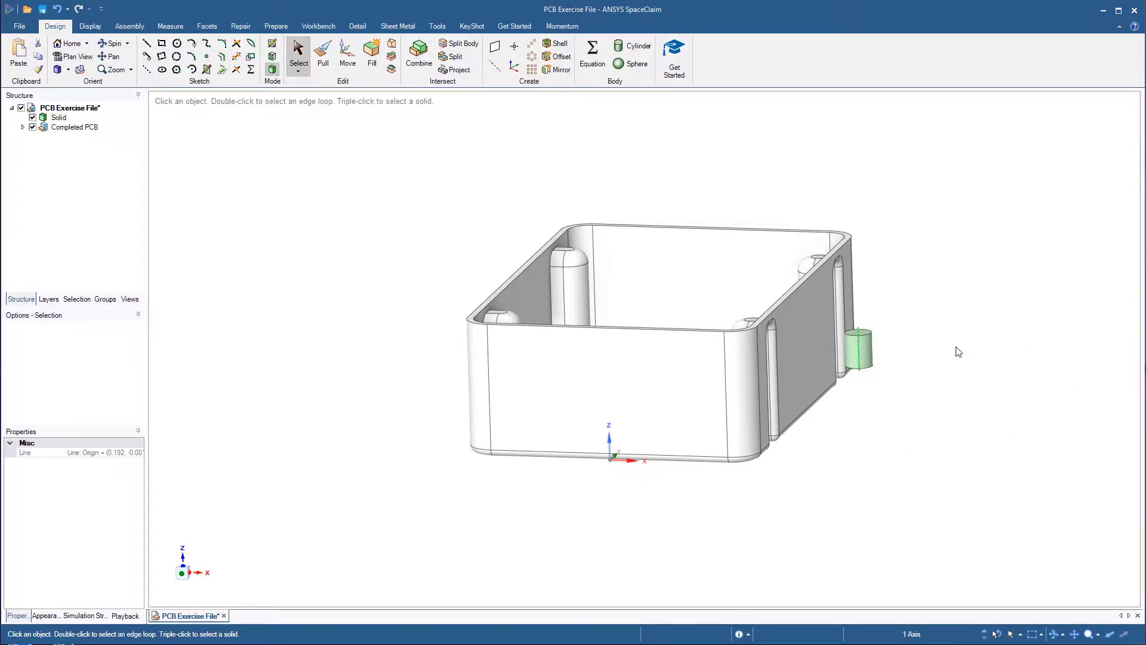
click(272, 43)
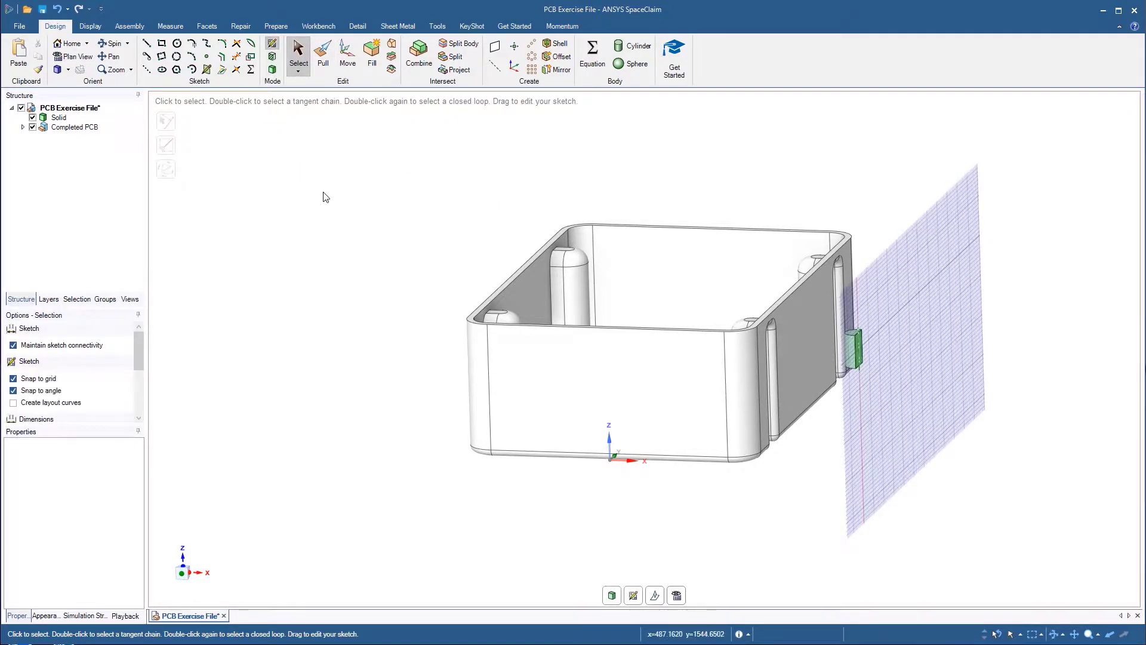
key(v)
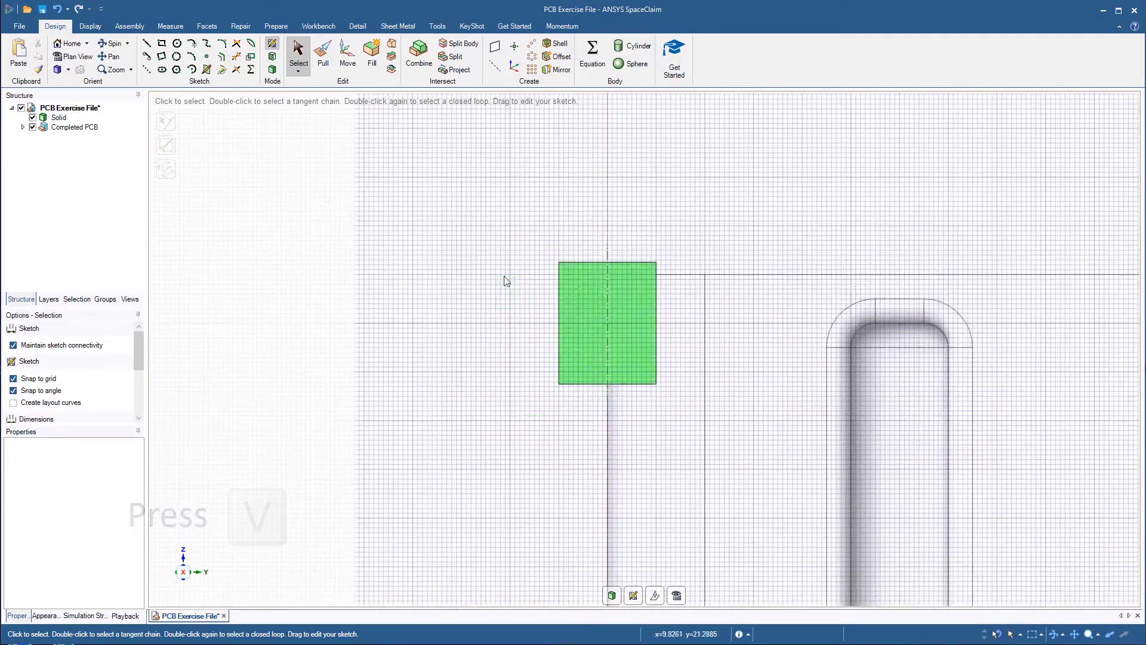
Sketch a 4 mm diameter circle centred 4 mm above and 1 mm outward from the cylinder section's lower corner
click(177, 44)
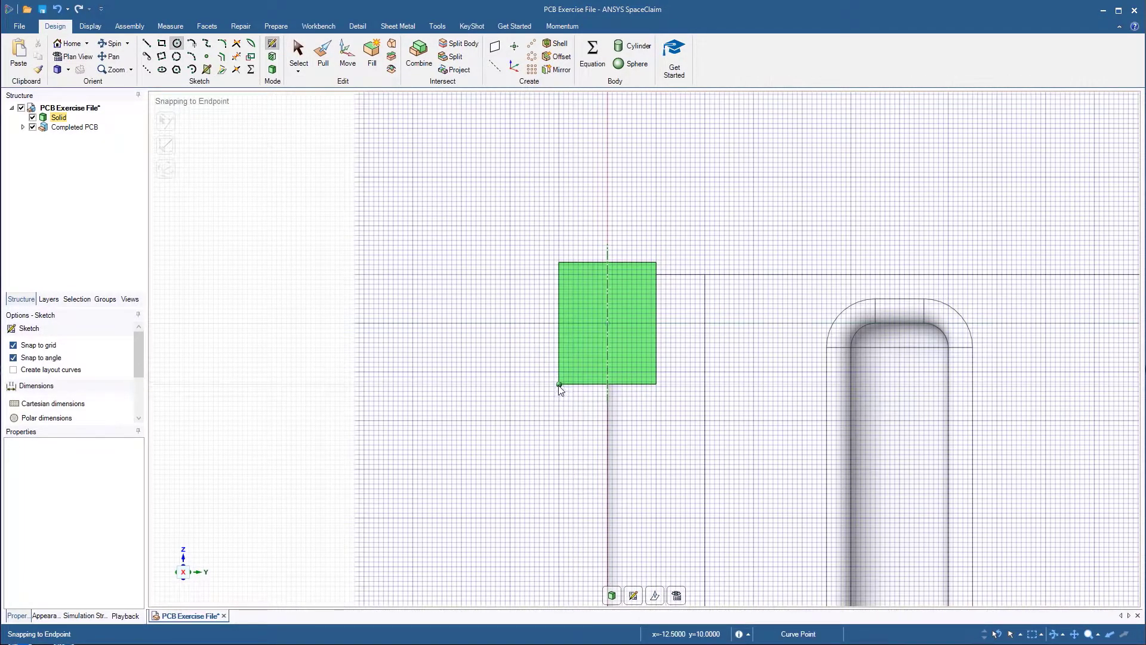
key(shift)
key(shift)
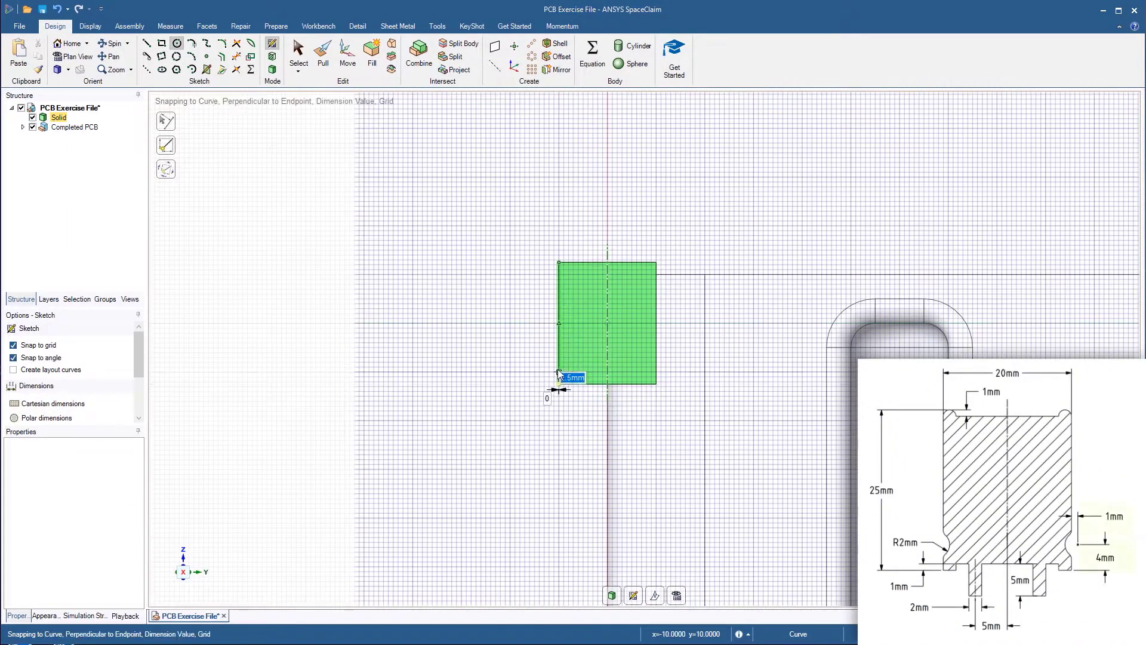
text(4)
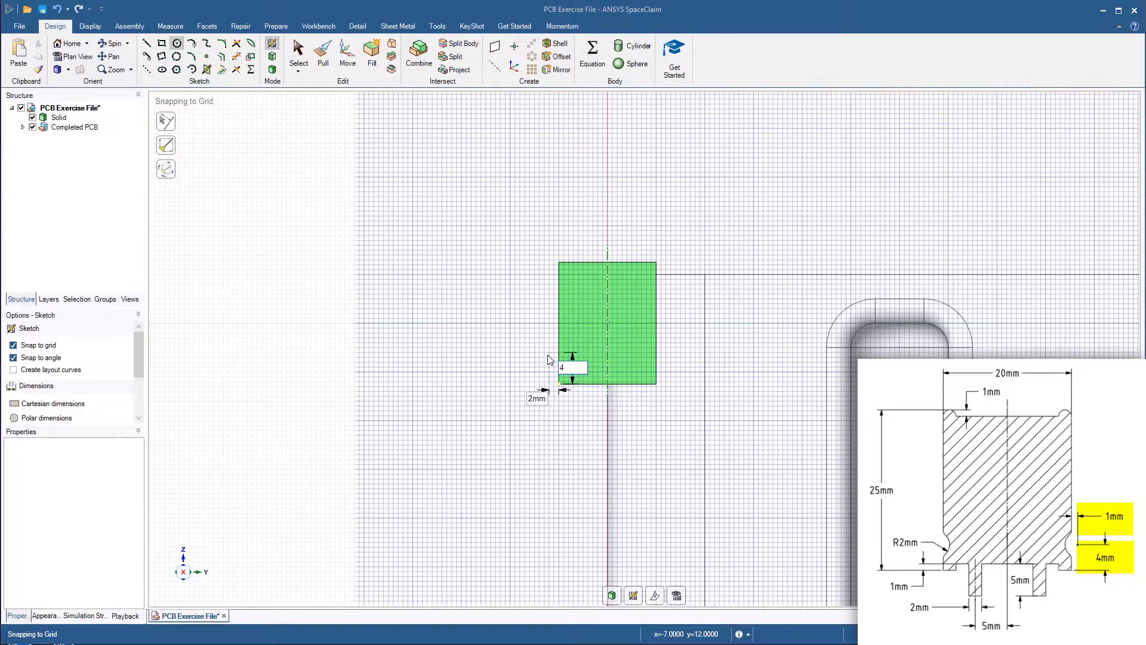
key(Tab)
text(1)
key(Return)
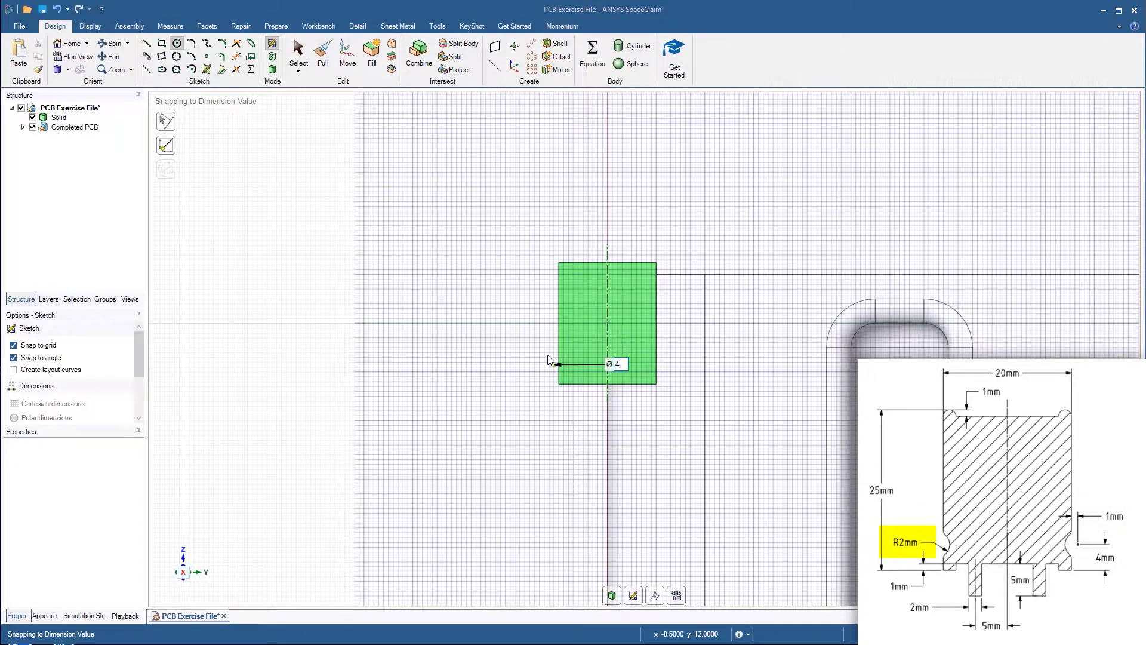
text(4)
key(Return)
Revolve the small circle a full turn about the cylinder's axis as a cut, forming a groove near its base
click(323, 56)
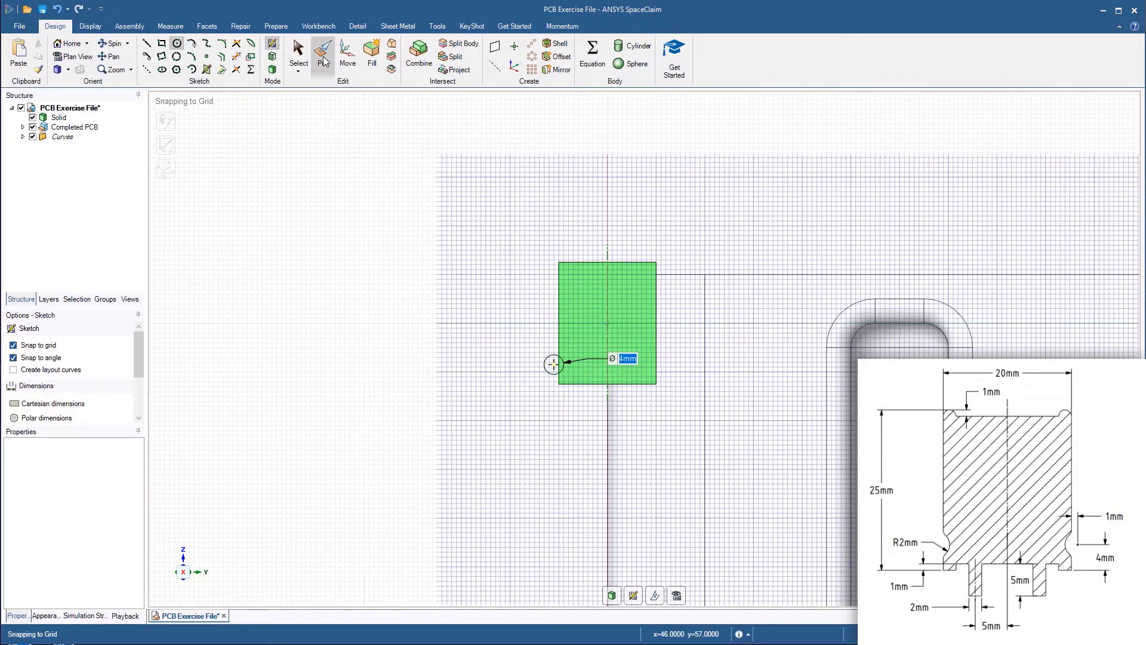
click(552, 368)
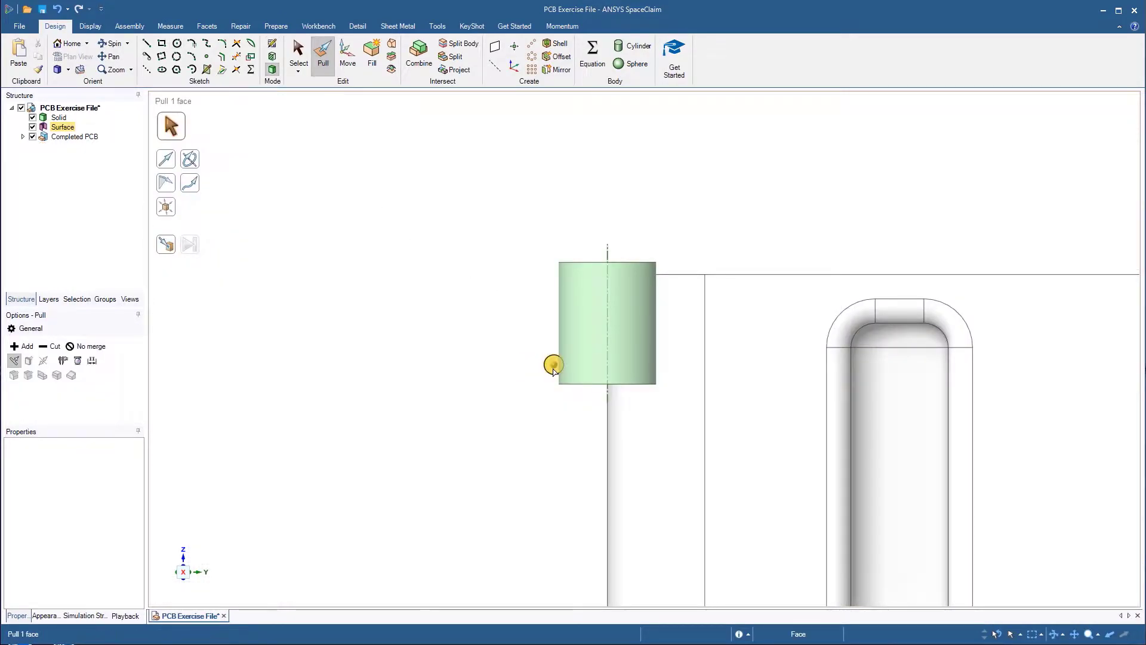
click(554, 371)
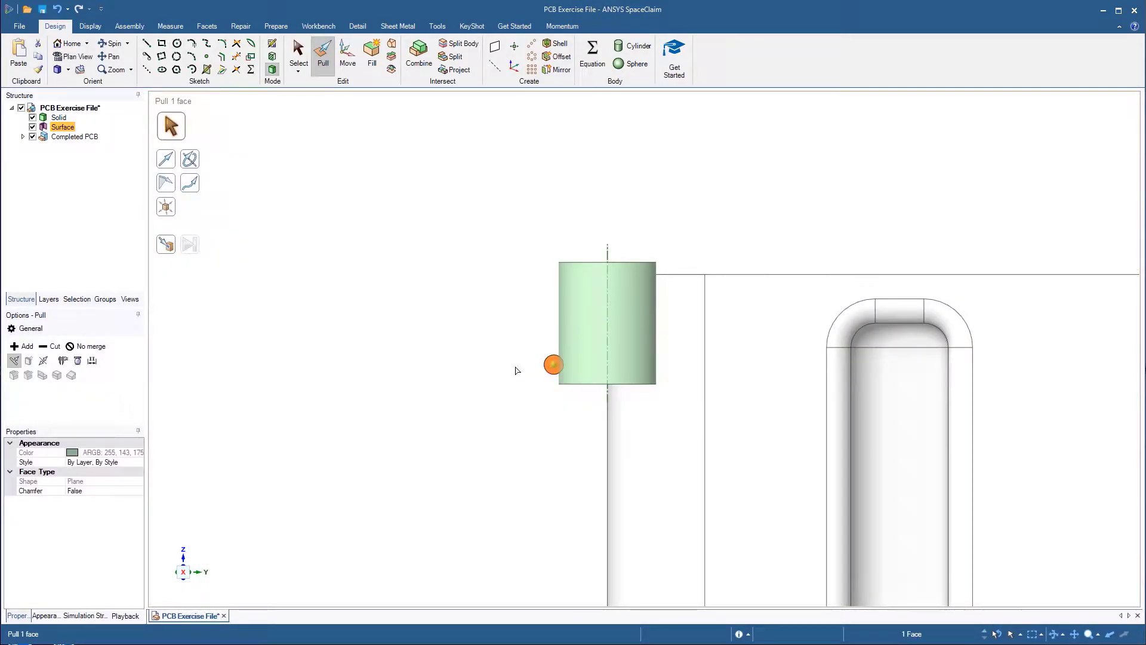
click(190, 159)
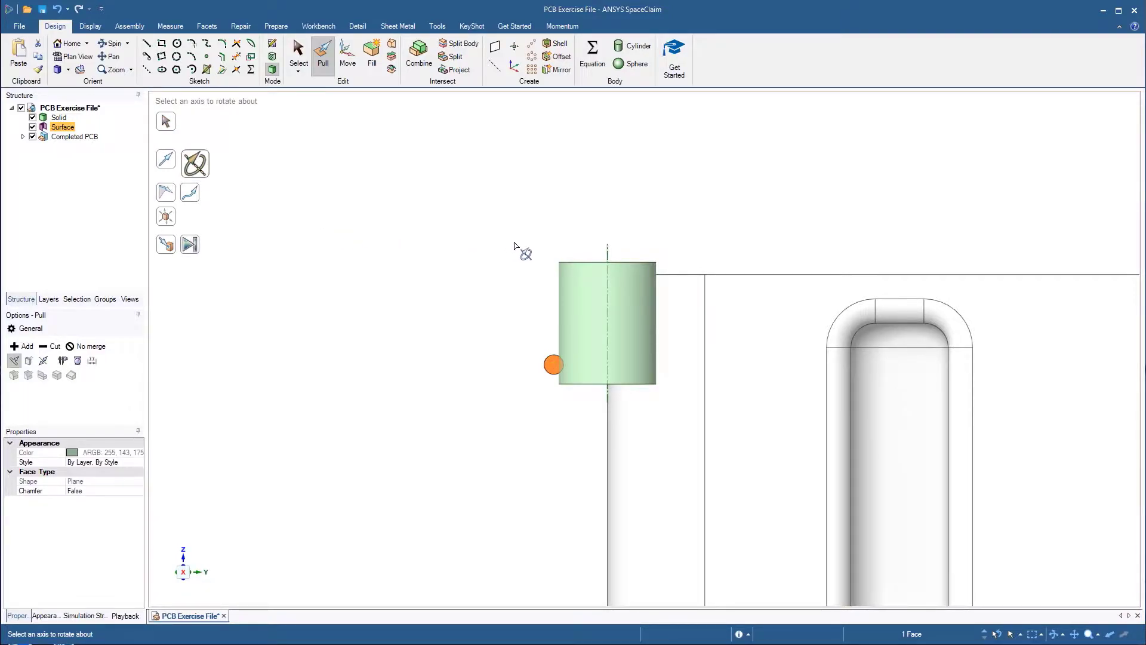
click(607, 255)
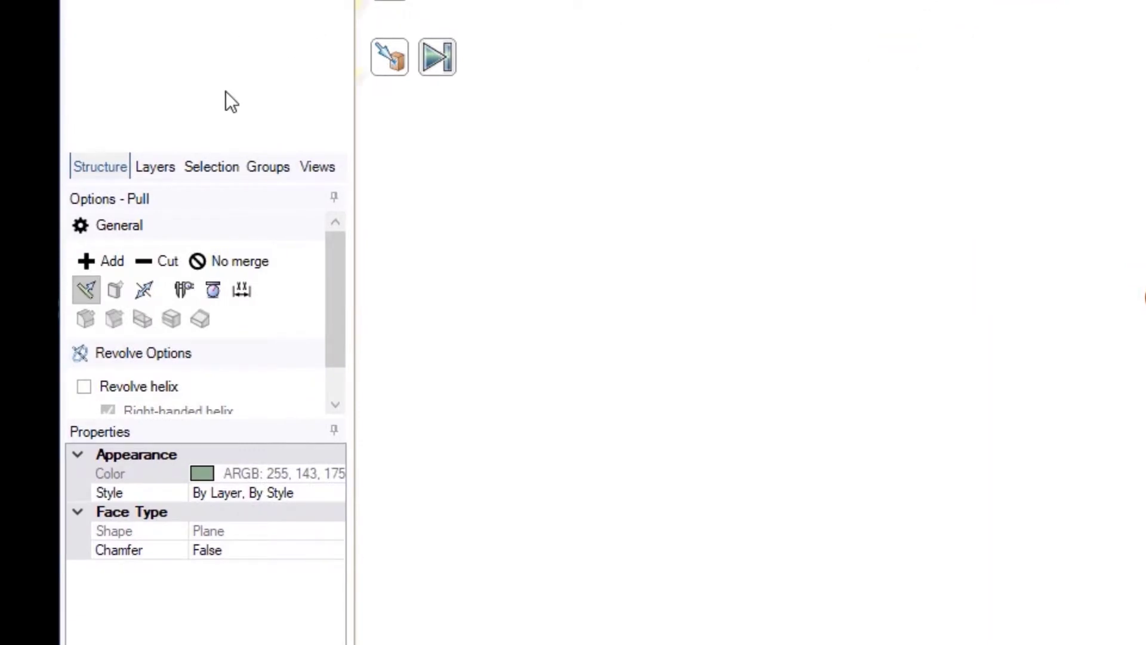
click(166, 257)
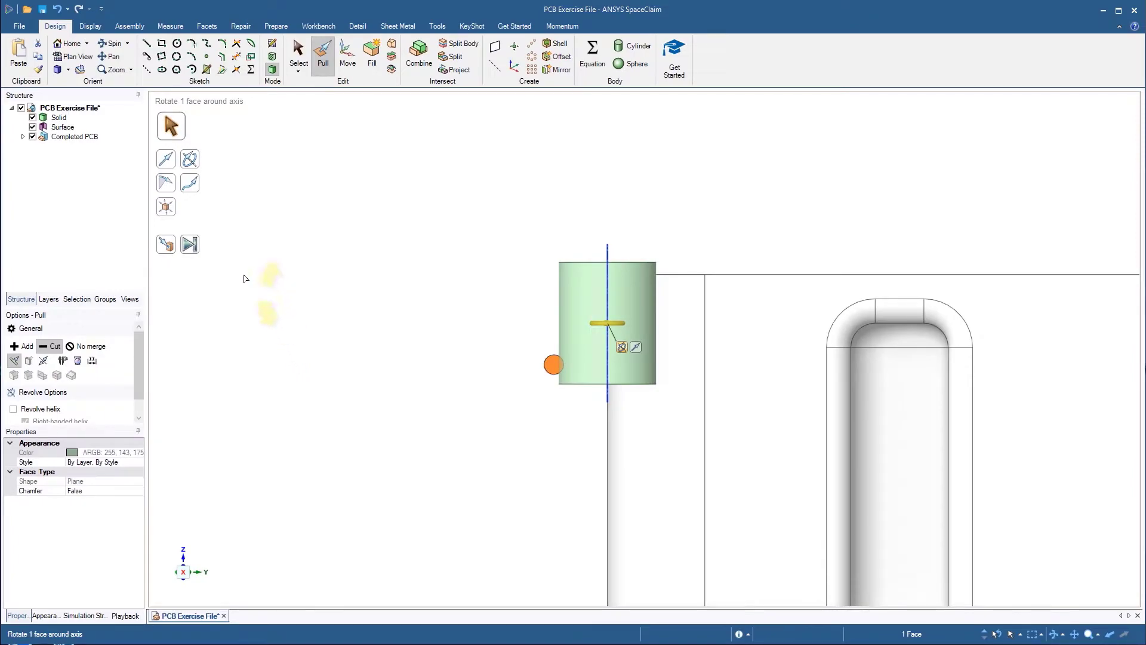
click(191, 247)
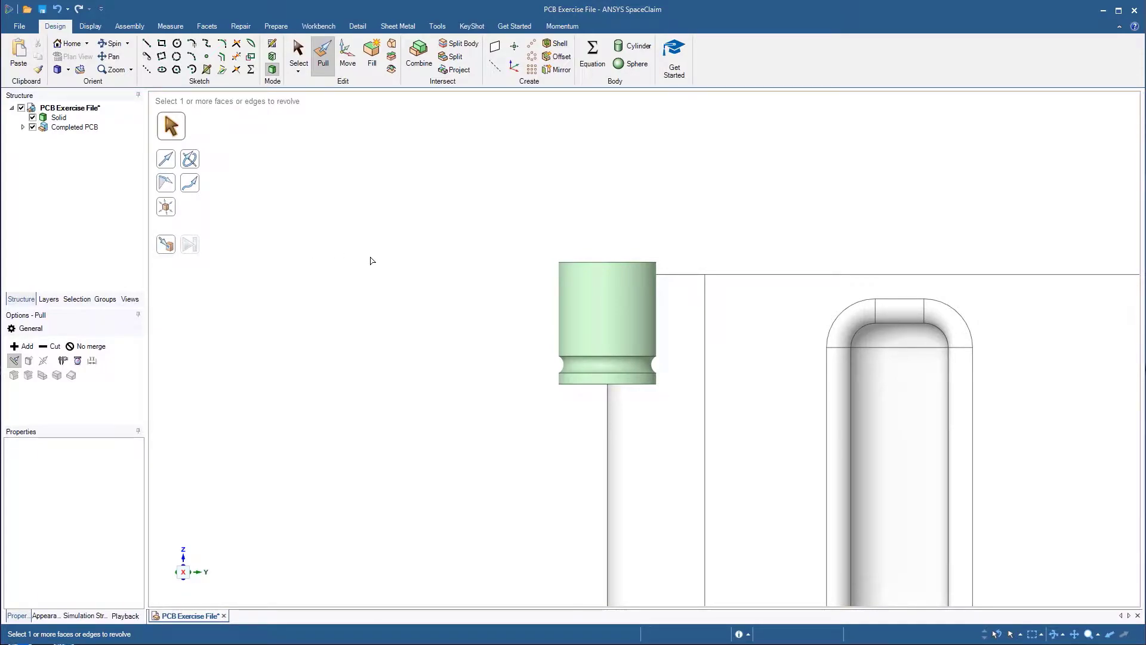
Round the upper and lower edges of the cylinder's groove with a 1 mm radius
ctrl+click(565, 356)
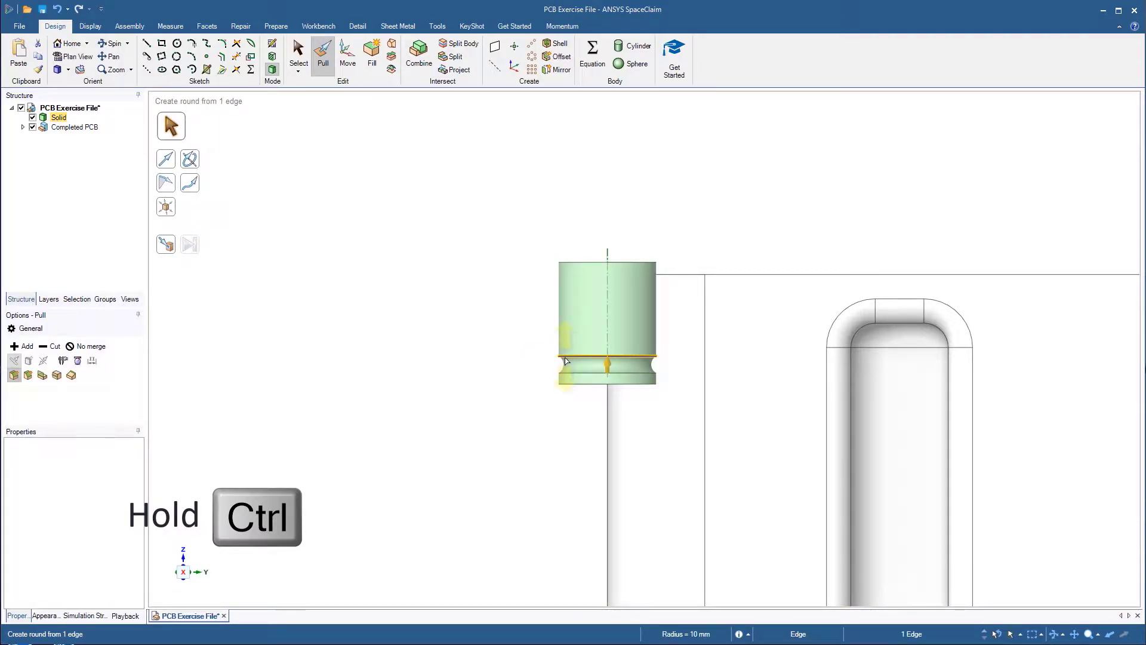
ctrl+click(568, 373)
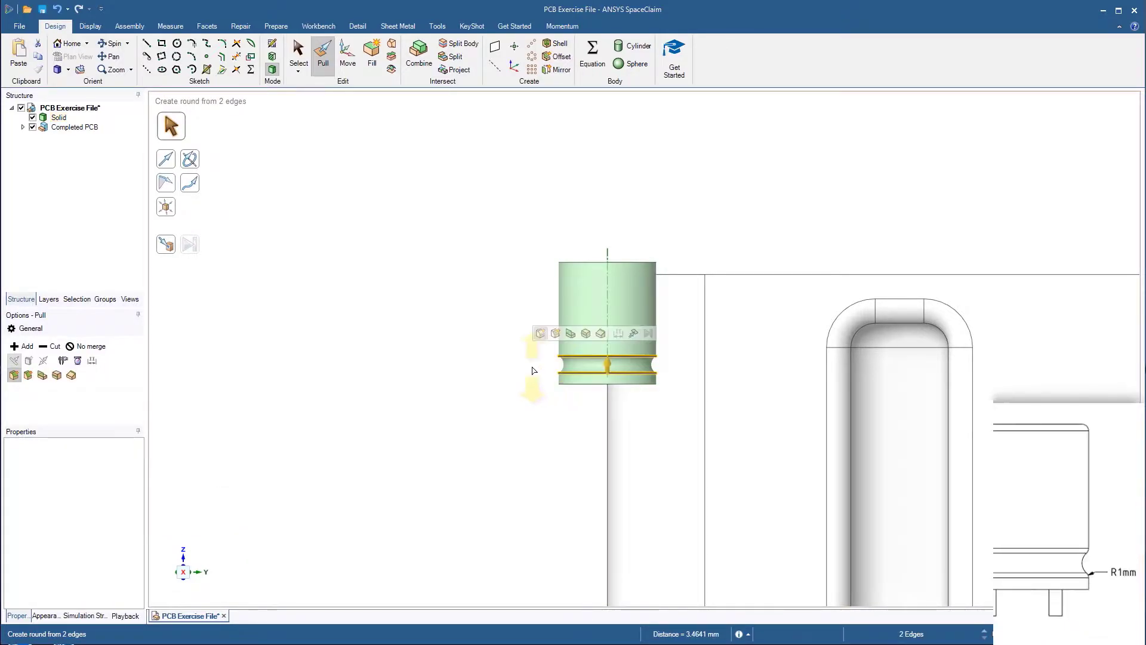
text(1)
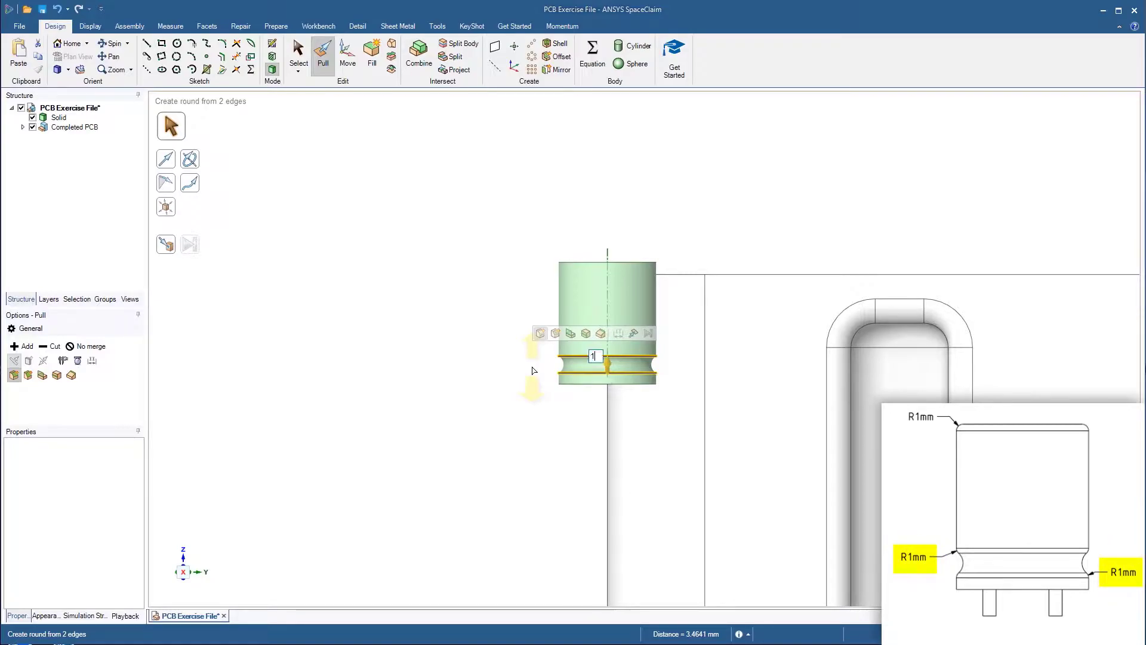
key(Return)
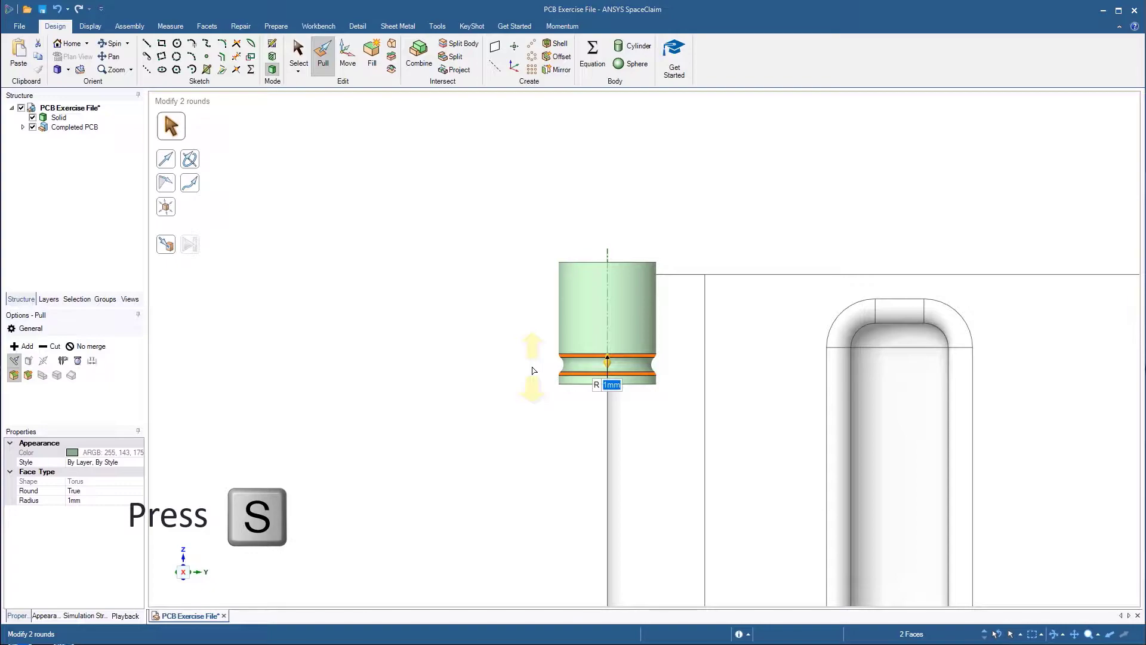
key(s)
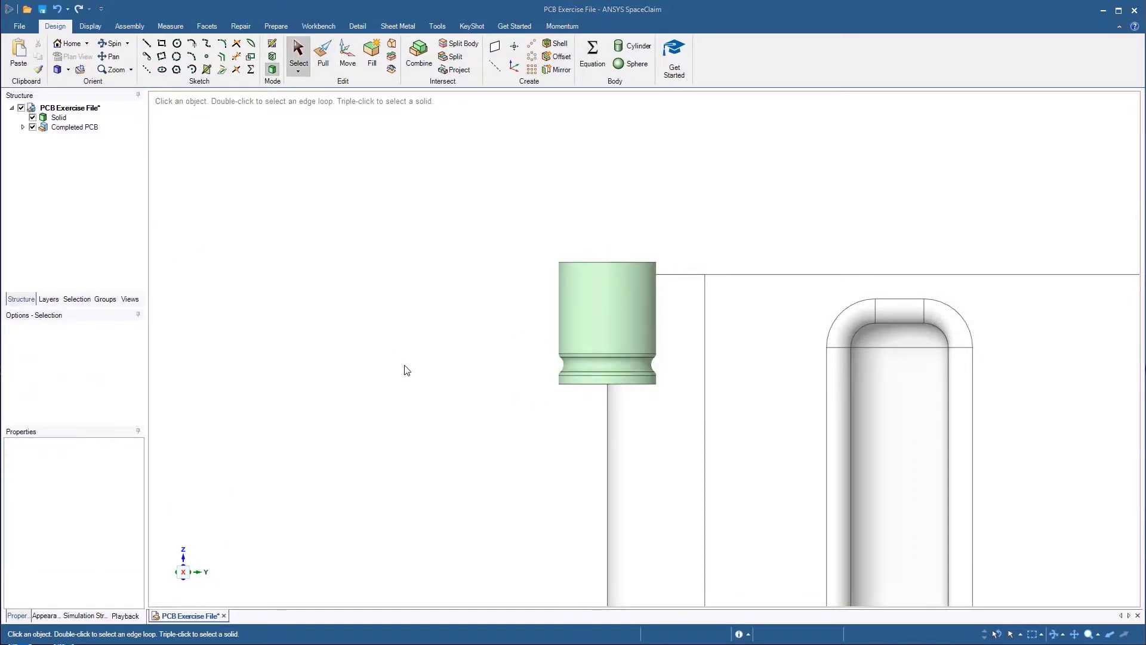
Sketch a 16 mm diameter circle on the cylinder's top face, centred on the face
middle_drag(415, 378, 552, 353)
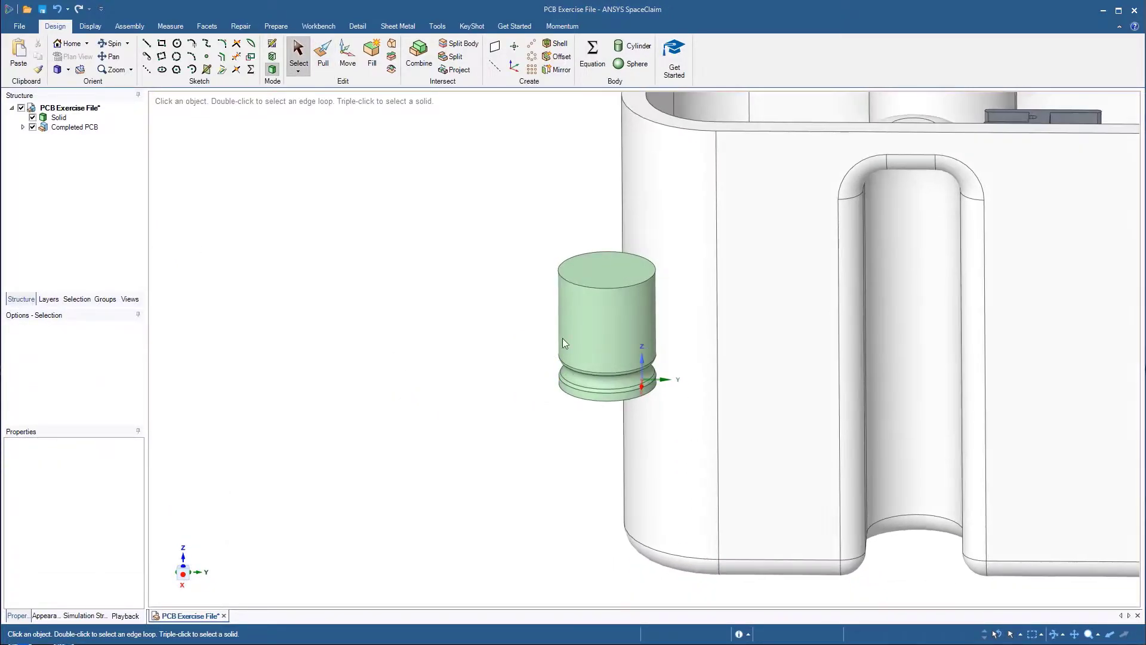
click(606, 276)
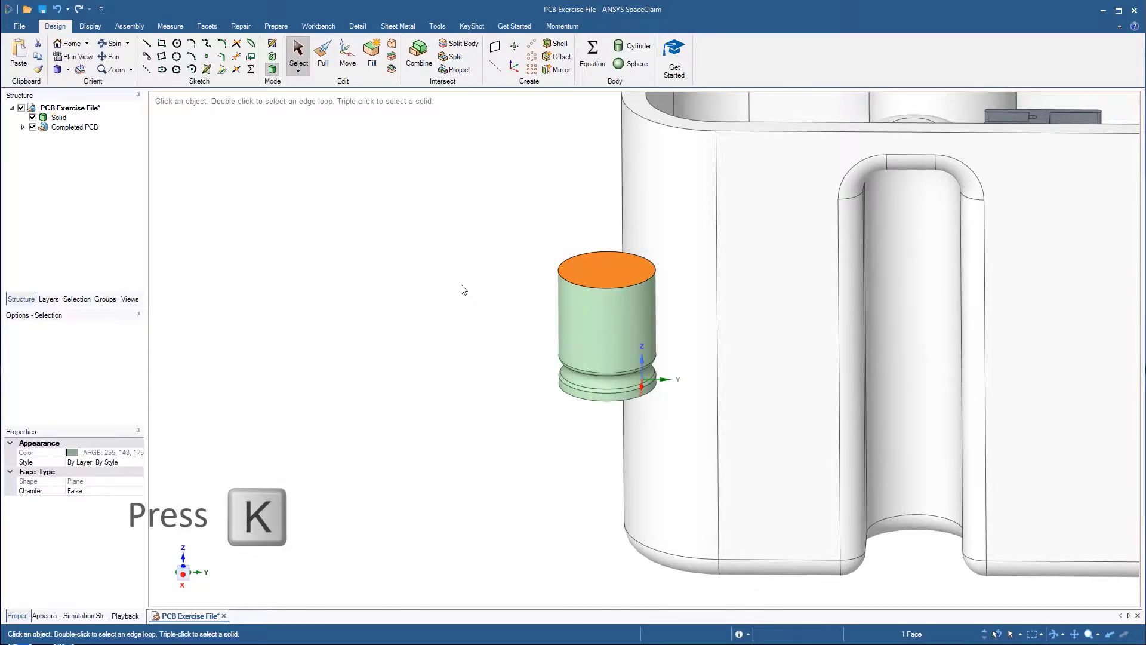
key(k)
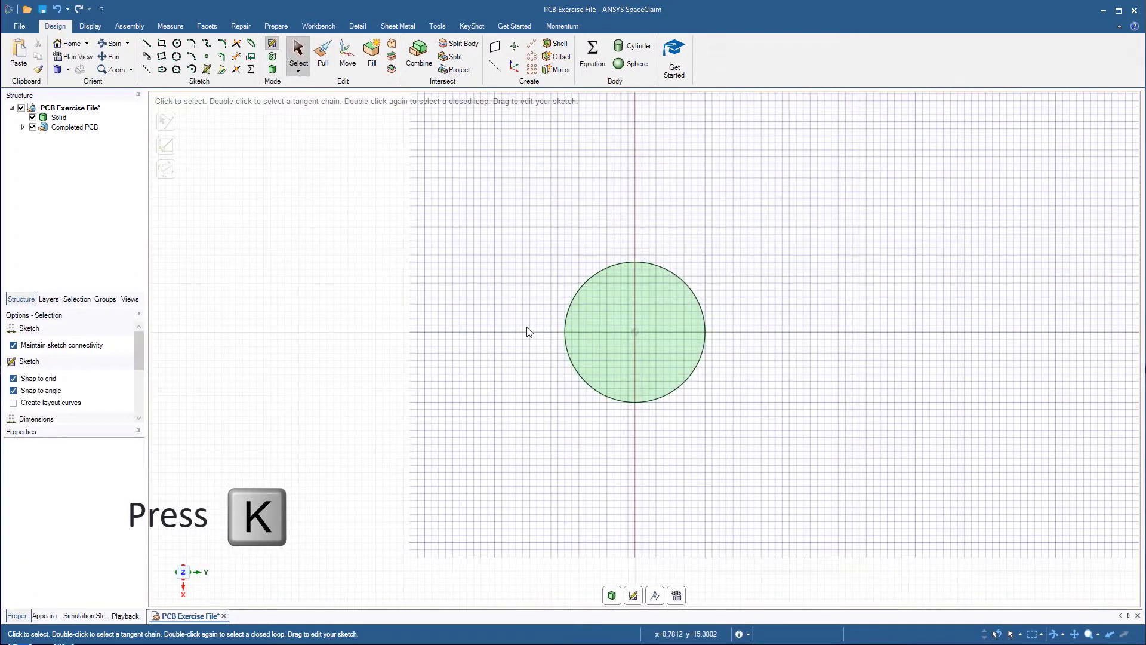
key(c)
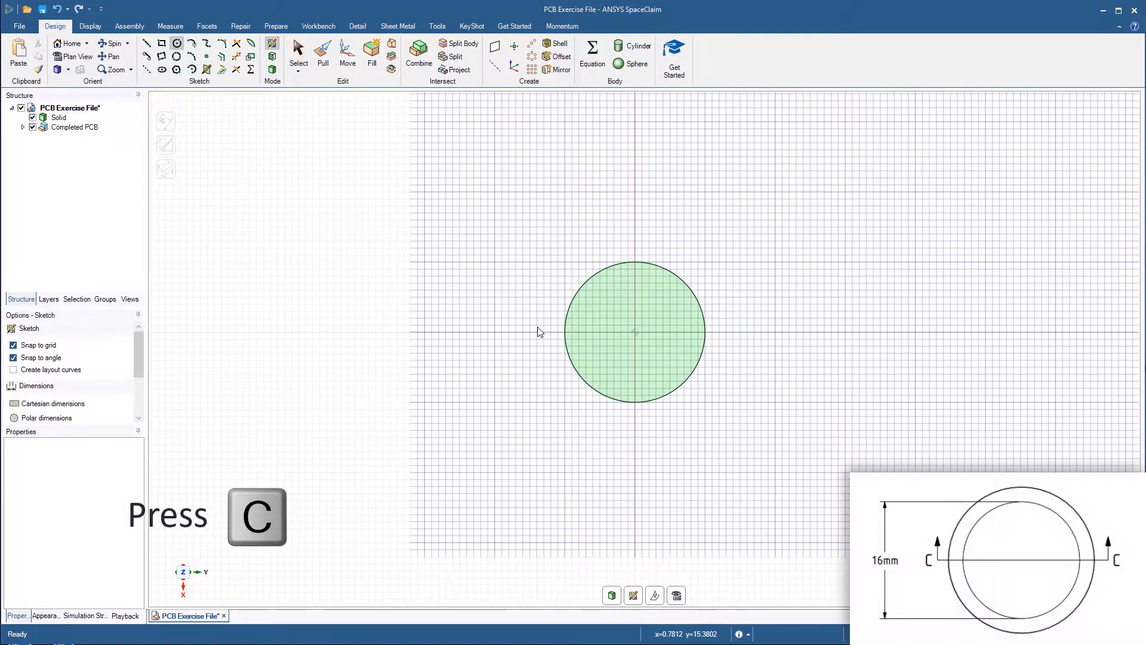
click(635, 332)
text(16)
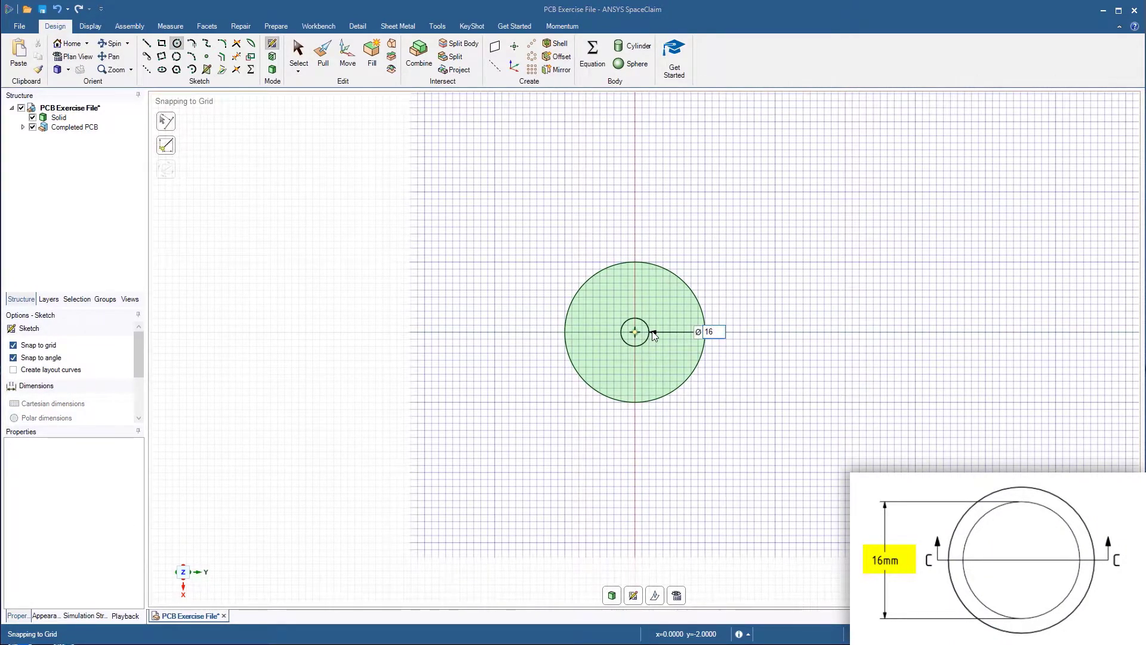
key(Return)
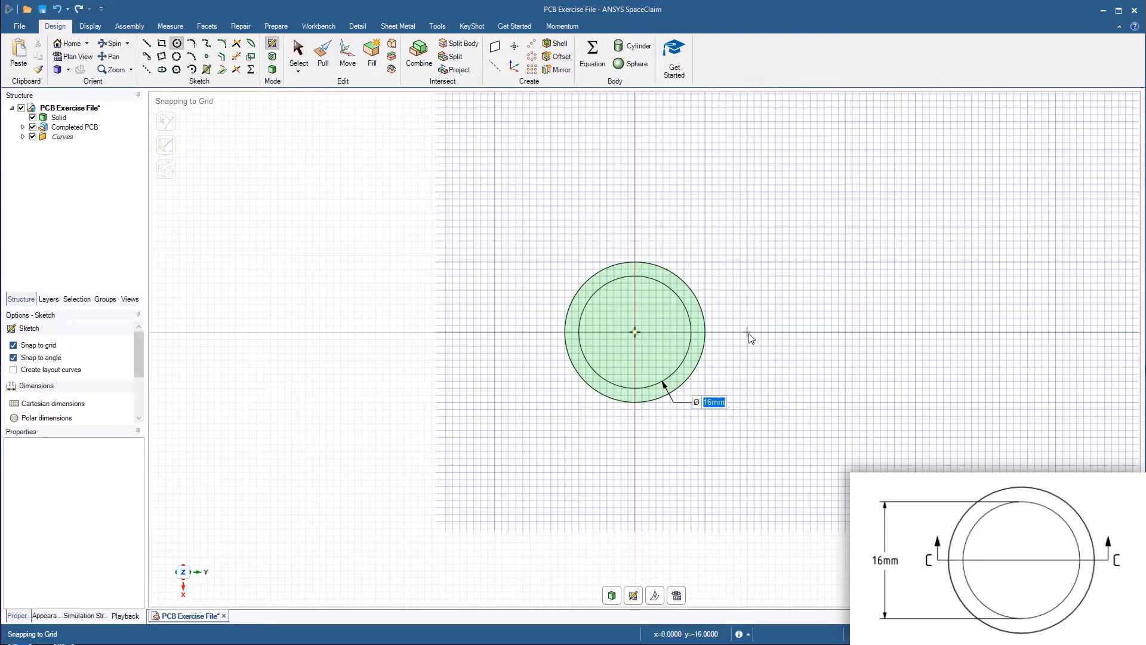
Sketch a 16 mm diameter circle centred on the cylinder's bottom face and imprint it on the solid
key(p)
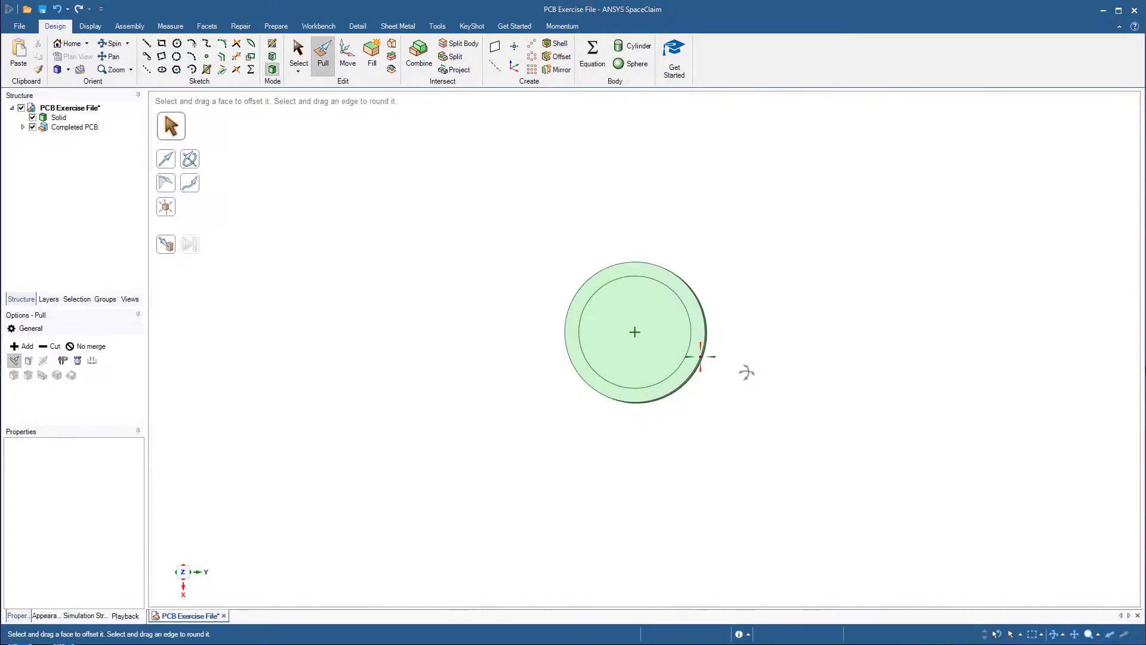
middle_drag(741, 288, 719, 58)
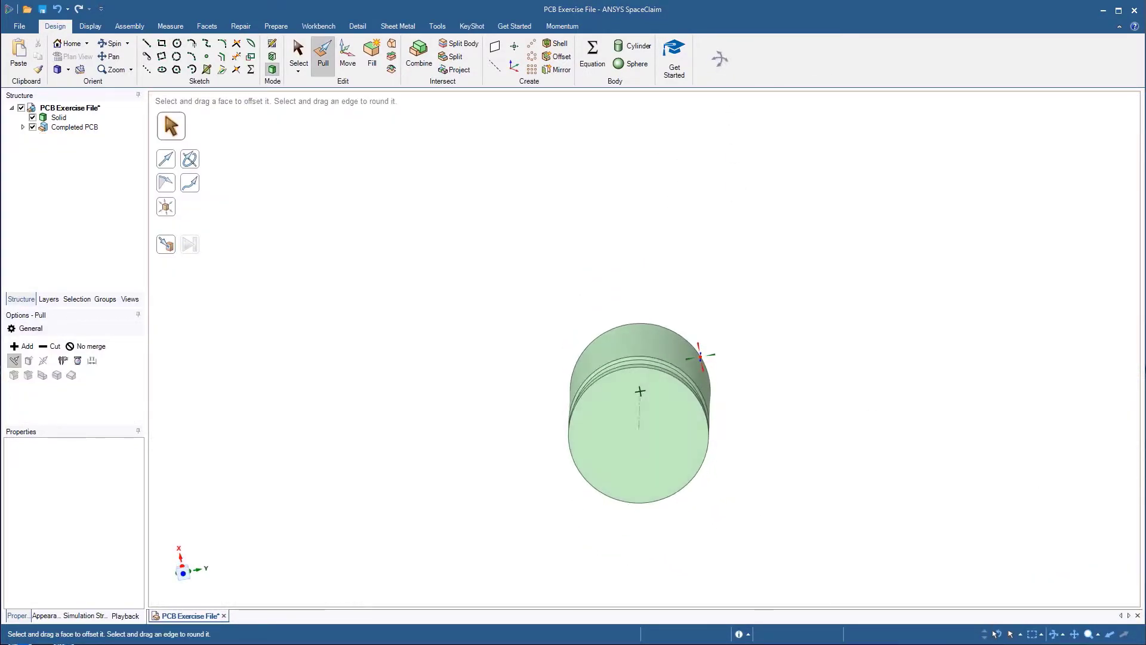
click(619, 424)
key(c)
click(802, 249)
text(16)
key(Return)
key(p)
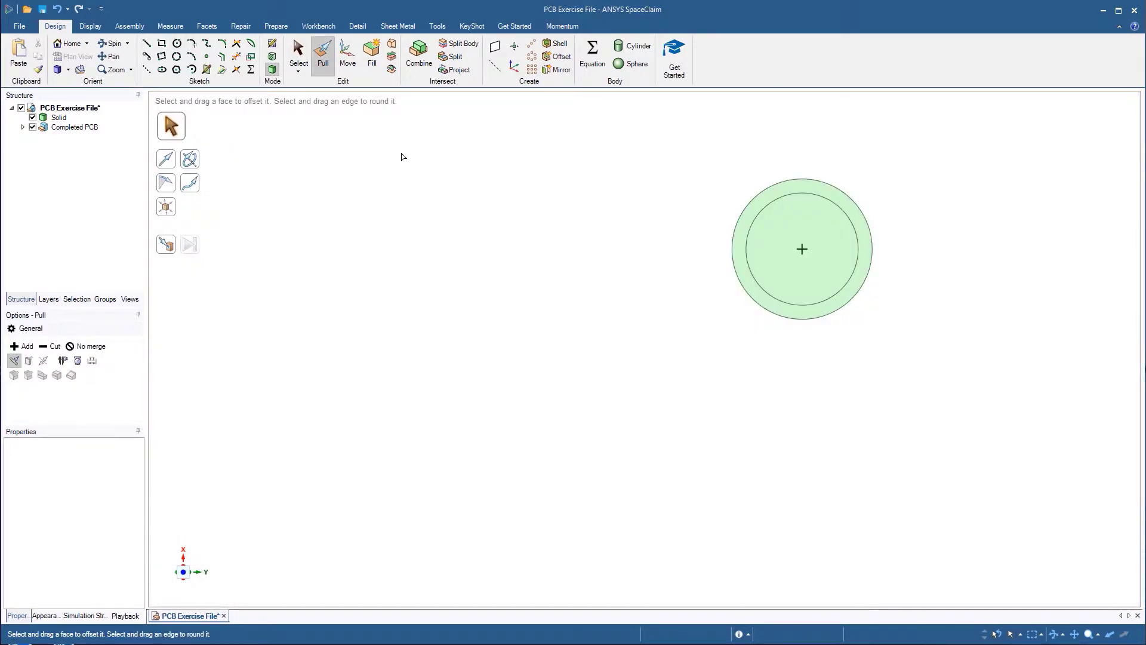
Recess the inner circular faces at the bottom and top ends of the cylinder by 1 mm each
click(774, 272)
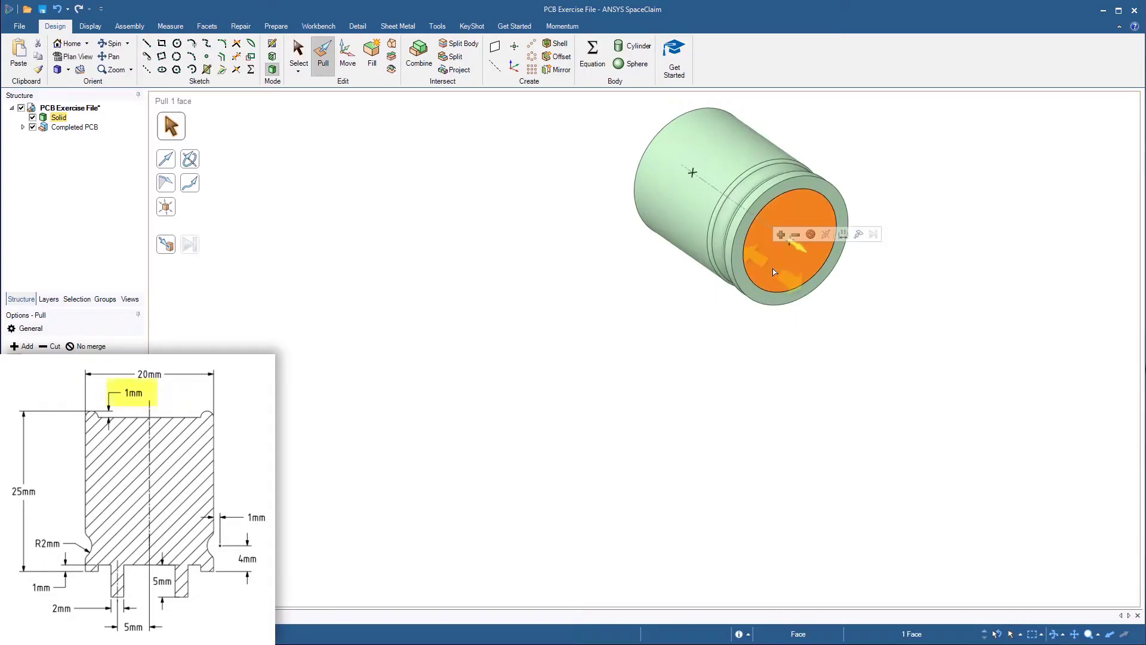
key(space)
text(-1)
key(Return)
middle_drag(639, 307, 565, 327)
key(space)
text(-1)
key(Return)
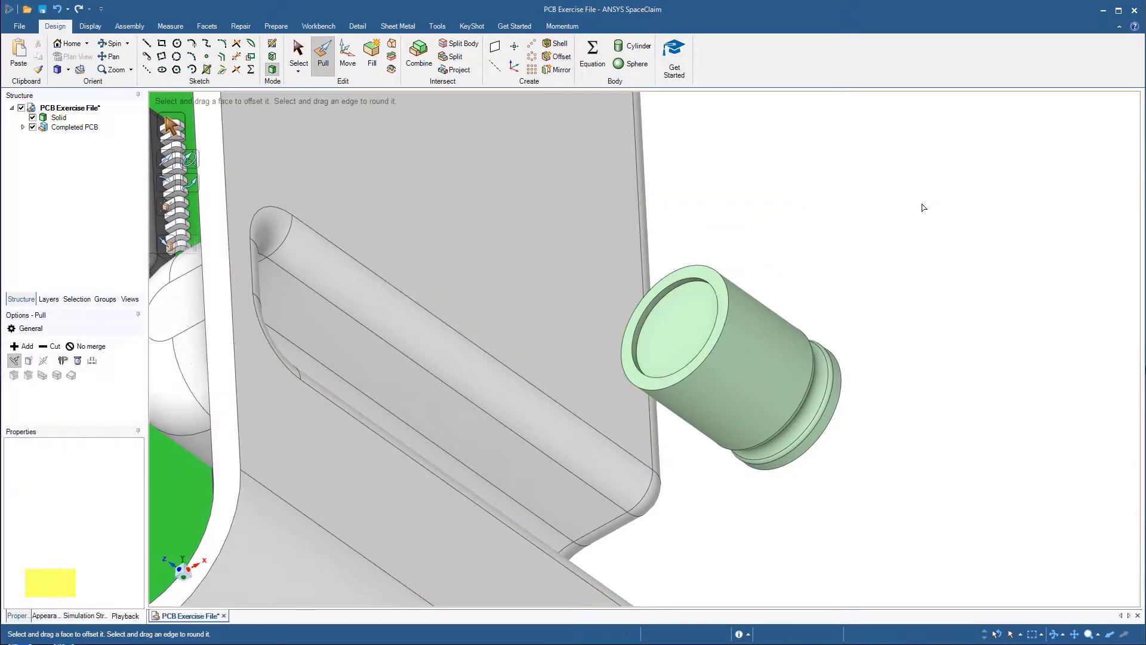
Round the inner and outer edges of the cylinder's top rim to the drawing's 1 mm radius
click(719, 271)
ctrl+click(713, 286)
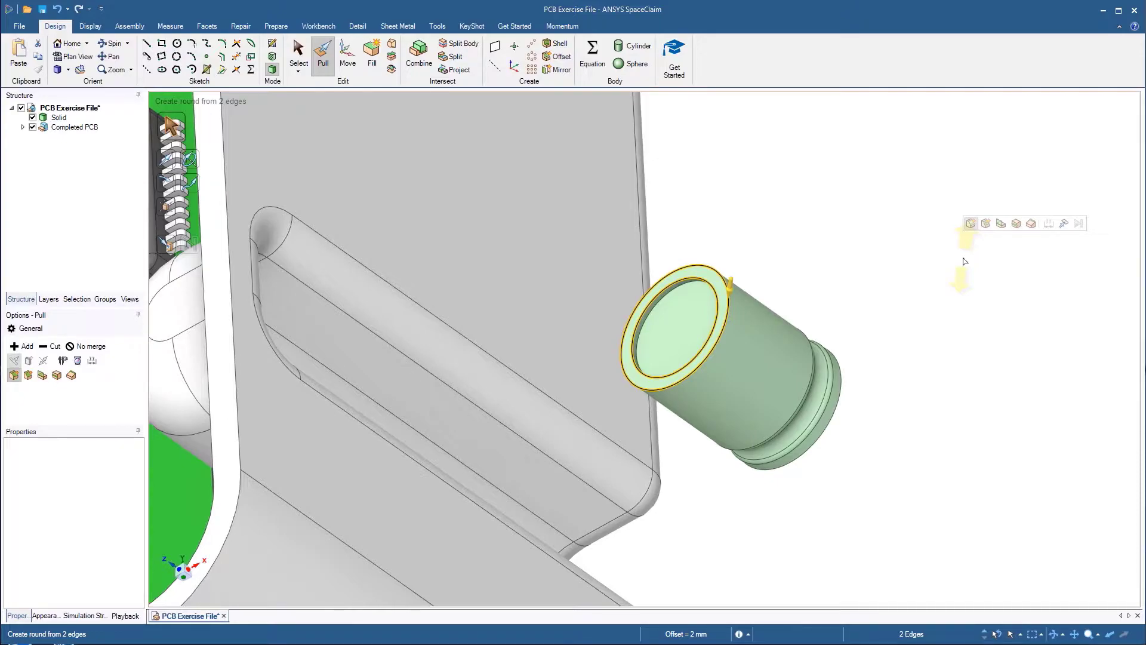
drag(964, 260, 959, 266)
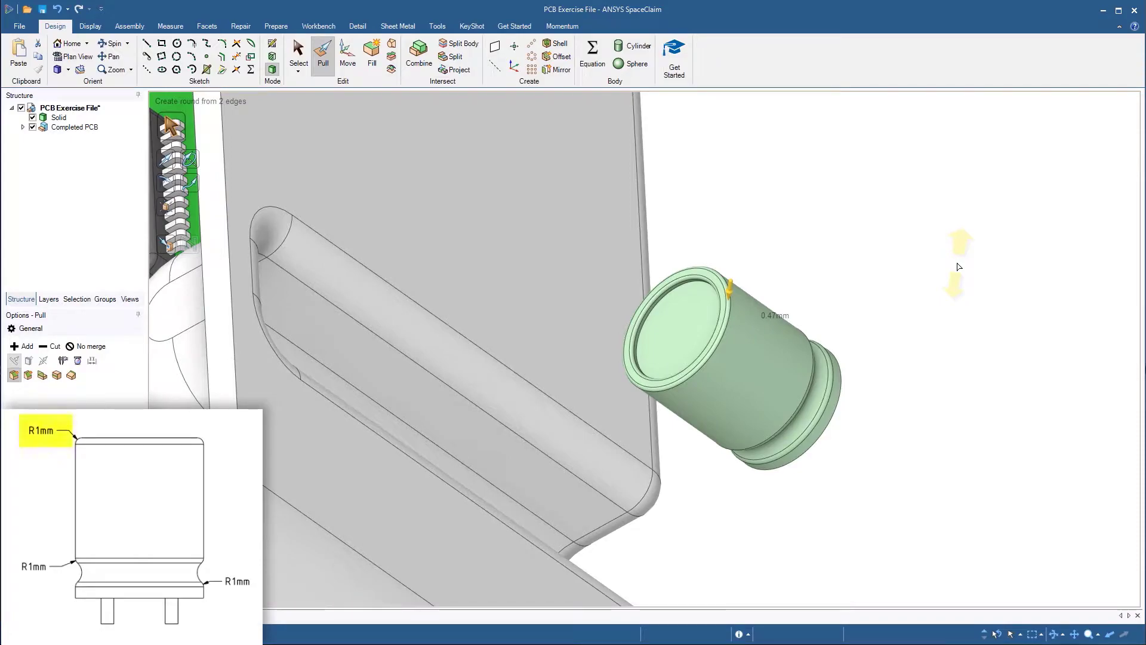
drag(958, 263, 961, 251)
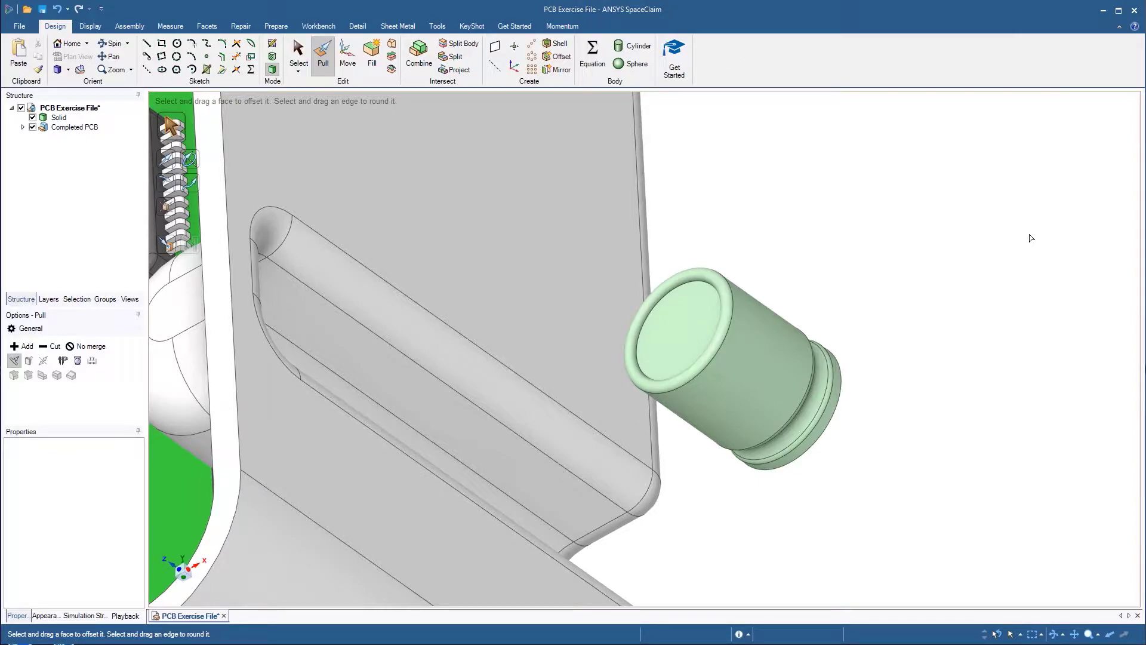
On the recessed bottom face, sketch a 2 mm diameter circle centred 5 mm from the face centre along the positive X axis
middle_drag(971, 382, 847, 248)
click(851, 409)
key(k)
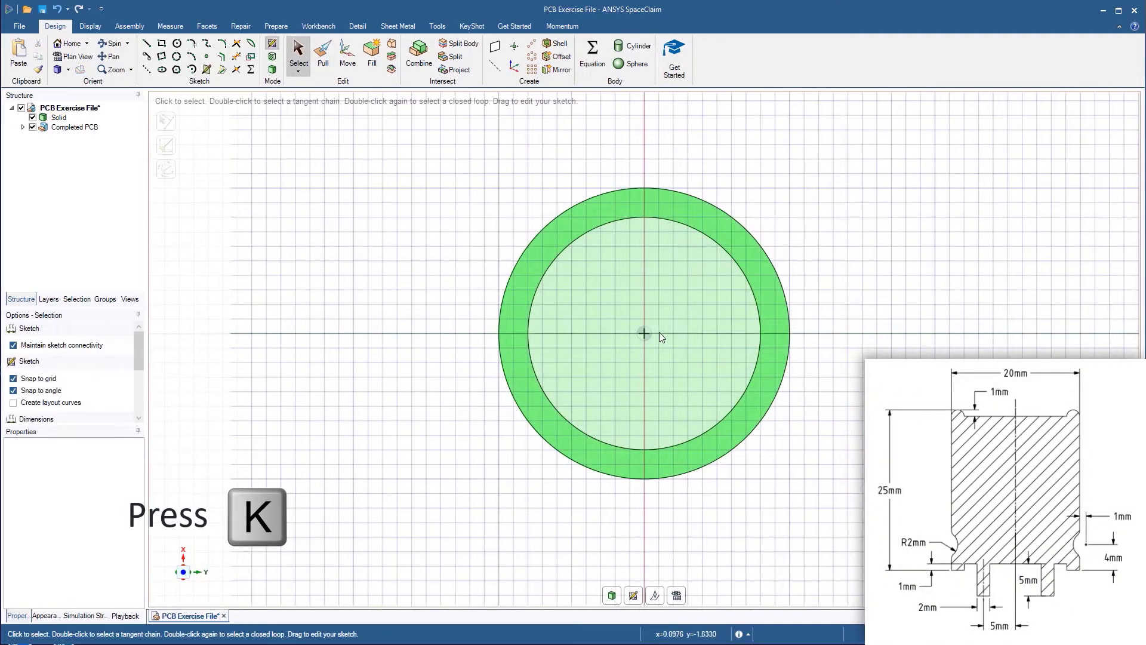
key(c)
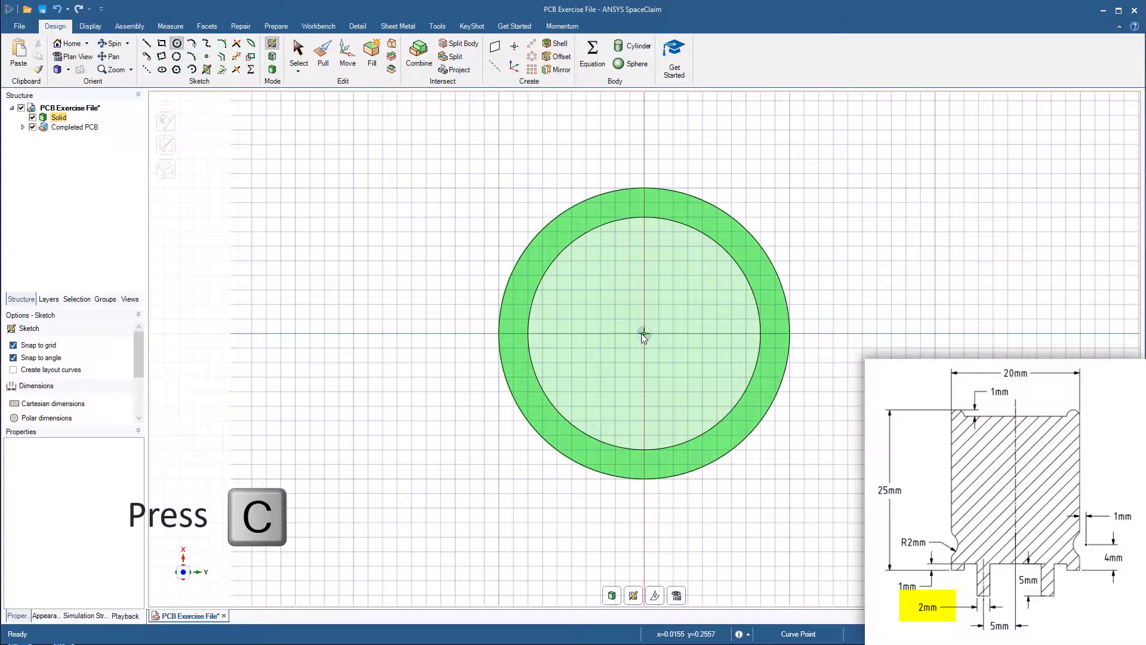
key(shift)
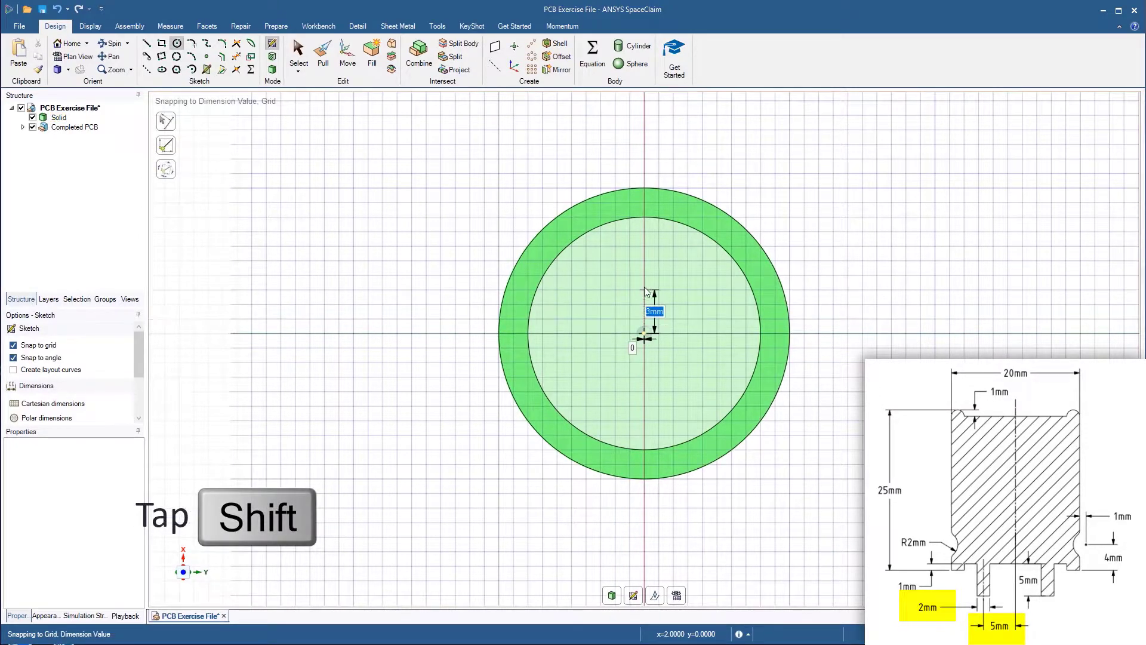
click(644, 261)
key(Return)
Sketch a second 2 mm circle 5 mm from the centre on the opposite side and return to solid editing
key(shift)
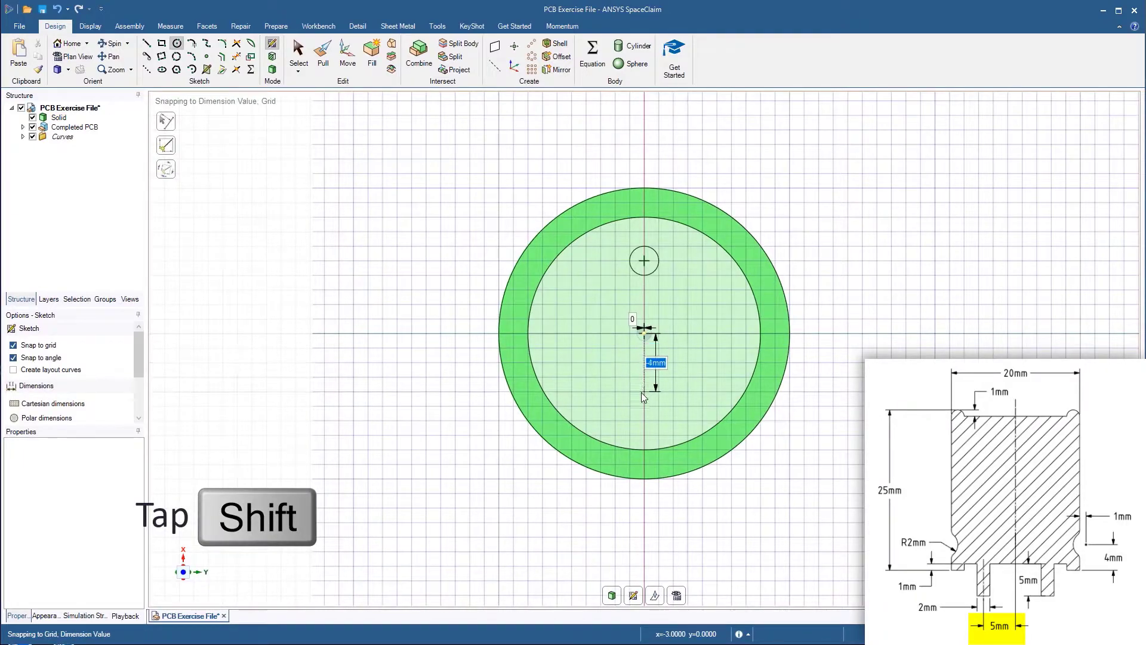
click(644, 407)
click(658, 411)
key(d)
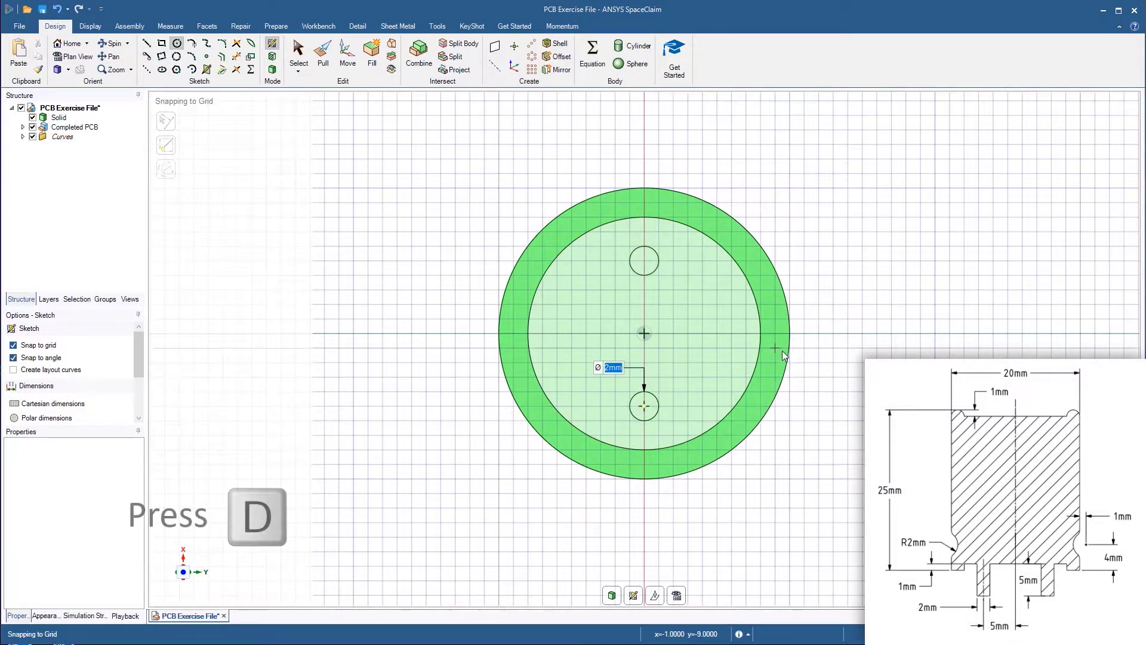
Pull both small circular faces out 5 mm to form the capacitor's pins and restore the home view
click(661, 276)
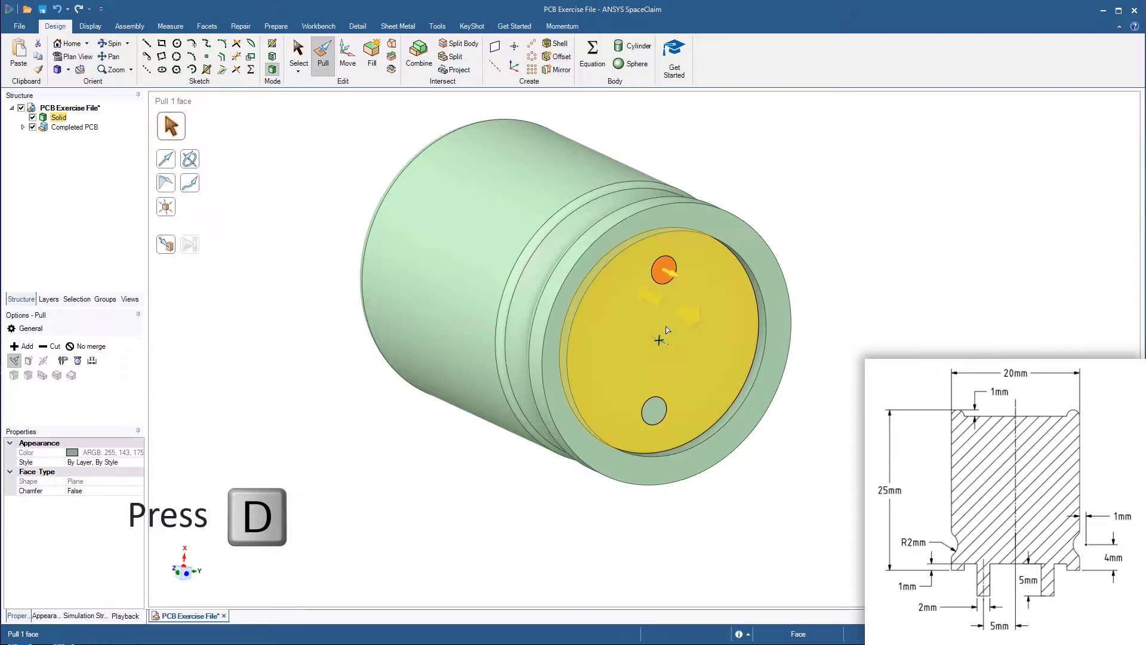
ctrl+click(653, 410)
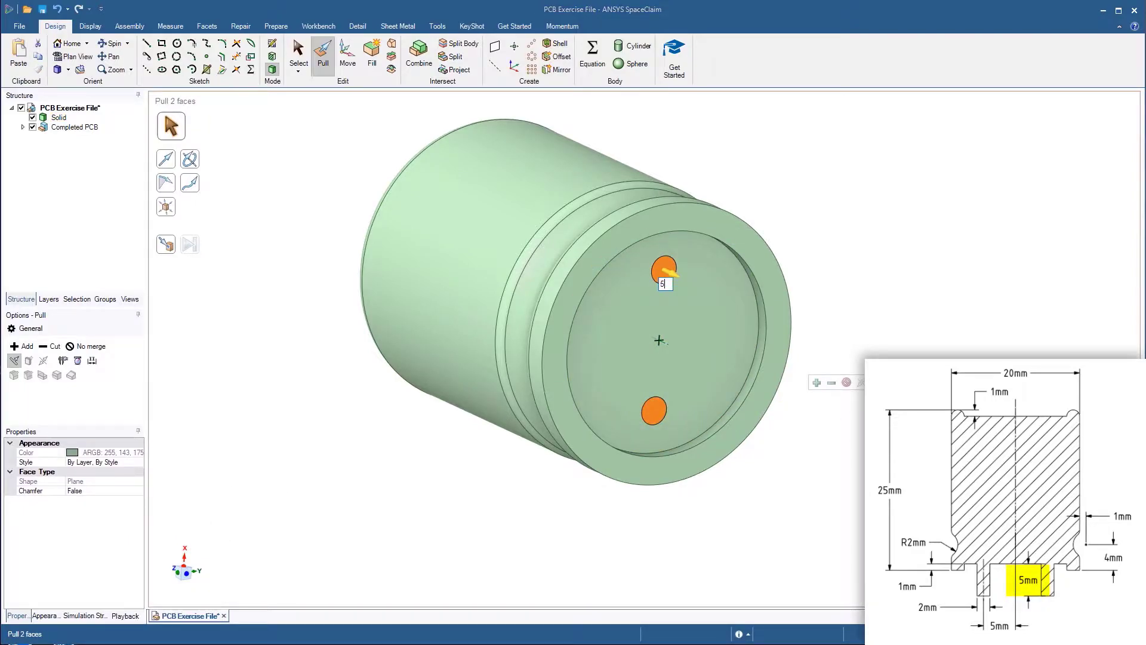
text(5)
click(891, 295)
key(h)
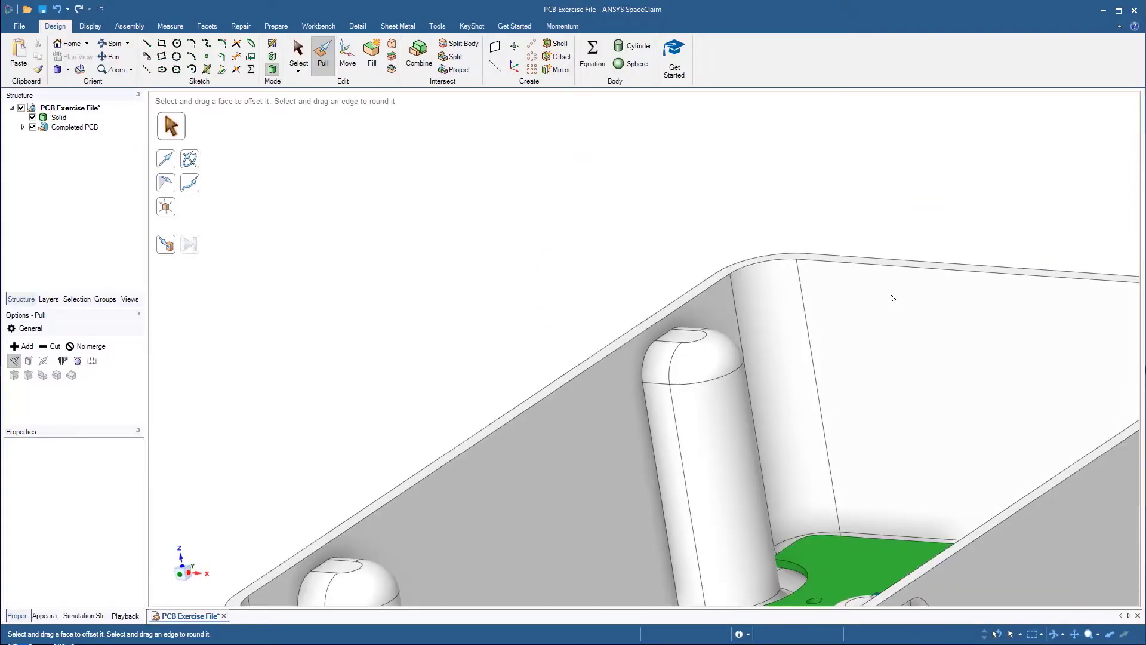
Copy the capacitor body twice along the X axis, placing the copies in a spaced row outward from the enclosure
key(s)
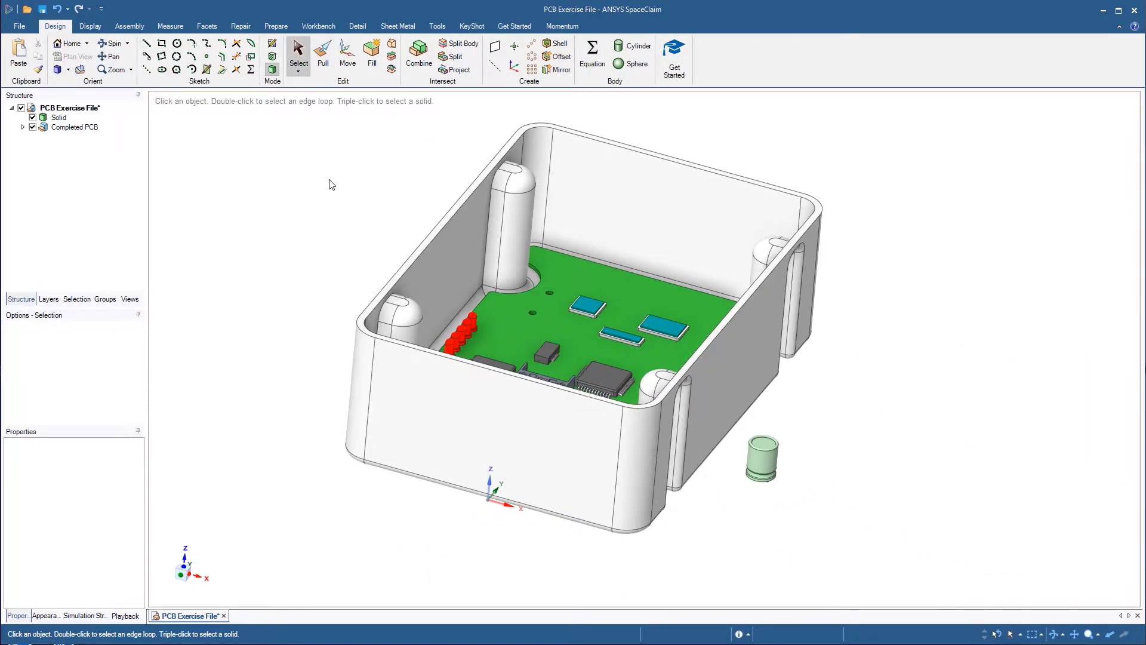
click(346, 62)
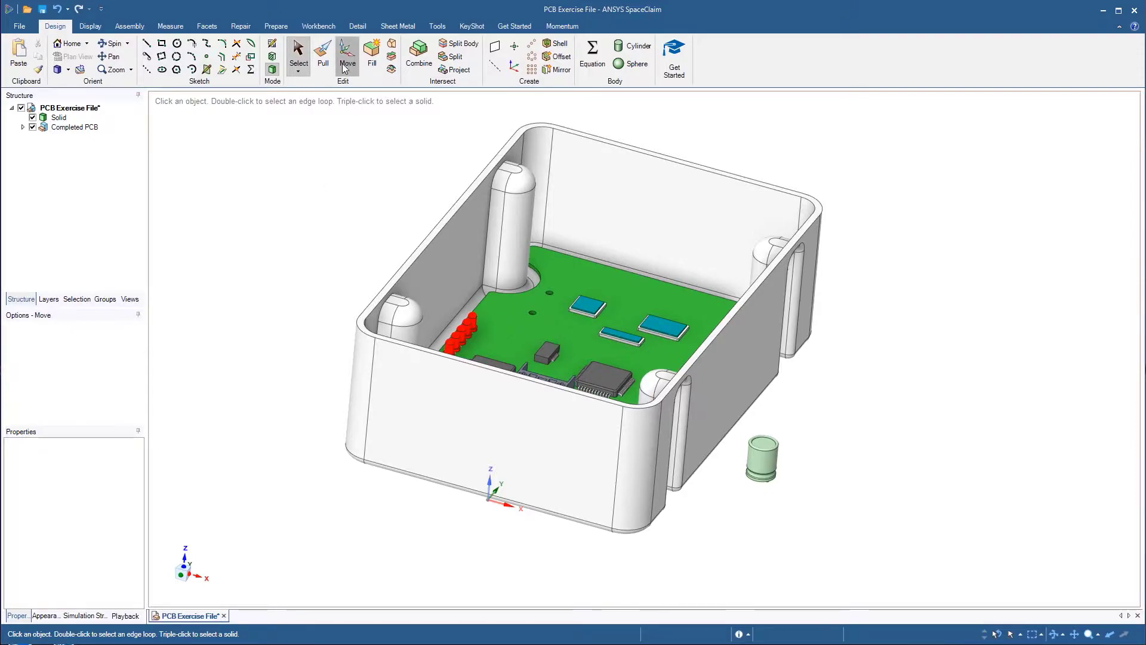
drag(729, 418, 823, 518)
key(ctrl)
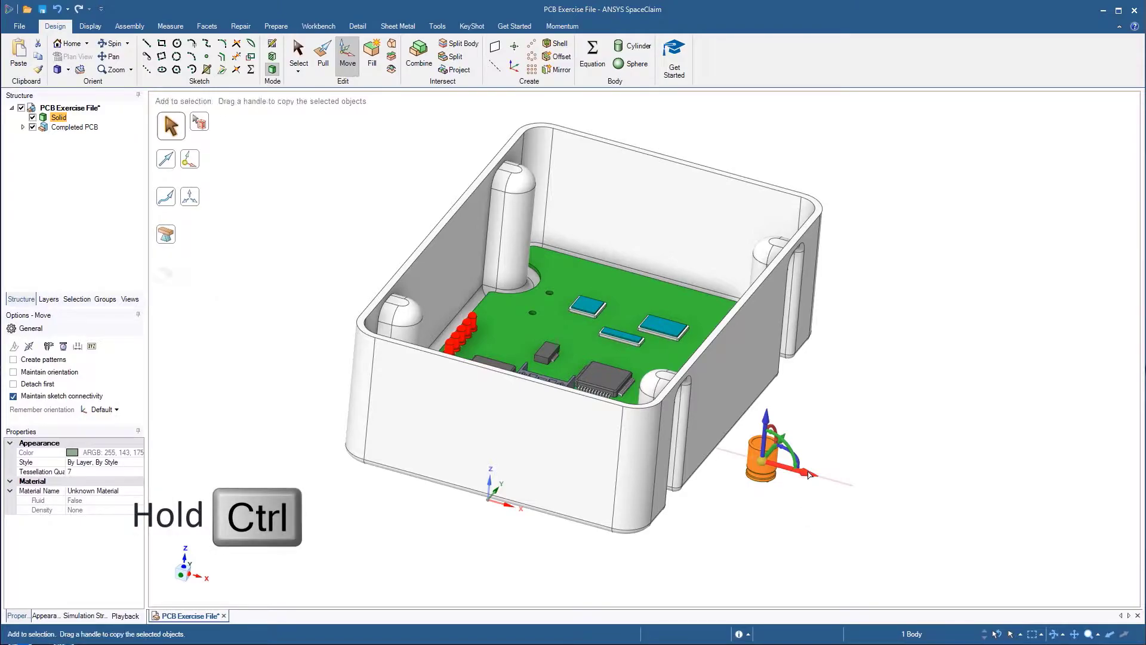
ctrl+drag(809, 475, 941, 511)
click(833, 561)
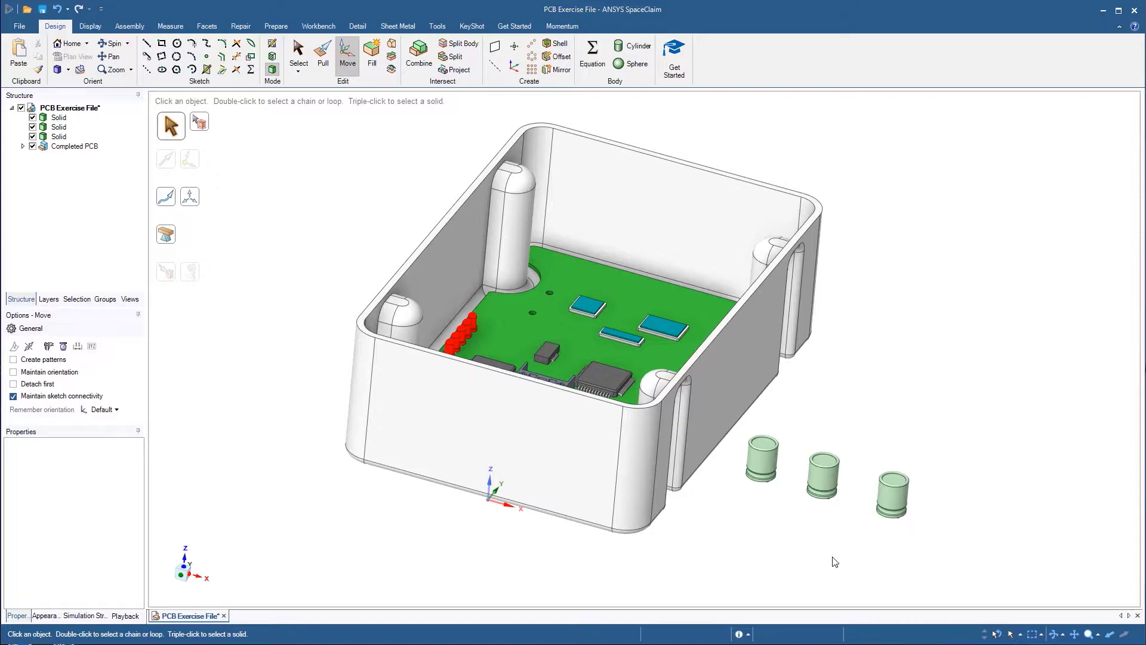
Scale the middle capacitor body by a factor of 0.75, anchored at the world origin
click(321, 57)
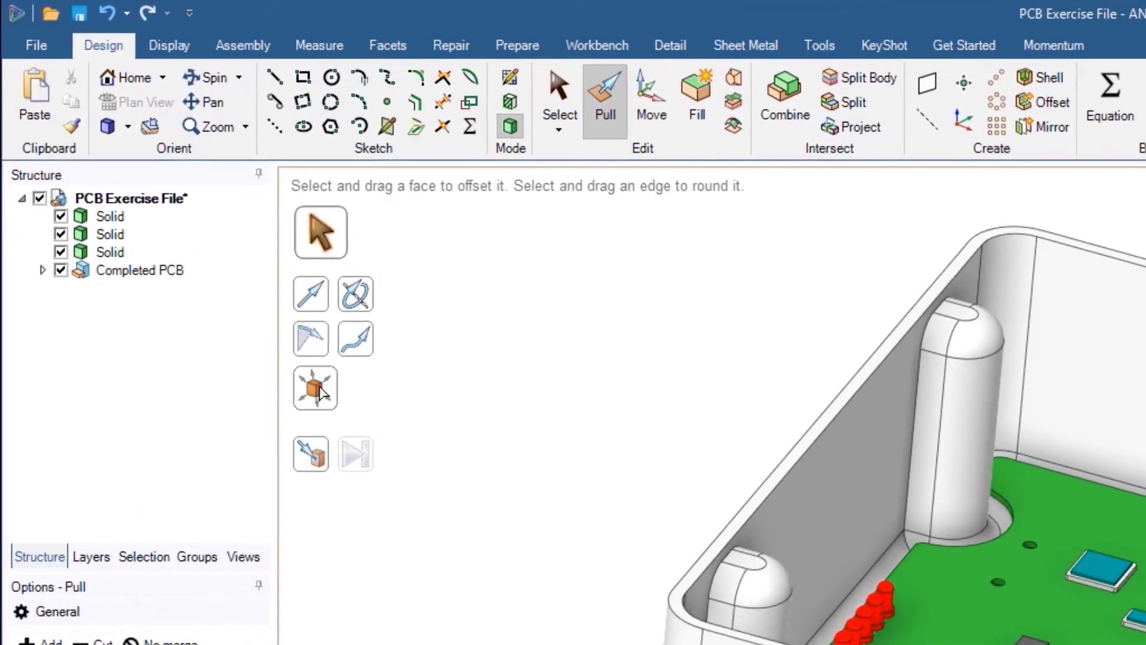
click(321, 393)
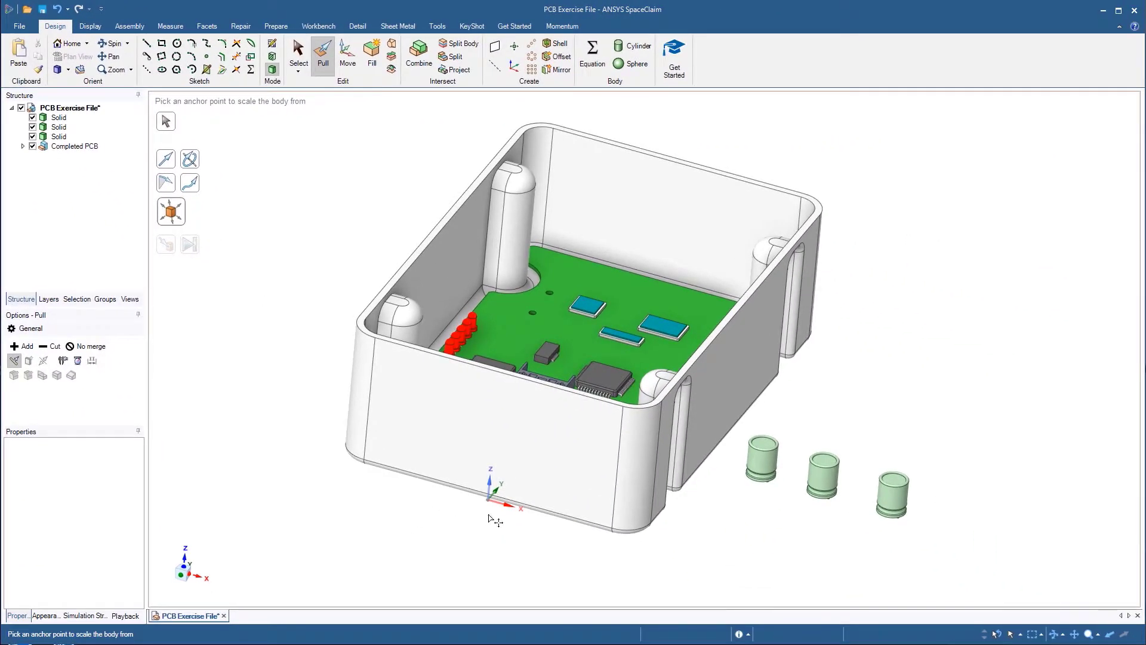
click(491, 502)
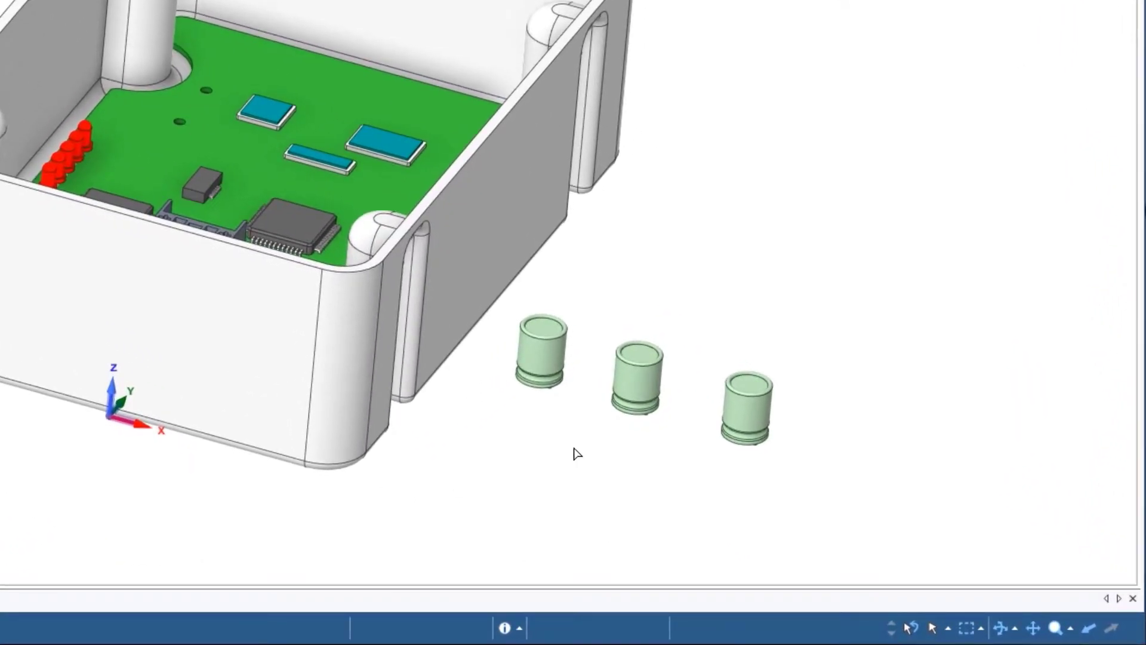
drag(602, 313, 690, 458)
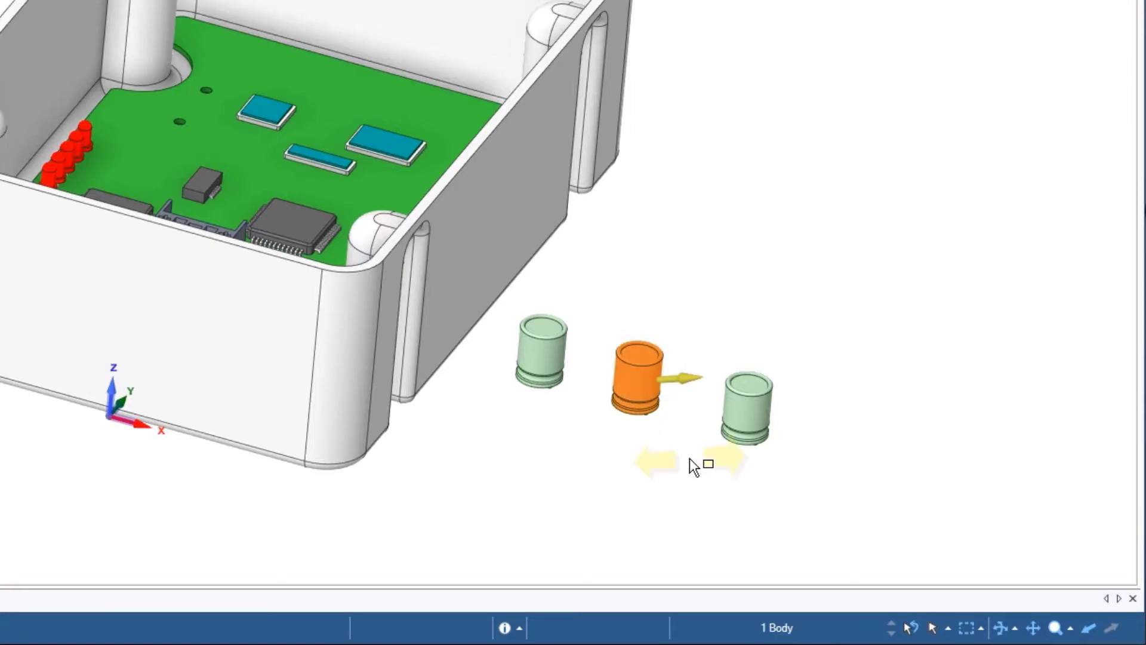
text(.75)
key(Return)
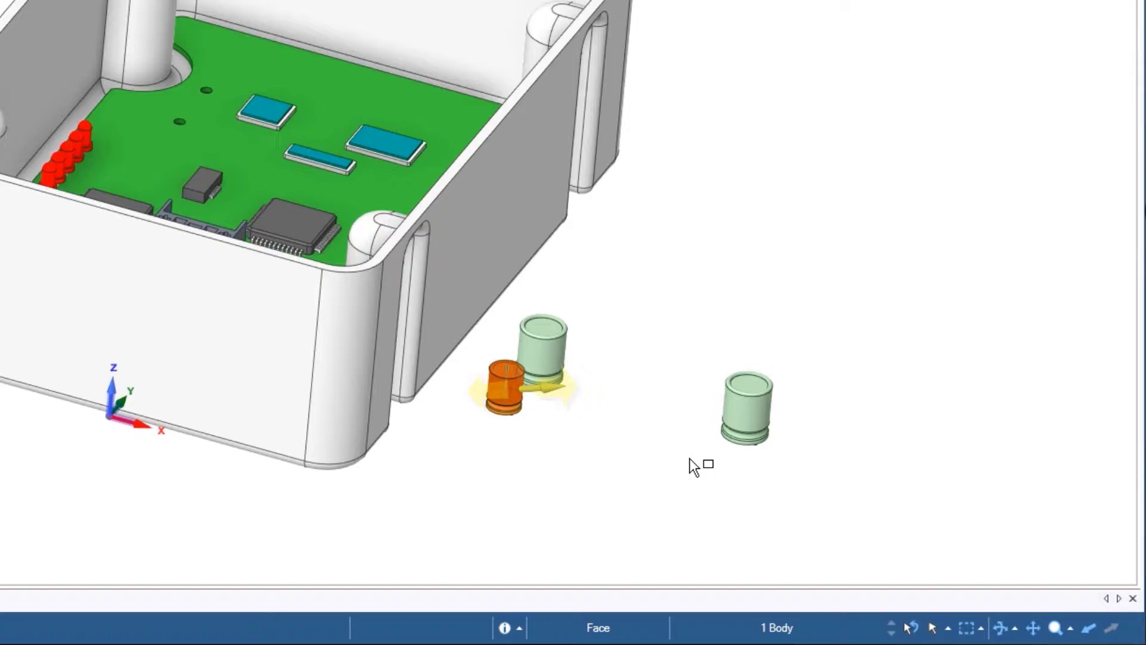
click(568, 460)
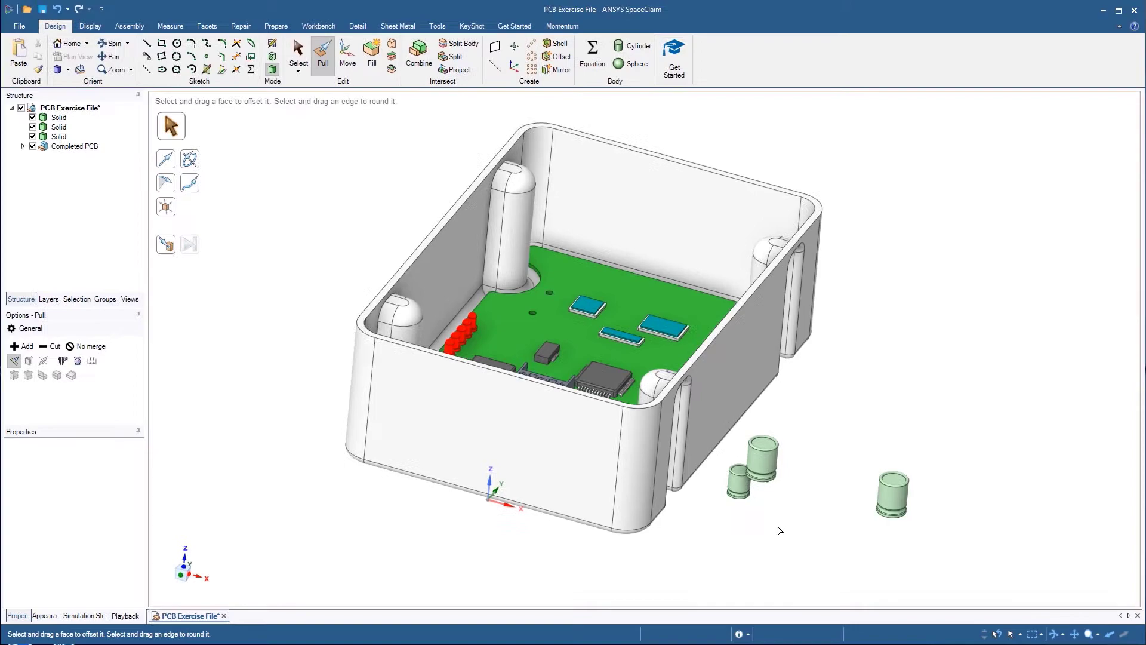
Scale the outermost capacitor body by a factor of 0.5, anchored at the world origin
click(166, 208)
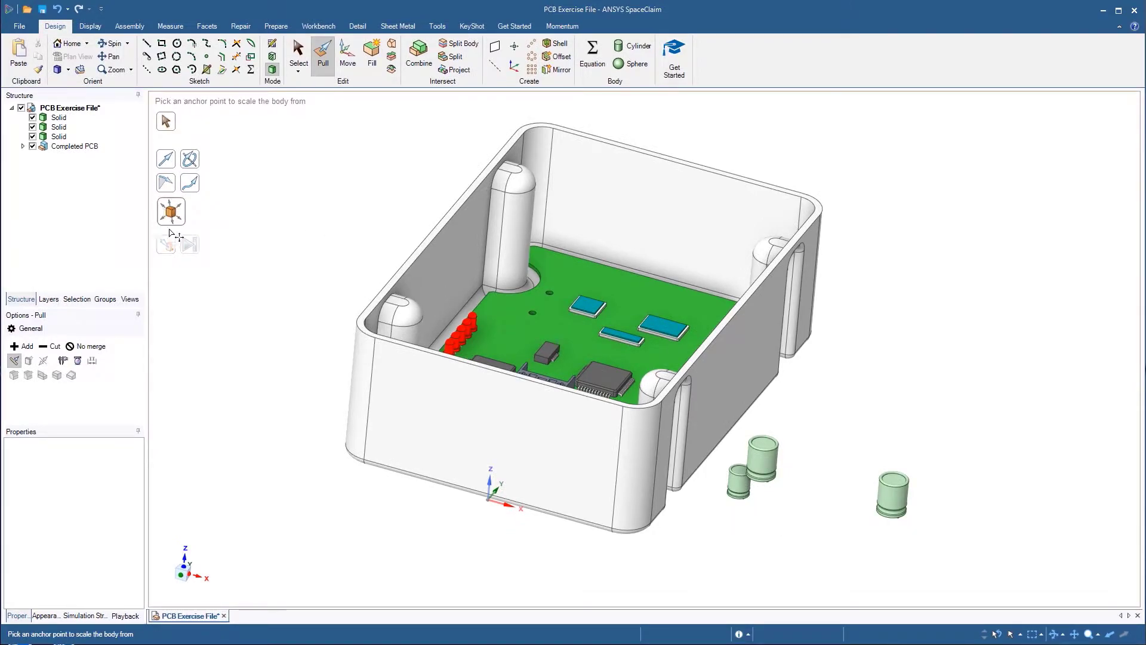
click(488, 499)
drag(833, 457, 1009, 576)
text(.5)
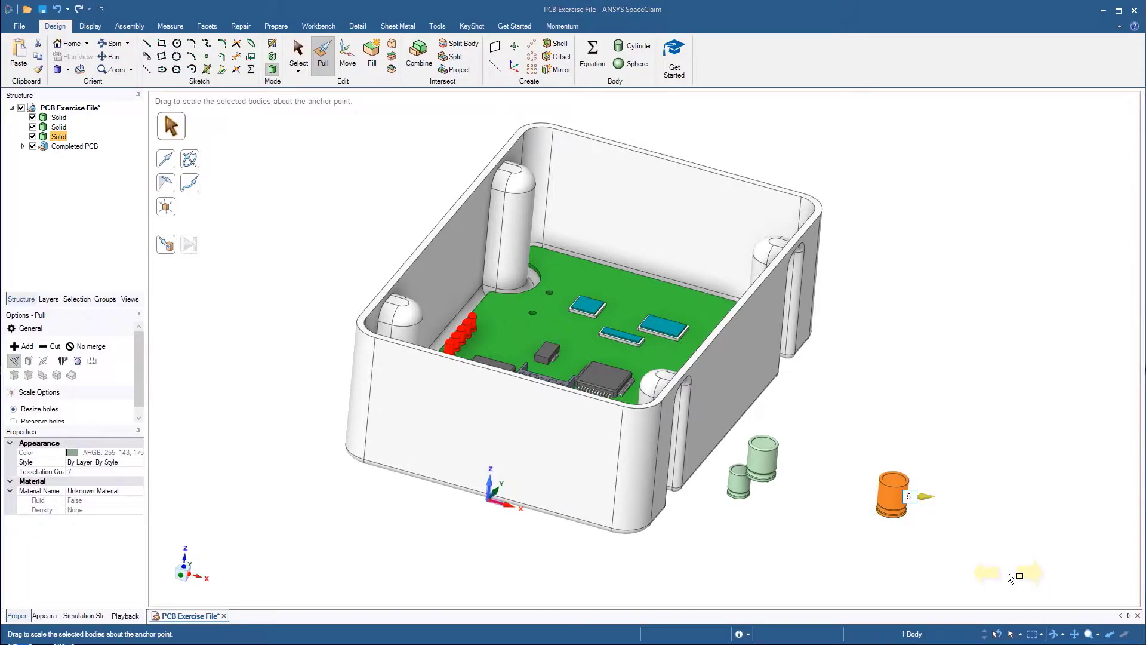
key(Return)
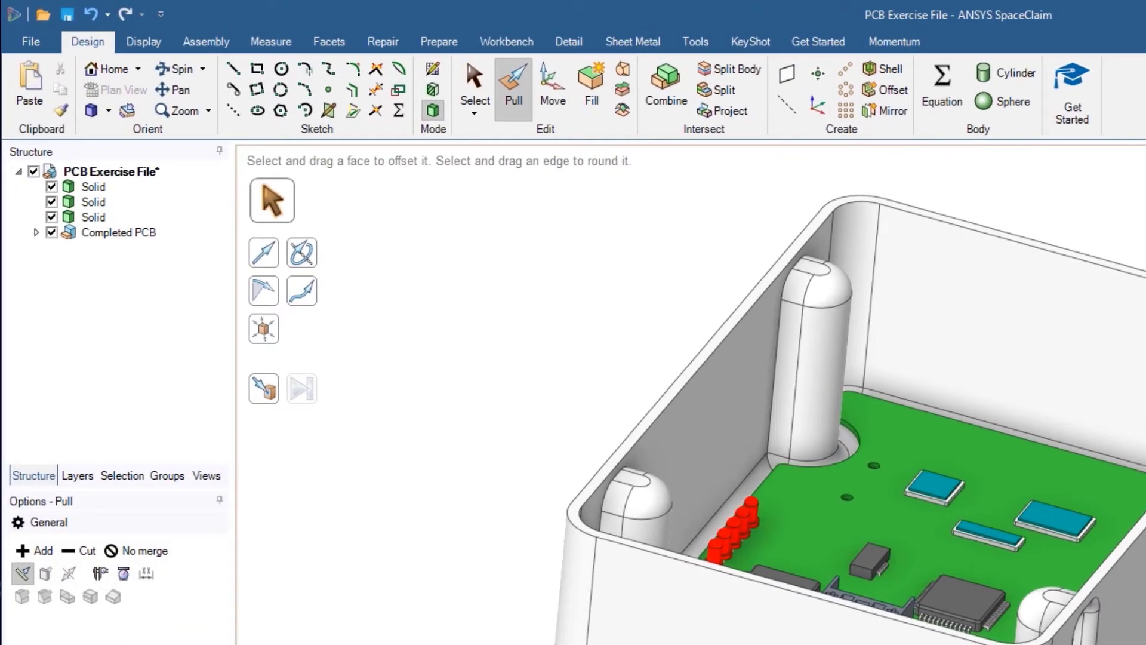
Move each of the three capacitor solids into its own new component
click(95, 187)
shift+click(95, 217)
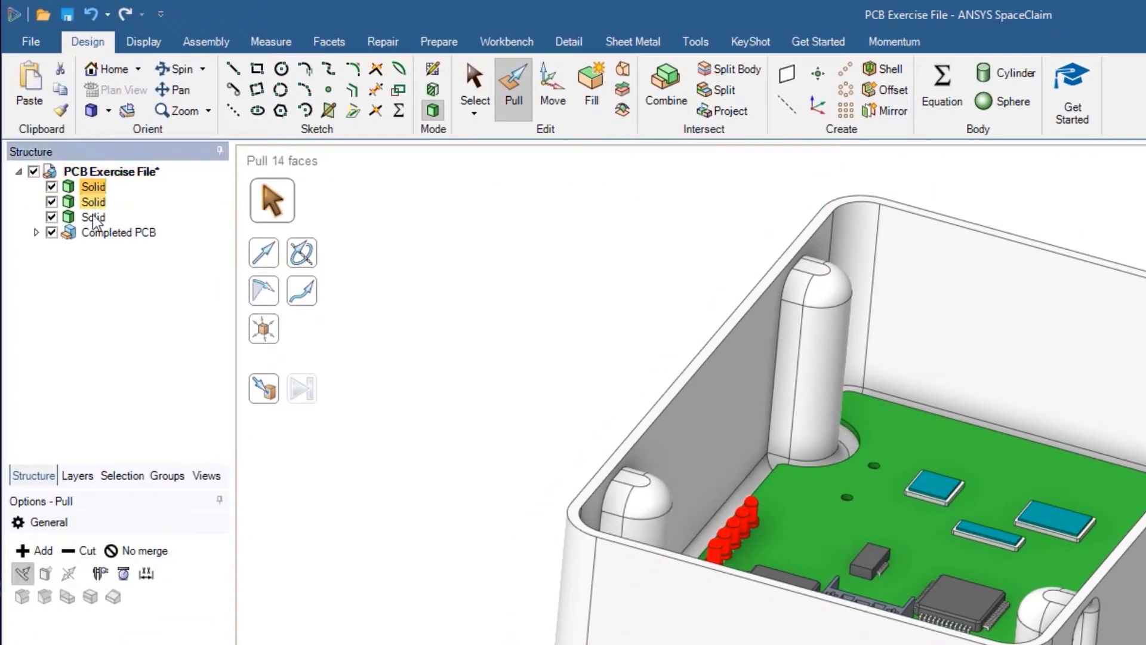
right_click(95, 216)
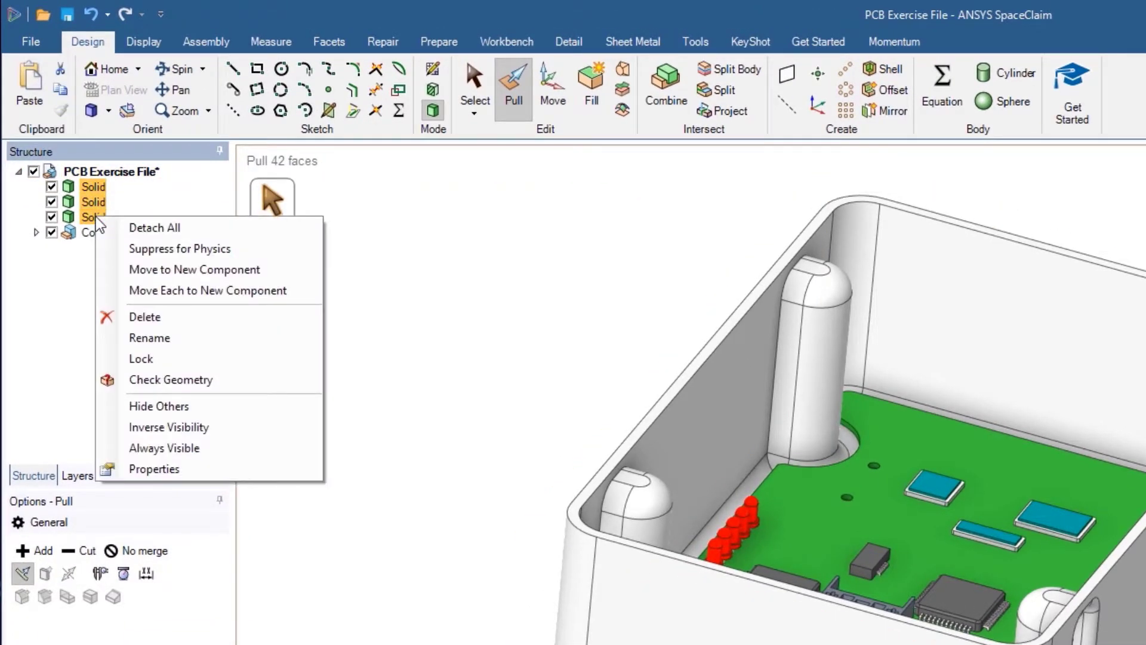
click(185, 291)
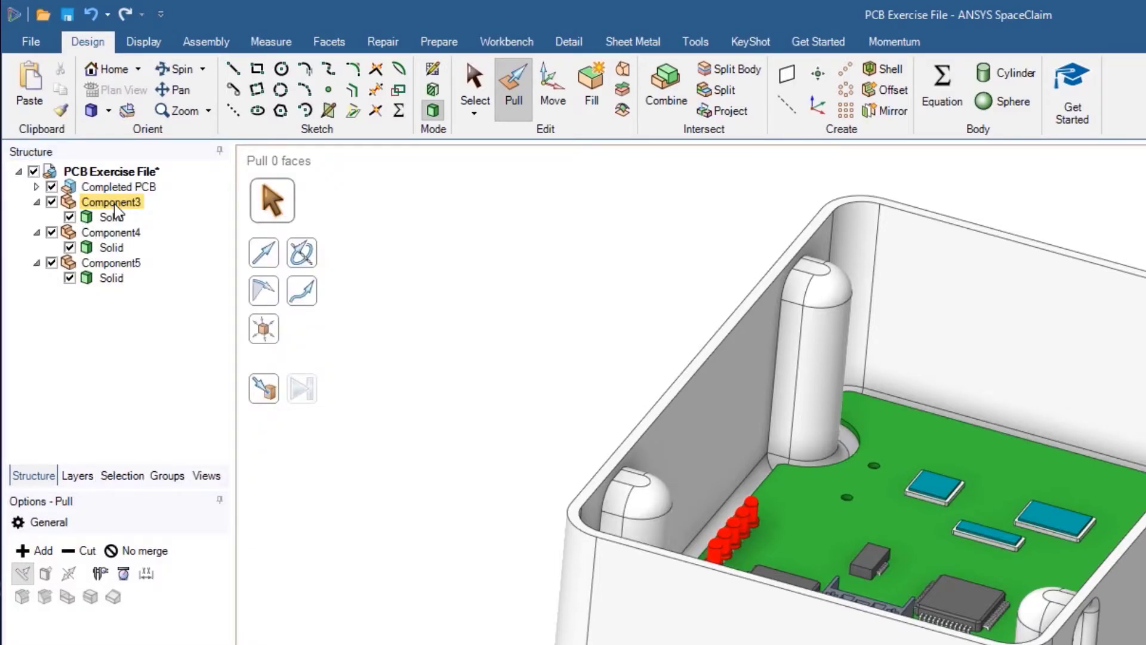
Rename the three new components Capacitor - L, Capacitor - M and Capacitor - S, from the largest body to the smallest
right_click(115, 204)
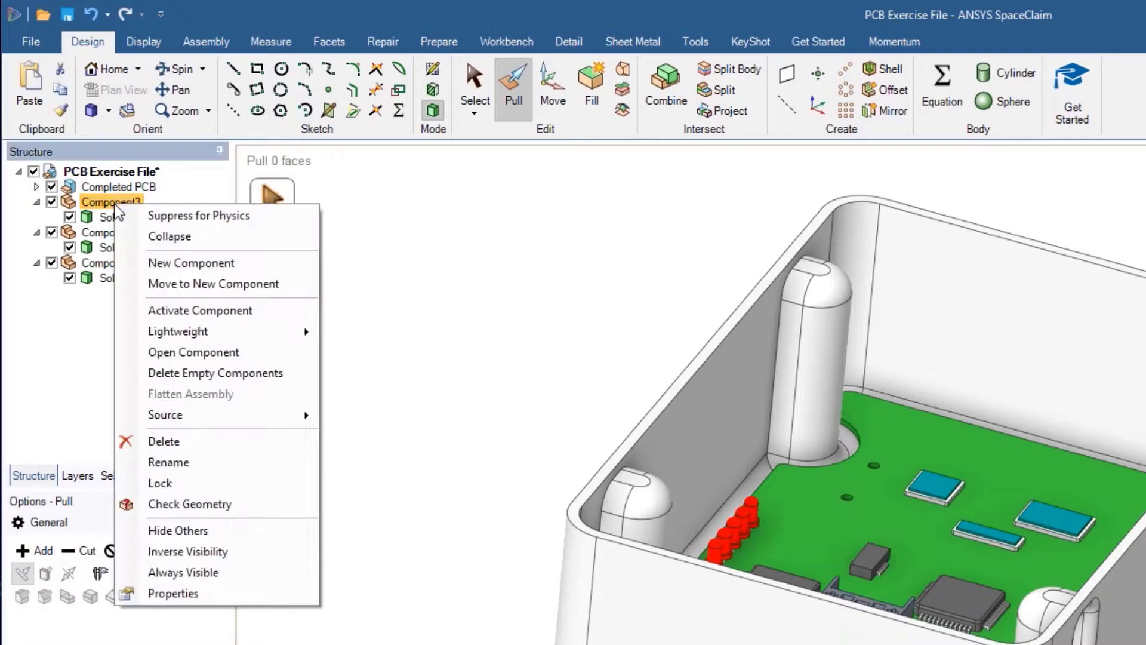
click(209, 460)
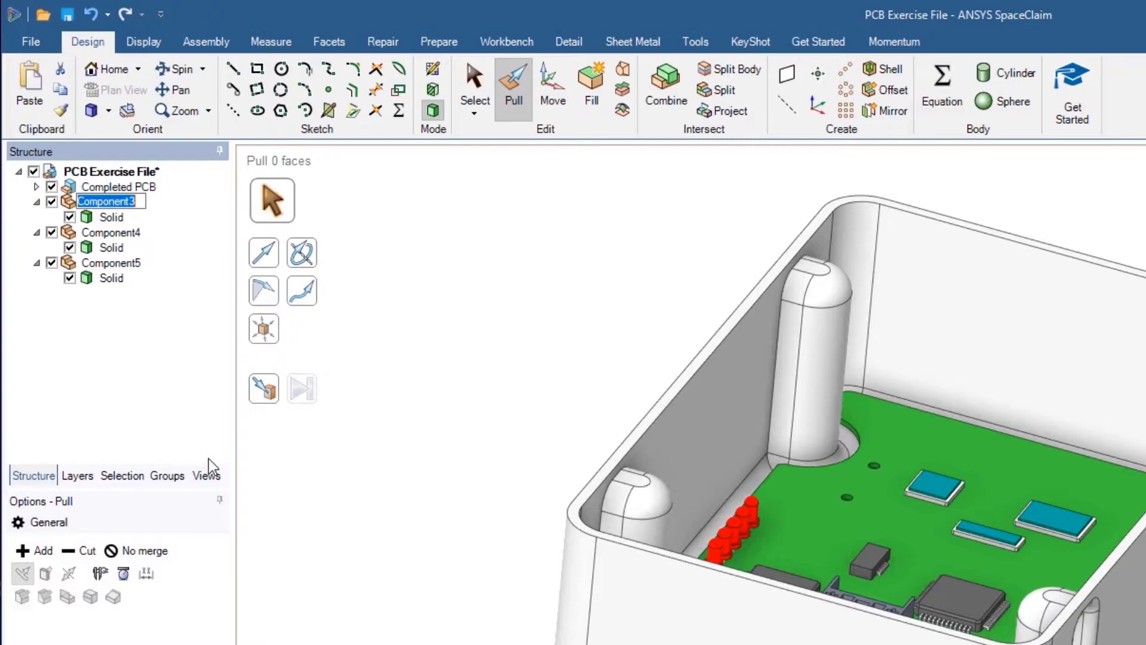
text(Capacitor - L)
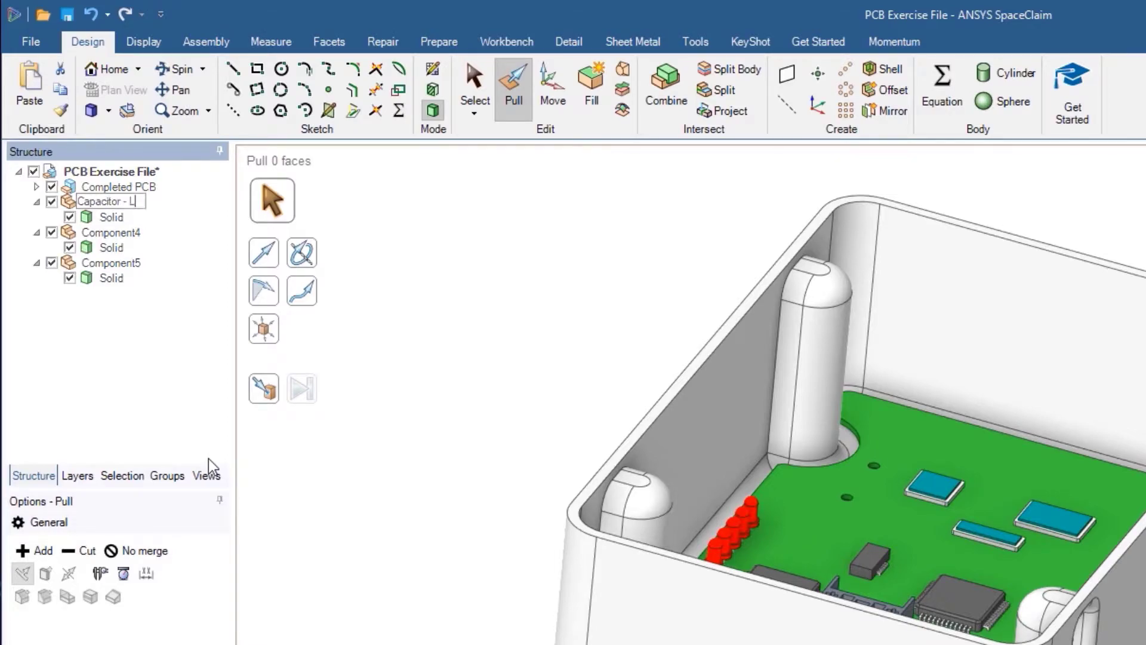
key(Return)
click(131, 231)
click(130, 231)
text(Capacitor - M)
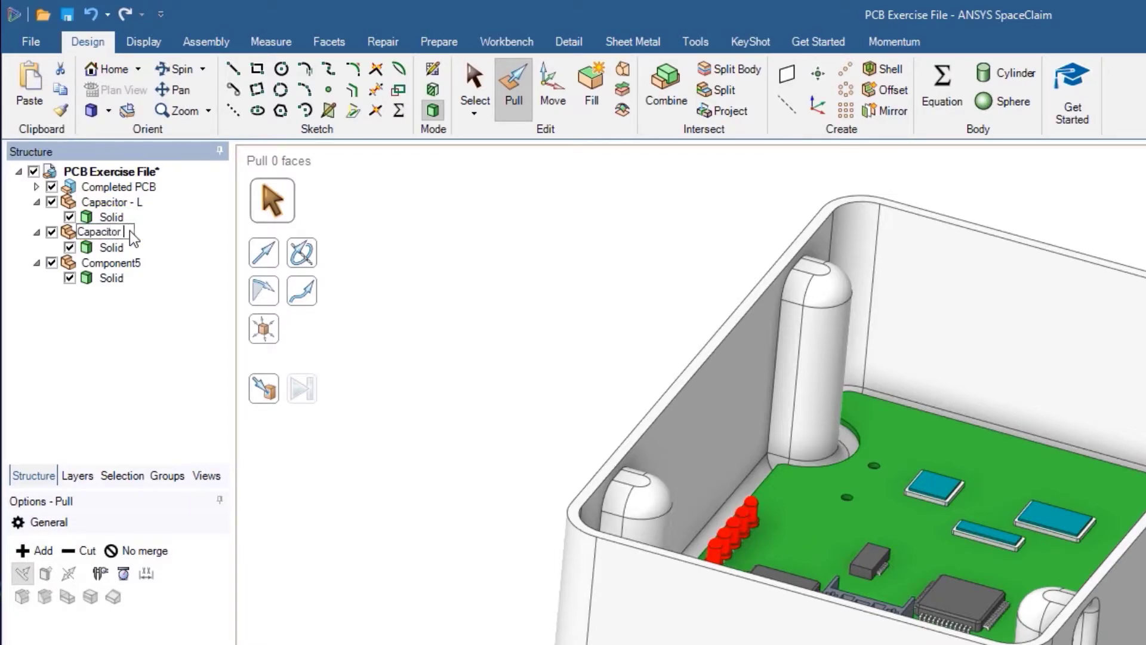
key(Return)
click(120, 263)
click(120, 262)
text(Capacitor - S)
key(Return)
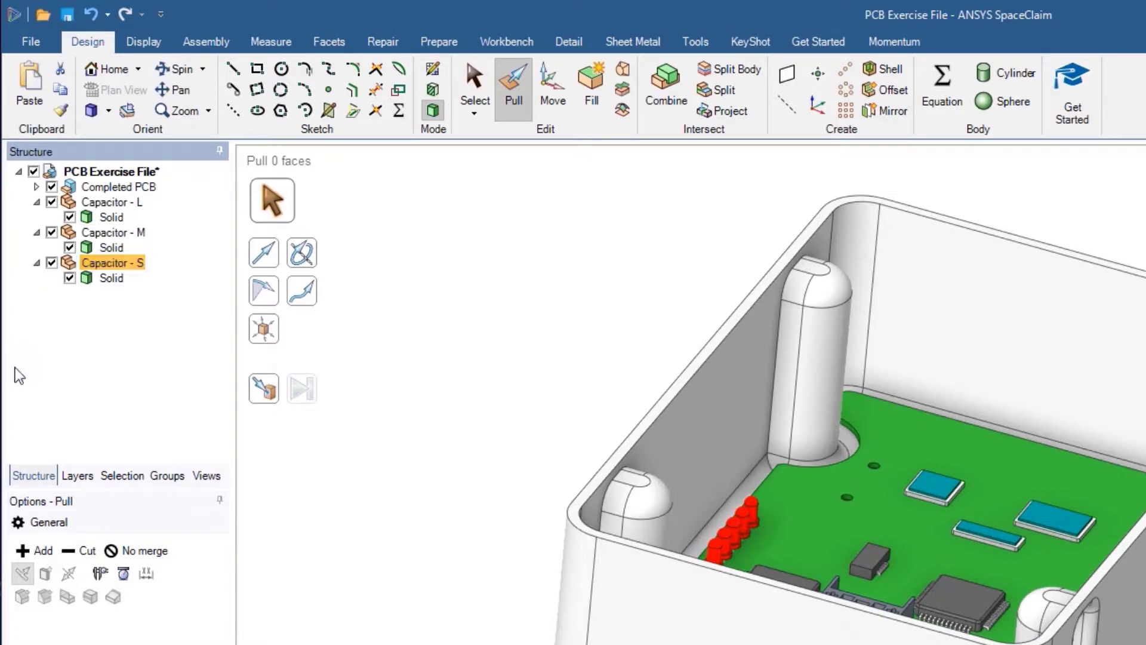
click(432, 371)
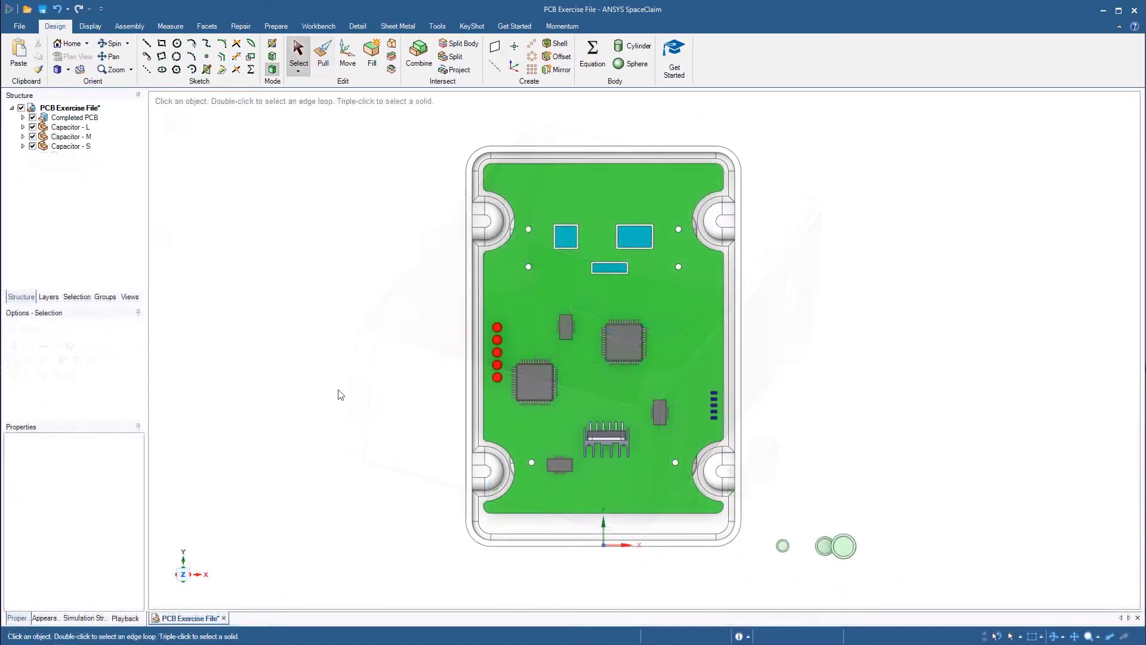
Move Capacitor - L along Y and X until it sits over the board, between the central square chip and the nearby enclosure wall
click(346, 56)
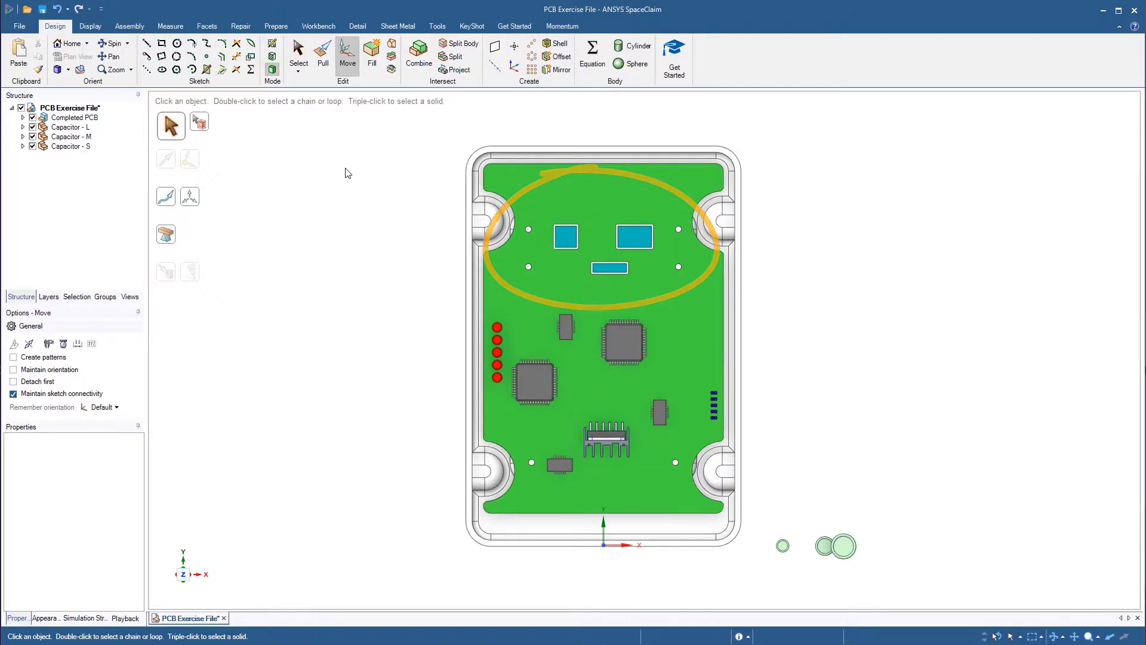
click(78, 127)
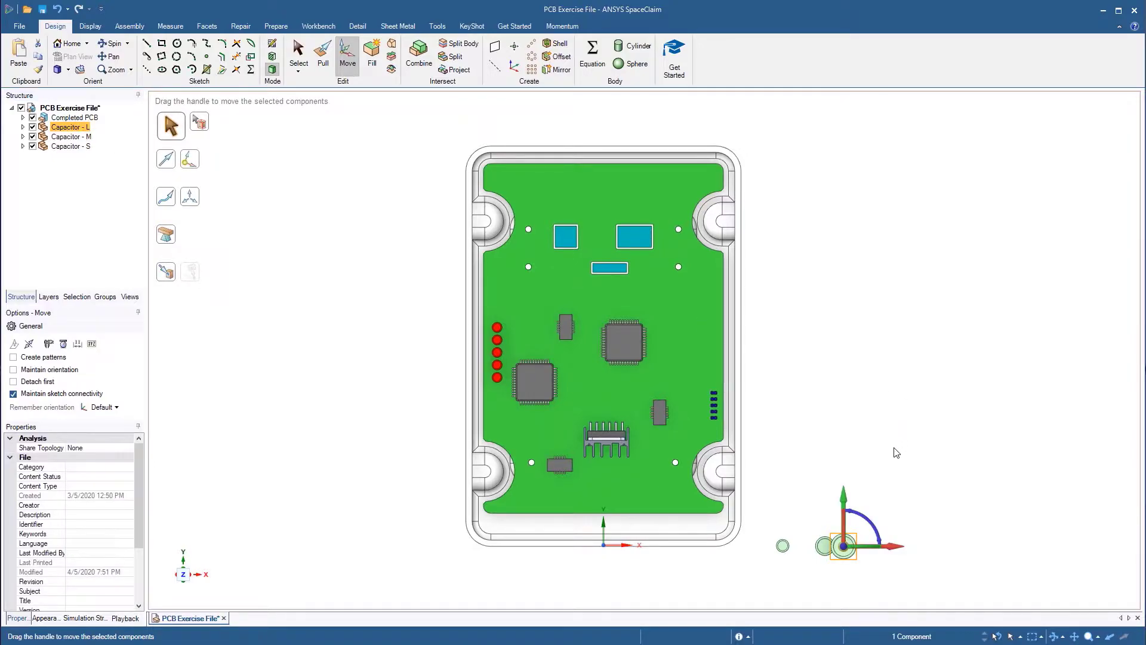
drag(843, 498, 779, 348)
text(12)
key(Return)
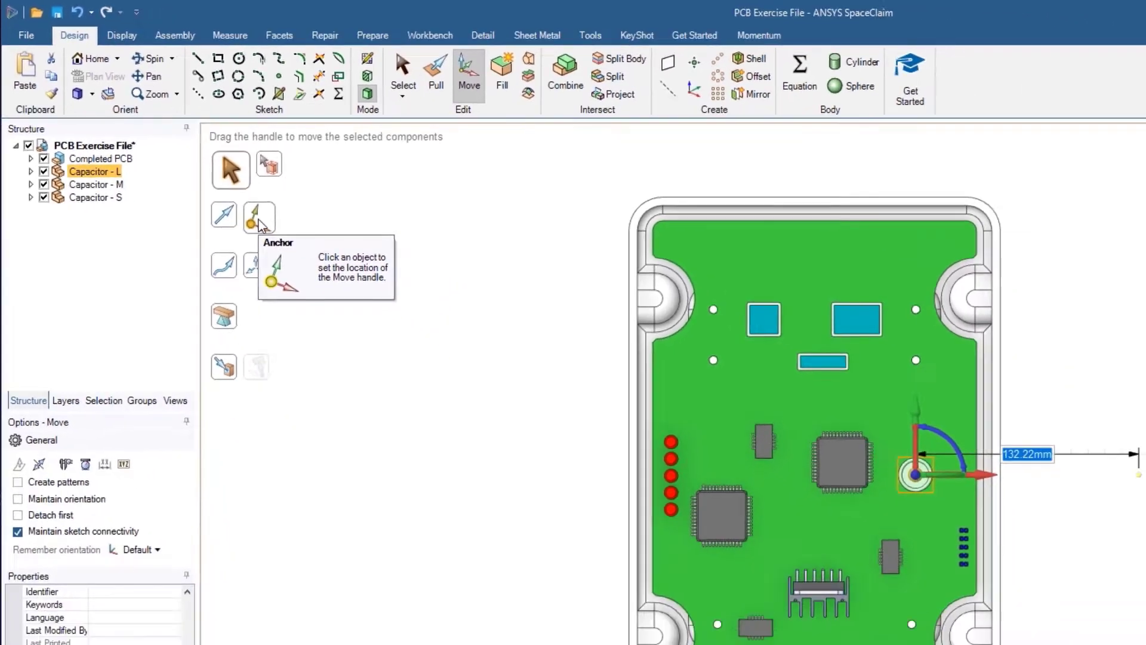
Anchor the Move handle on the end of Capacitor - L's lead and move the component up to the board's surface
click(327, 278)
middle_drag(645, 545, 844, 549)
scroll(683, 353, up, 10)
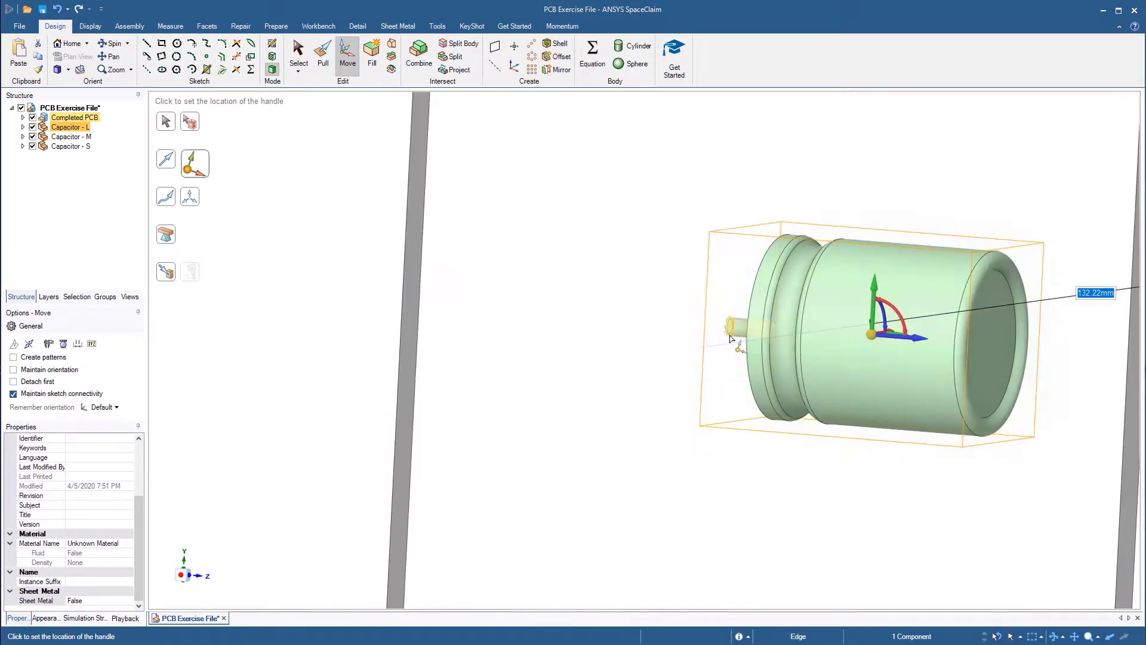
click(728, 330)
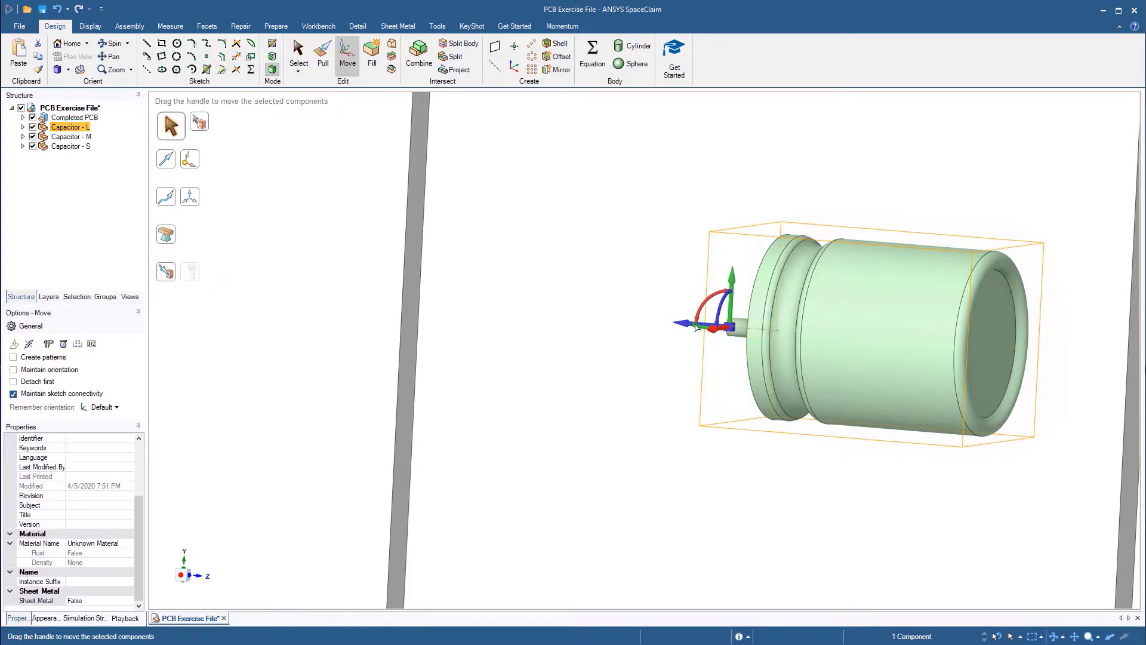
click(166, 272)
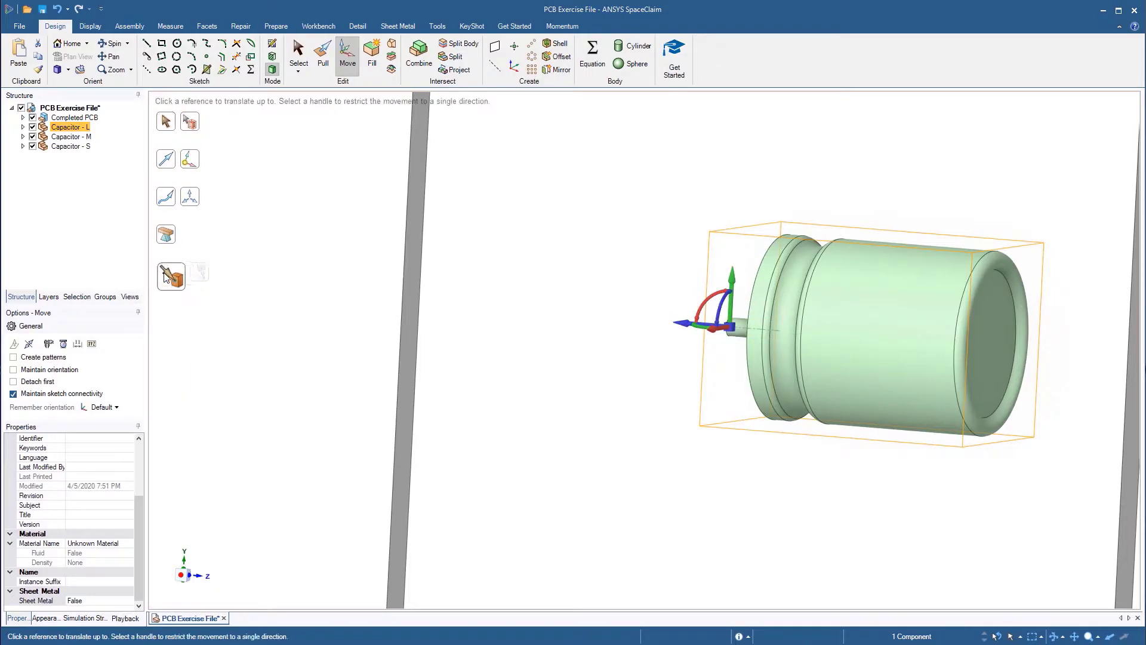
scroll(287, 320, down, 10)
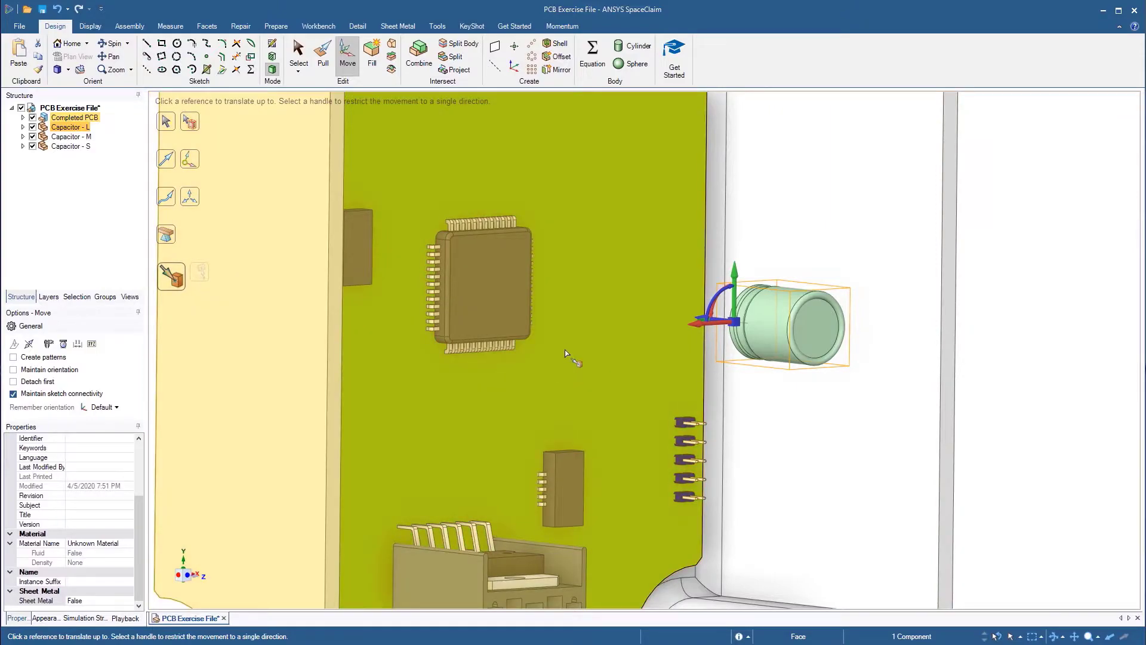
click(566, 353)
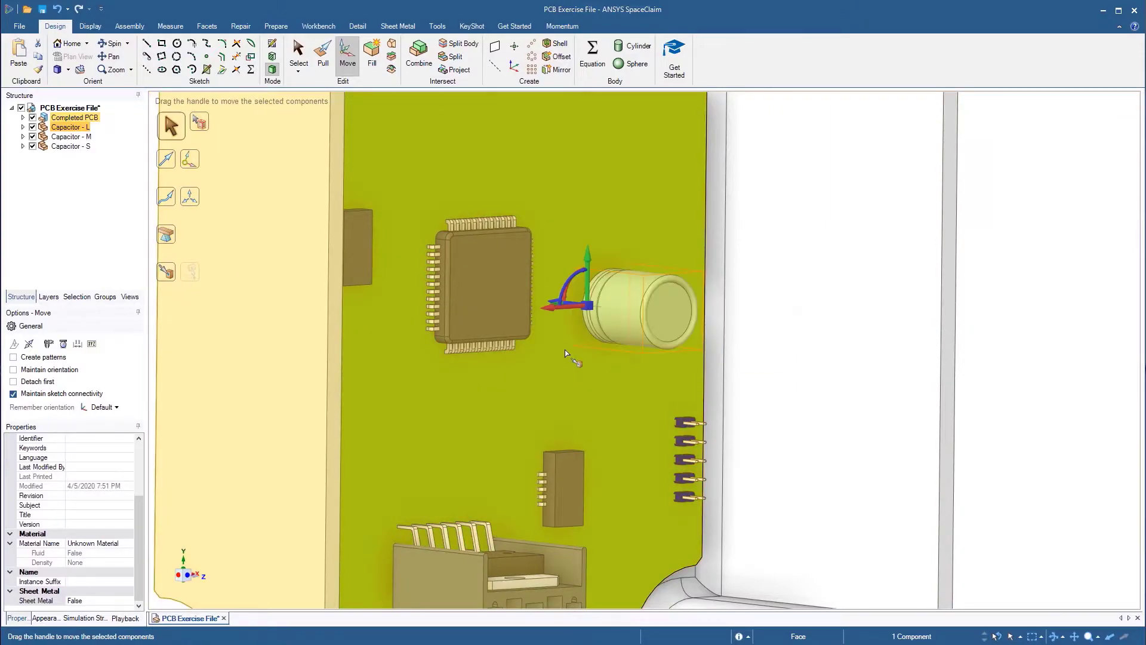
key(h)
key(Escape)
Move Capacitor - M over the board beside the finned connector, anchor it at its lead end and bring it up to the board's surface
click(92, 140)
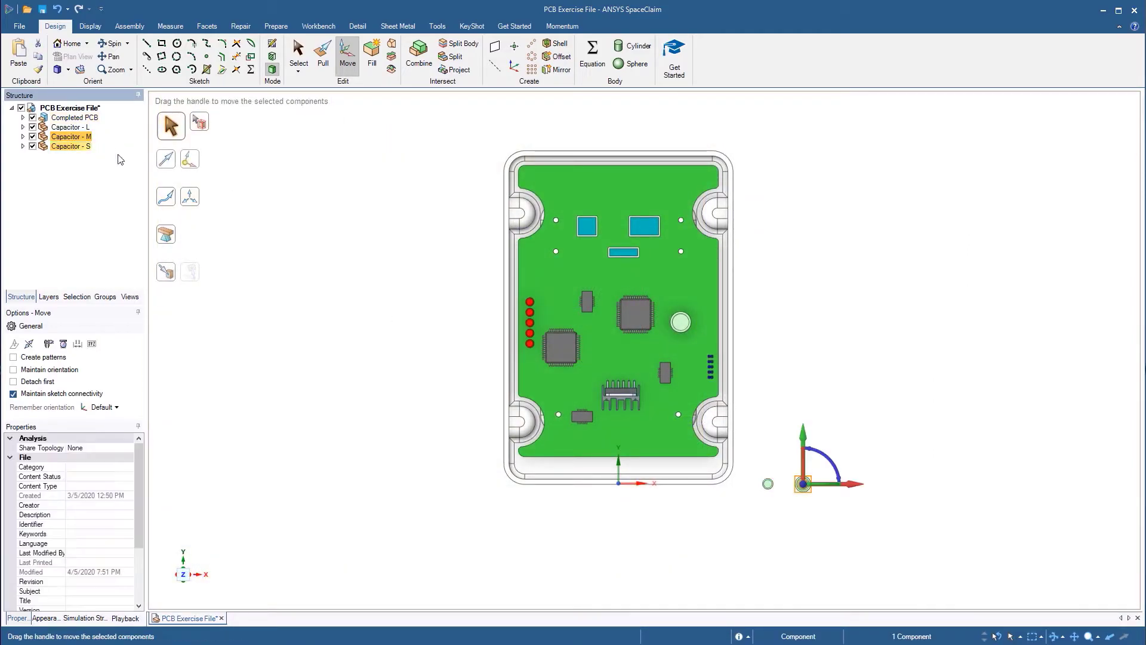
drag(850, 483, 603, 309)
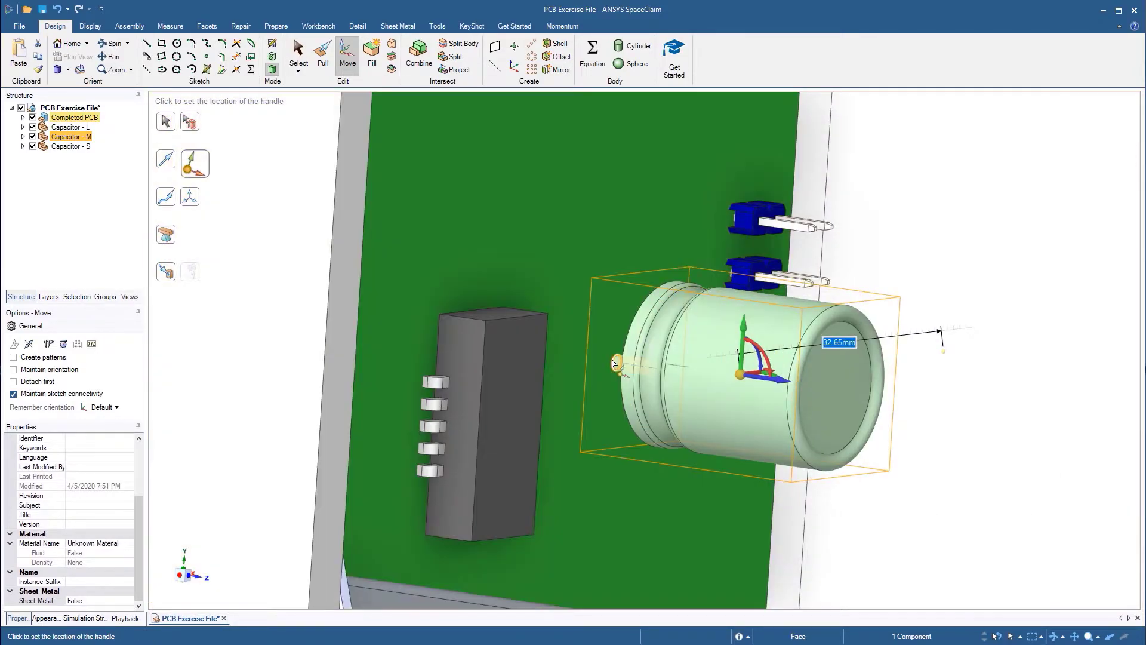
click(165, 272)
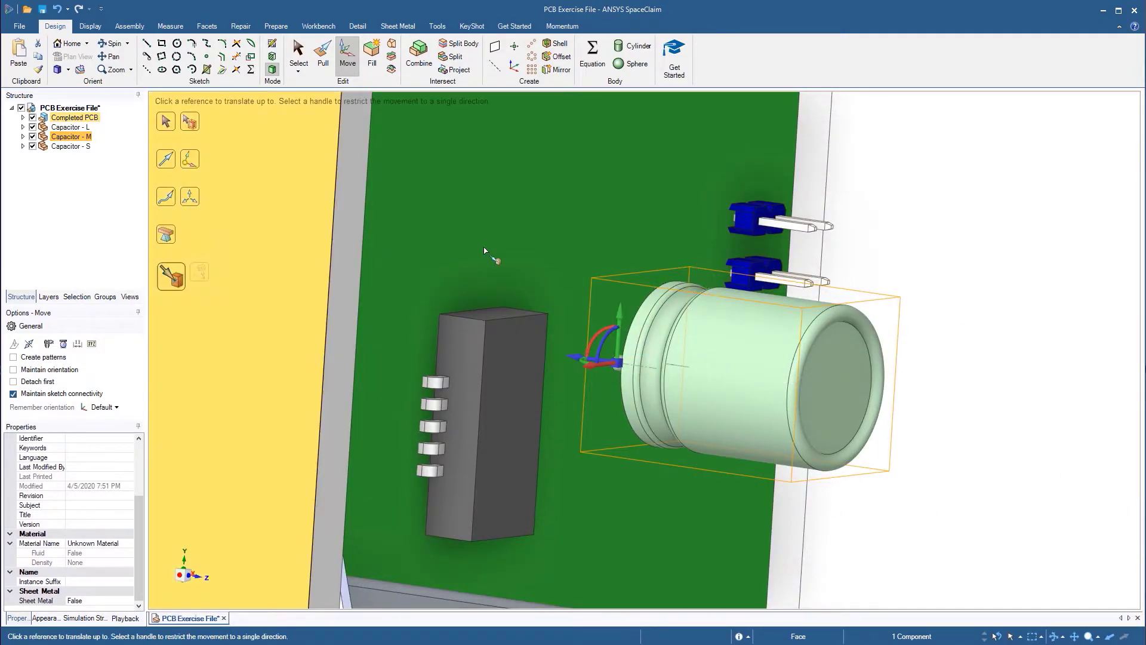
click(486, 255)
scroll(616, 355, down, 6)
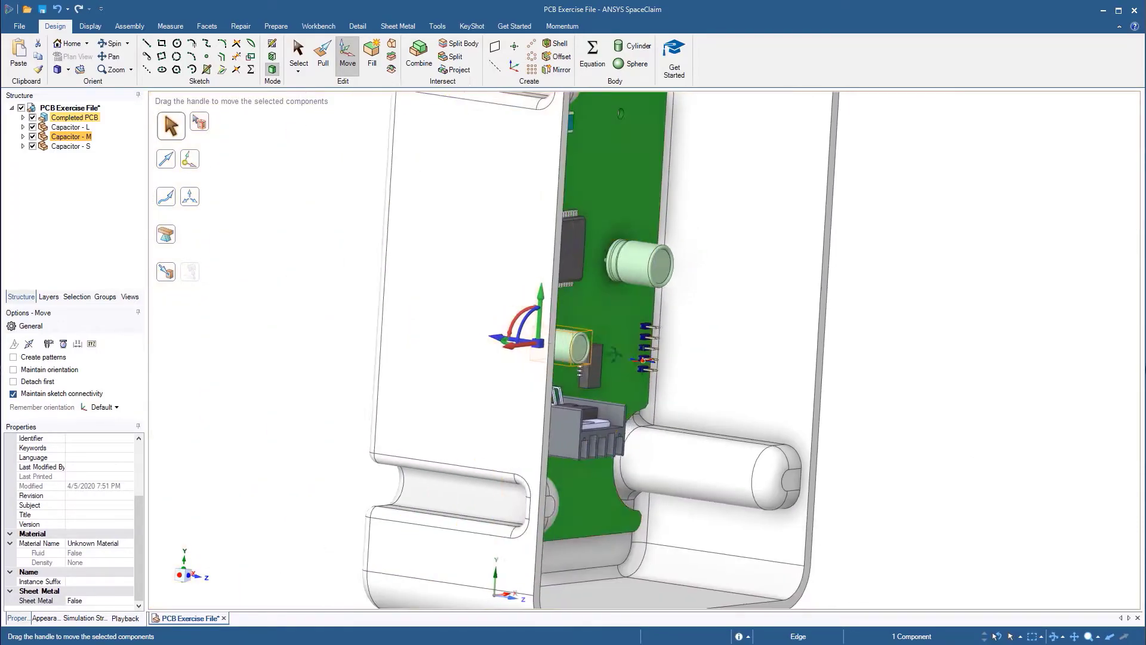
middle_drag(618, 355, 548, 358)
scroll(548, 357, down, 2)
click(276, 260)
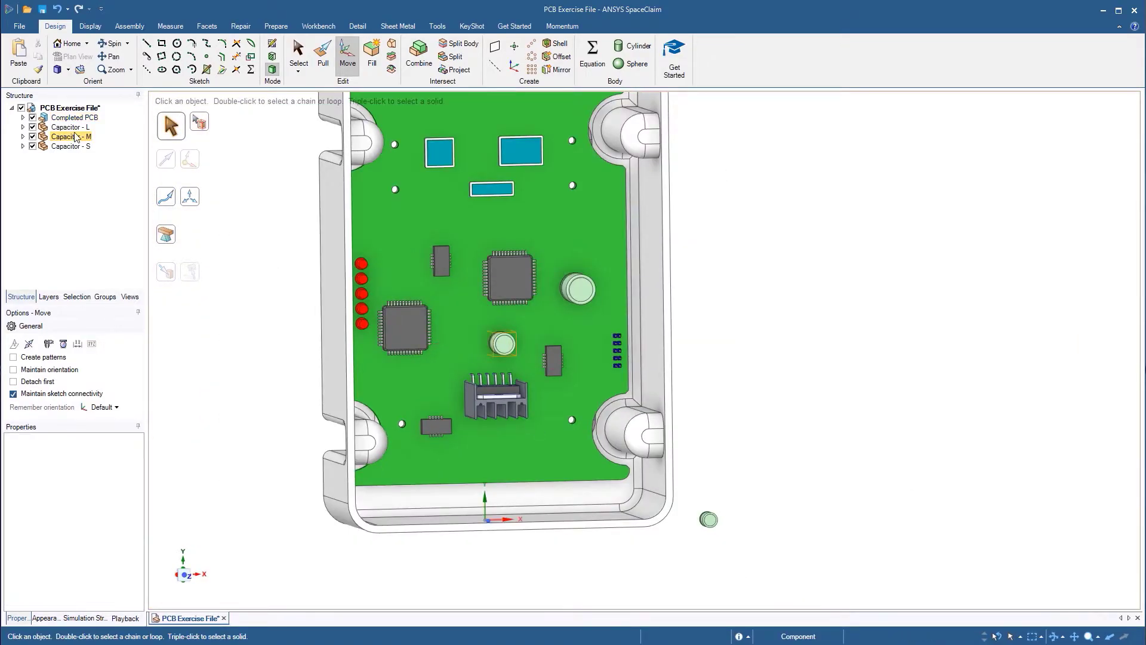
Move Capacitor - S along X and Y until it sits over the board, near the square chip beside the red LEDs
click(71, 146)
click(185, 576)
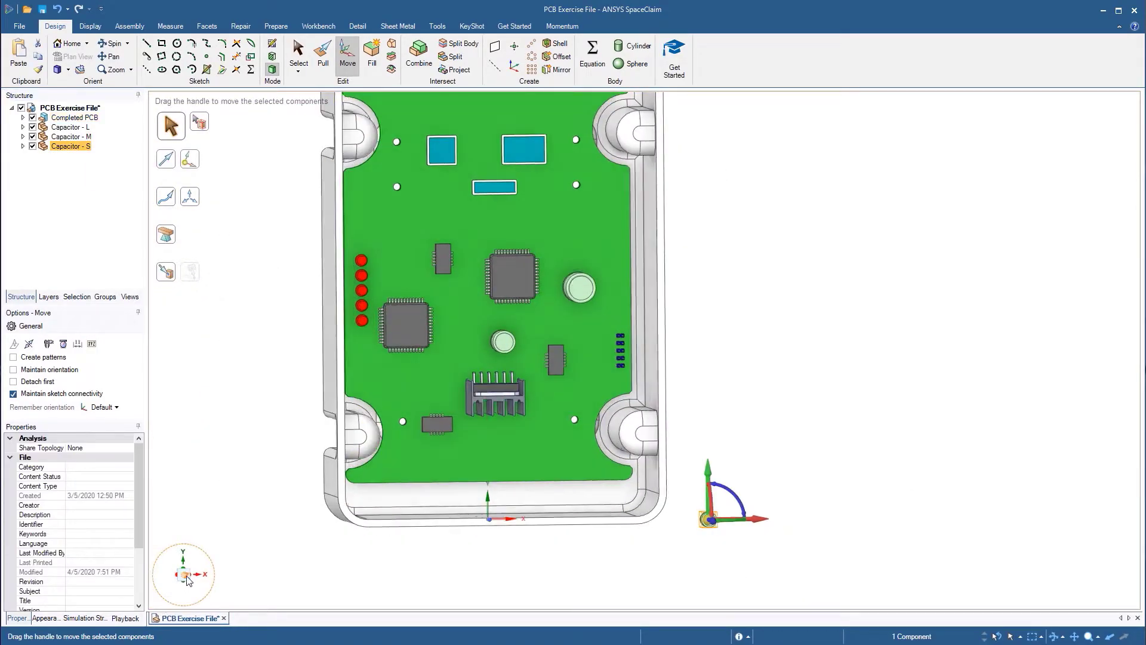
drag(758, 523, 449, 523)
drag(402, 475, 410, 336)
middle_drag(502, 383, 389, 405)
middle_drag(304, 423, 326, 428)
Anchor the Move handle on the end of Capacitor - S's lead, move the component up to the board's surface and clear the selection
click(190, 160)
scroll(371, 393, up, 8)
scroll(371, 393, up, 3)
click(354, 408)
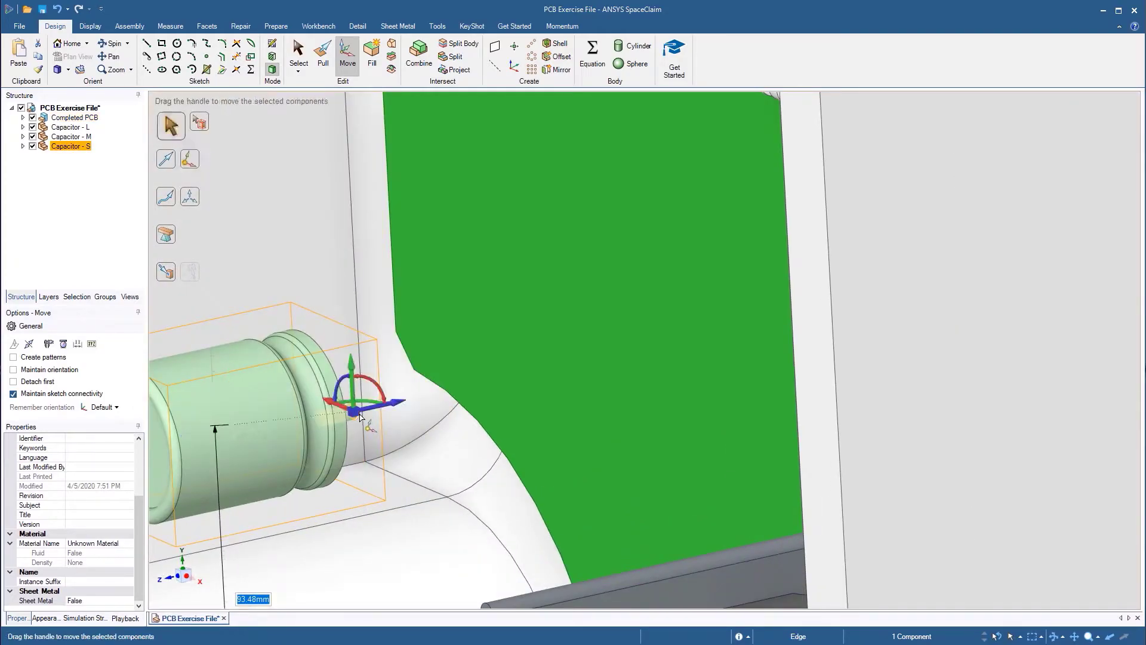
click(169, 273)
click(549, 279)
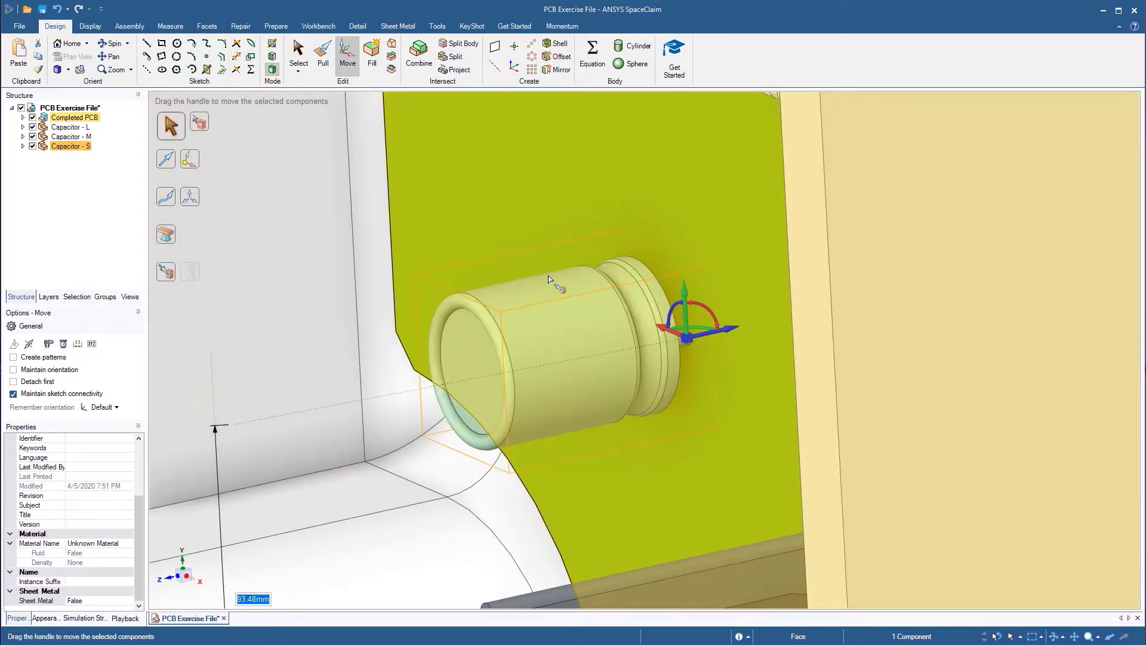
key(h)
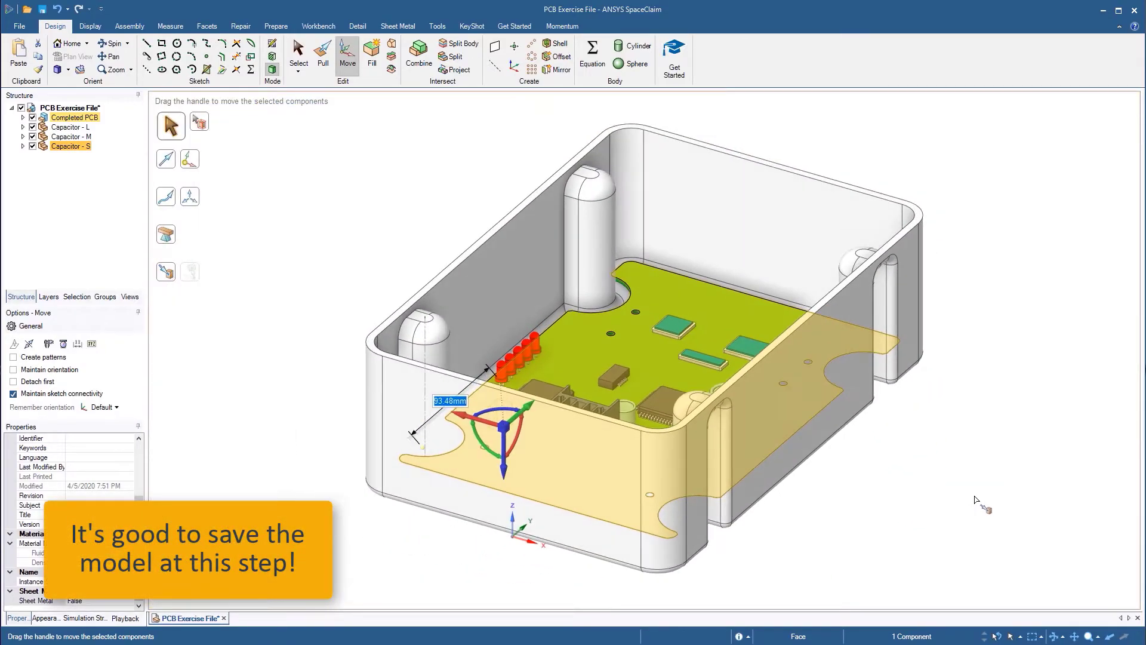
click(975, 501)
key(Escape)
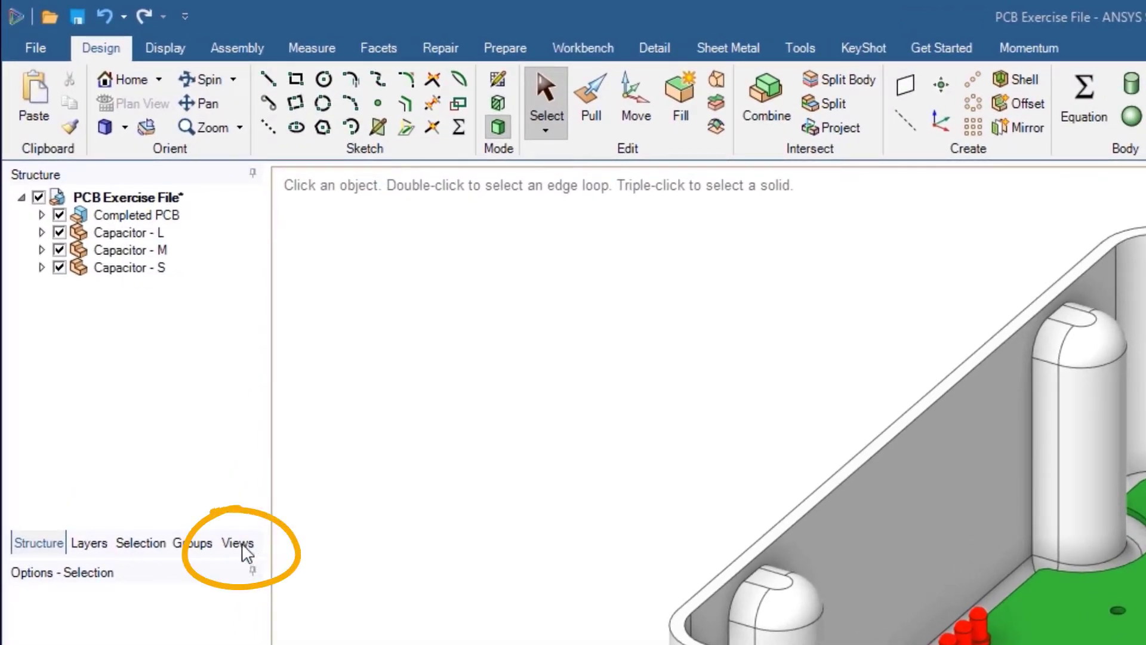
Orient the model to the Back view and start a sketch on the enclosure's flat outer back wall
click(239, 543)
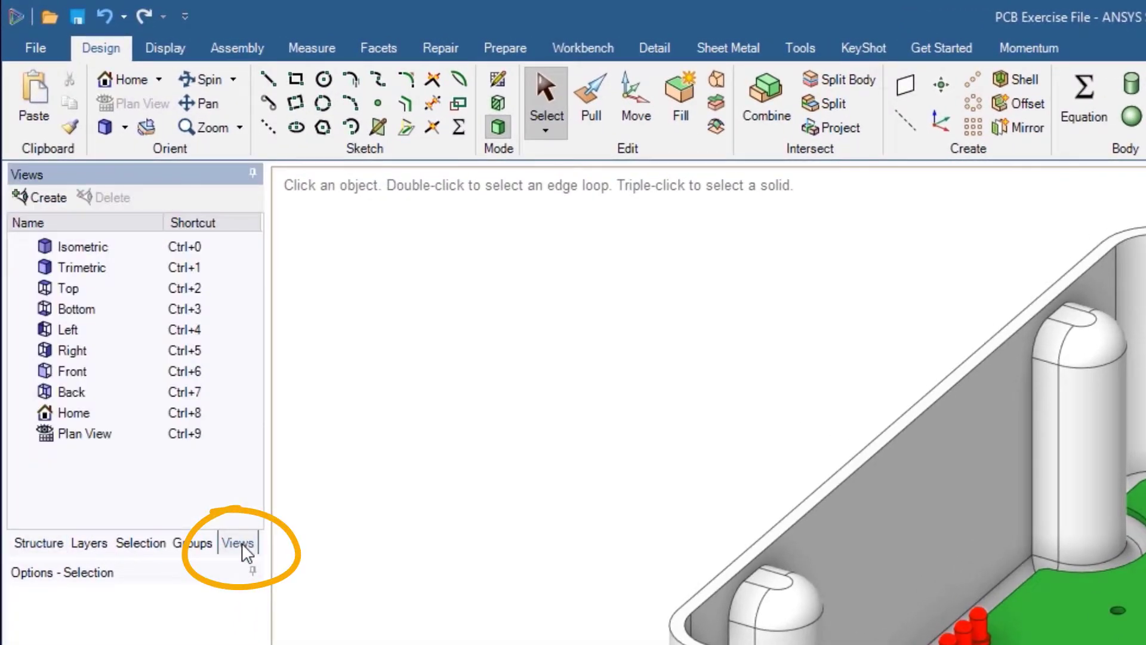
click(80, 392)
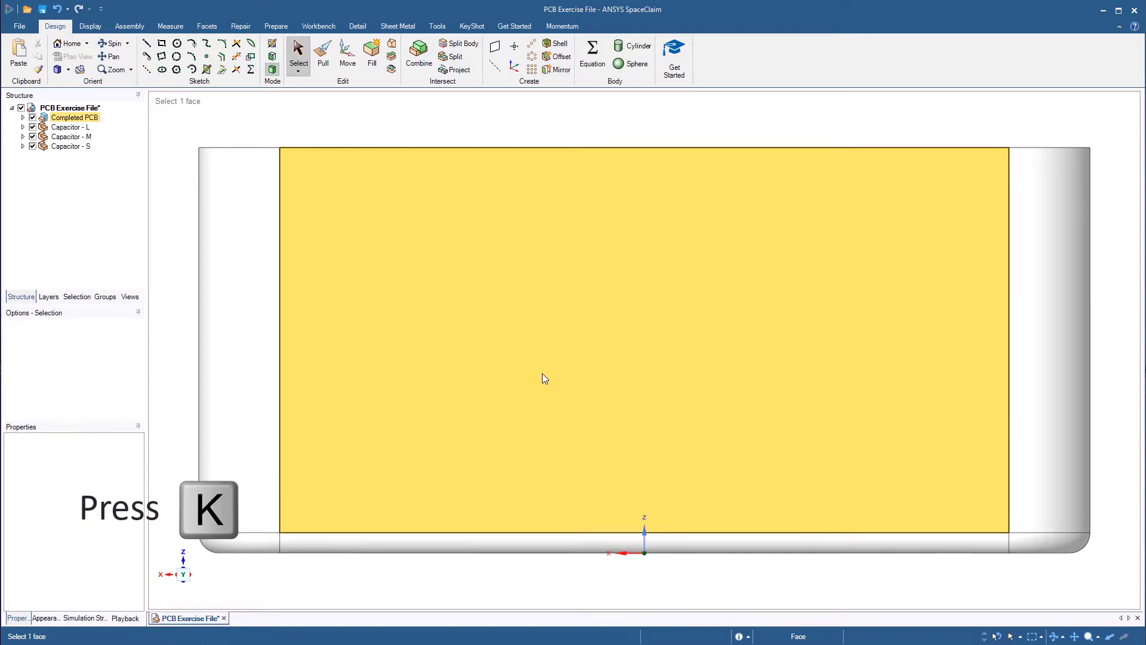
click(542, 373)
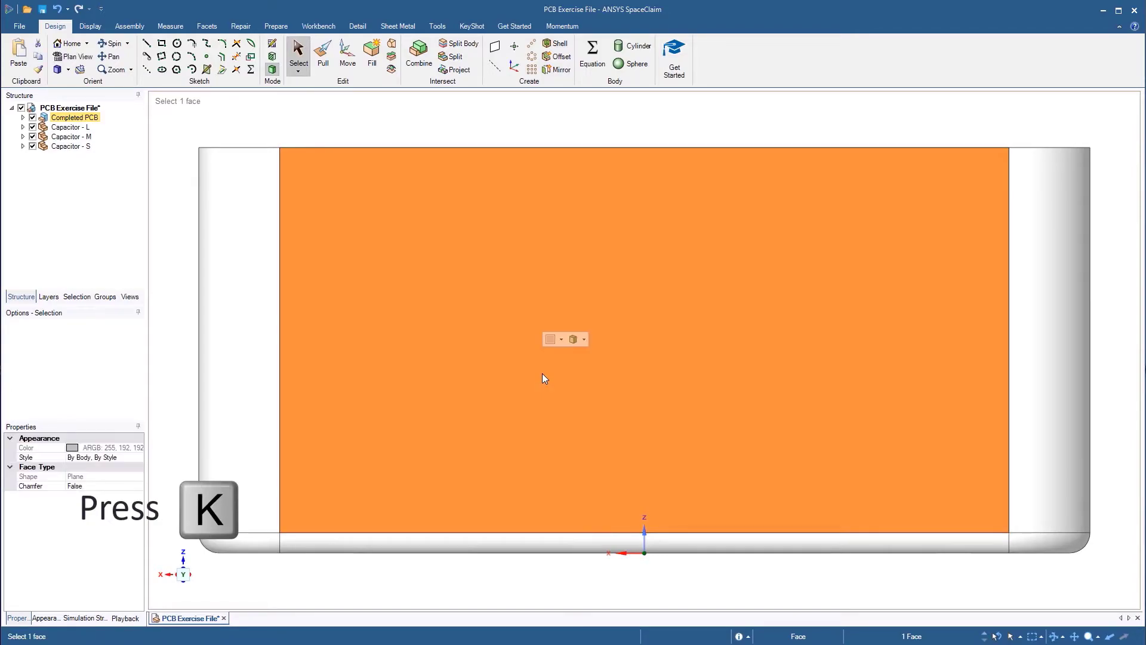
key(k)
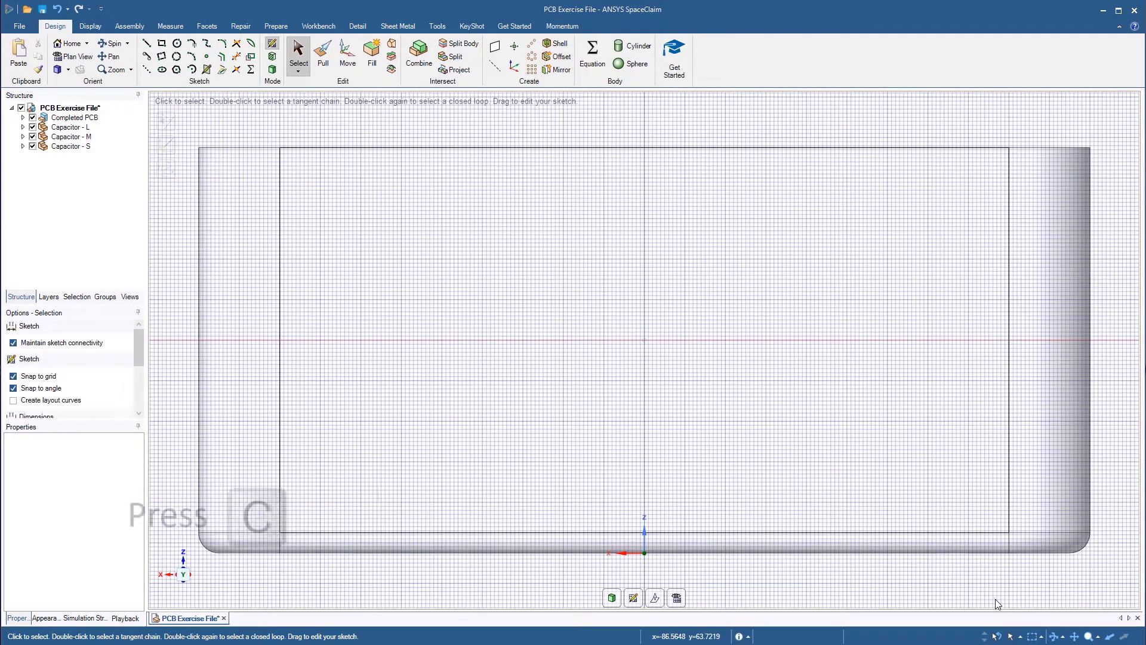
Sketch a 10 mm diameter circle on the back wall, centred 10 mm from the flat face's side edge and 10 mm from its upper edge
key(c)
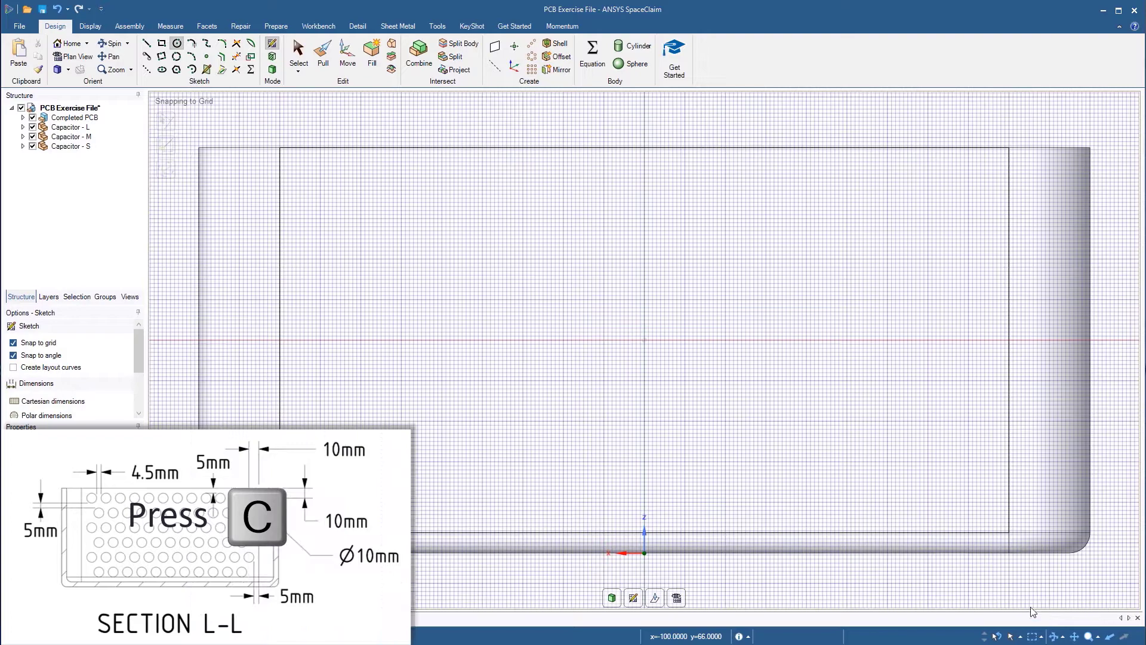
key(shift)
key(shift)
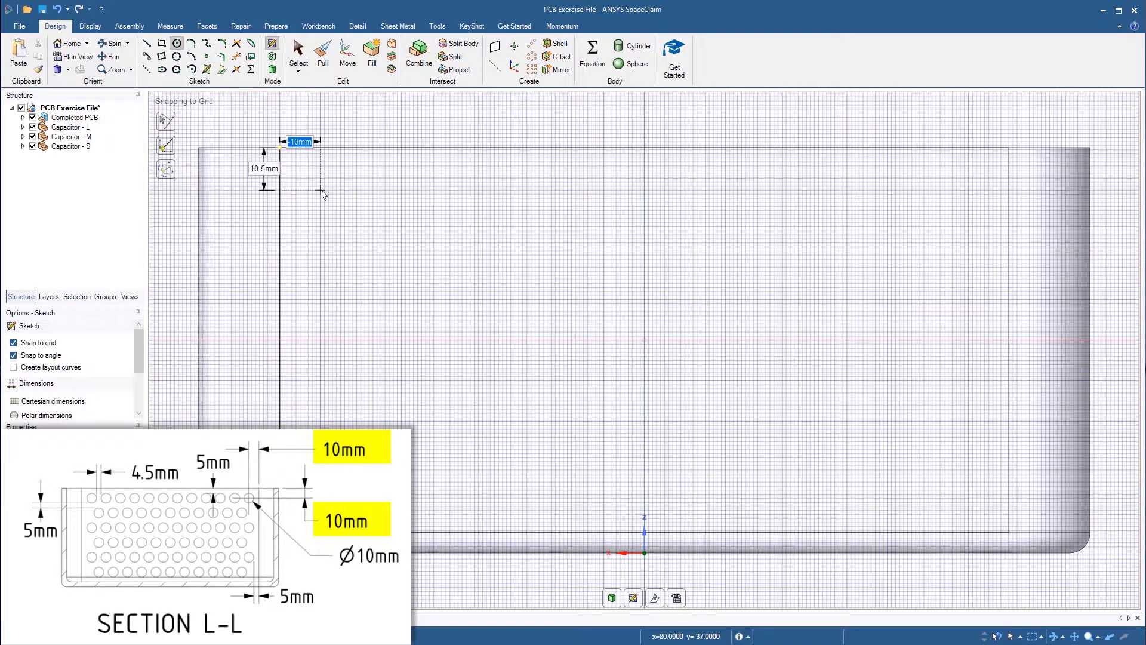
key(Tab)
text(10)
key(Tab)
key(Return)
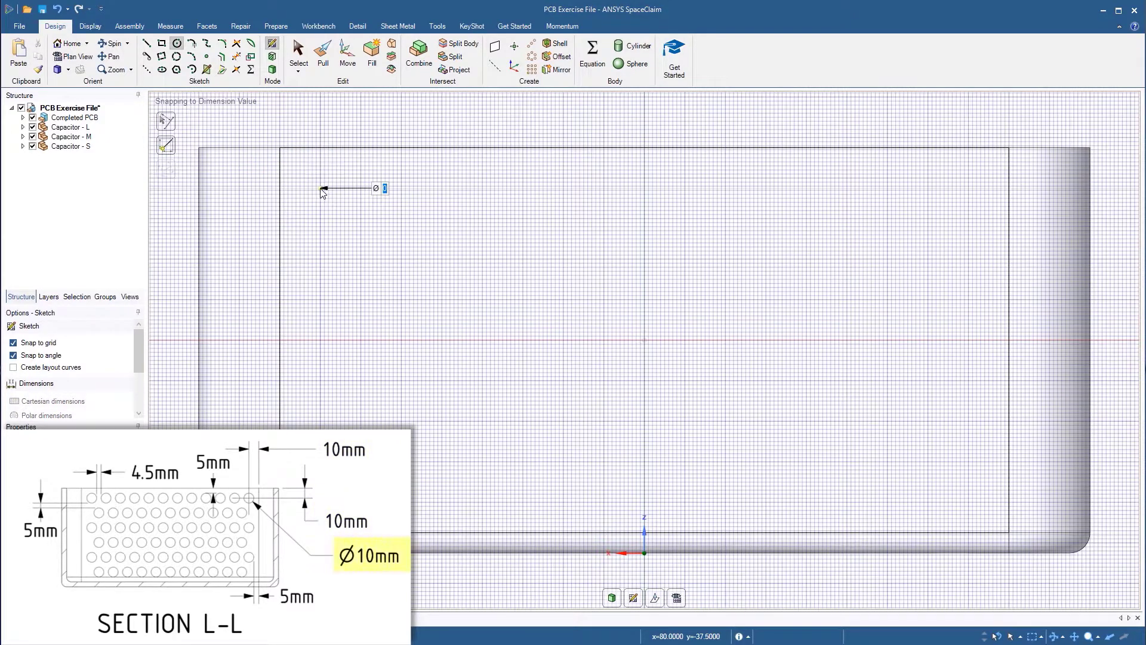
text(10)
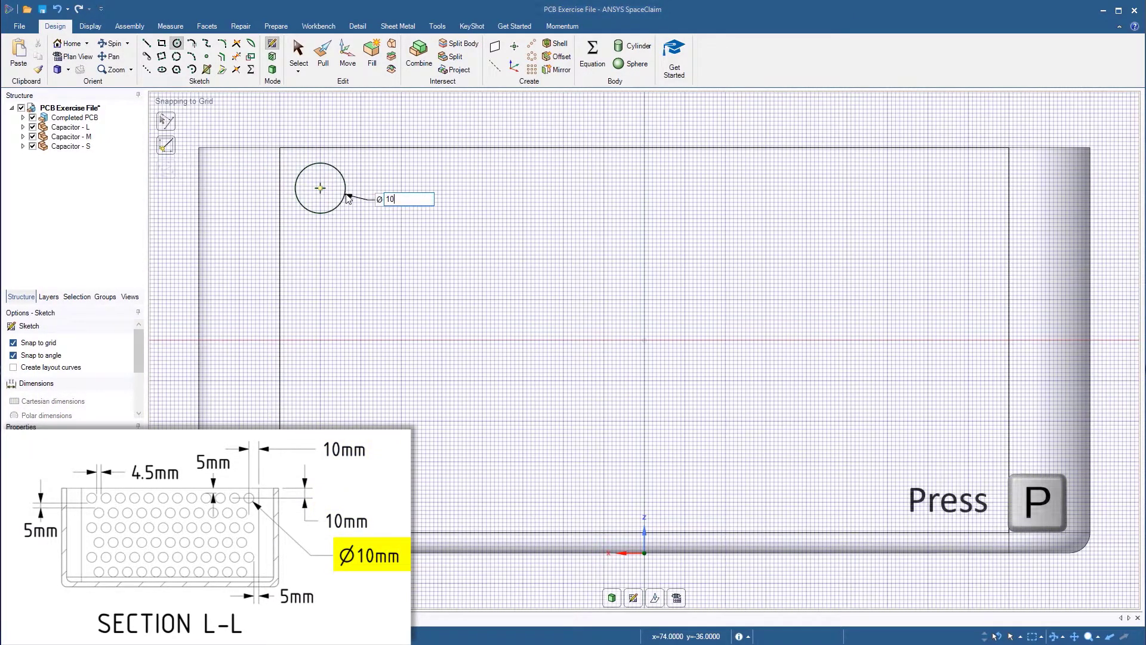
key(Return)
Pull the circular face into the enclosure's back wall to cut a through hole
key(p)
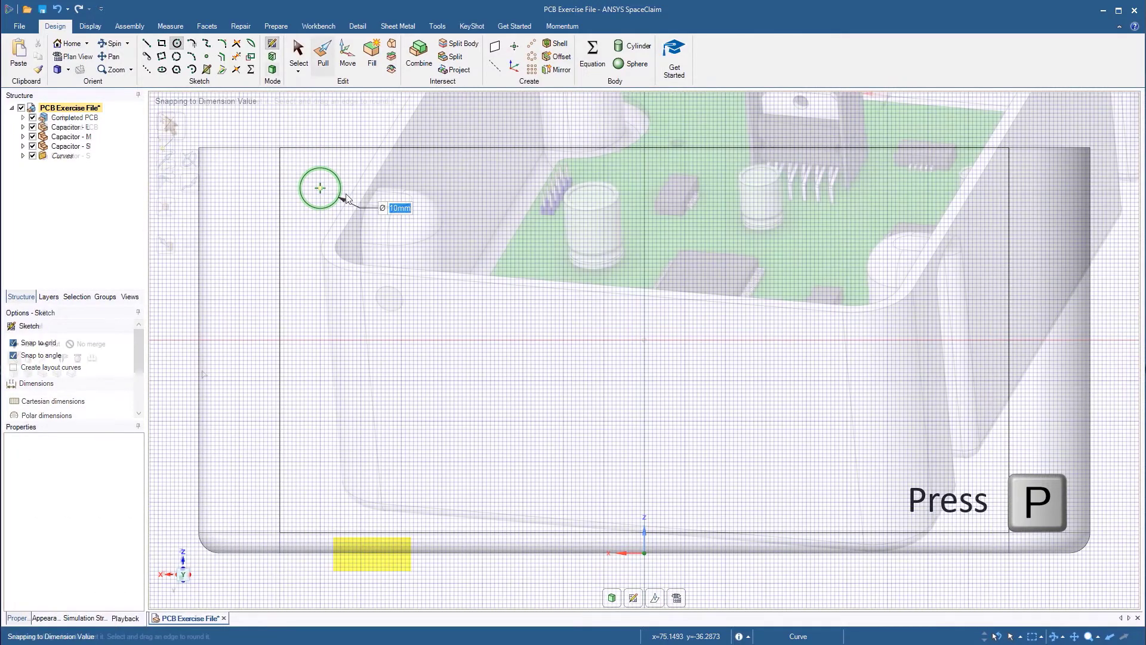
click(386, 309)
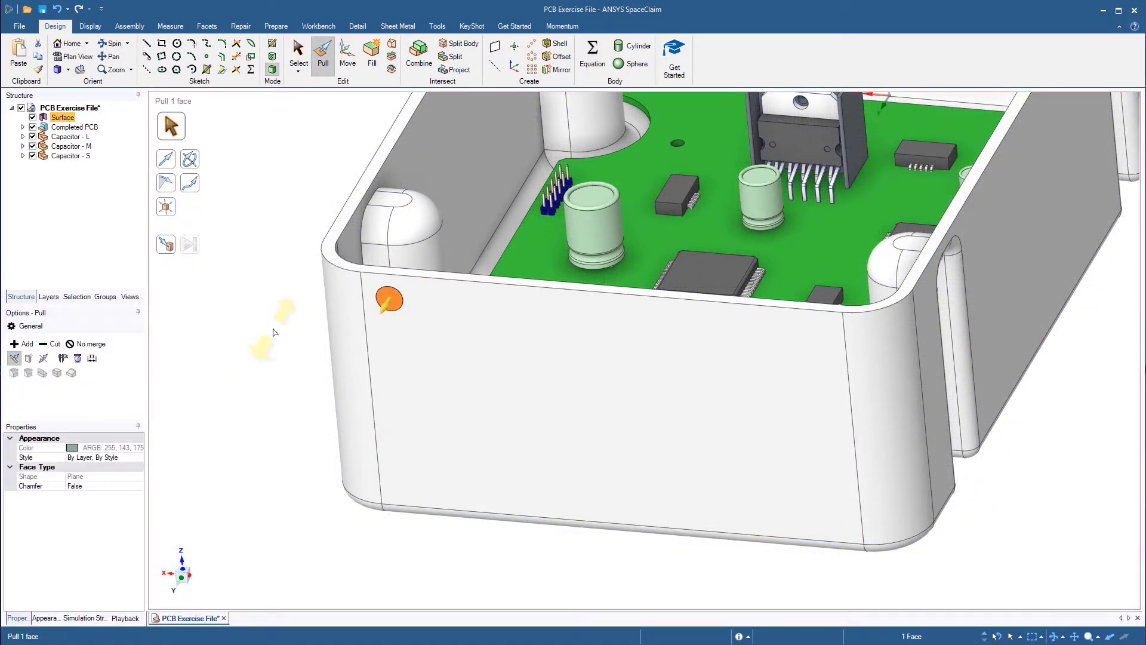
drag(274, 331, 292, 323)
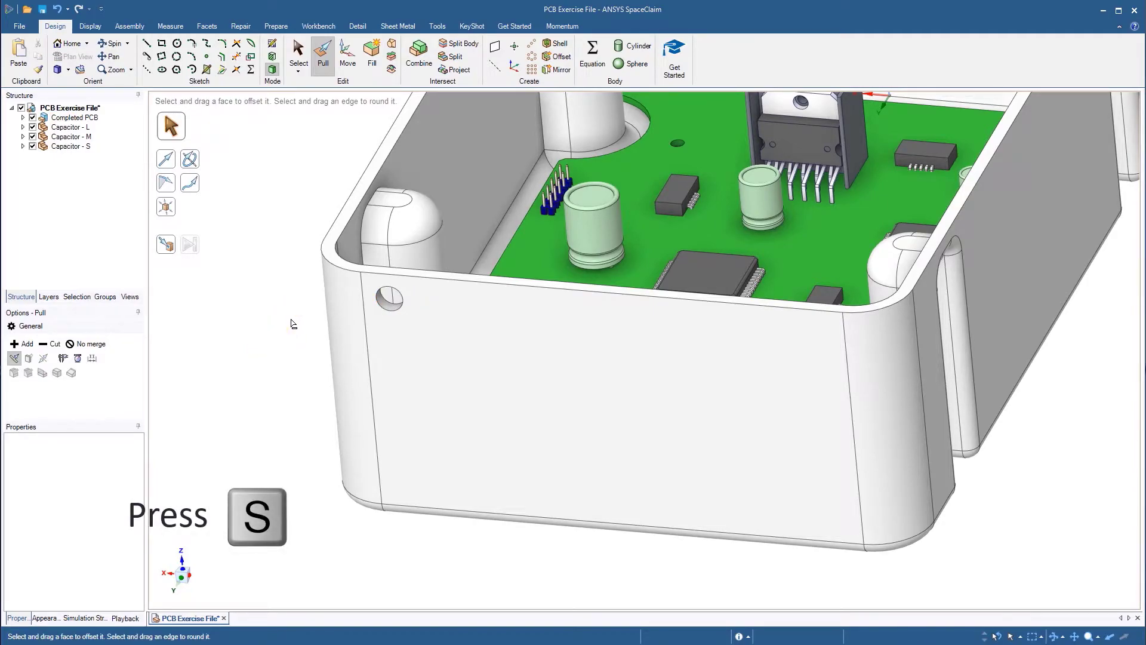
Set up an Offset fill pattern of the back wall's 10 mm hole with 4.5 mm X spacing, 5 mm Y spacing and a 5 mm margin
key(s)
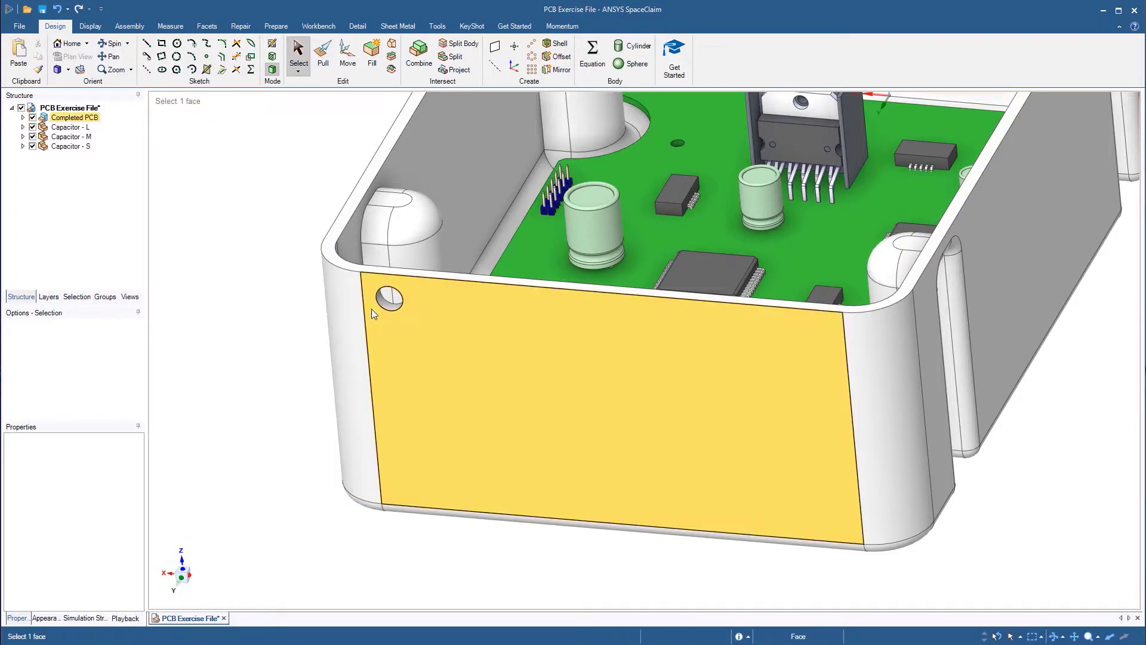
click(391, 307)
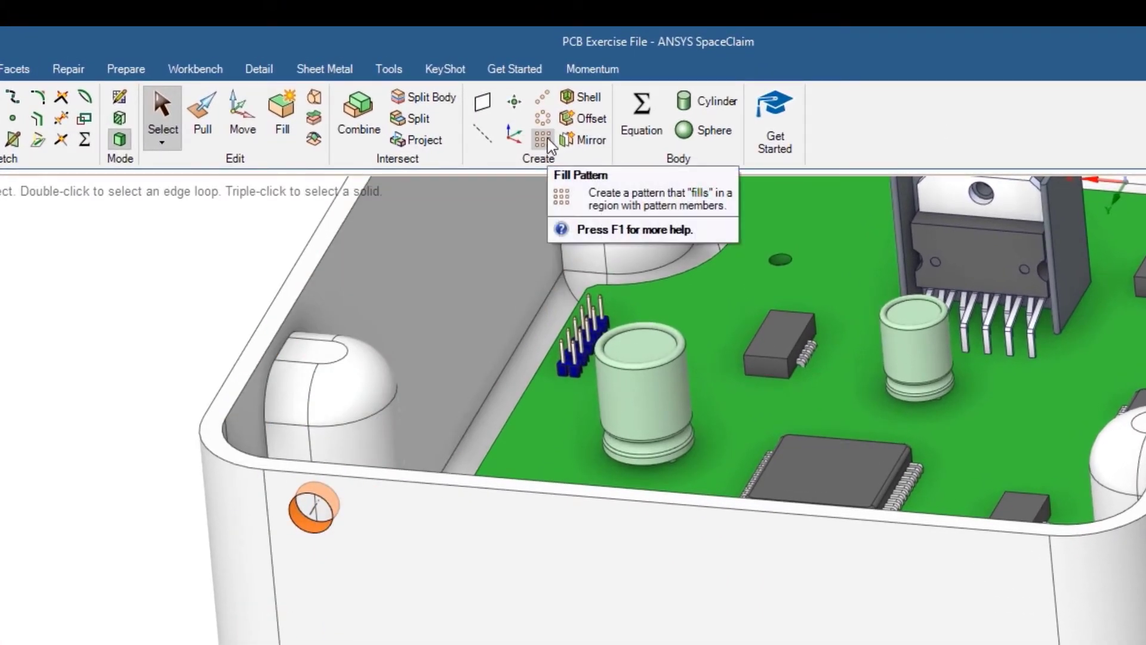
click(545, 139)
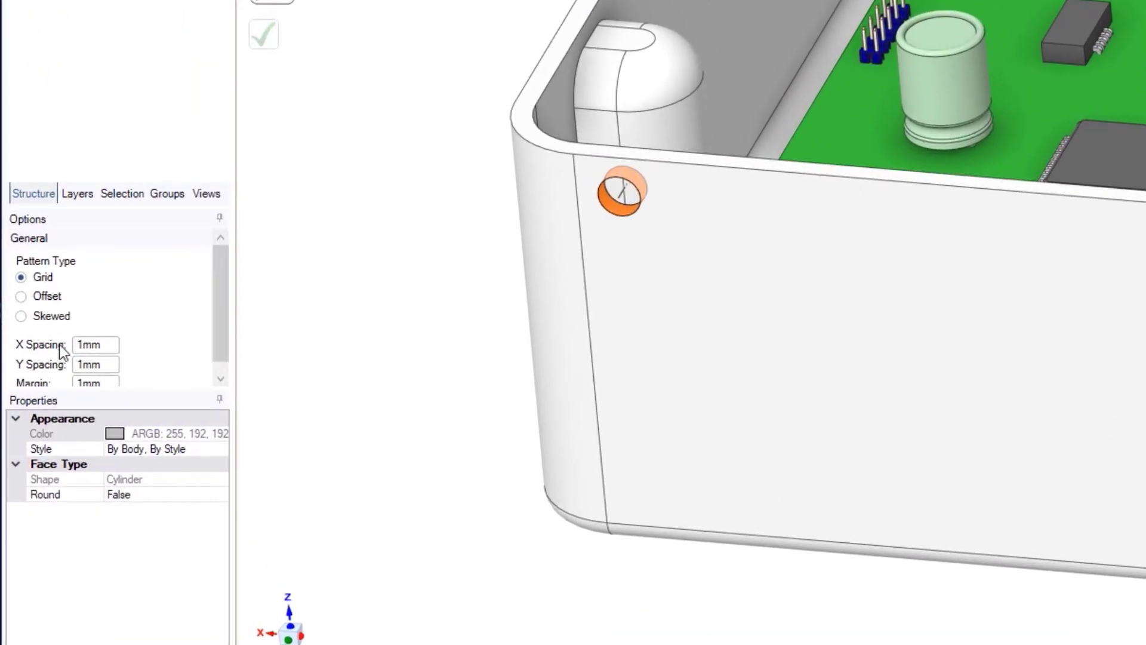
click(51, 295)
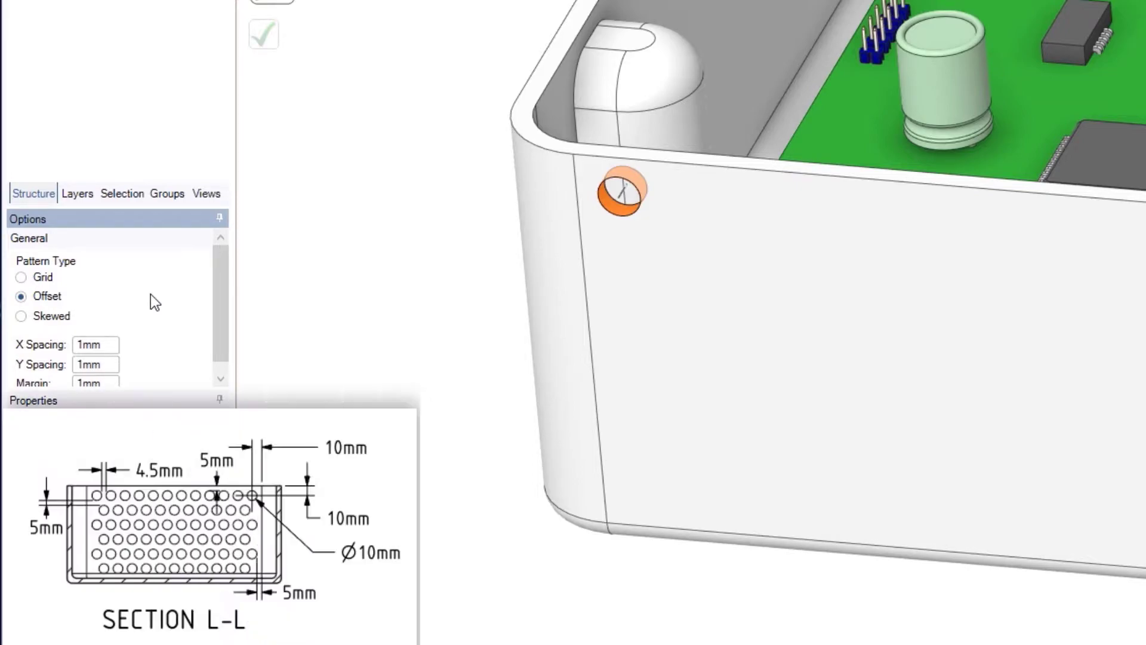
double_click(110, 344)
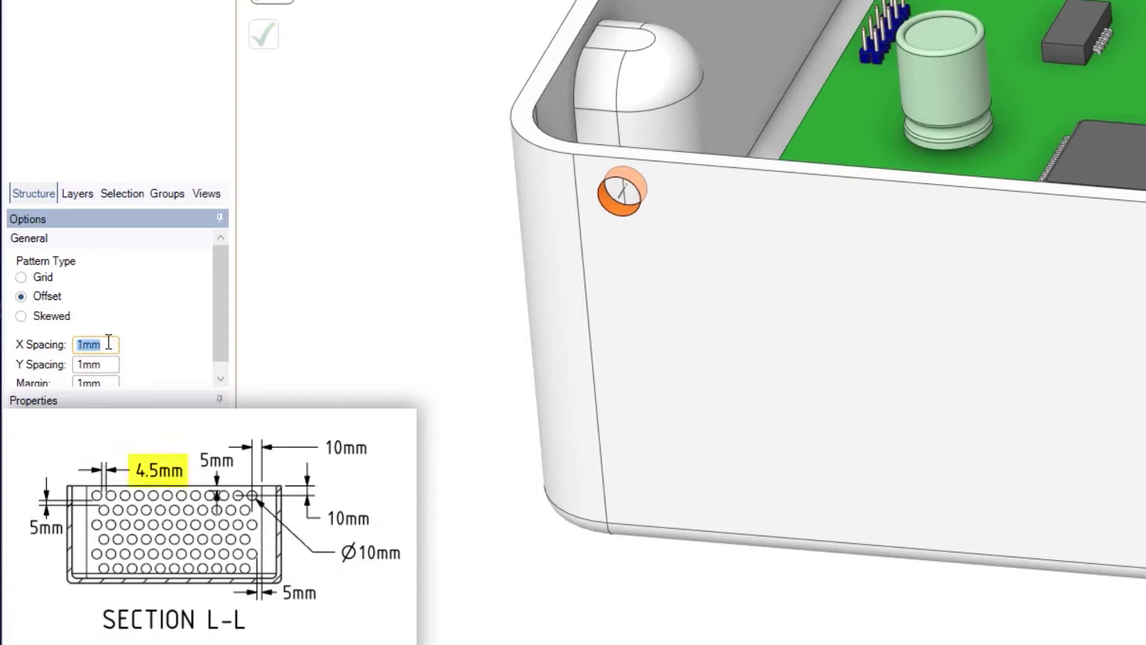
text(4.5)
key(Tab)
text(5)
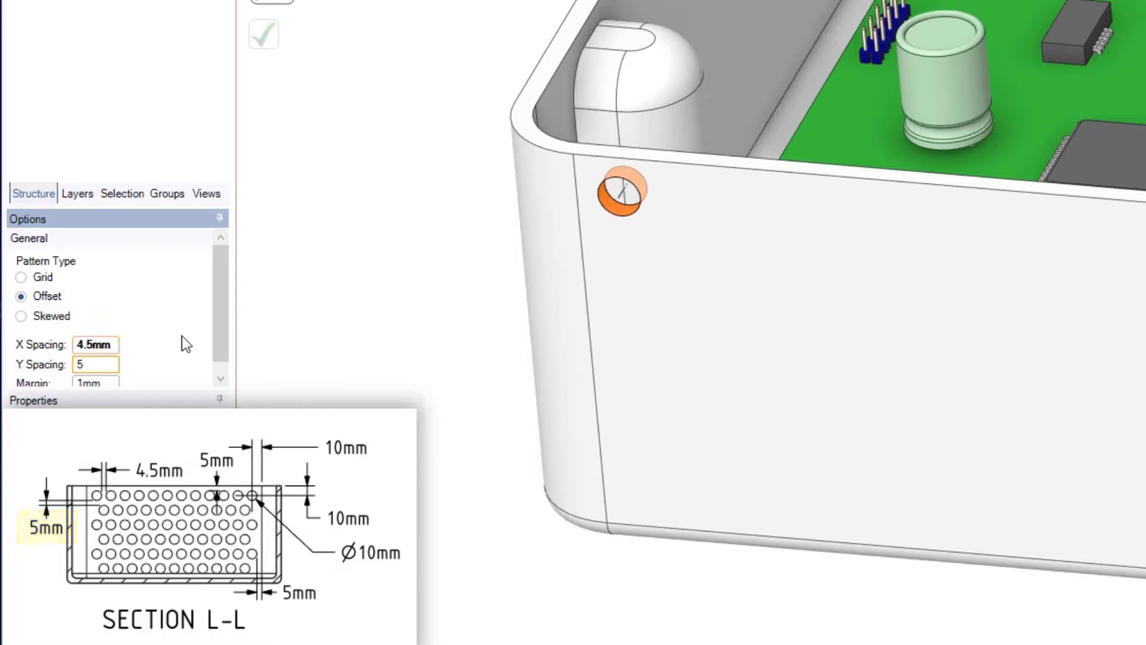
key(Tab)
text(5)
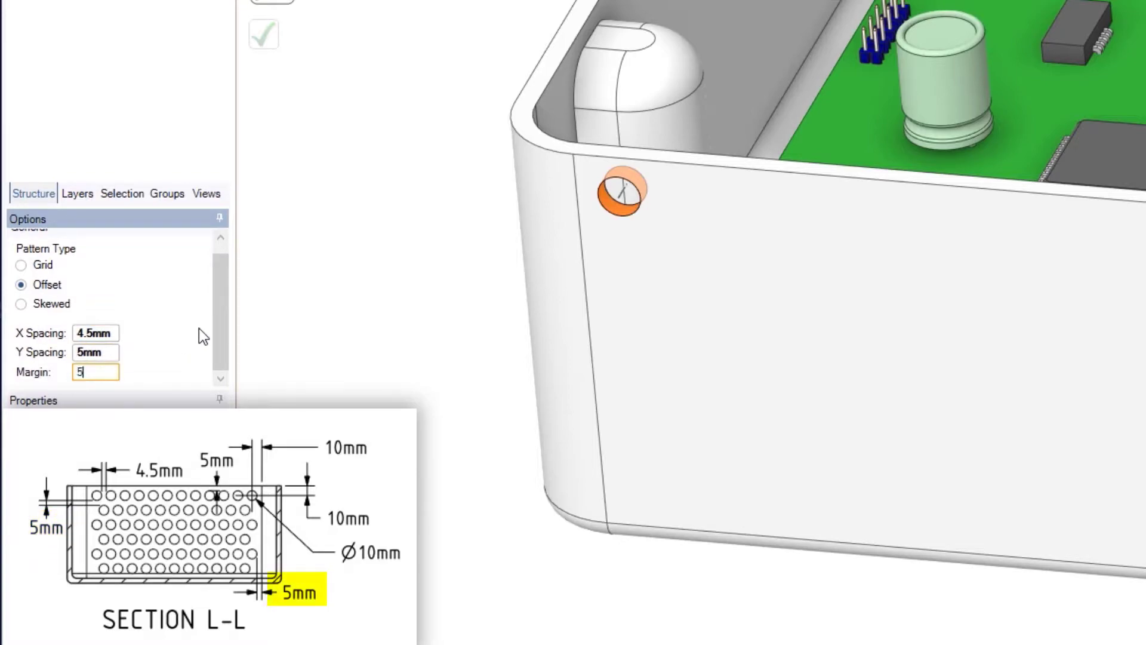
key(Tab)
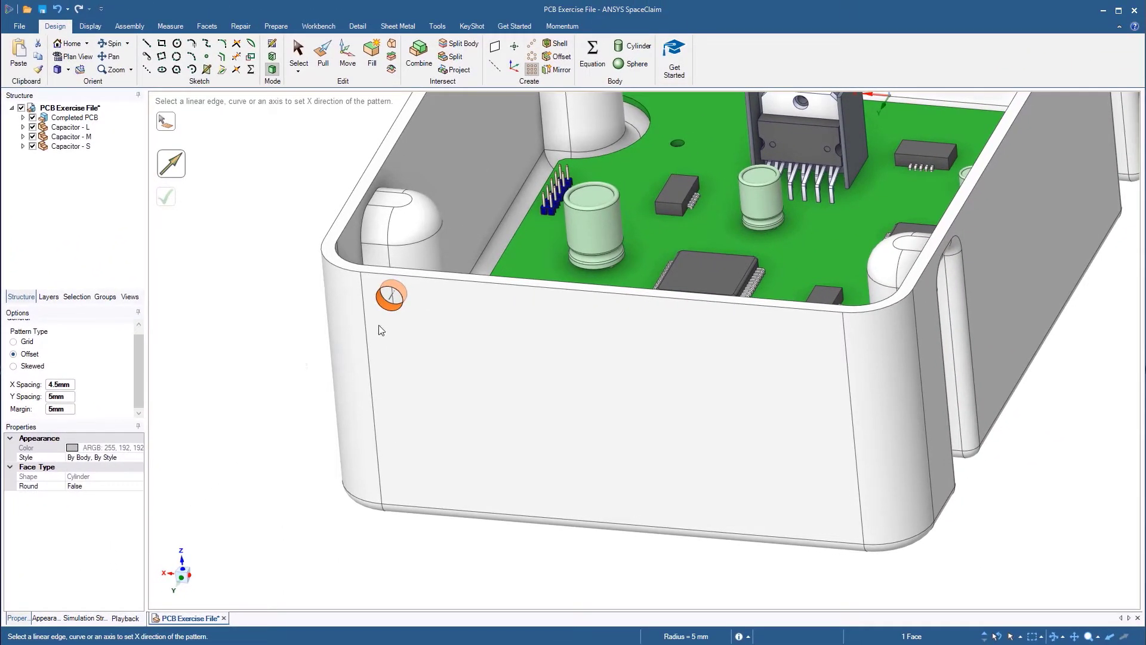
Fill the back wall with holes using its upper edge as the pattern's X direction, and return to the Home view
click(474, 282)
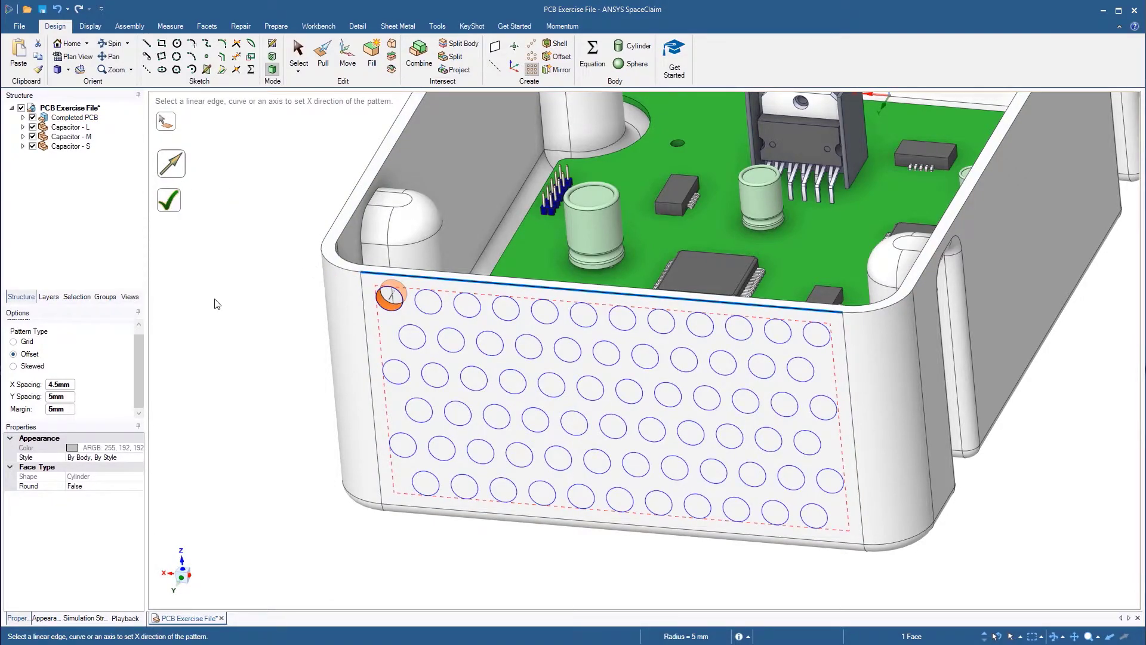
key(Return)
key(h)
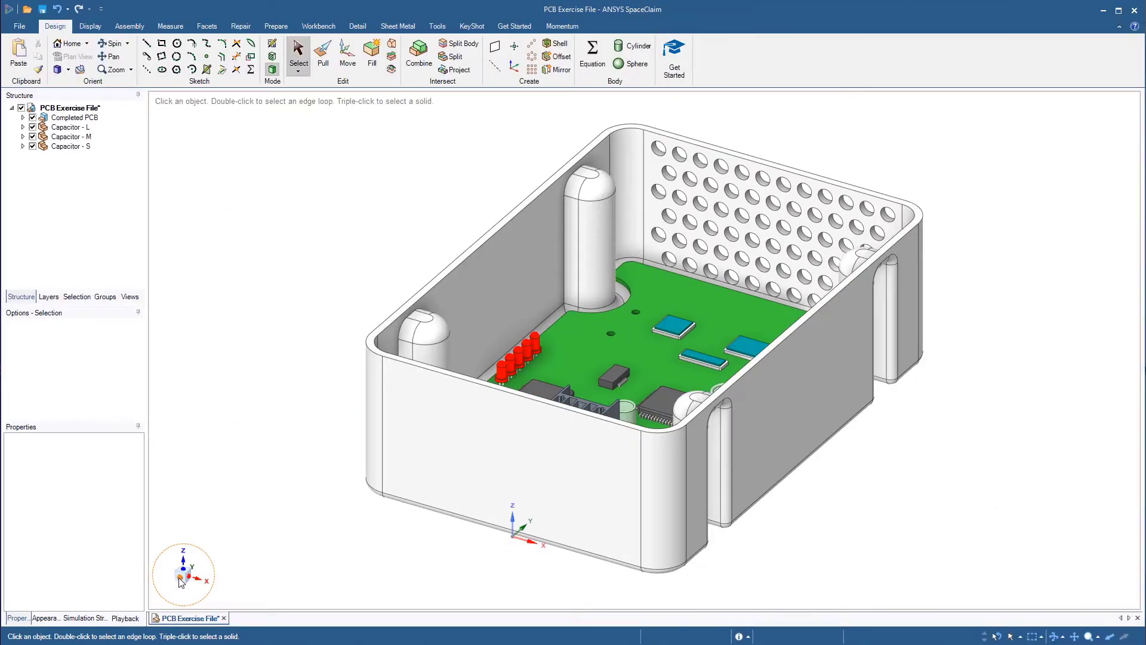
Orient the model to the Front view and start a sketch on the enclosure's flat outer front wall
click(181, 579)
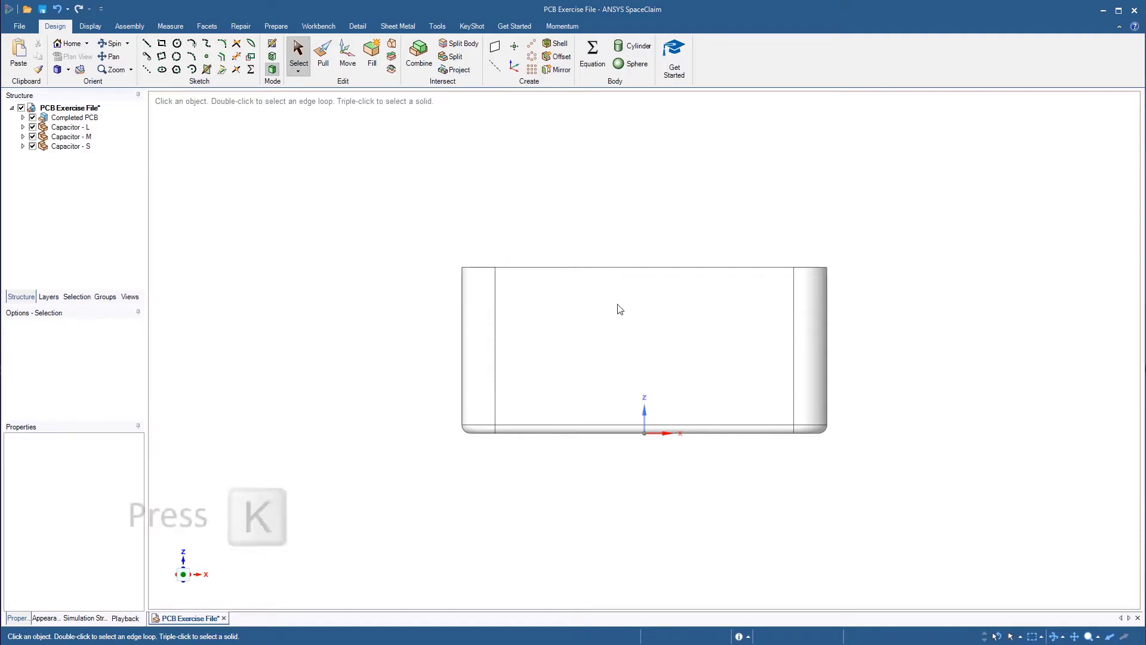
click(643, 295)
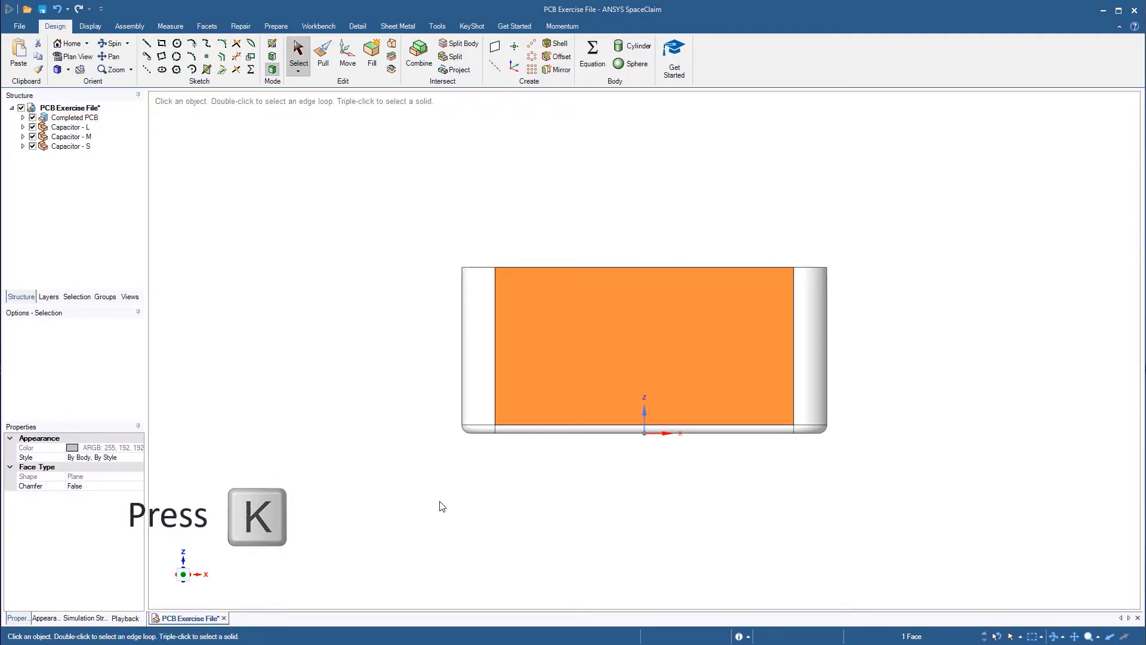
key(k)
Sketch a 70 mm diameter circle on the front wall, centred 45 mm from the flat face's left edge and 47.5 mm below its upper edge
key(c)
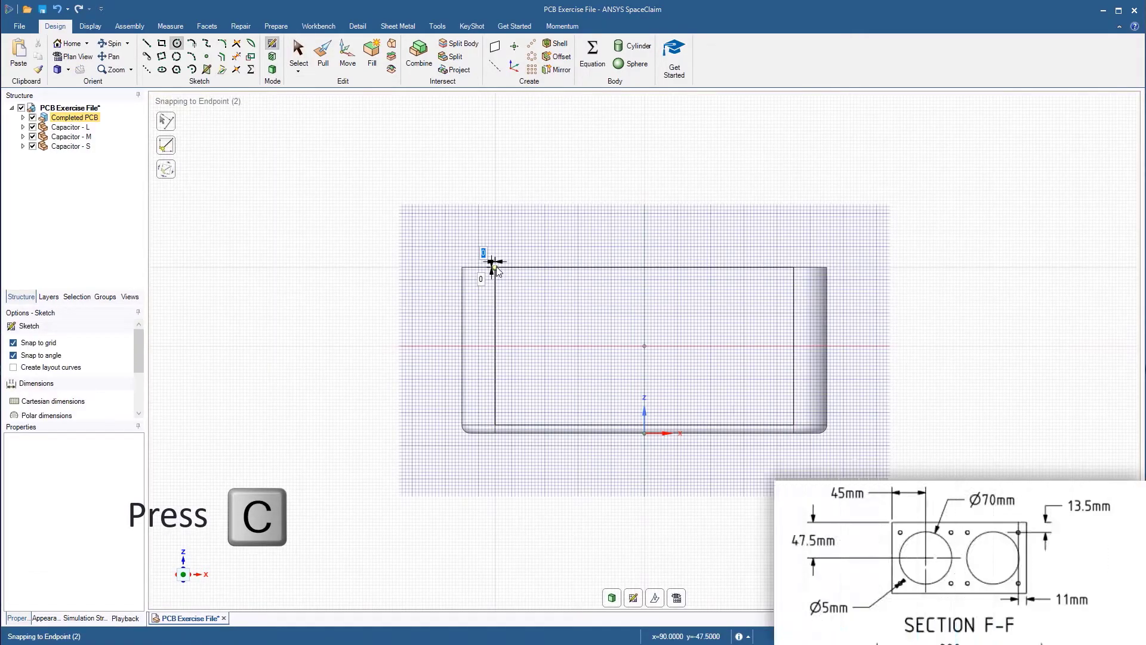
key(shift)
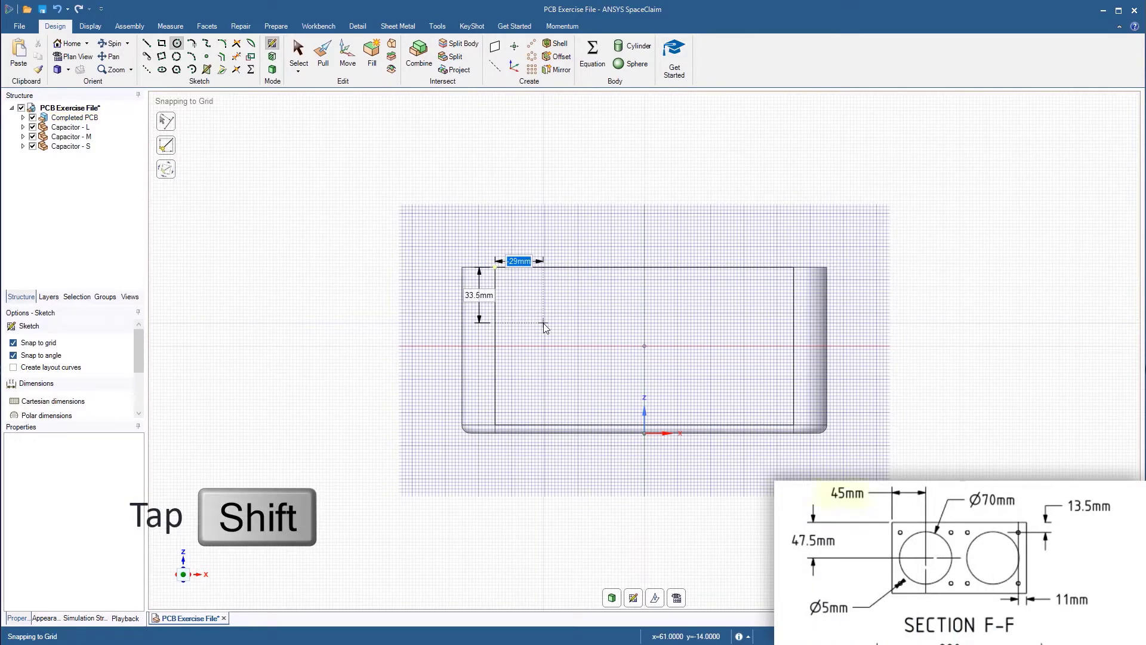
text(-45)
key(Tab)
text(47.5)
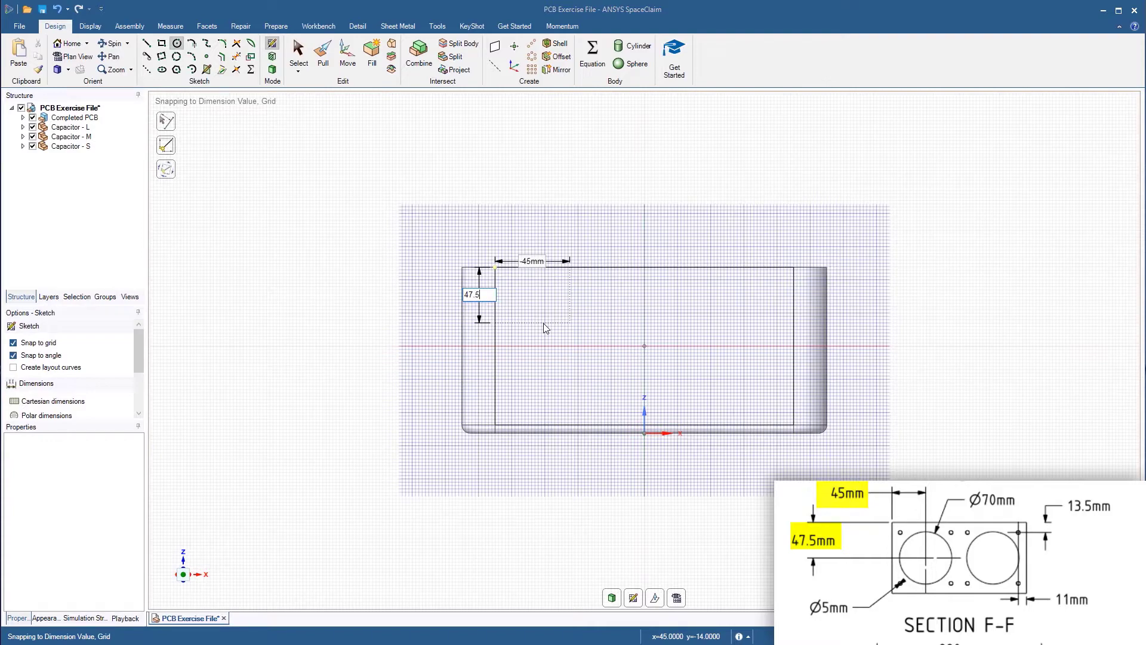
key(Tab)
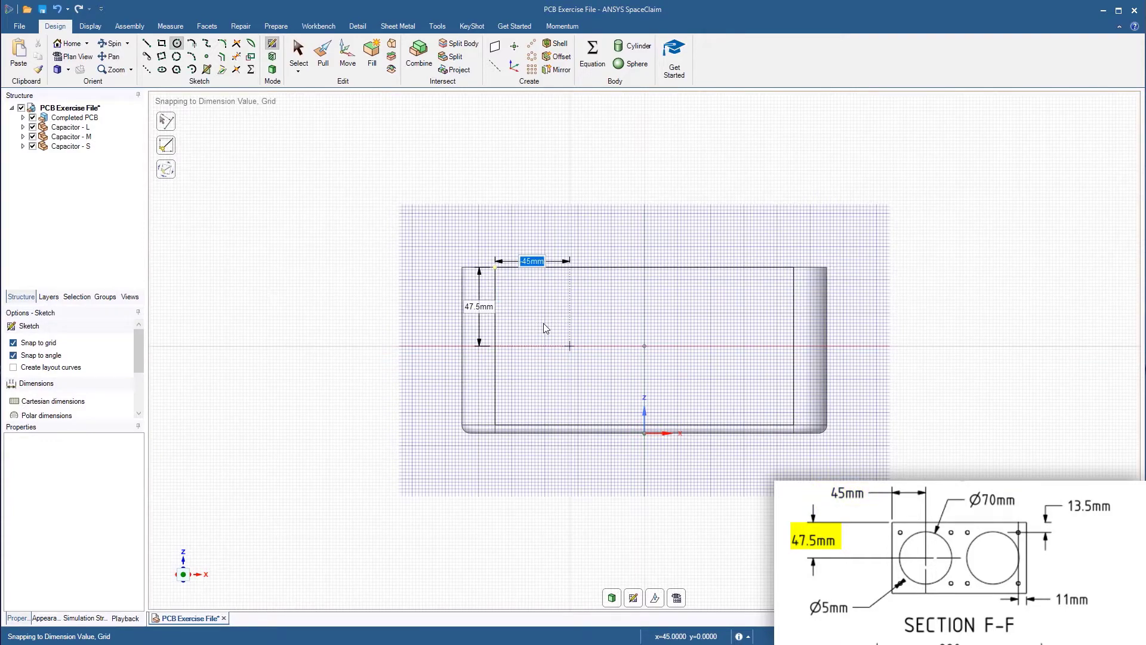
key(Return)
text(70)
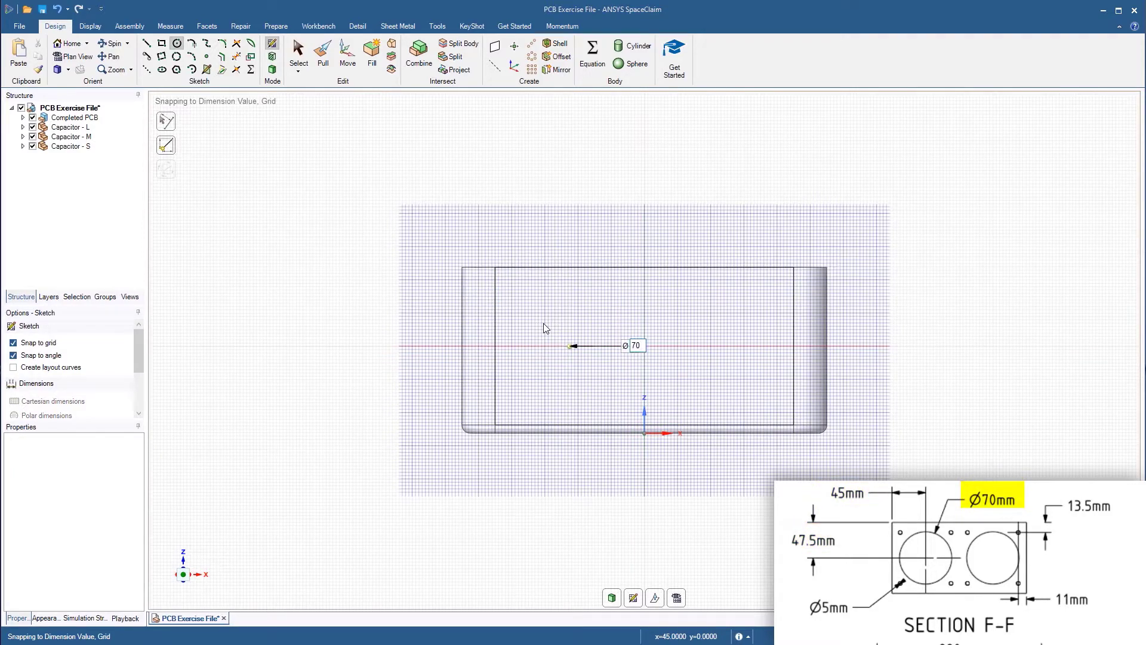
key(Return)
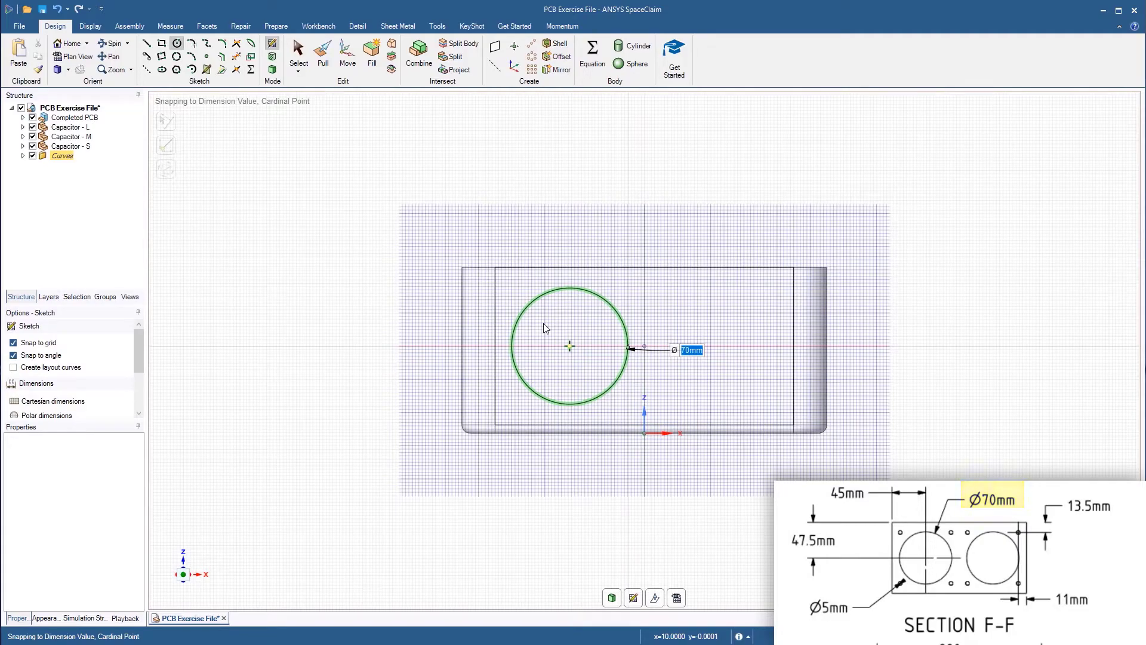
Sketch a 5 mm diameter circle centred 11 mm from the front face's left edge and 13.5 mm below its upper edge
key(shift)
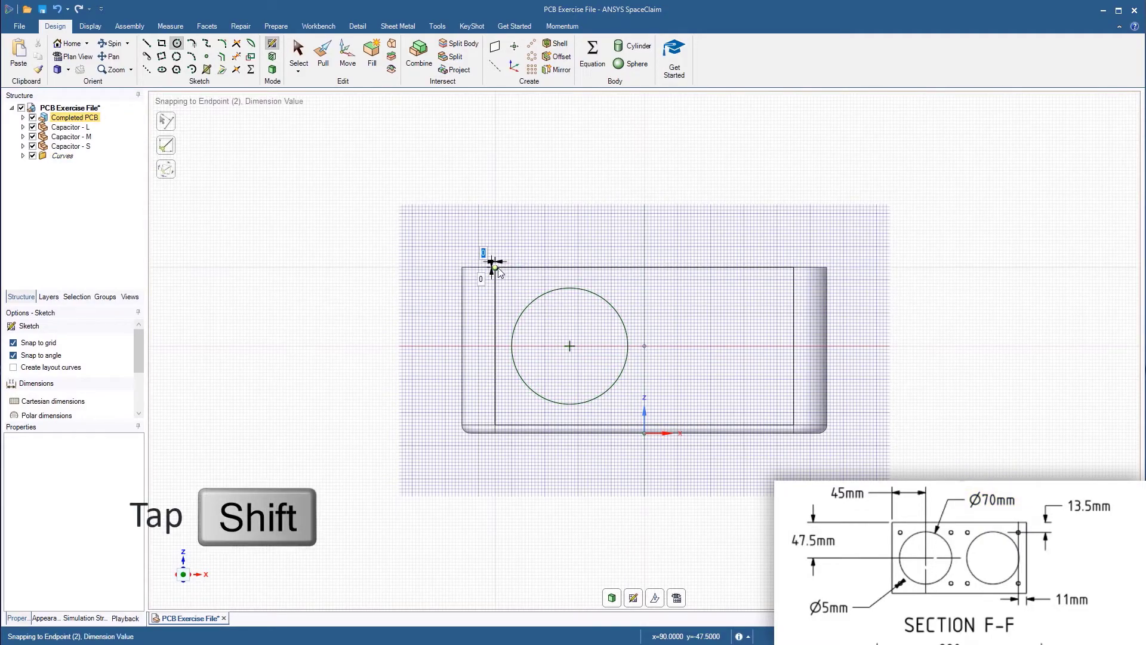
key(Tab)
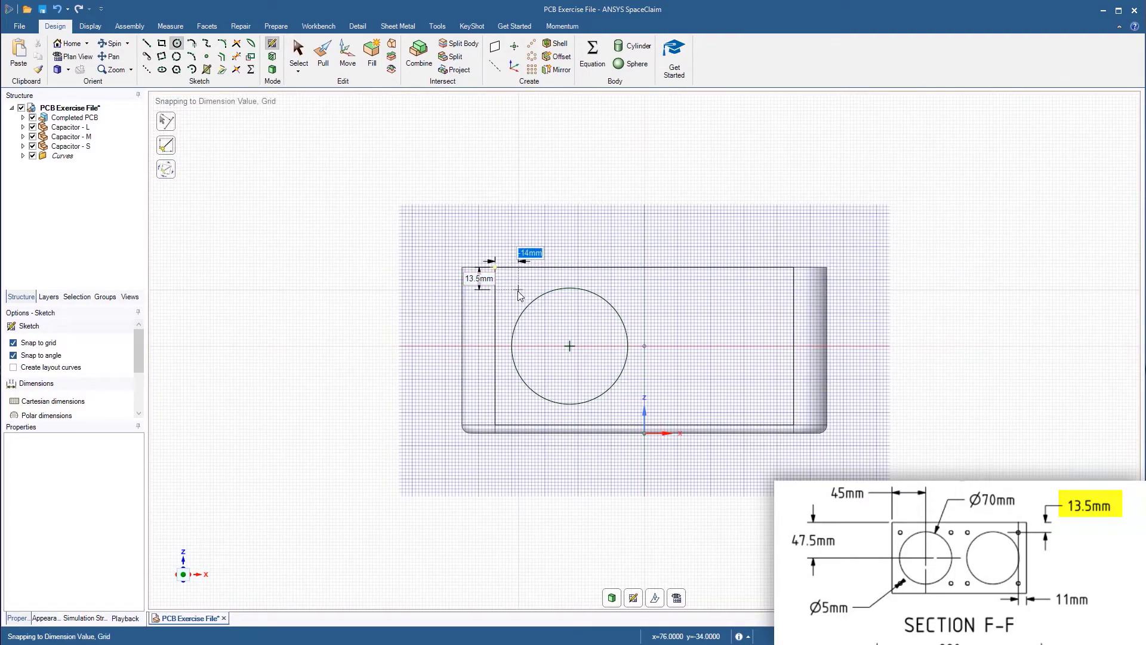
text(-11)
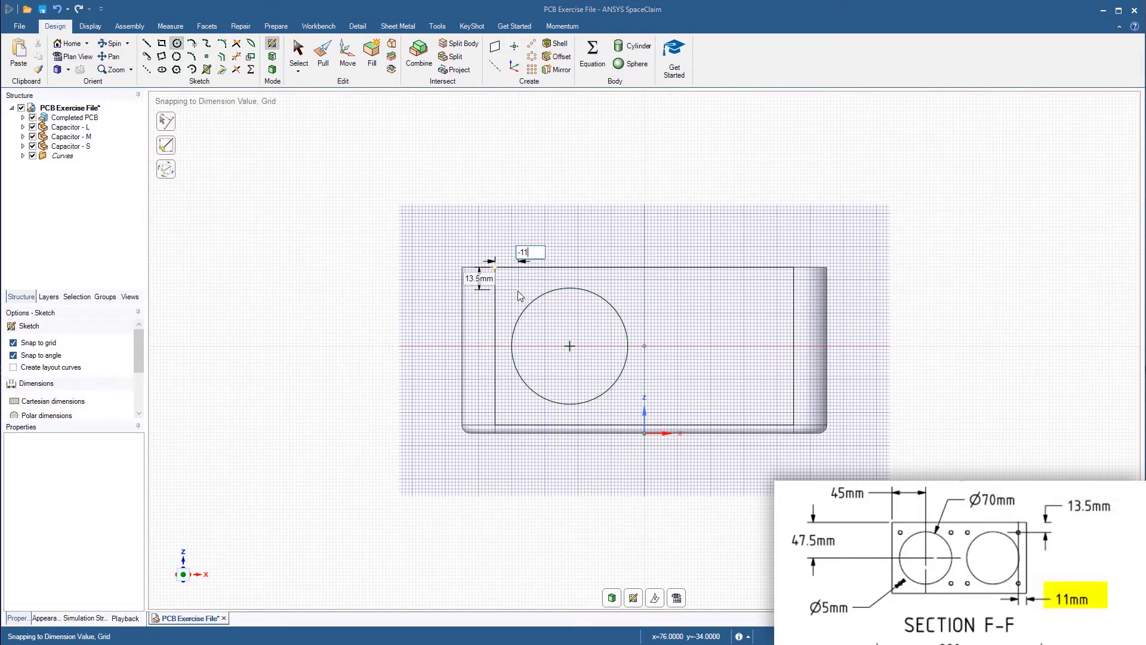
key(Tab)
key(Return)
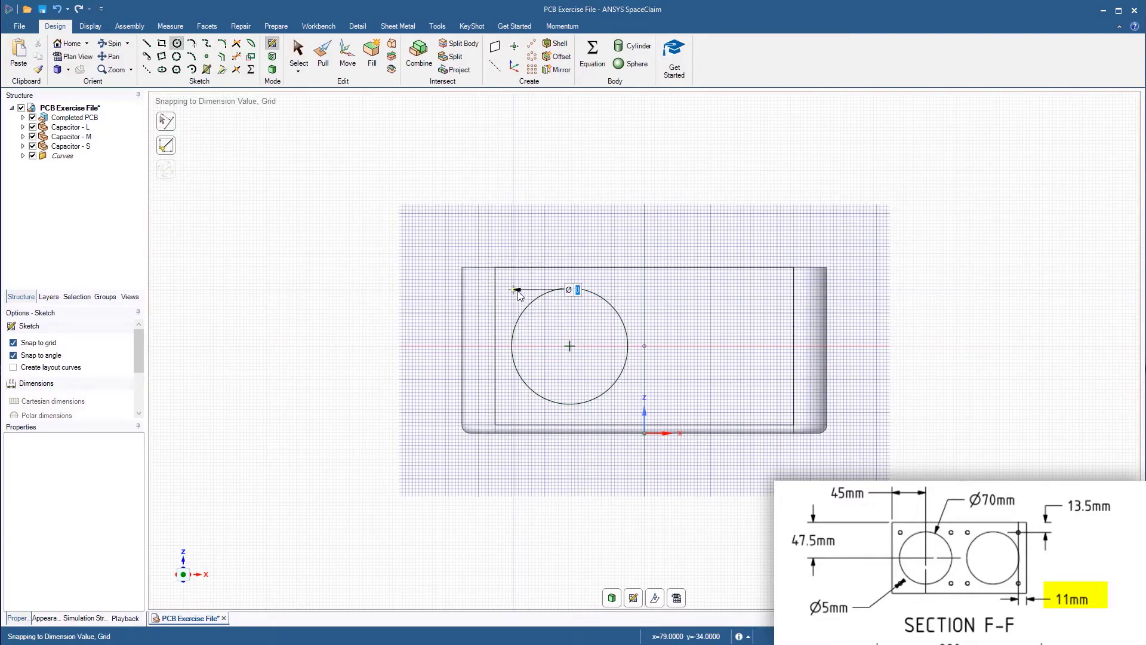
text(5)
key(Tab)
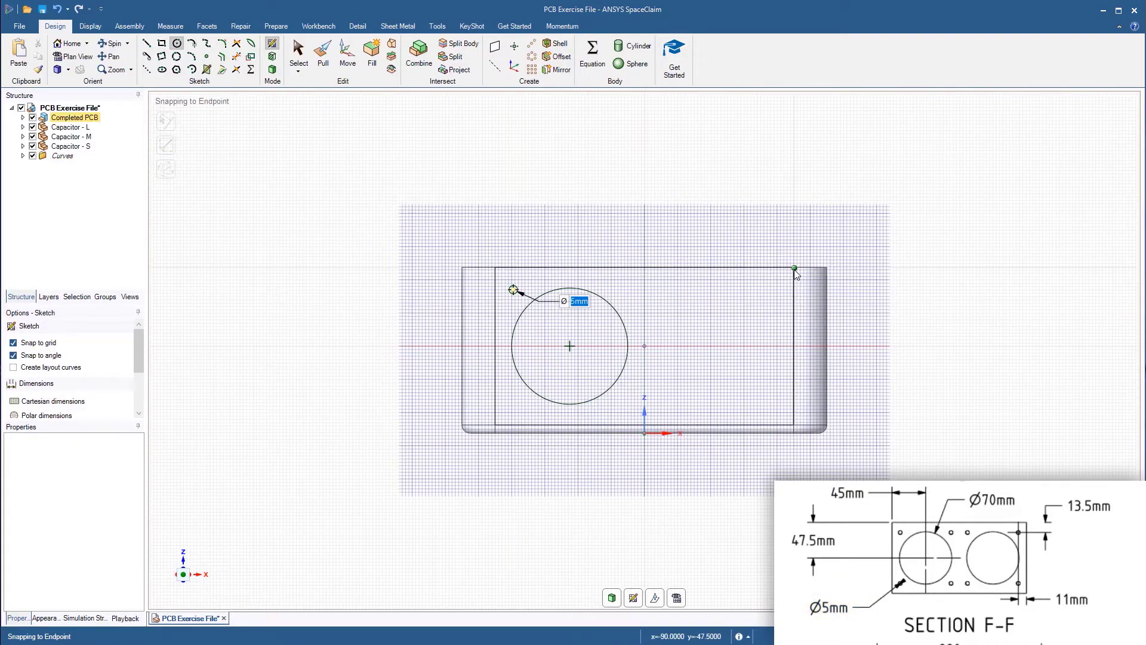
Sketch a second 70 mm diameter circle centred 45 mm from the front face's right edge and 47.5 mm below its upper edge
key(shift)
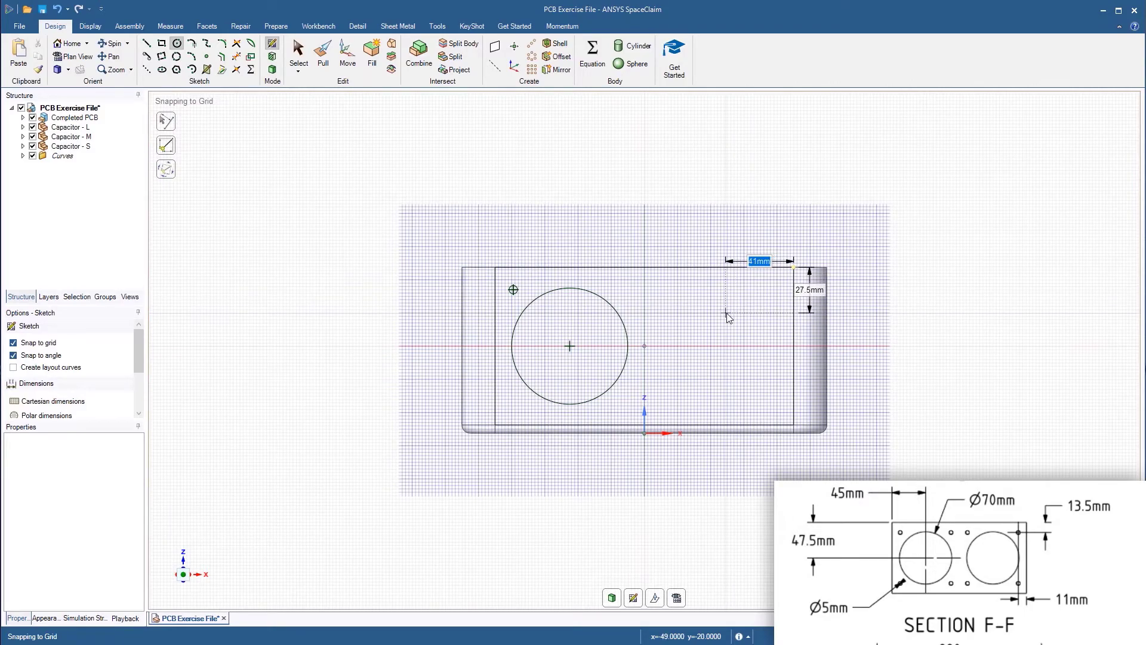
text(45)
key(Tab)
text(47.5)
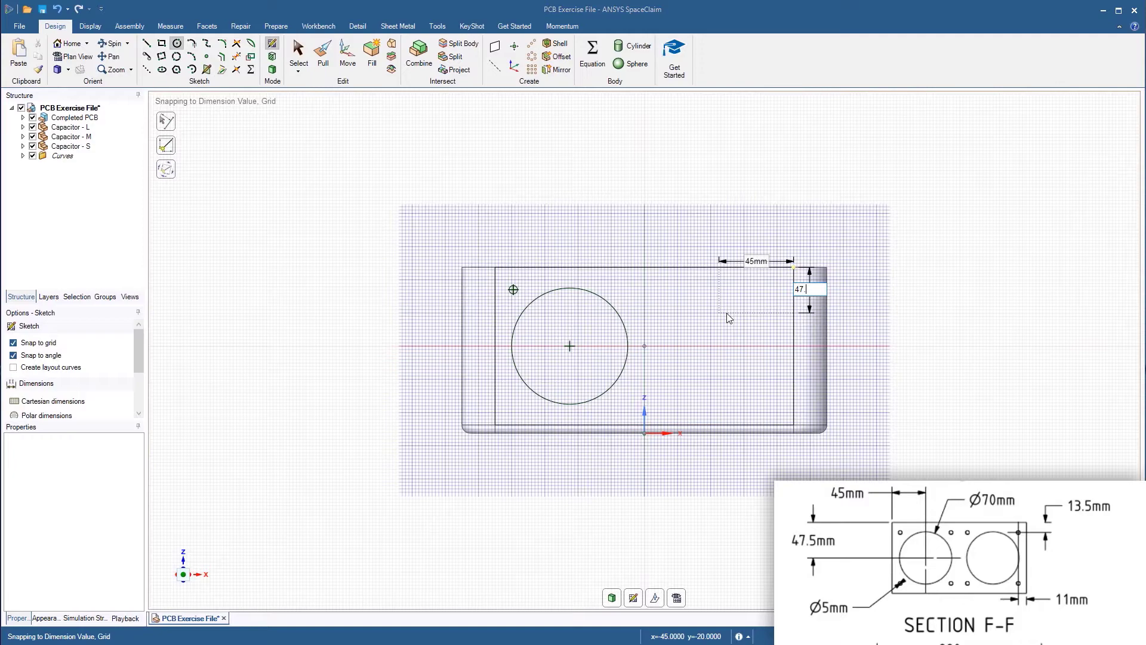
key(Return)
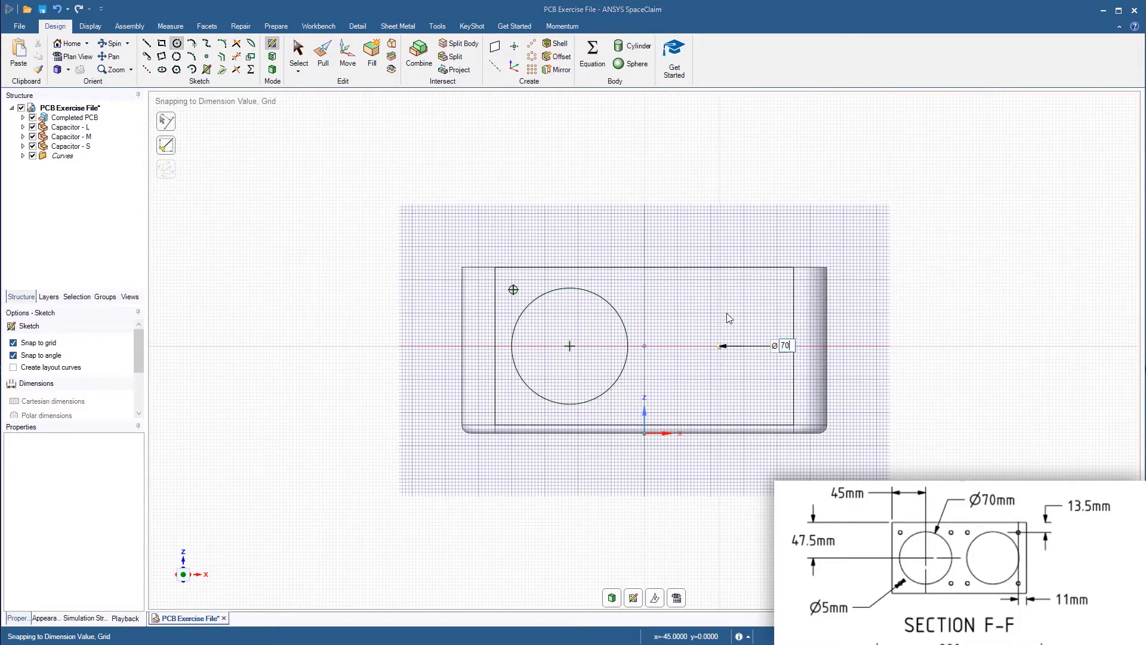
text(70)
key(Return)
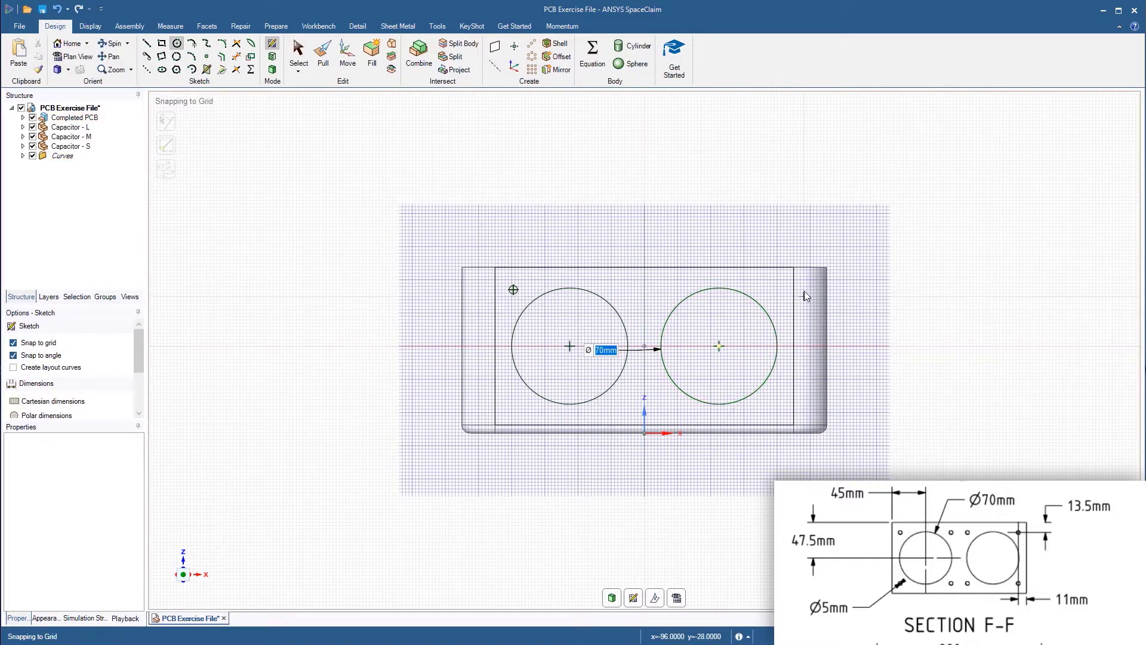
Sketch a second 5 mm diameter circle centred 11 mm from the front face's right edge and 13.5 mm below its upper edge
key(shift)
key(Tab)
text(13.5)
key(Return)
text(5)
key(Return)
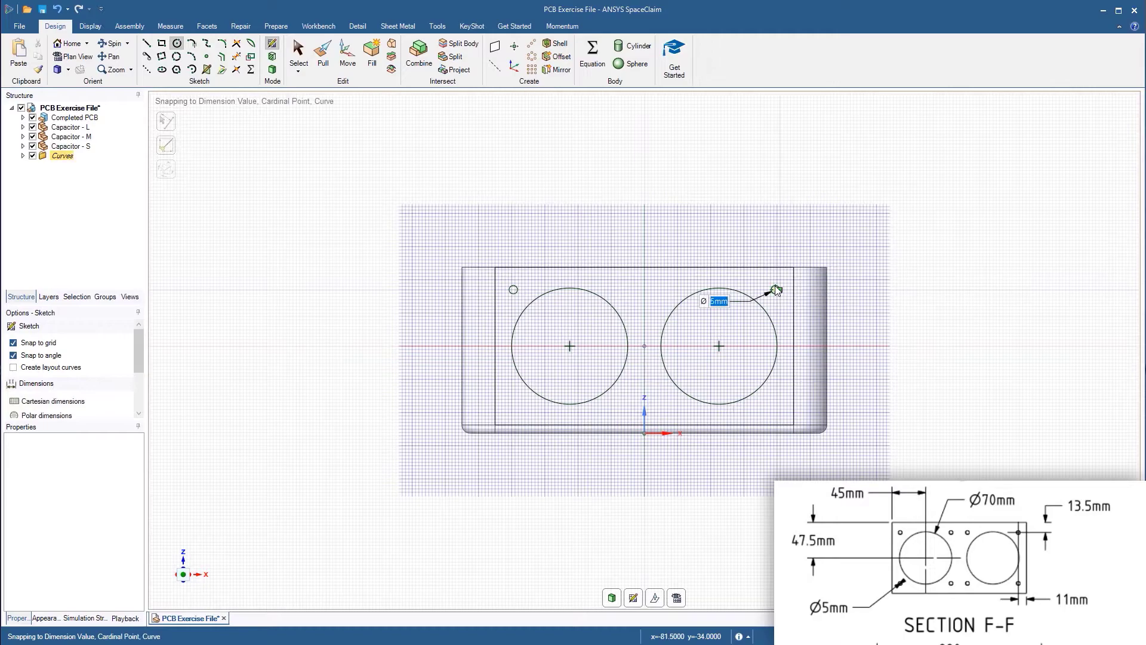
Pull the two 70 mm and two 5 mm circular faces into the enclosure's front wall to cut through holes
click(326, 65)
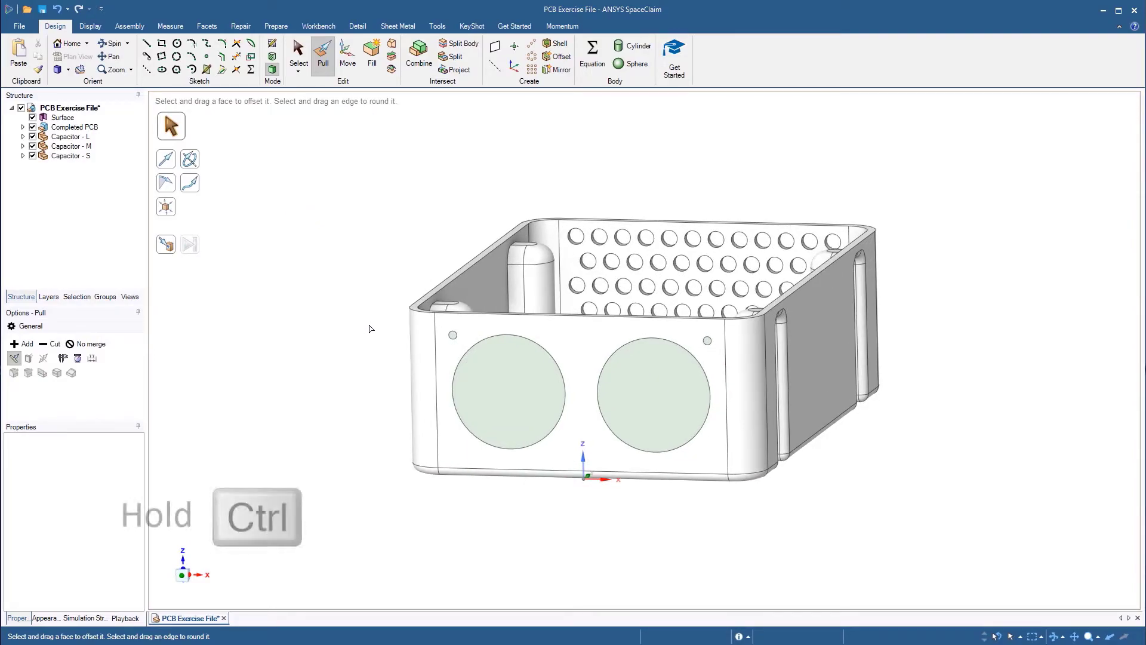
ctrl+click(421, 335)
ctrl+click(511, 384)
ctrl+click(660, 400)
ctrl+click(707, 341)
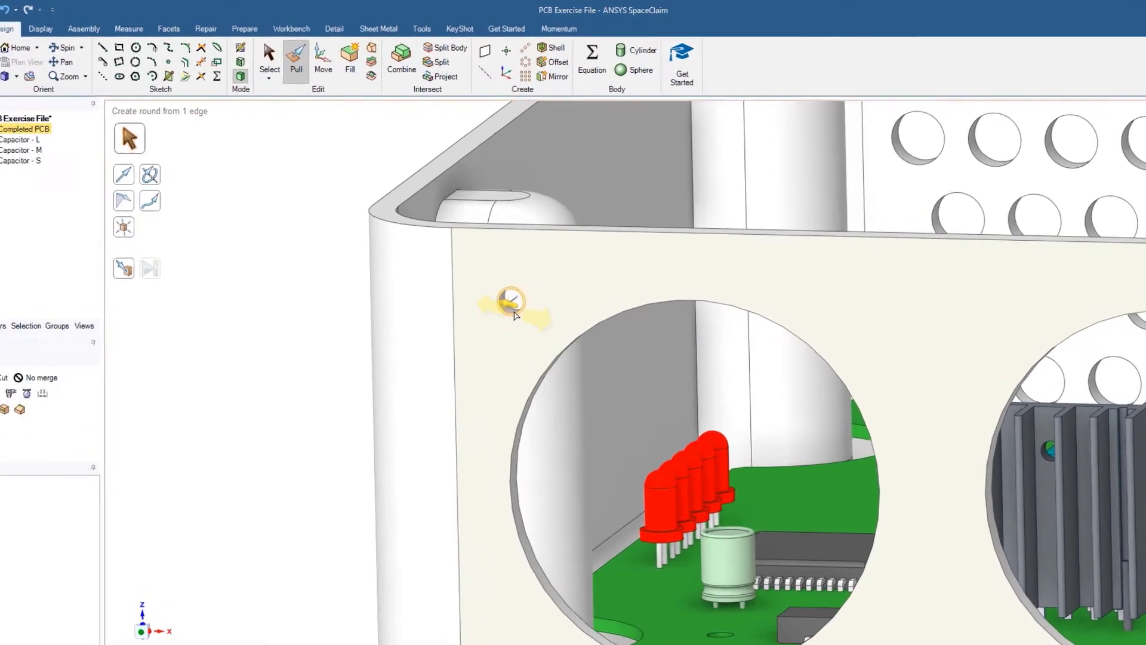
Create a one-dimensional circular pattern of the left 5 mm hole around the left 70 mm opening, with count 4 over 360°
click(517, 284)
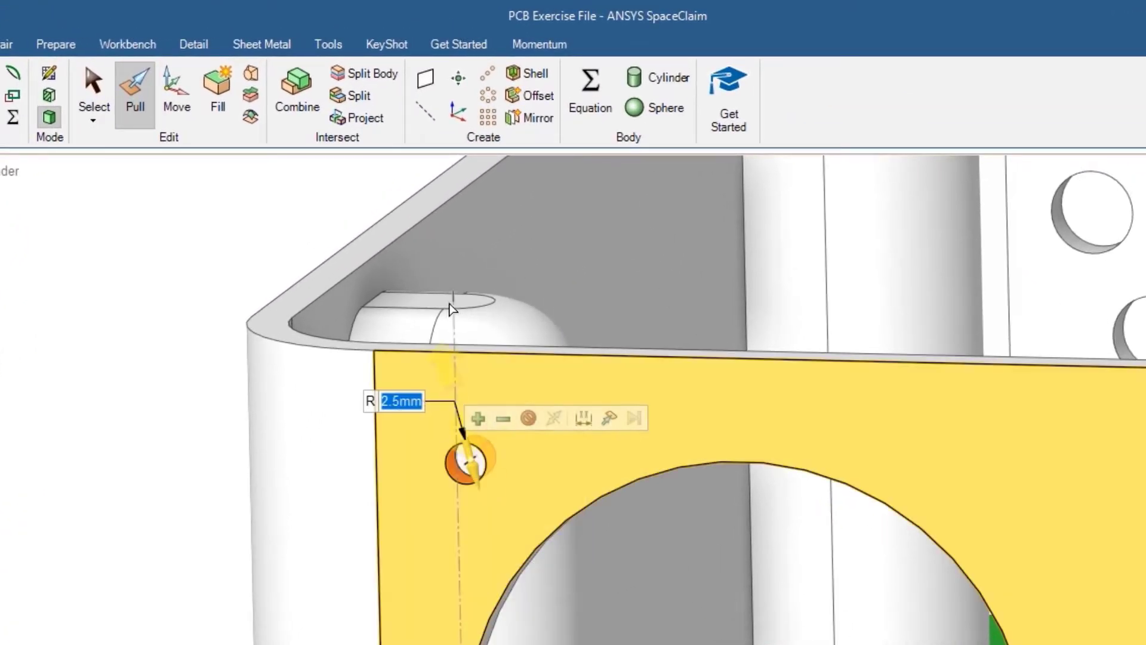
click(489, 97)
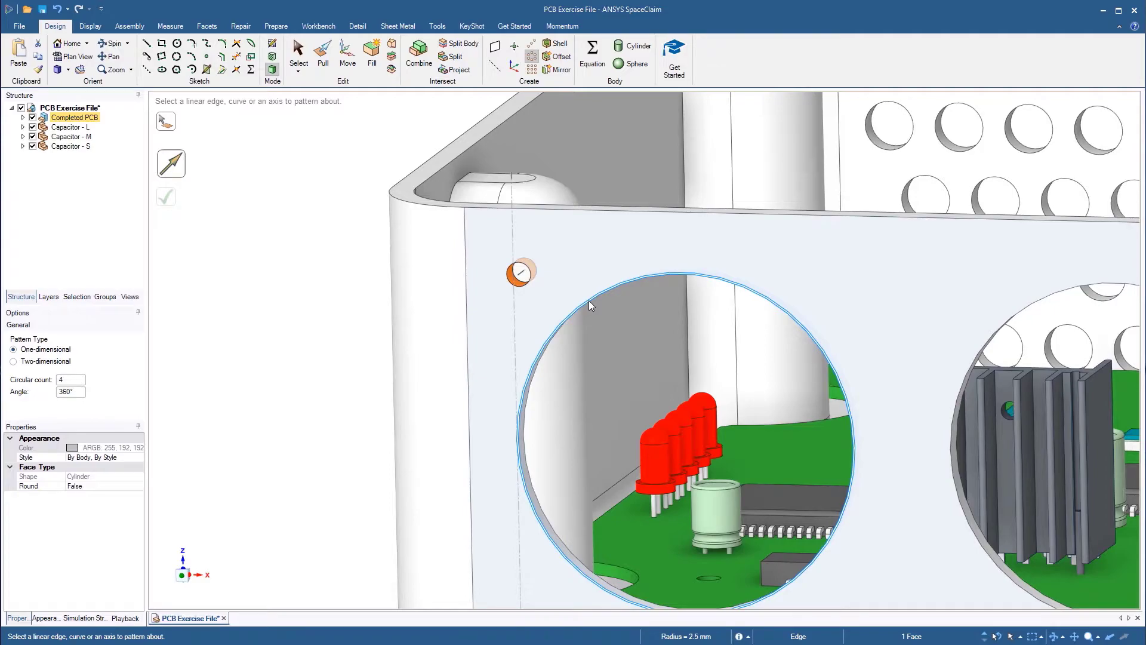
click(589, 301)
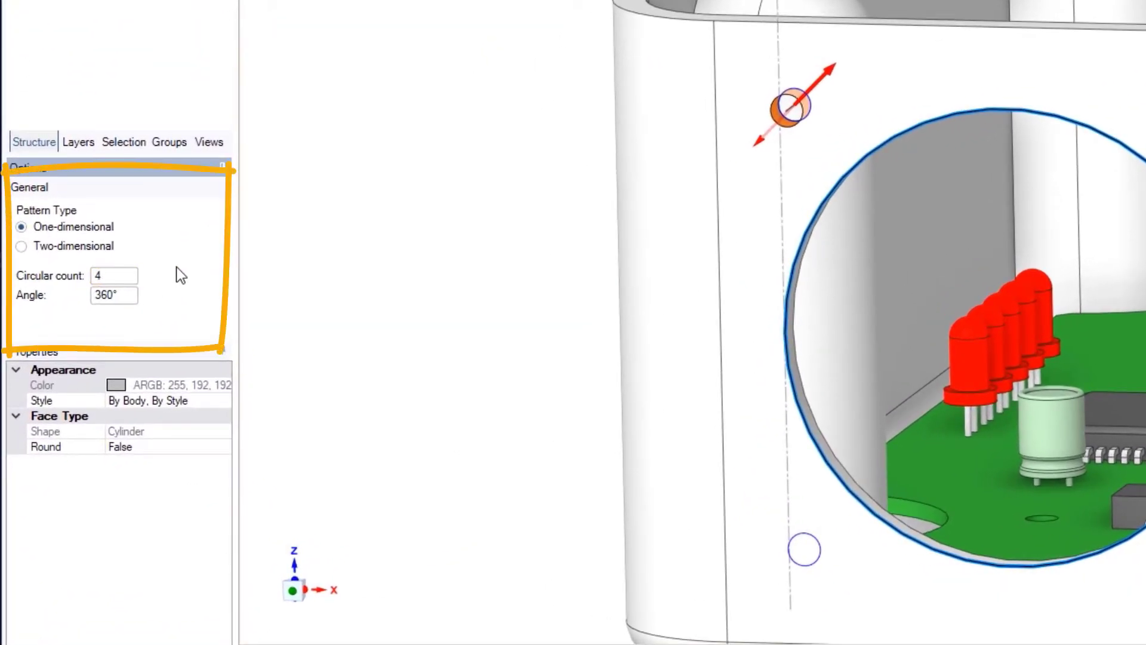
click(131, 276)
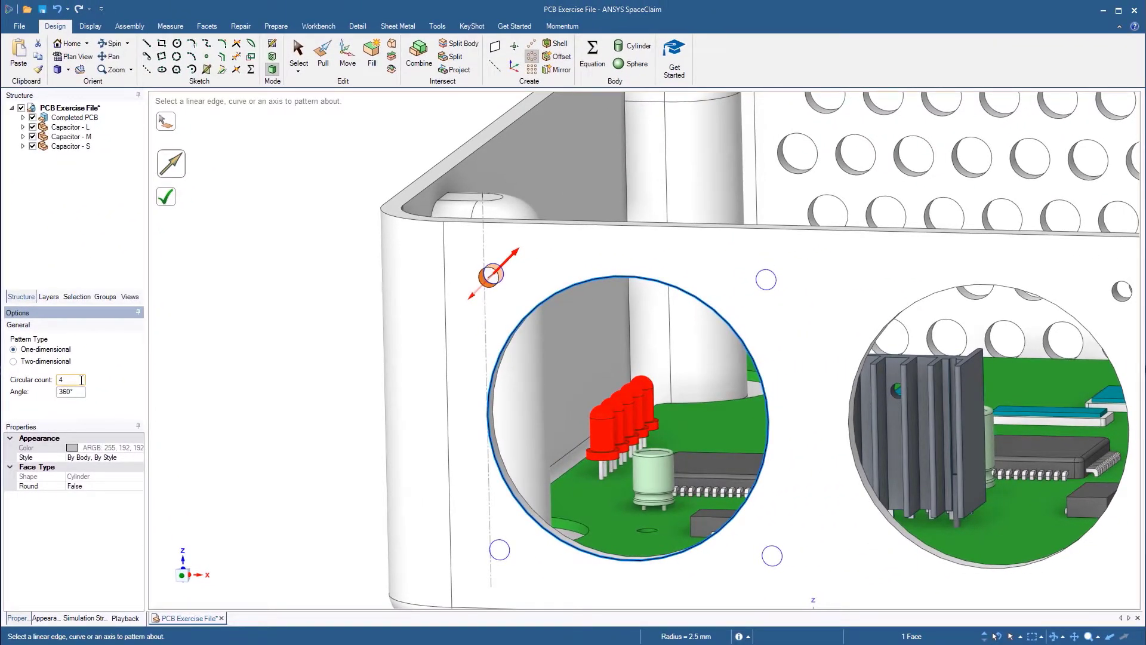
click(170, 201)
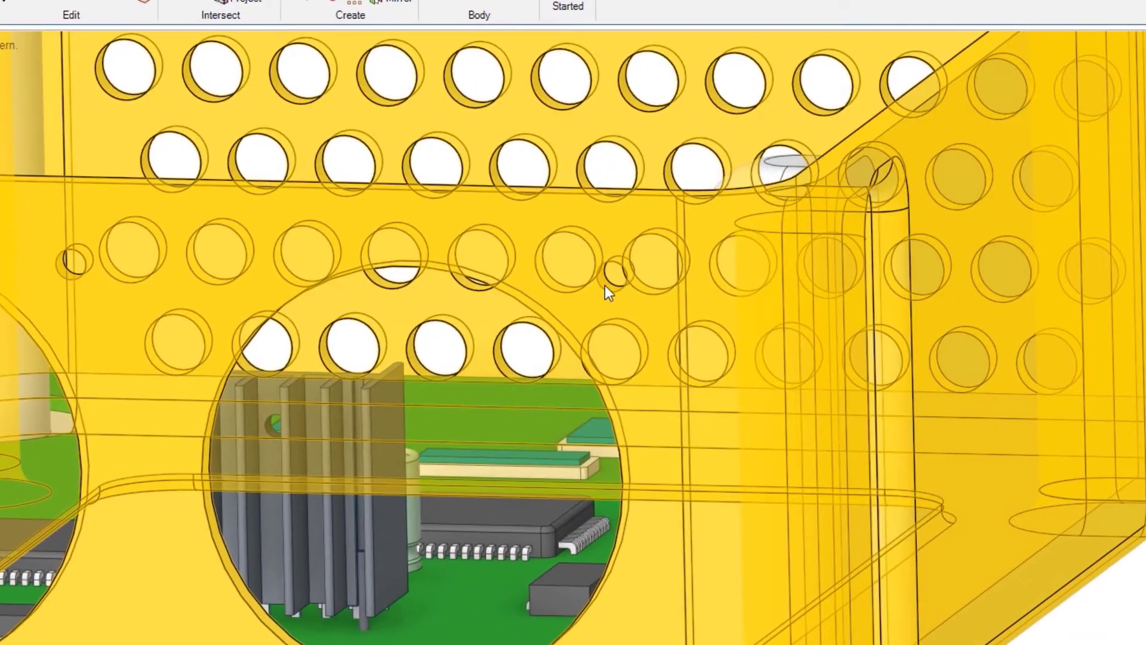
Create a circular pattern of the right 5 mm hole around the right 70 mm opening, with count 4 over 360°
scroll(604, 286, down, 1)
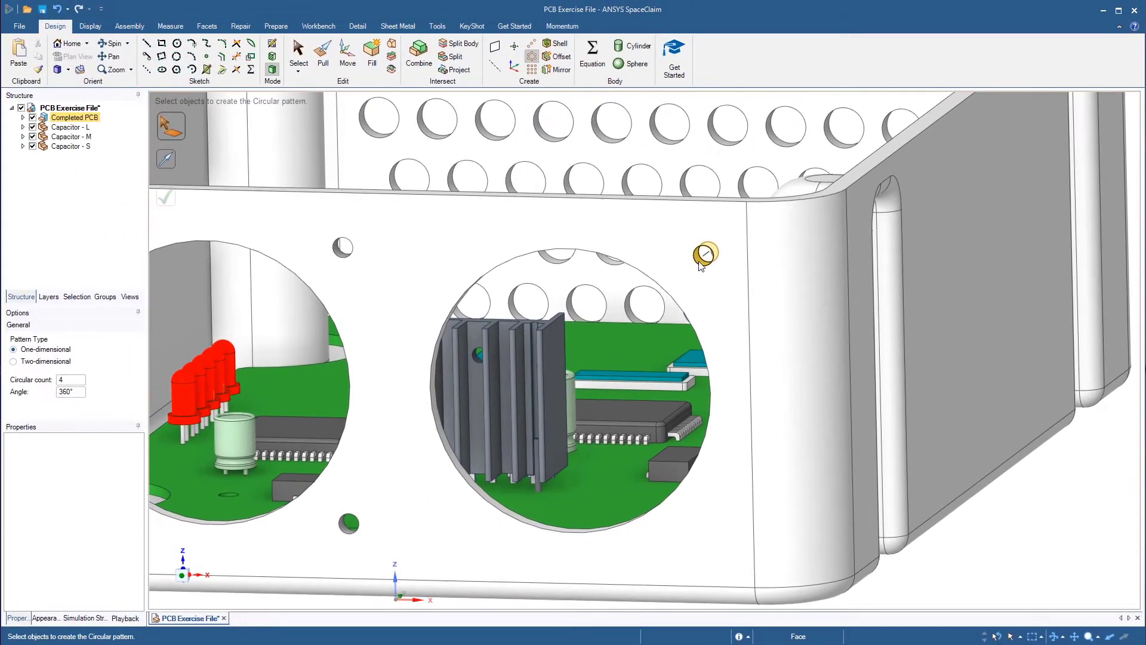
click(604, 285)
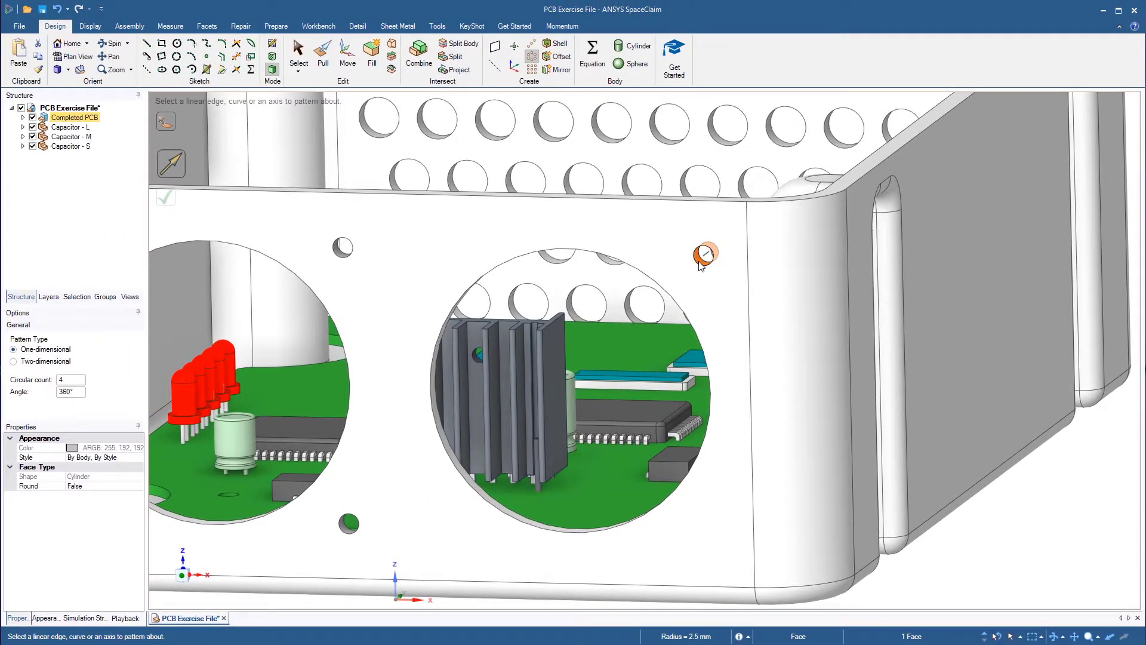
click(684, 321)
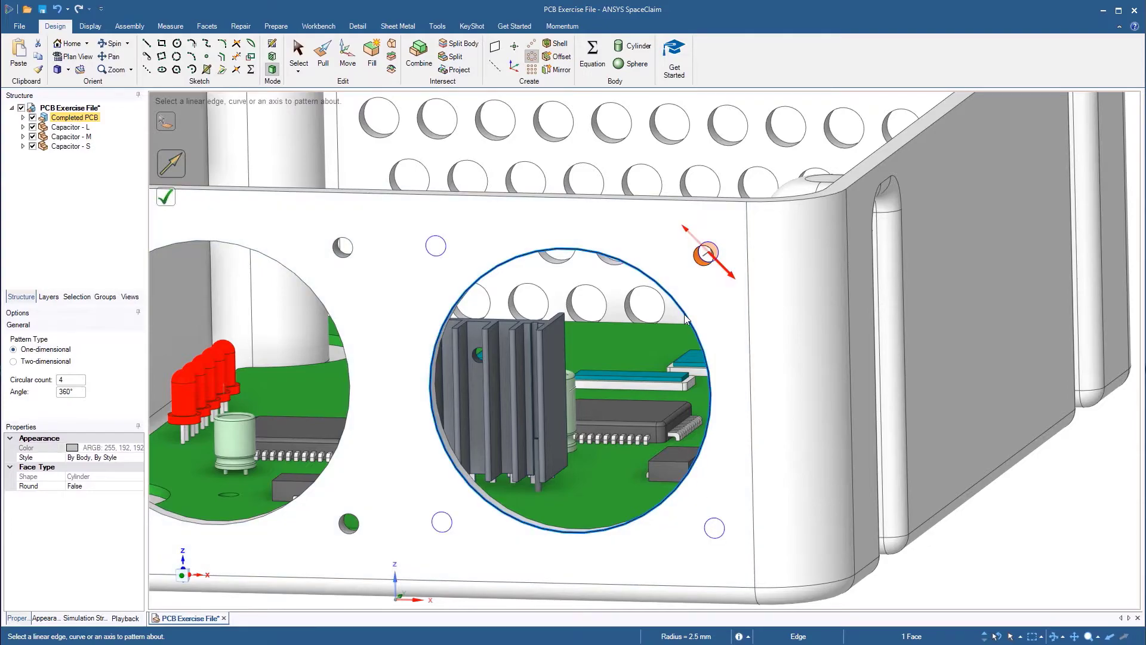
click(165, 197)
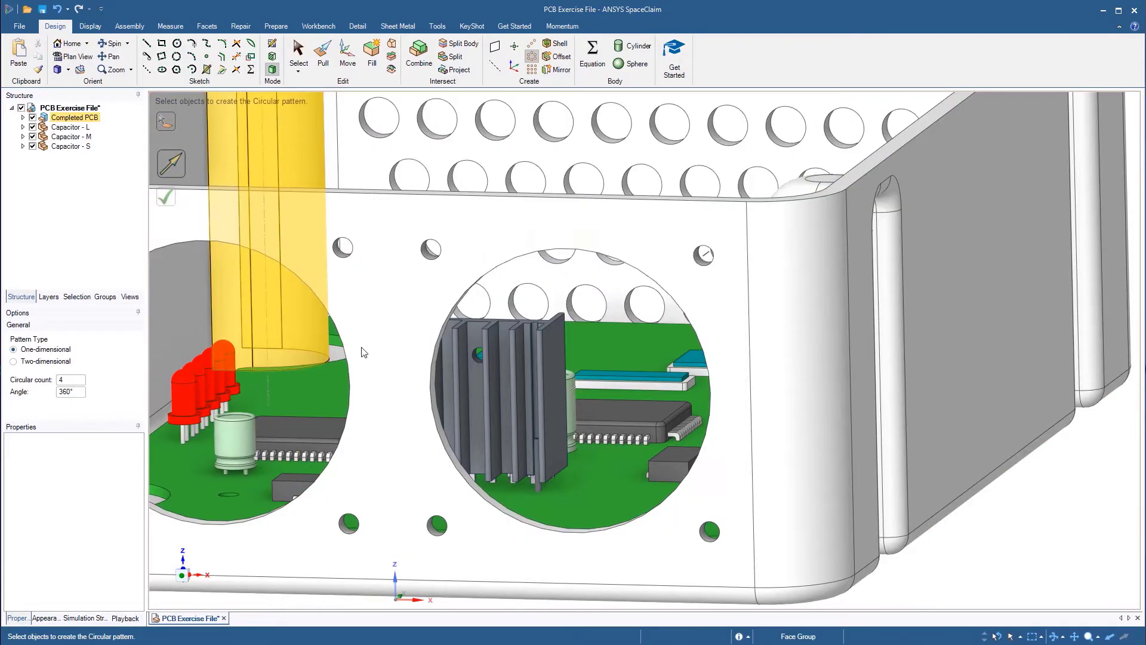
key(h)
key(Escape)
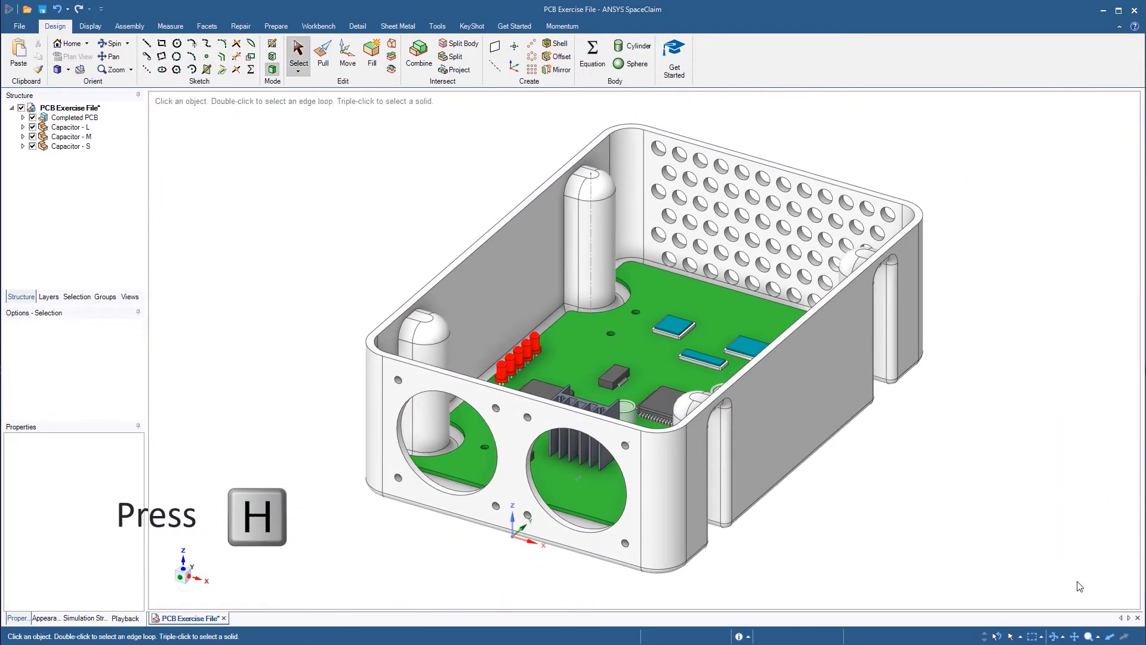
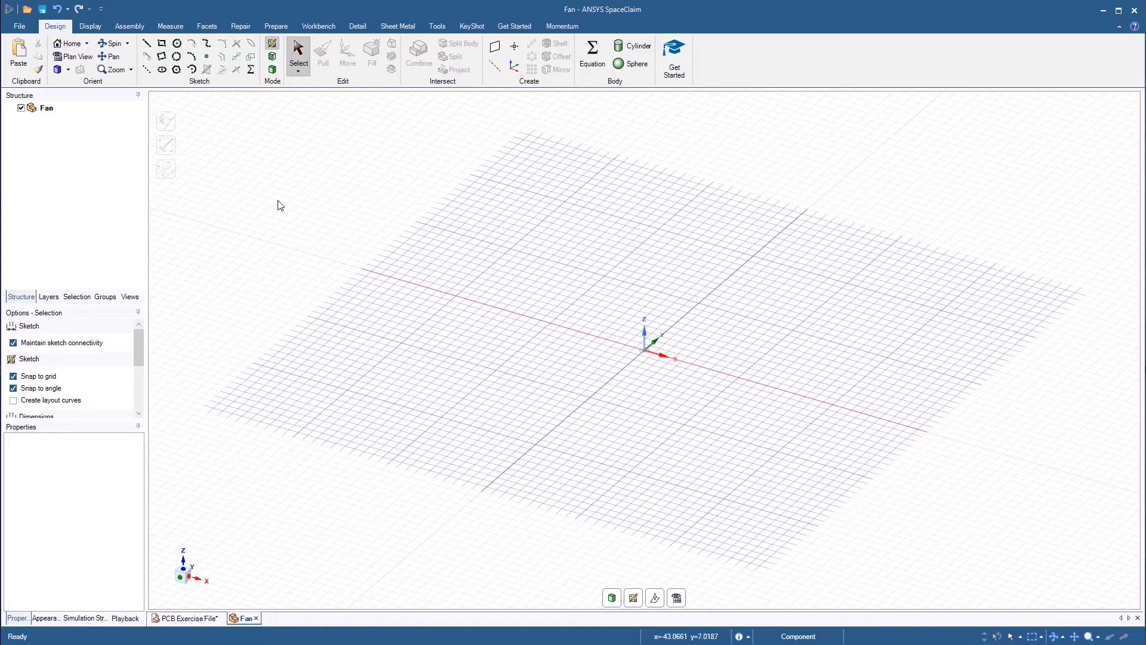
Sketch an 80 mm by 80 mm rectangle defined from its centre at the origin in the Fan design
click(163, 44)
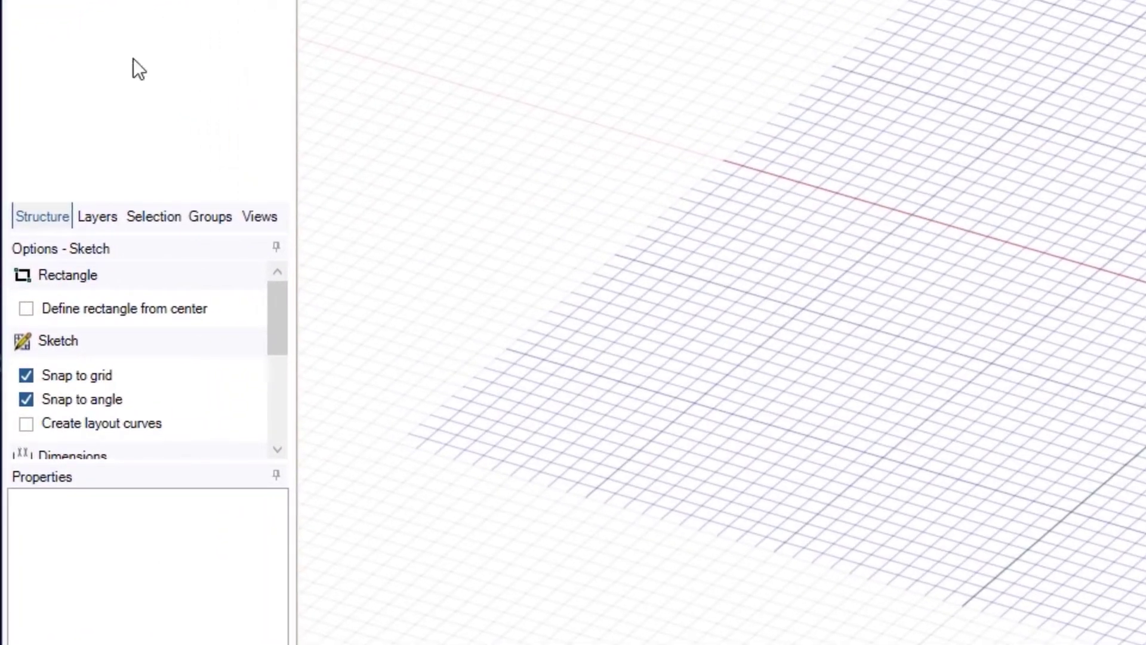
click(136, 308)
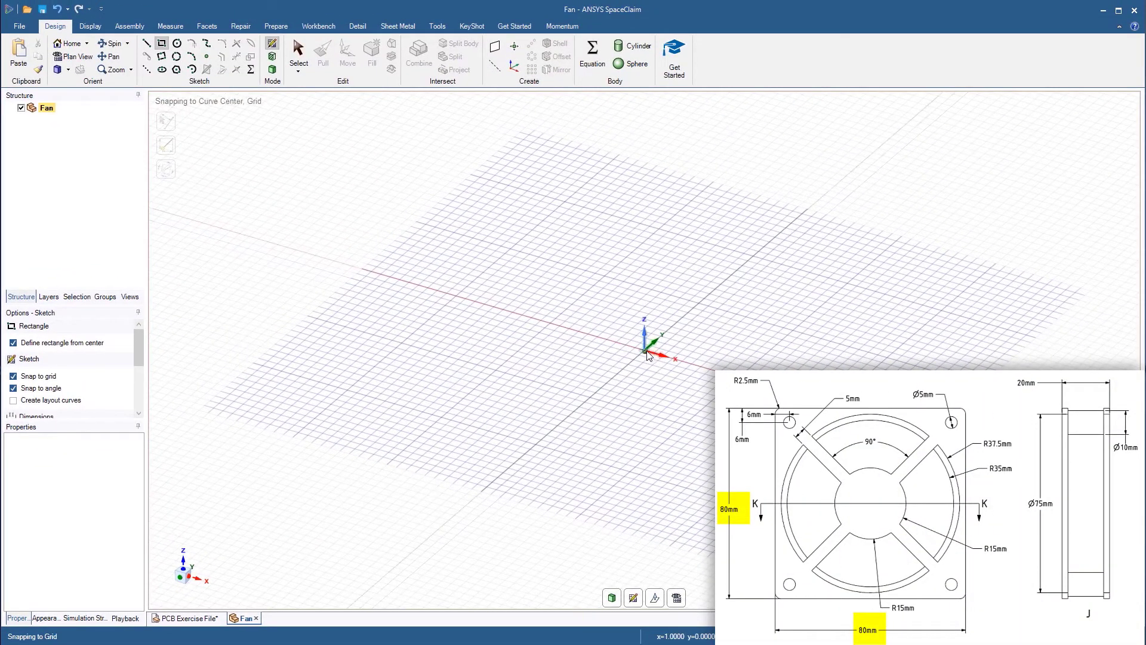
click(646, 353)
text(80)
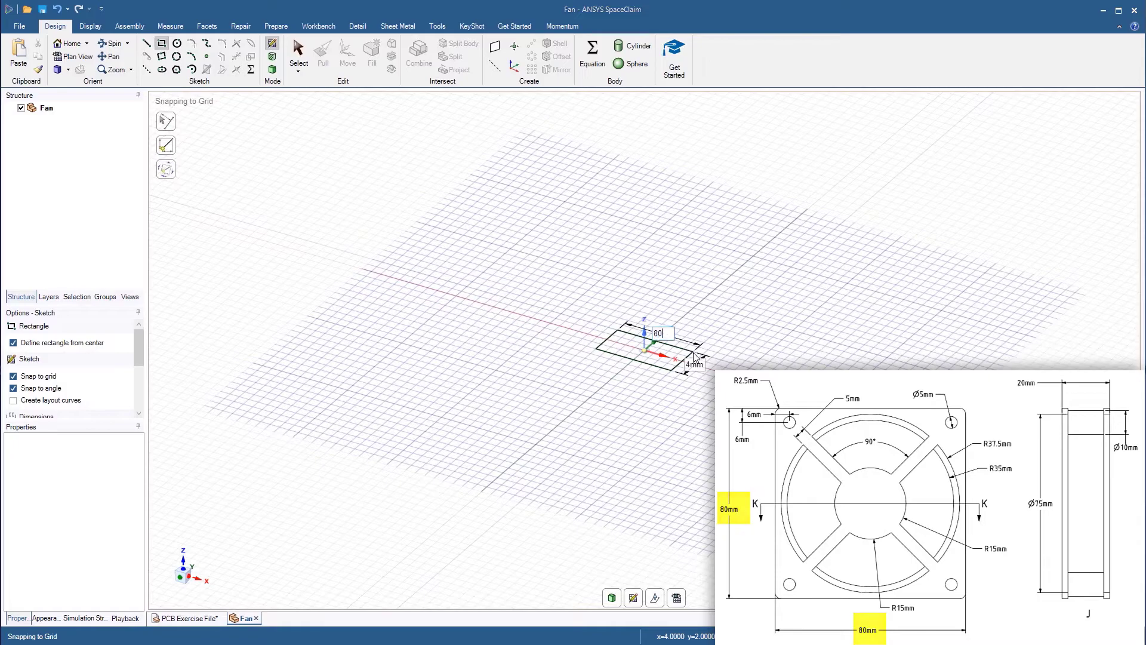
key(Tab)
text(80)
key(Tab)
key(Return)
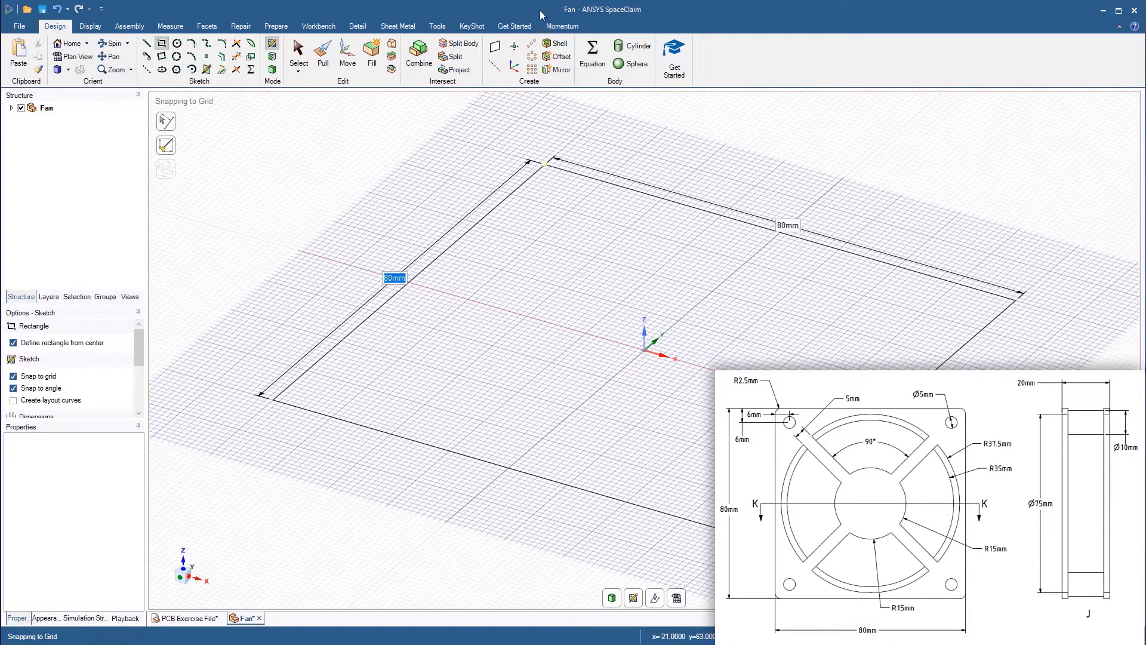
Pull the square face 20 mm into a solid block
click(330, 58)
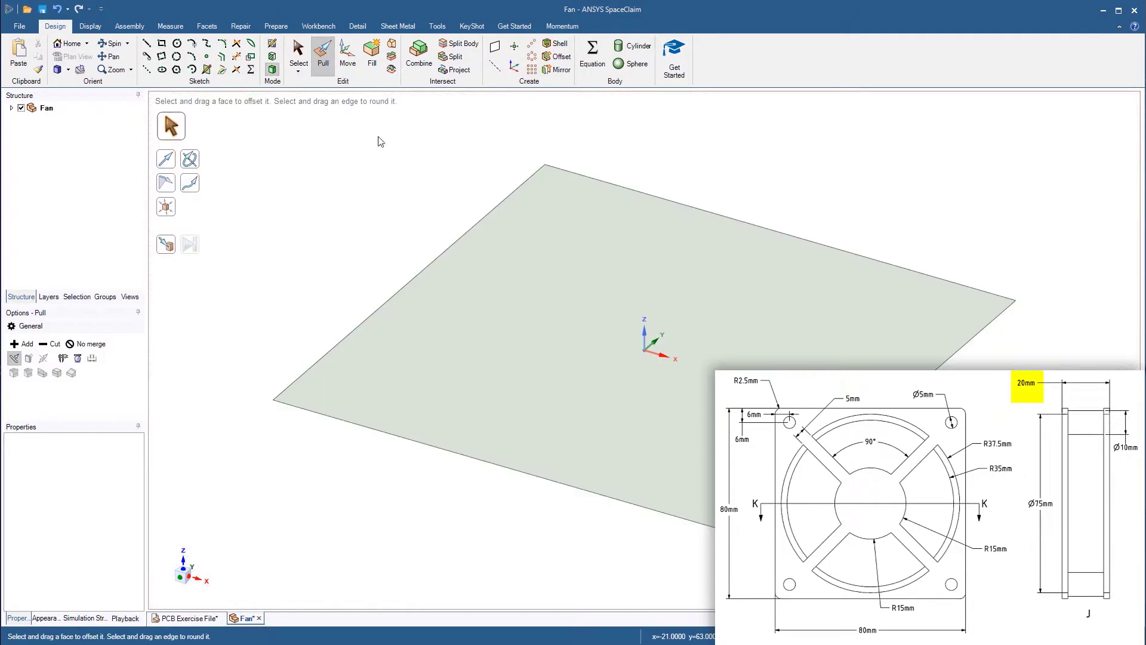
click(501, 297)
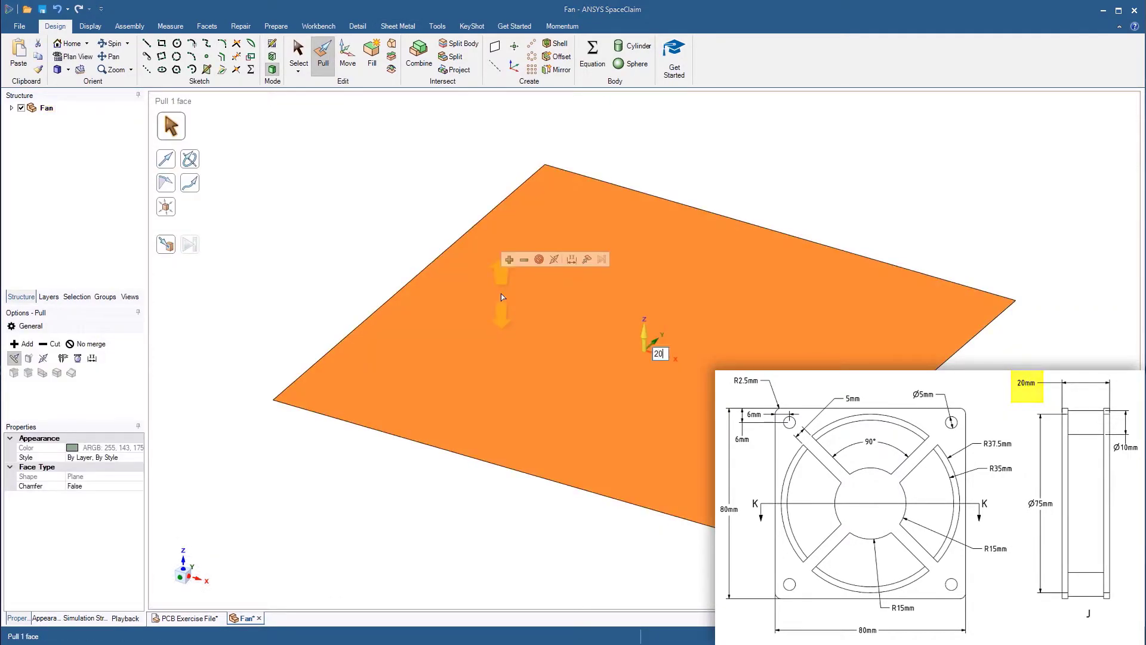
text(20)
key(Return)
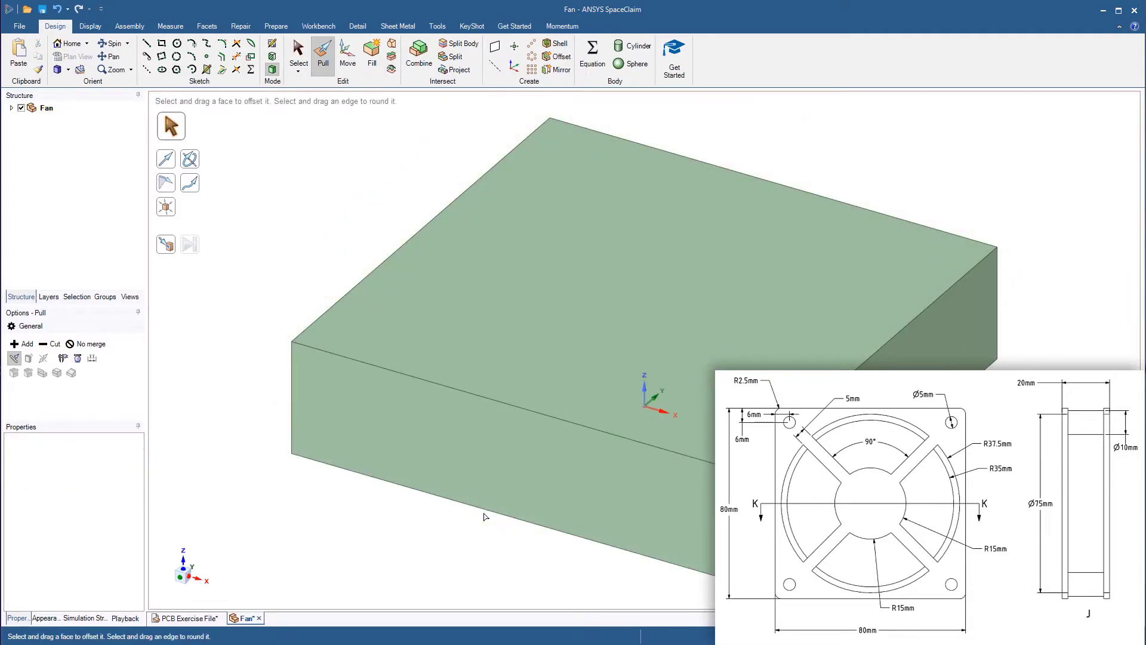
click(470, 489)
key(Escape)
Sketch a 70 mm diameter circle centred on the block's upper face, working in plan view
click(177, 44)
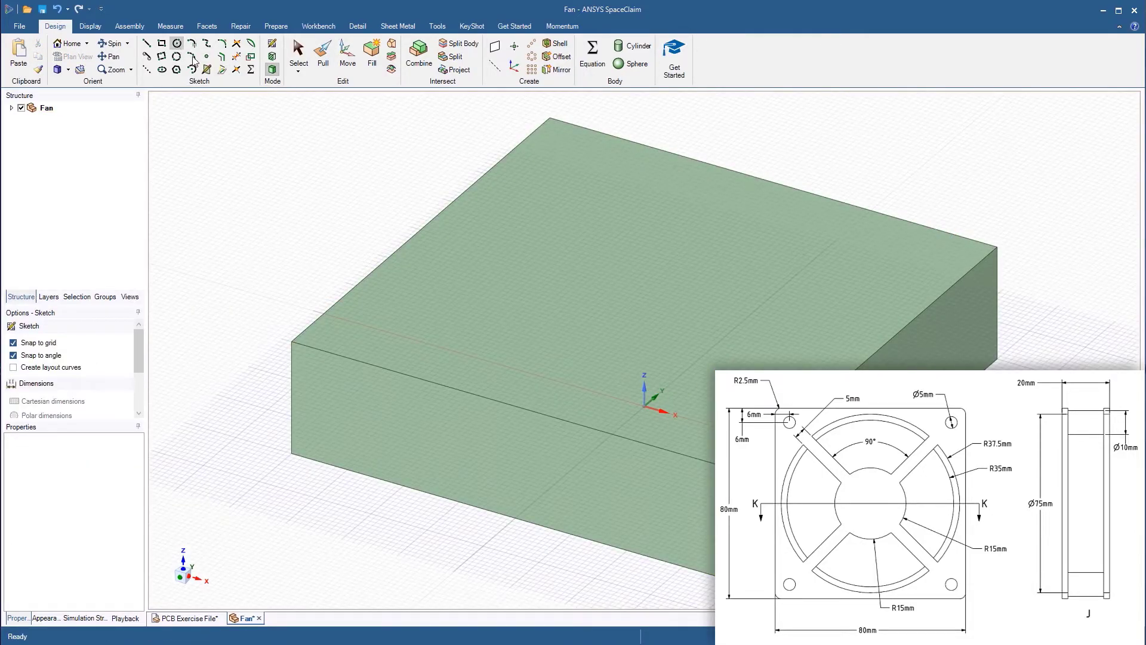
click(444, 345)
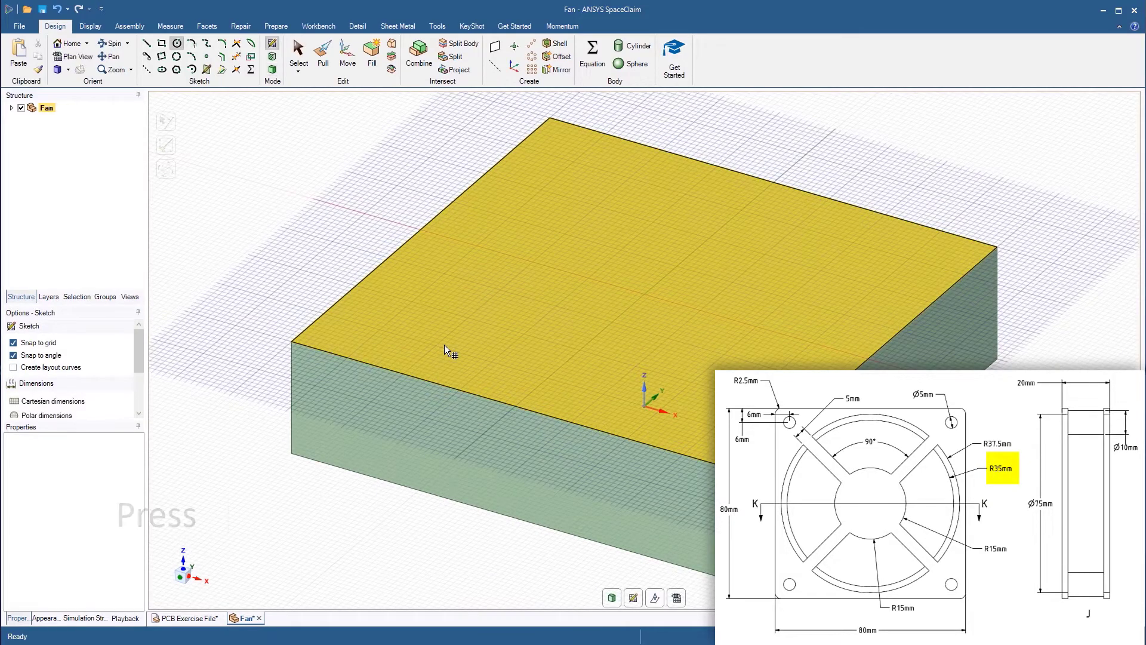
key(v)
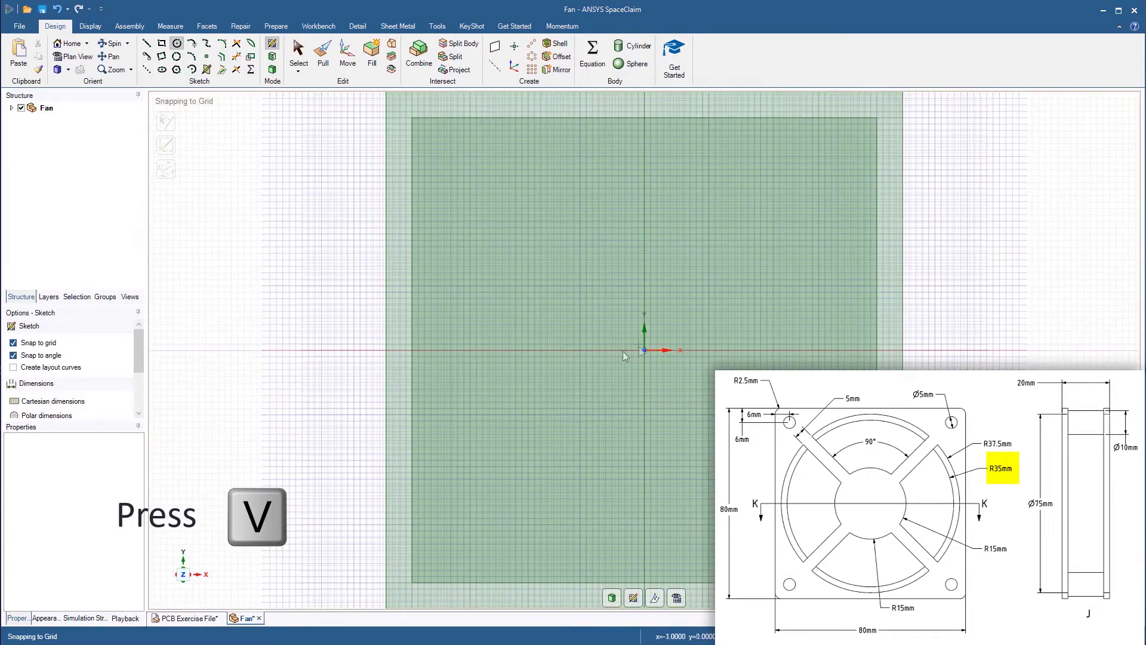
click(643, 350)
text(70)
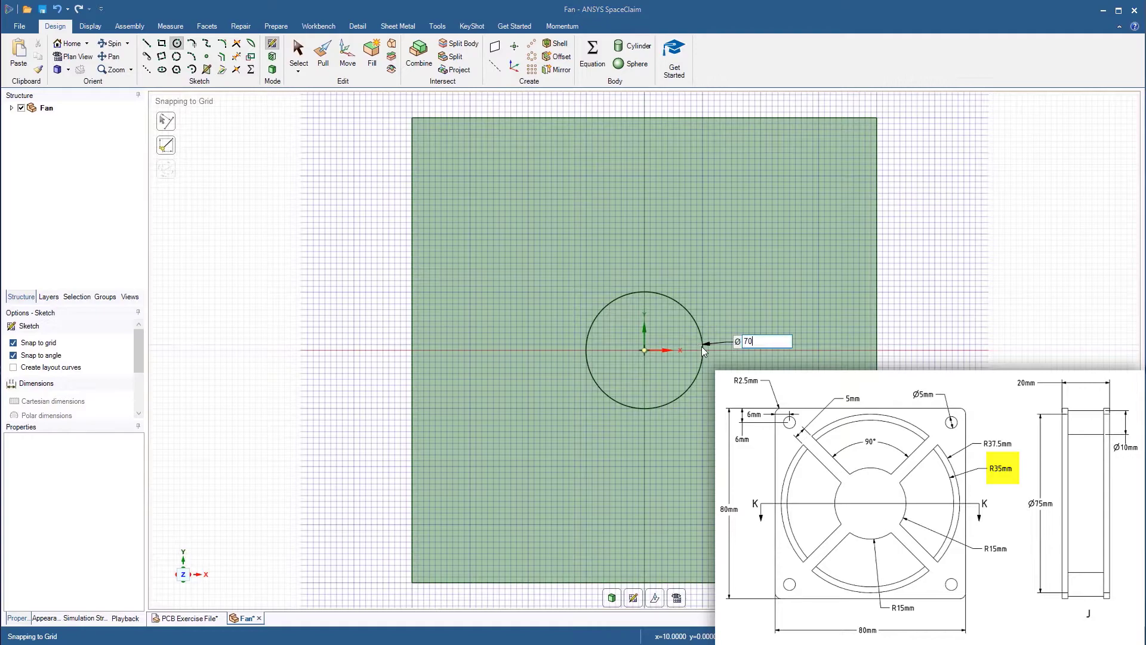
key(Return)
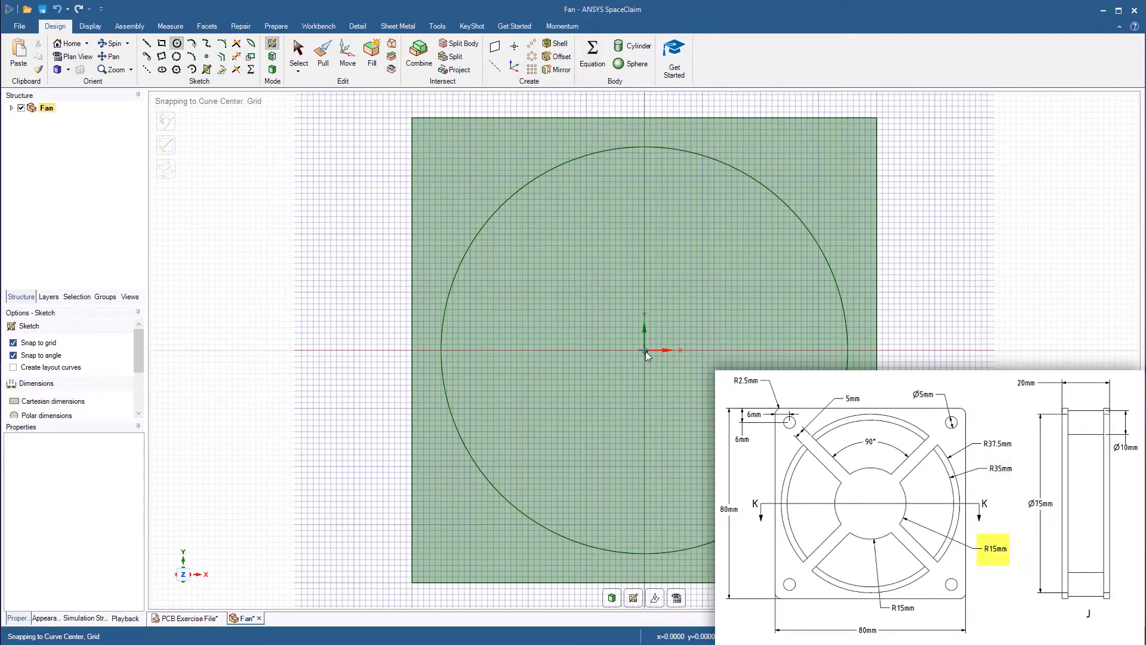
Sketch a 30 mm diameter circle concentric with the 70 mm circle
click(644, 350)
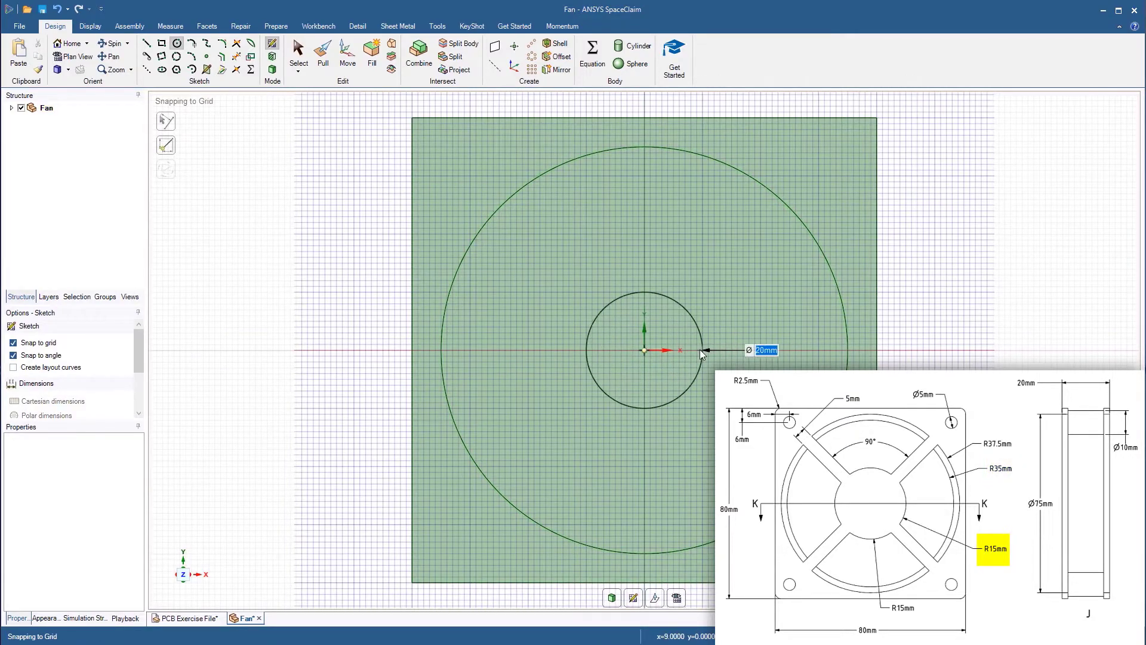
text(30)
key(Return)
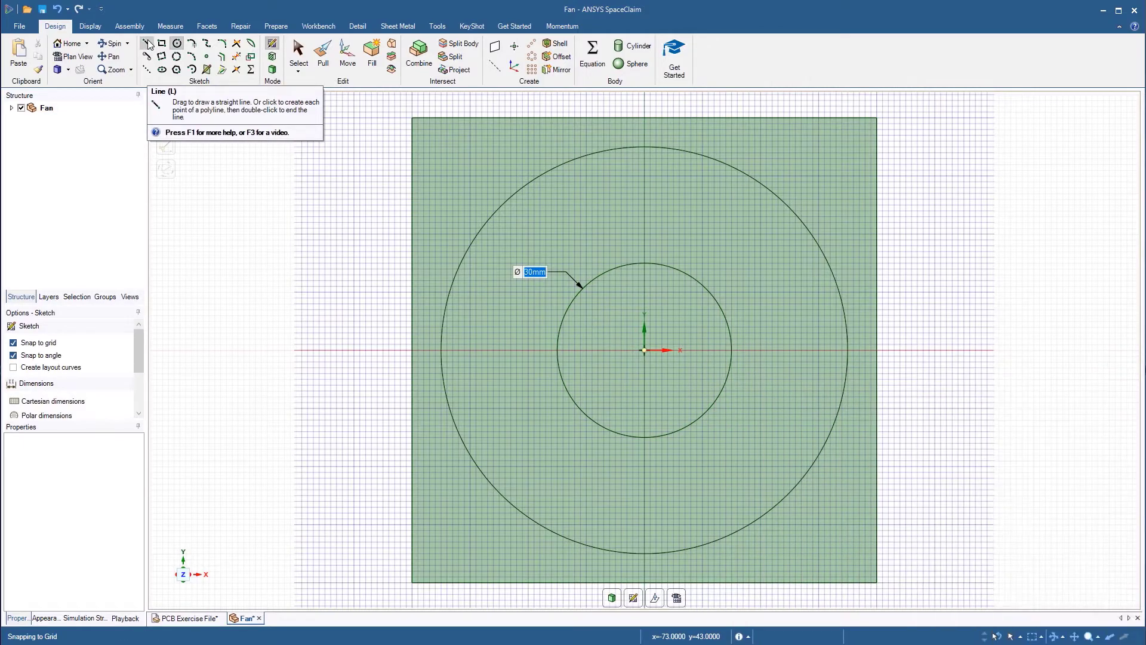
Draw four diagonal lines from the circles' centre to each corner of the square face
click(146, 43)
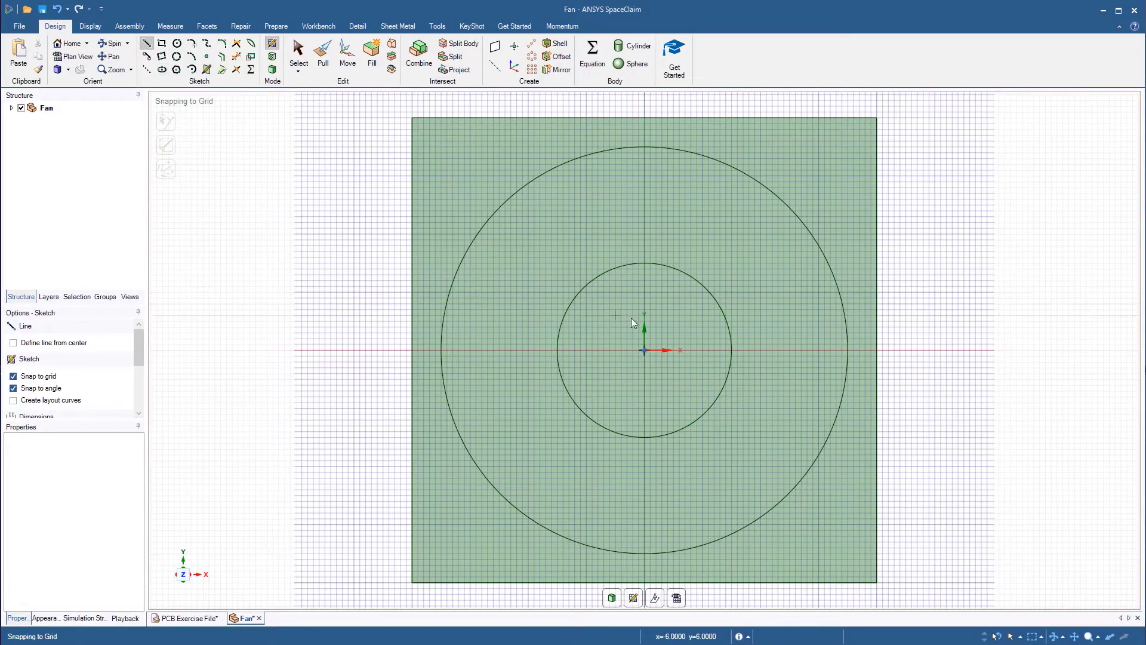
click(643, 350)
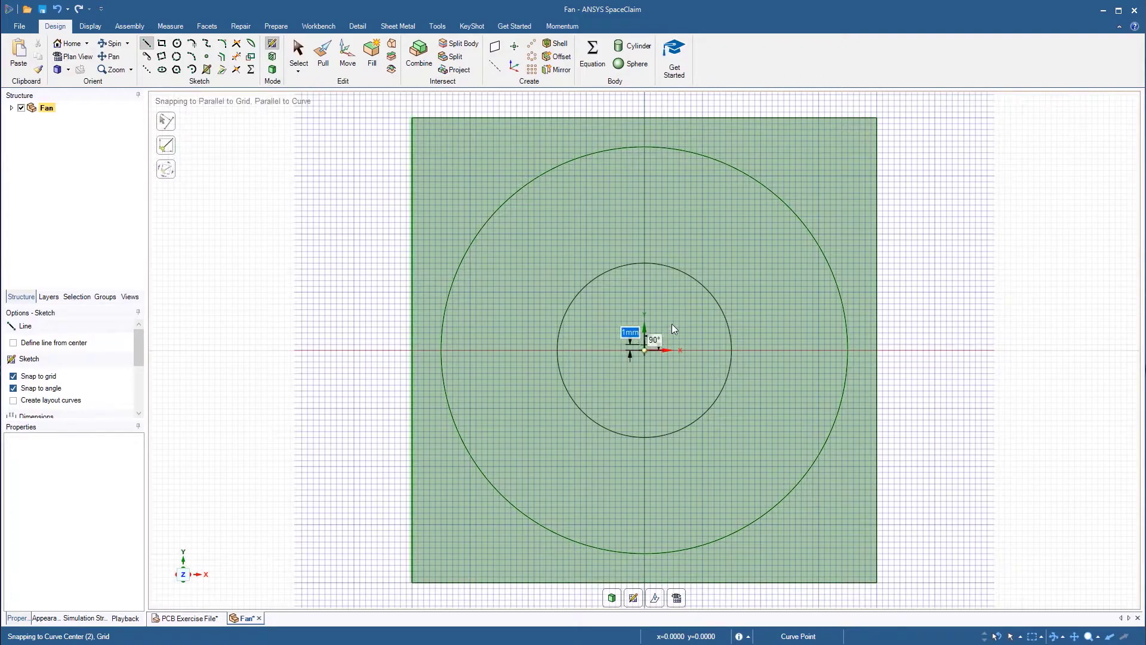
double_click(876, 117)
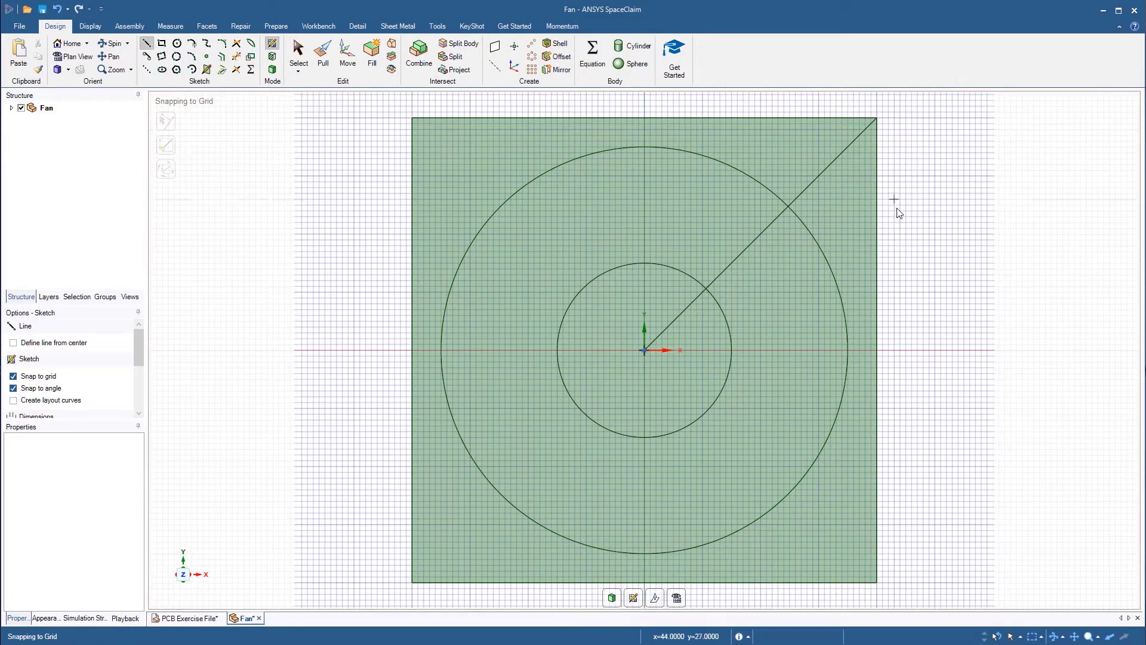
click(645, 350)
double_click(877, 581)
click(645, 351)
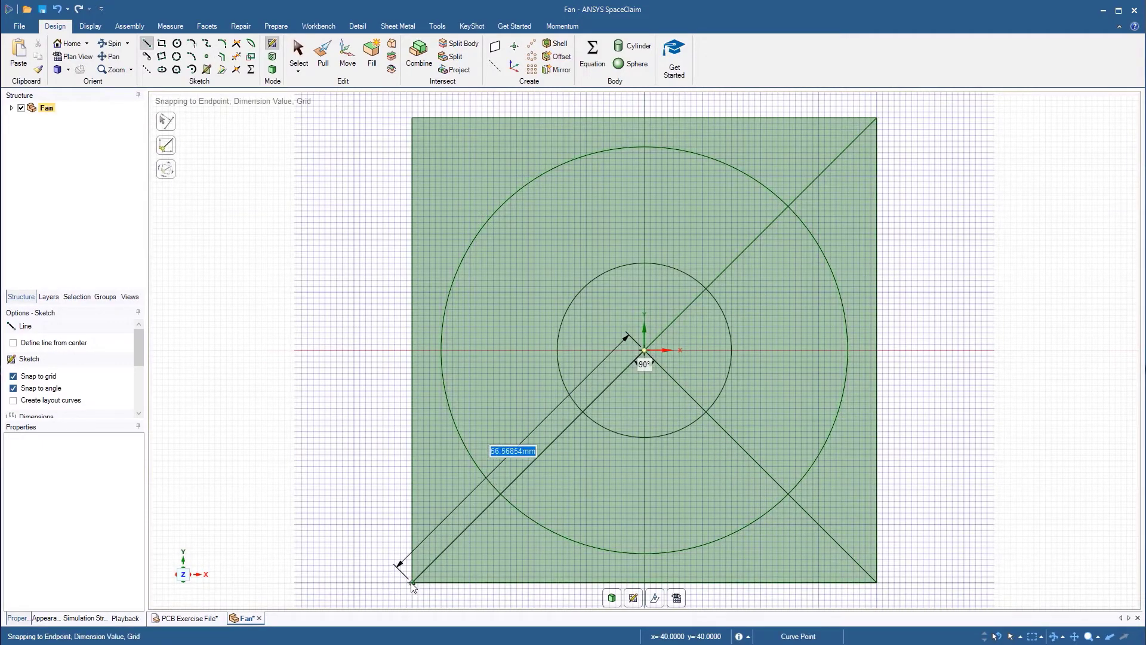
double_click(412, 582)
click(643, 349)
double_click(412, 118)
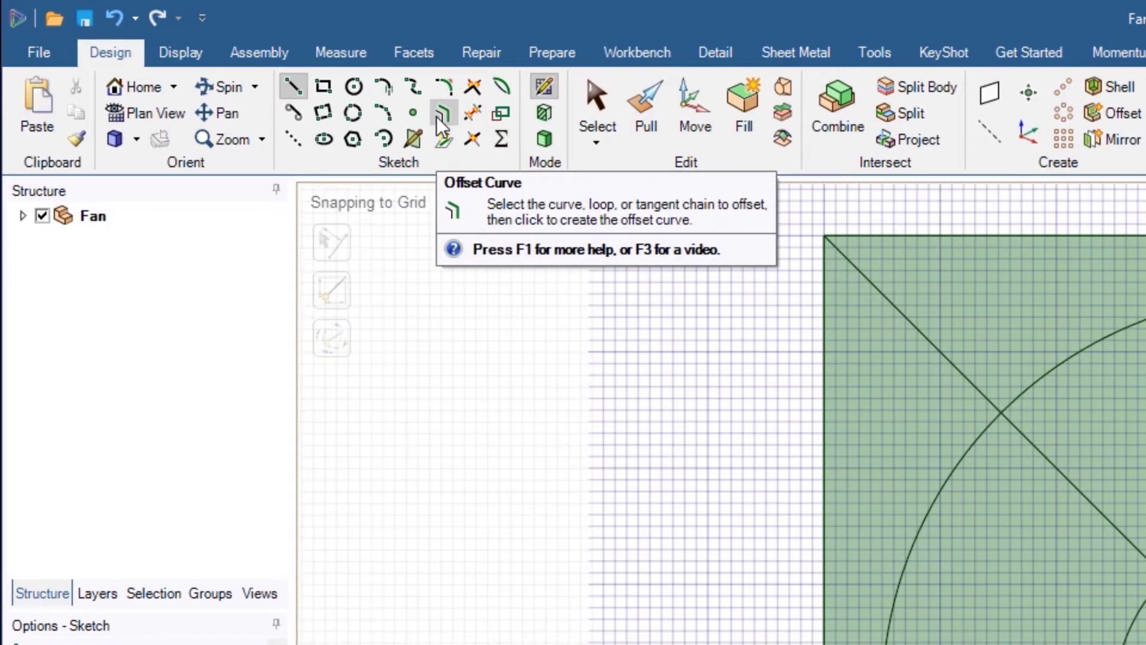
Offset the upper-left diagonal line by 2.5 mm in both directions
click(440, 118)
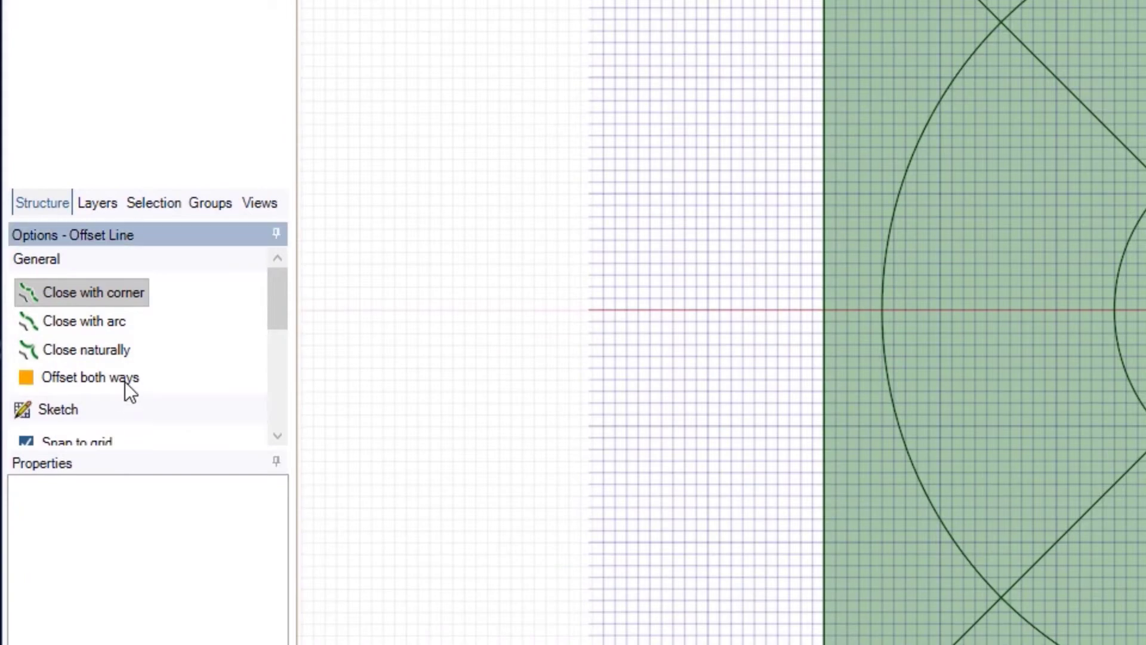
click(125, 381)
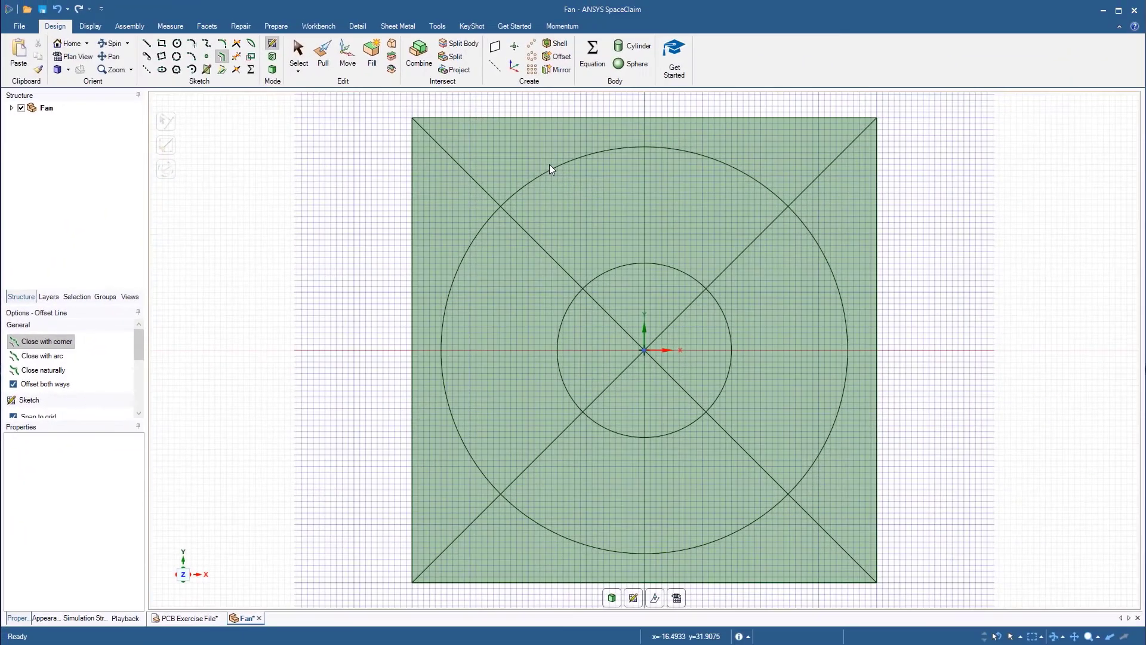
click(473, 180)
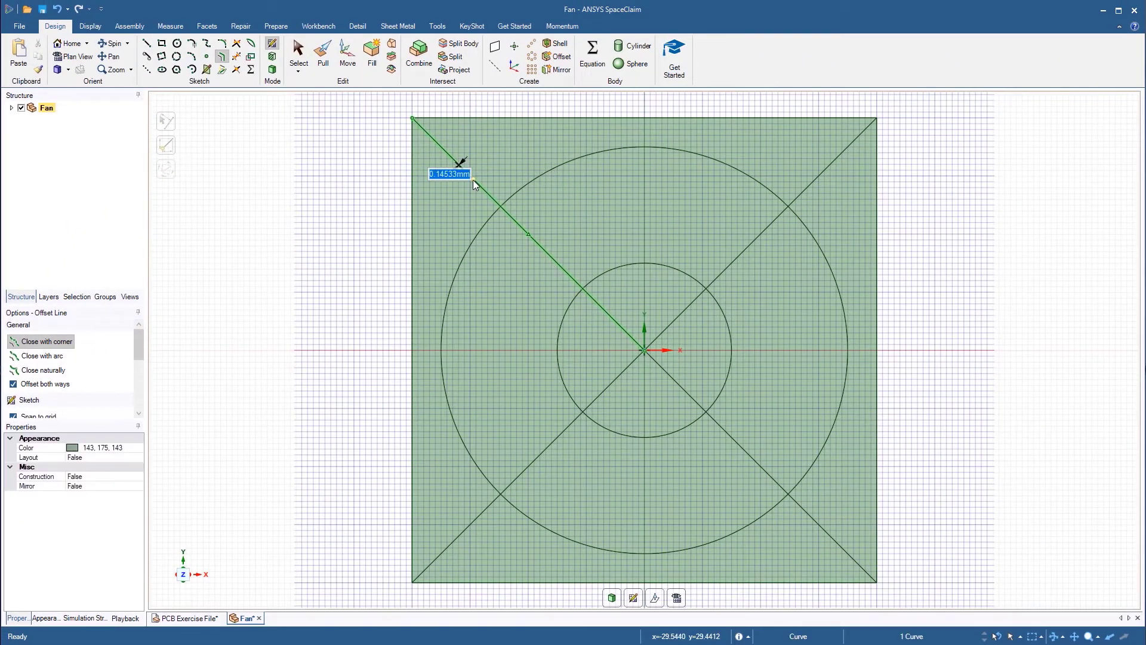
text(2.5)
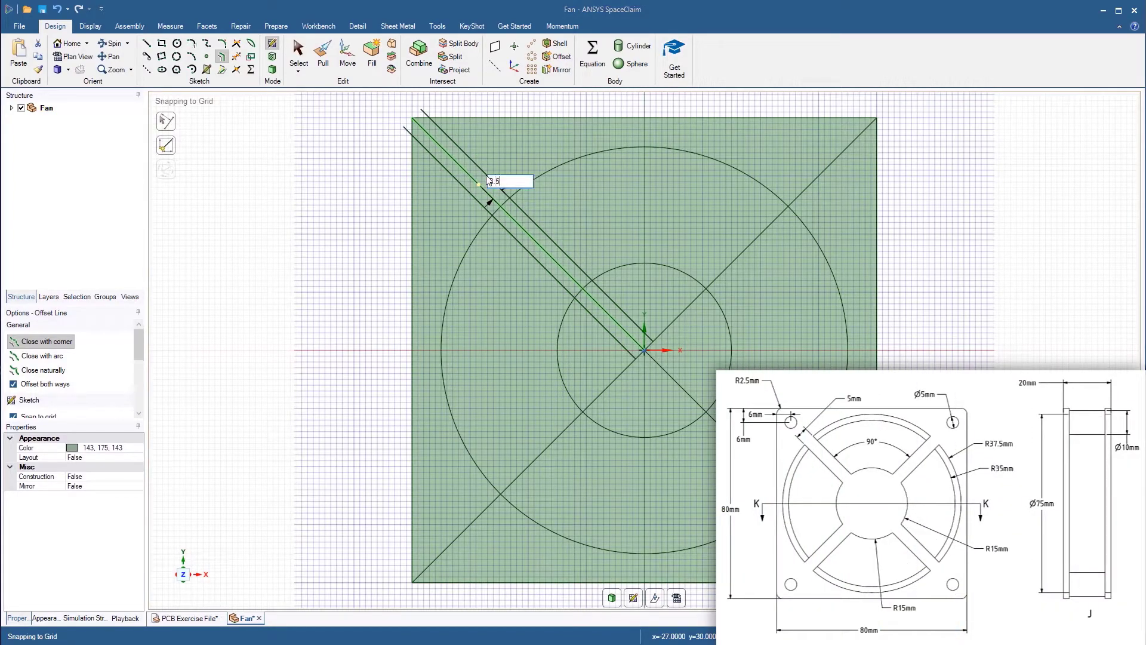
key(Return)
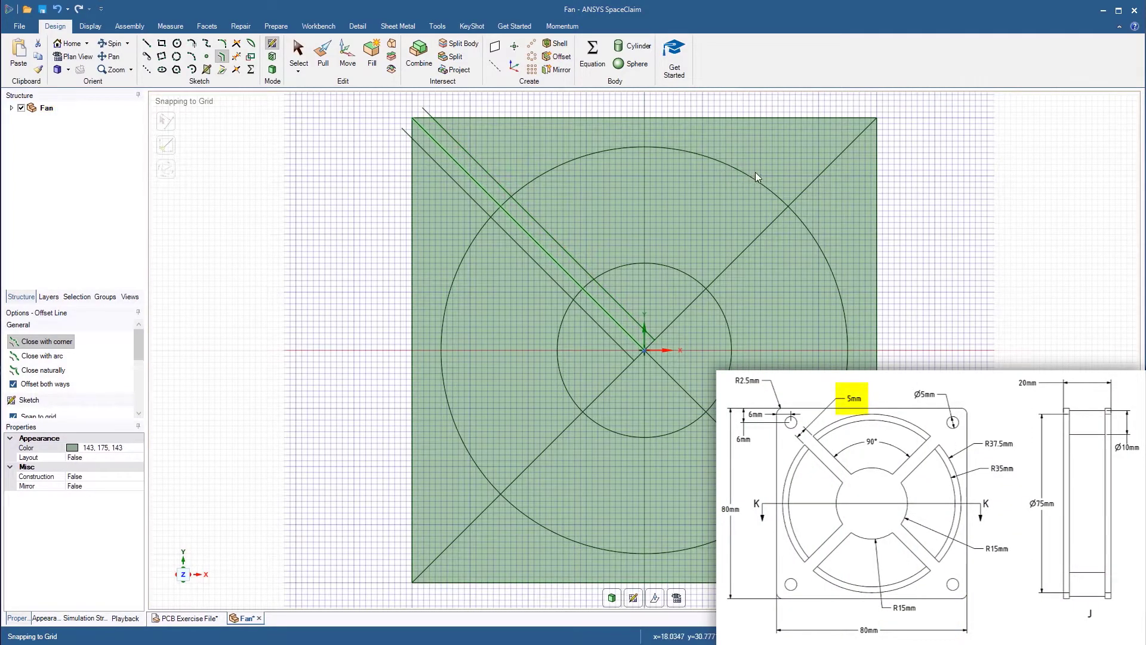
Offset the other three diagonal lines by 2.5 mm in both directions
click(817, 177)
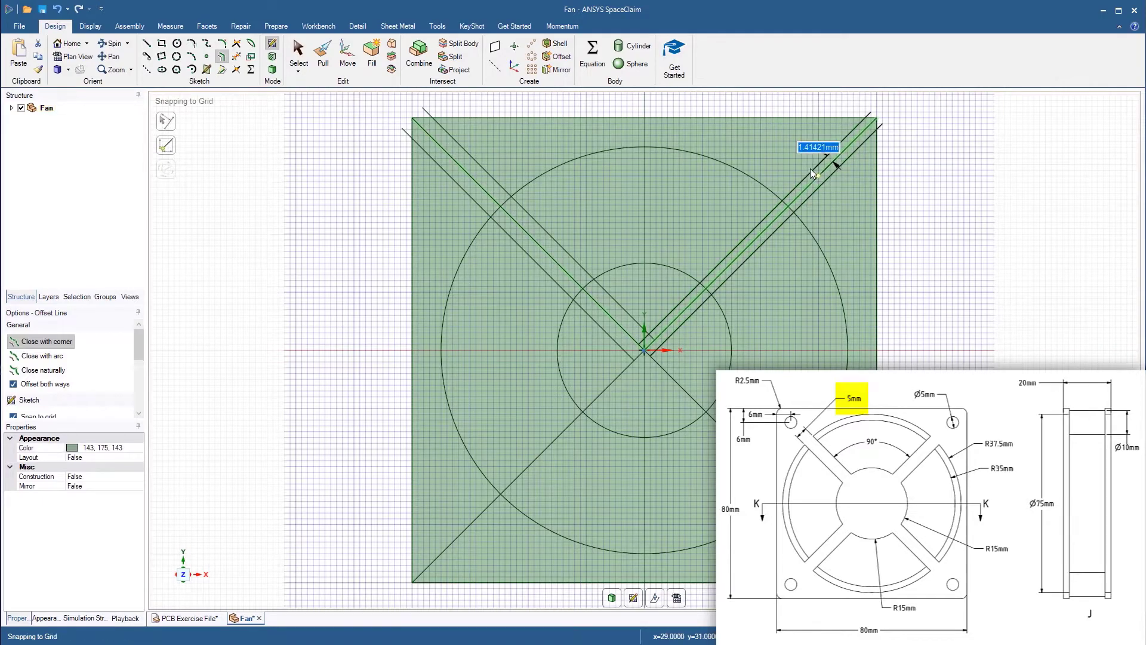
text(2.5)
key(Return)
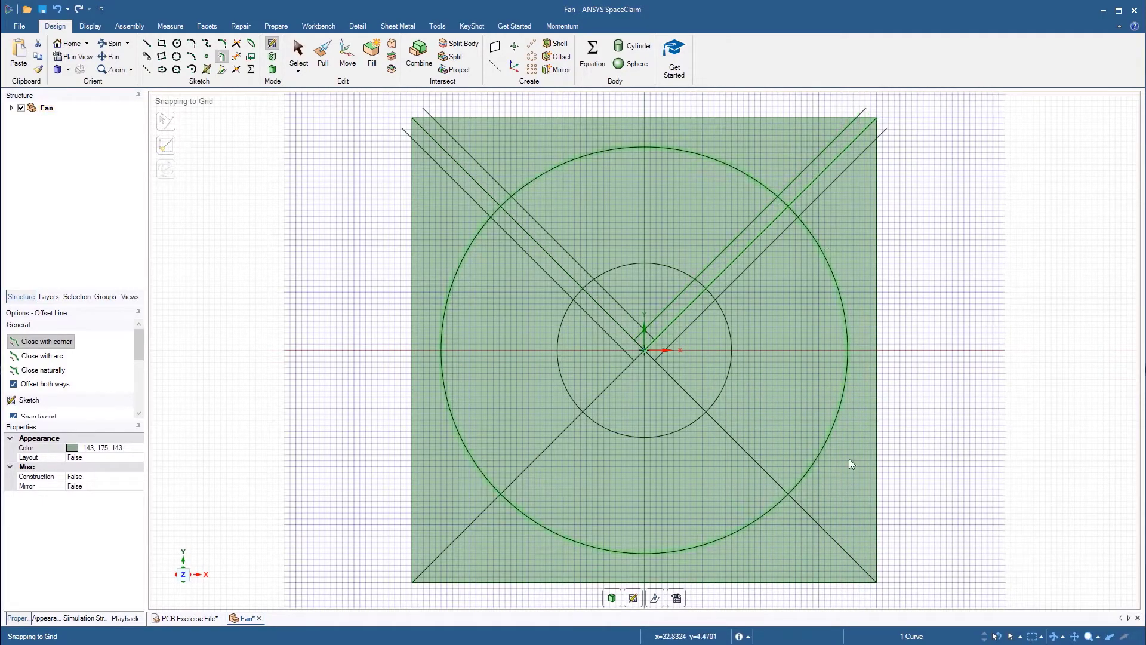
click(834, 532)
key(Return)
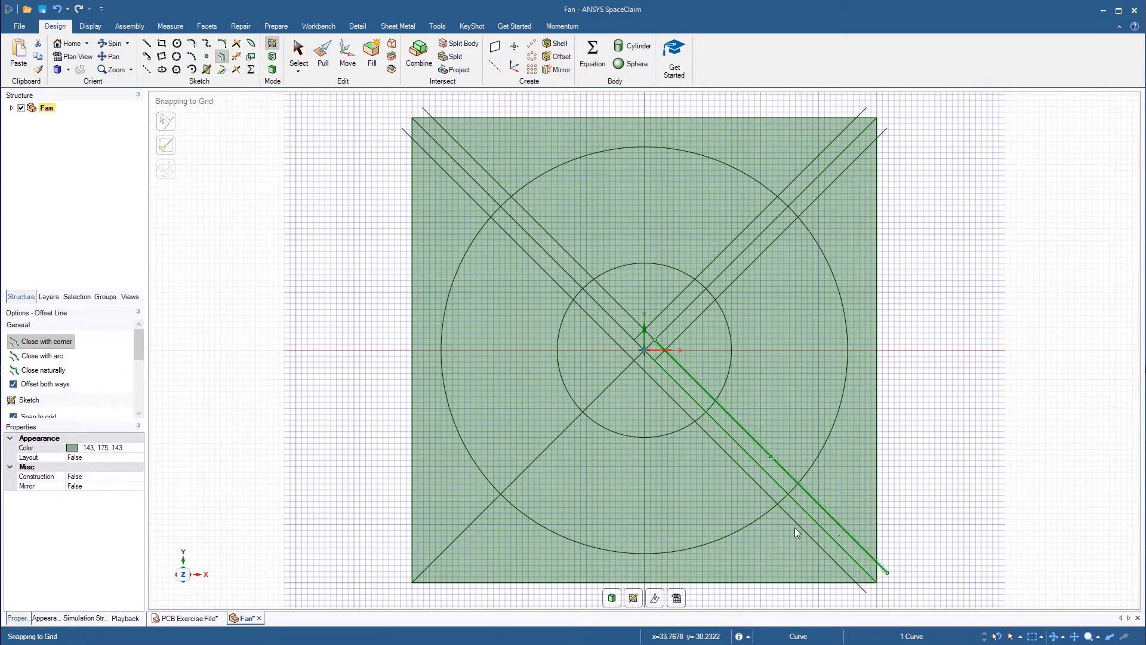
click(531, 463)
key(Return)
Trim the sketch curves of the upper two spokes inside the 30 mm circle, across the spokes and out to the square's corners
key(t)
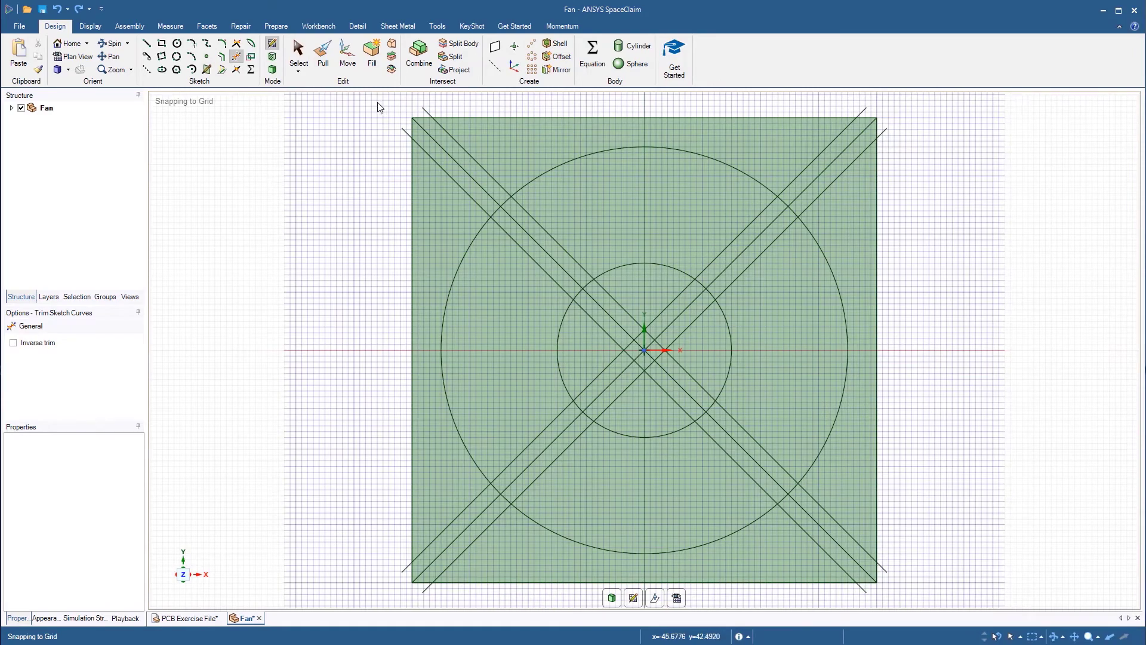
drag(377, 103, 531, 237)
drag(386, 97, 452, 154)
drag(547, 251, 689, 398)
drag(628, 249, 732, 376)
drag(834, 143, 909, 246)
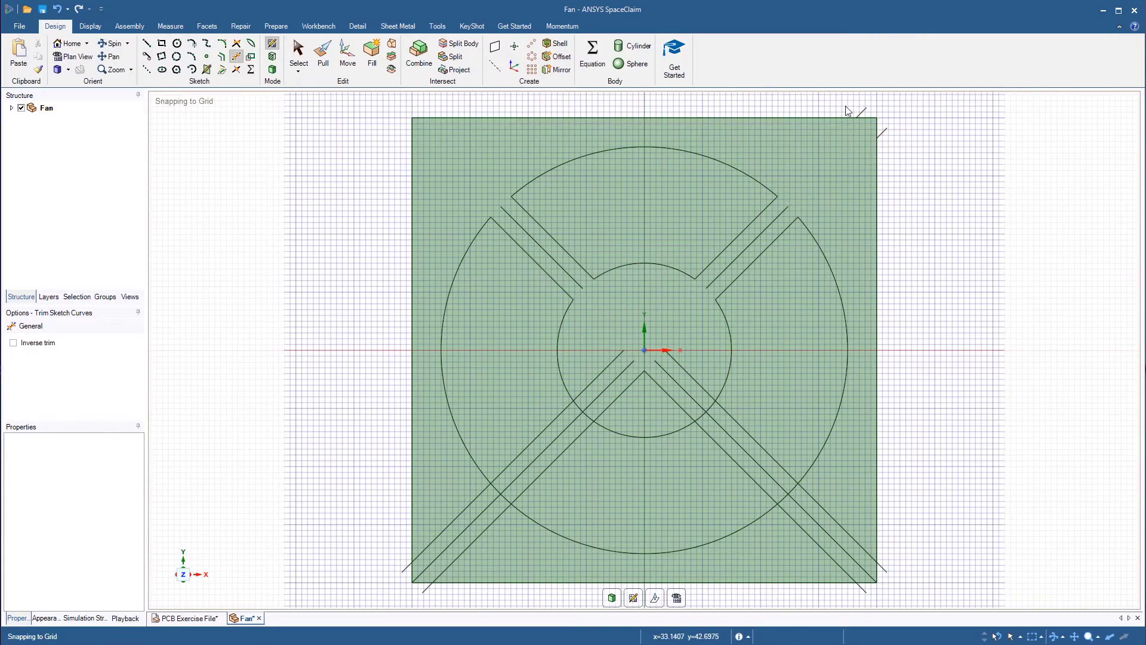
drag(845, 106, 898, 132)
Trim the sketch curves of the lower two spokes inside the hub, across the spokes and beyond the outer circle
drag(638, 343, 901, 599)
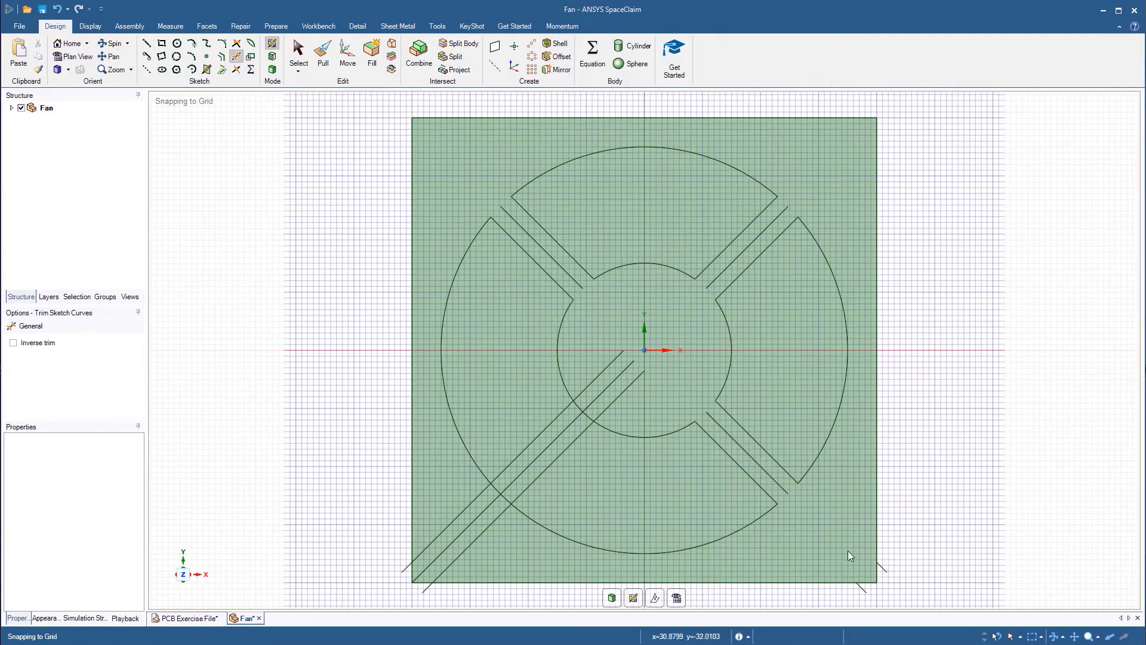
drag(900, 539, 853, 594)
drag(552, 327, 660, 431)
drag(371, 484, 546, 594)
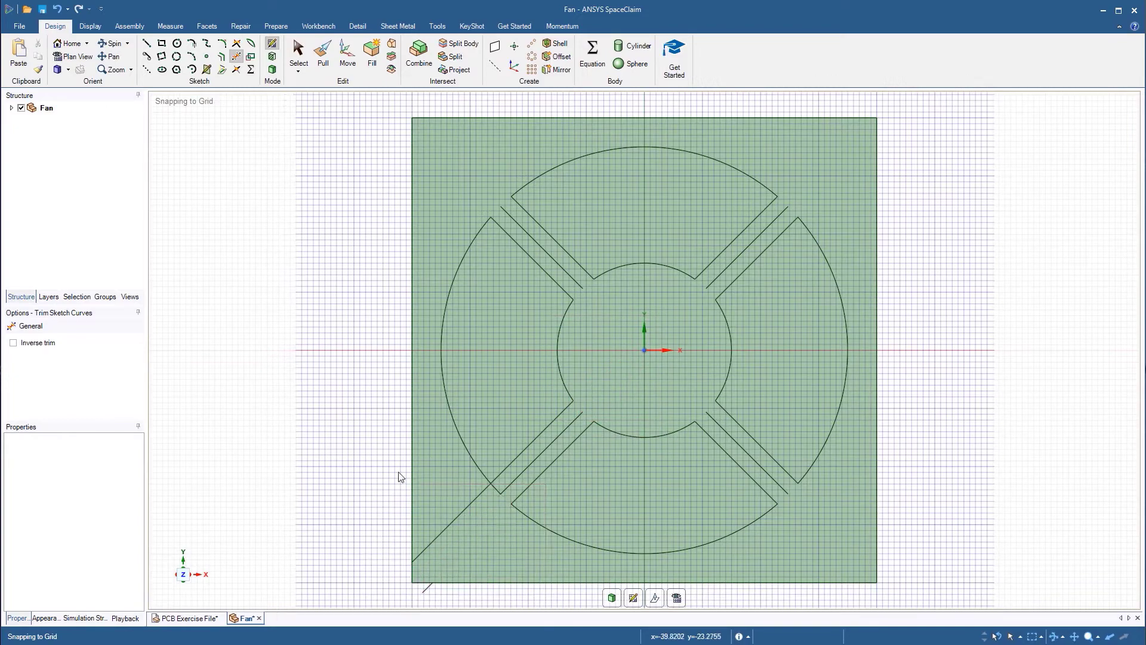
drag(378, 461, 529, 596)
Trim away the leftover diagonal centre lines between the spoke edges
click(740, 258)
click(760, 466)
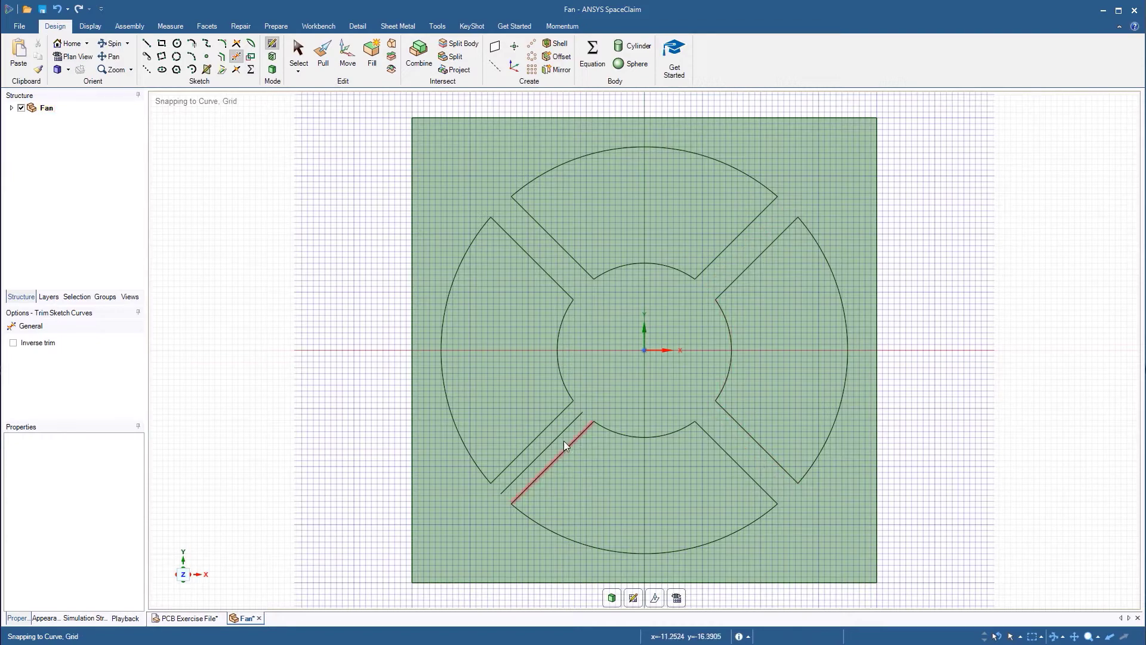
click(564, 436)
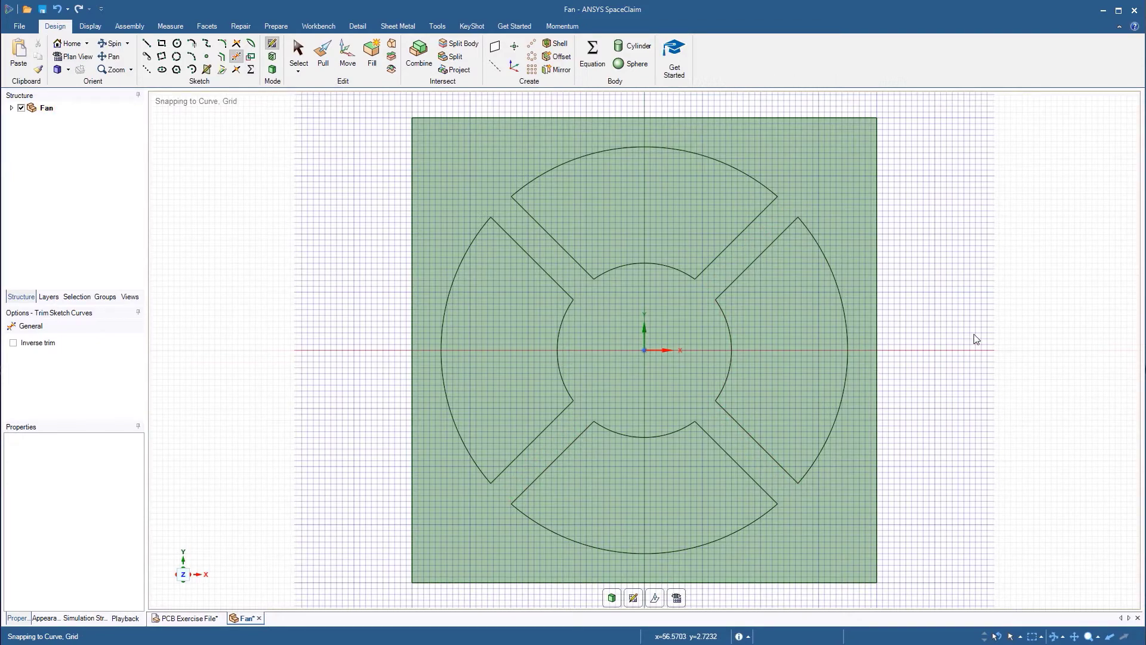
Pull the four ring-segment faces back through the block to cut the airflow openings
click(322, 51)
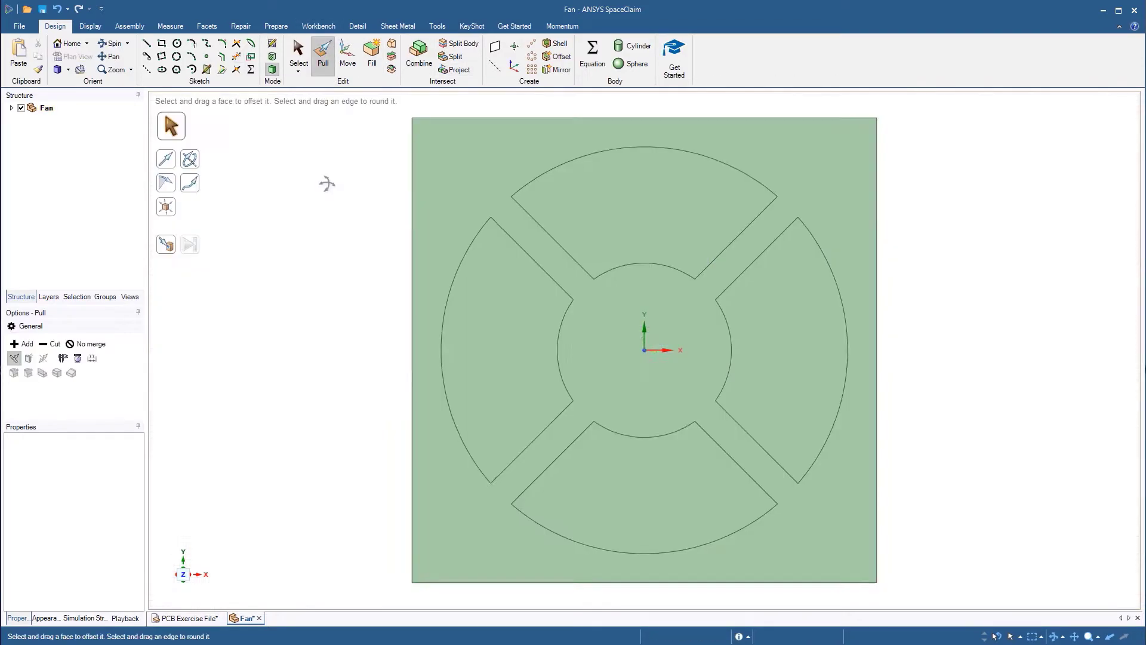
click(436, 266)
click(488, 345)
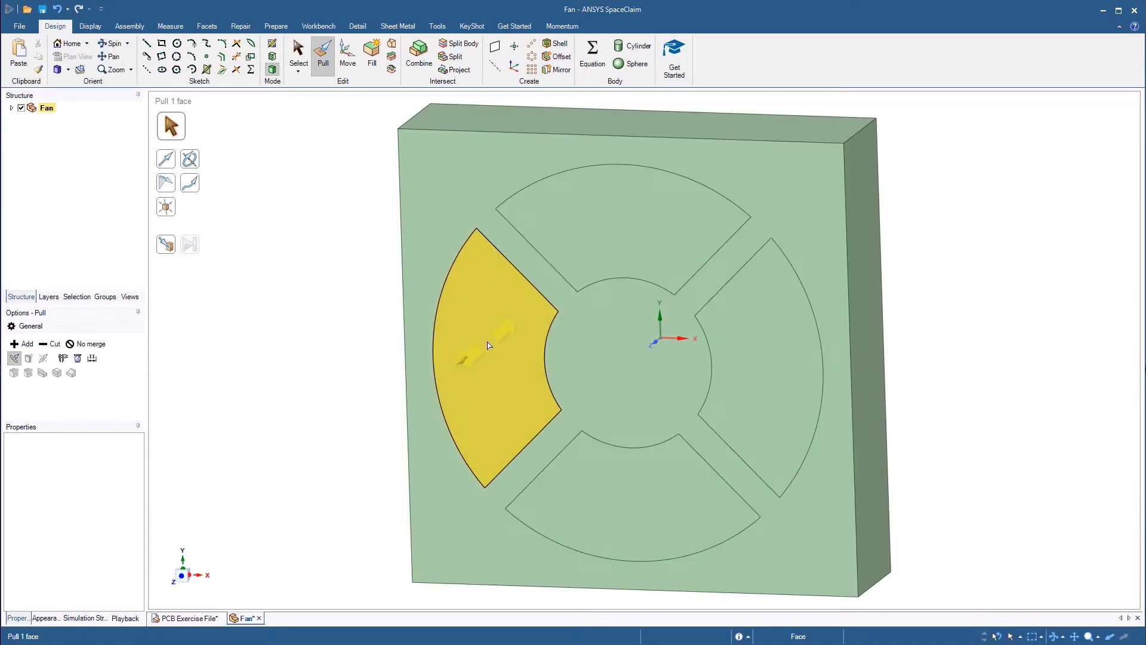
ctrl+click(583, 237)
ctrl+click(753, 417)
ctrl+click(666, 512)
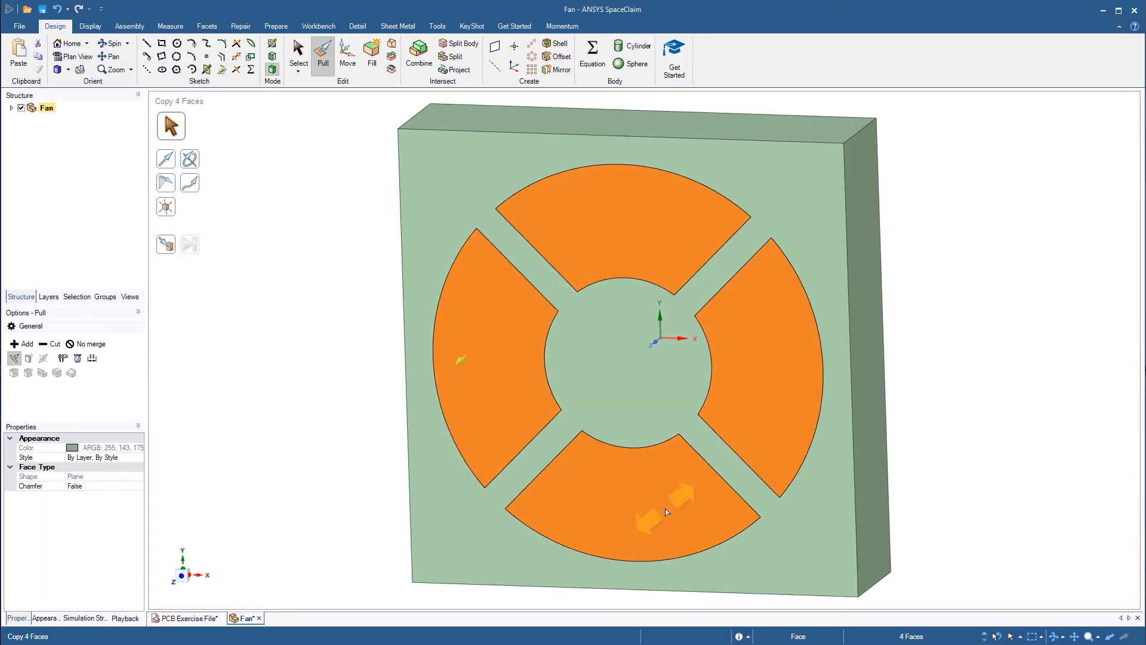
drag(667, 512, 954, 396)
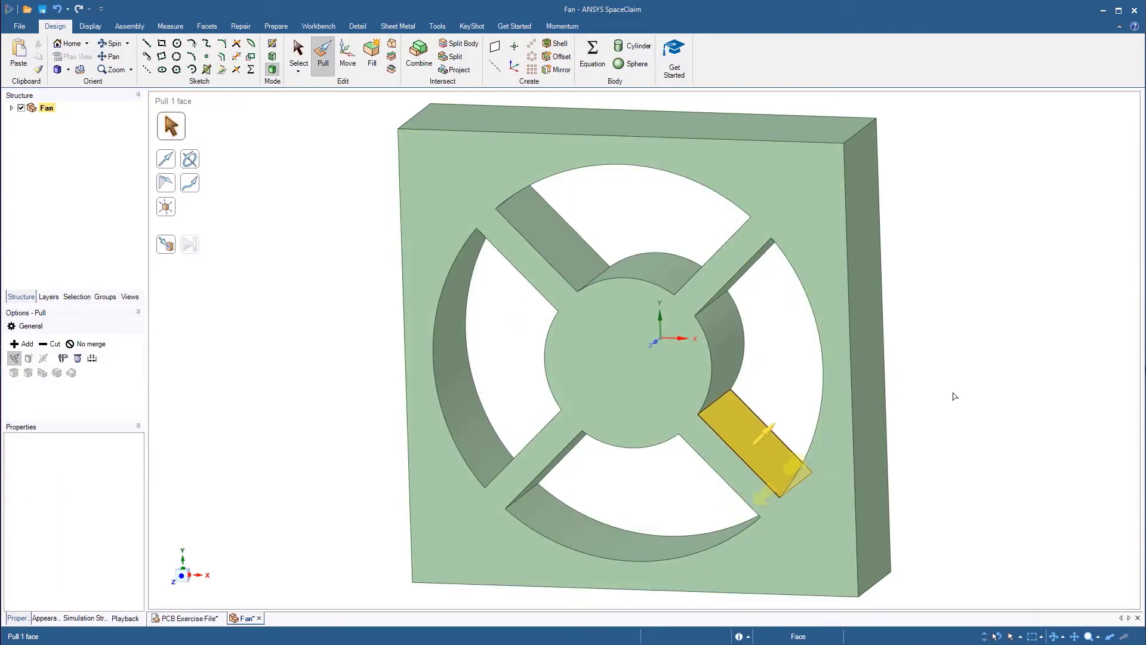
click(954, 396)
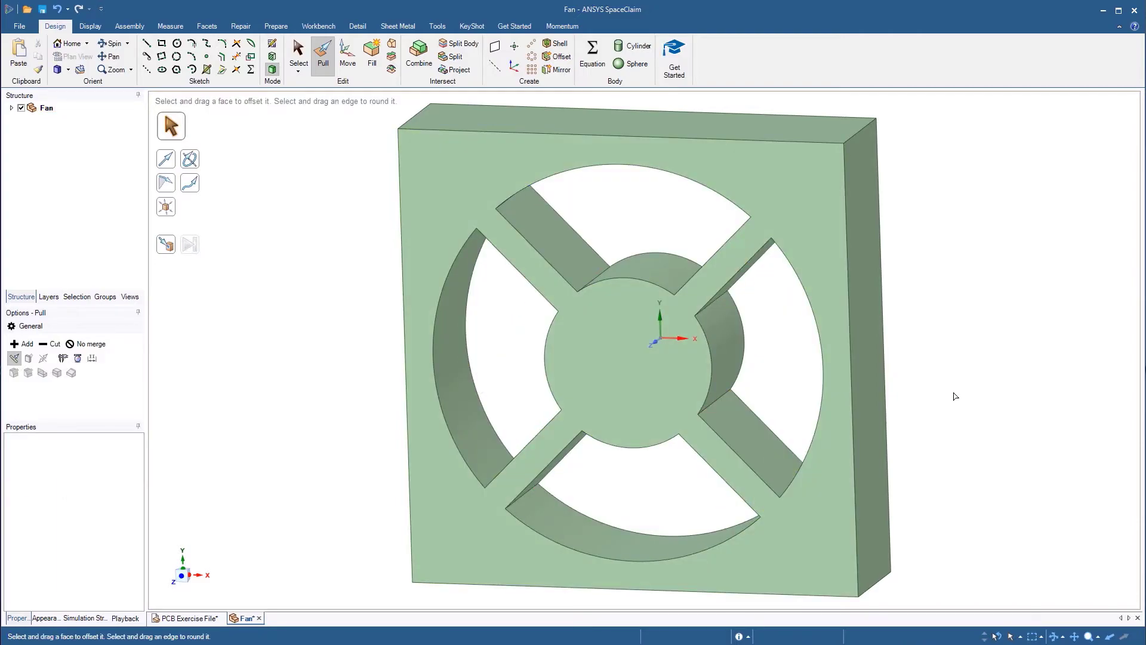
Start a sketch on the fan's front face and move its sketch plane 2.5 mm into the body
click(644, 389)
click(644, 388)
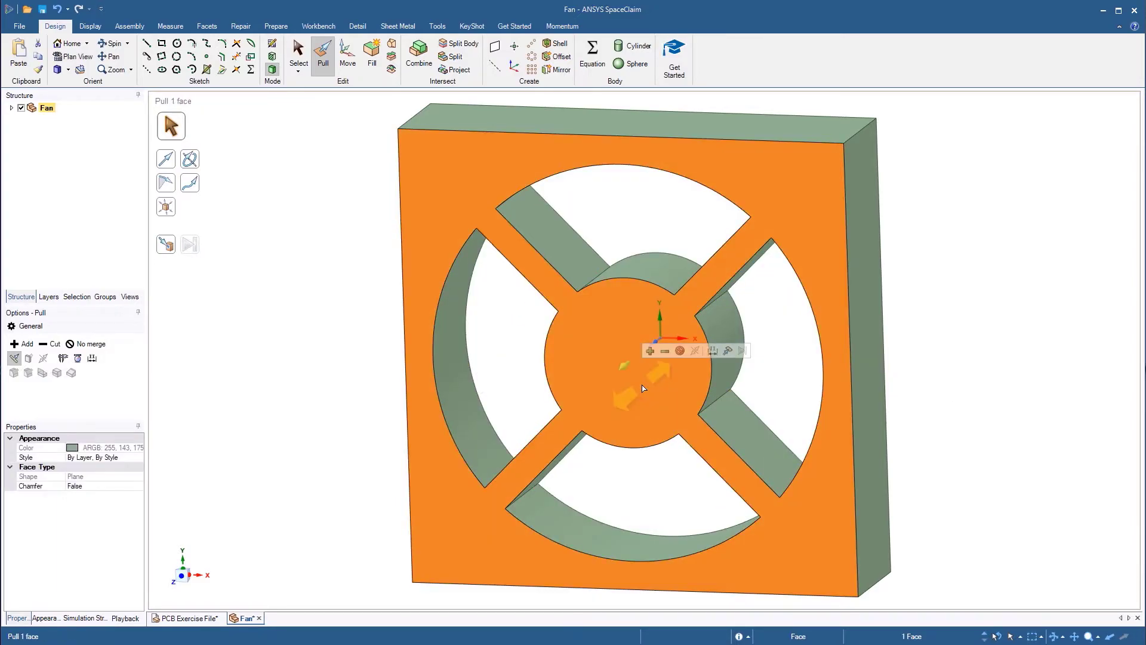
click(273, 48)
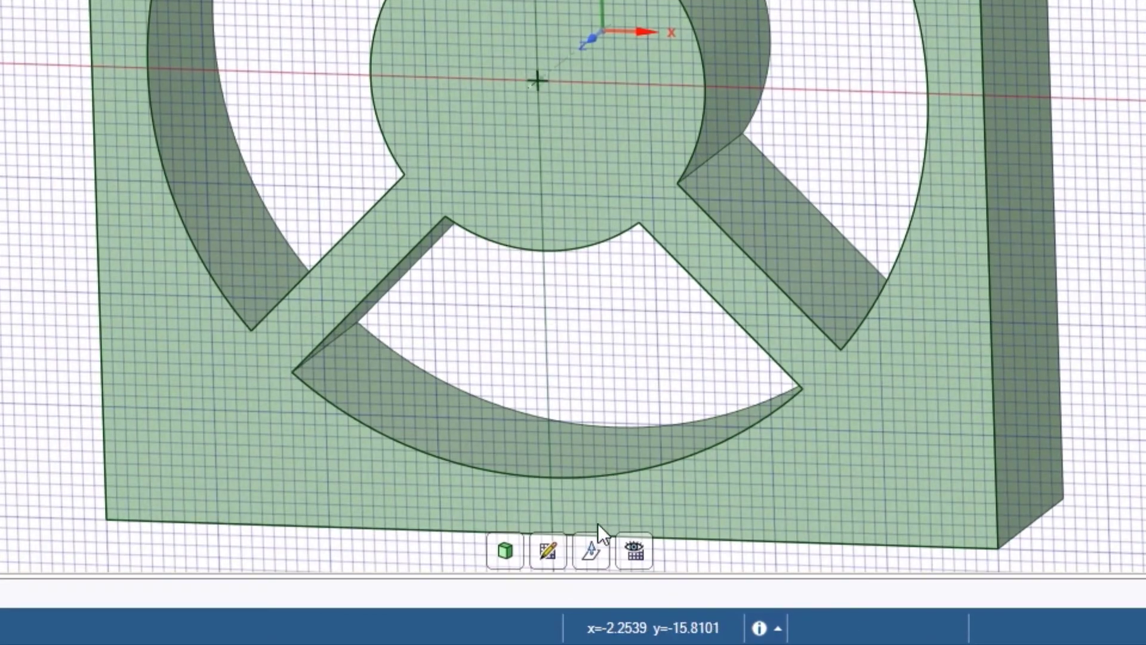
click(586, 563)
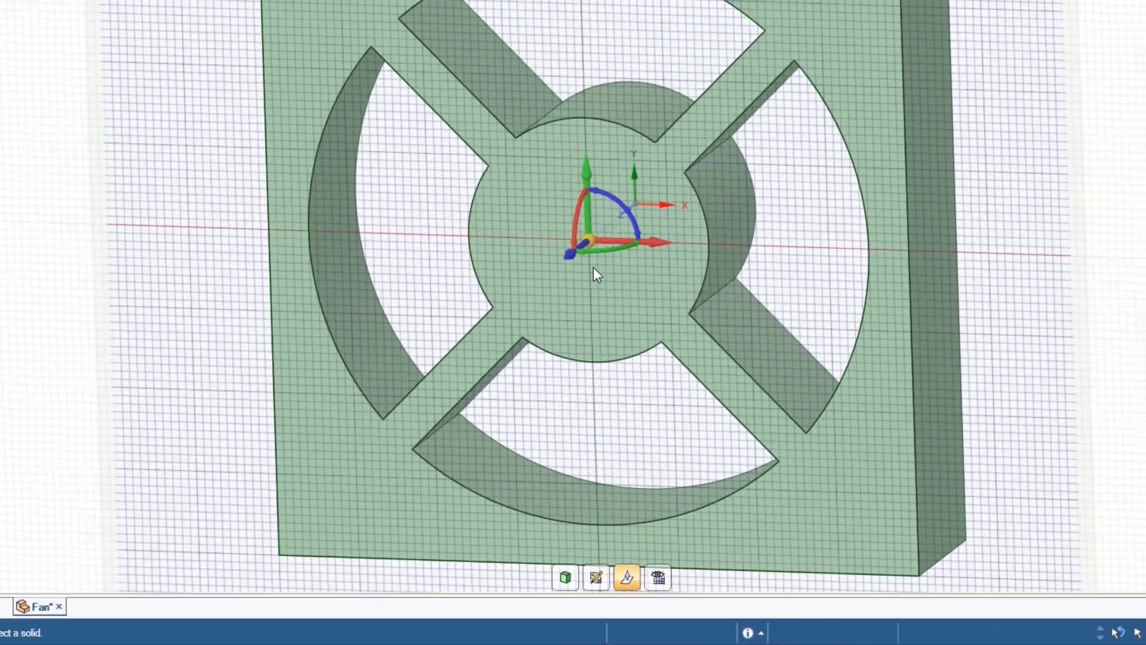
click(557, 258)
text(-2.5)
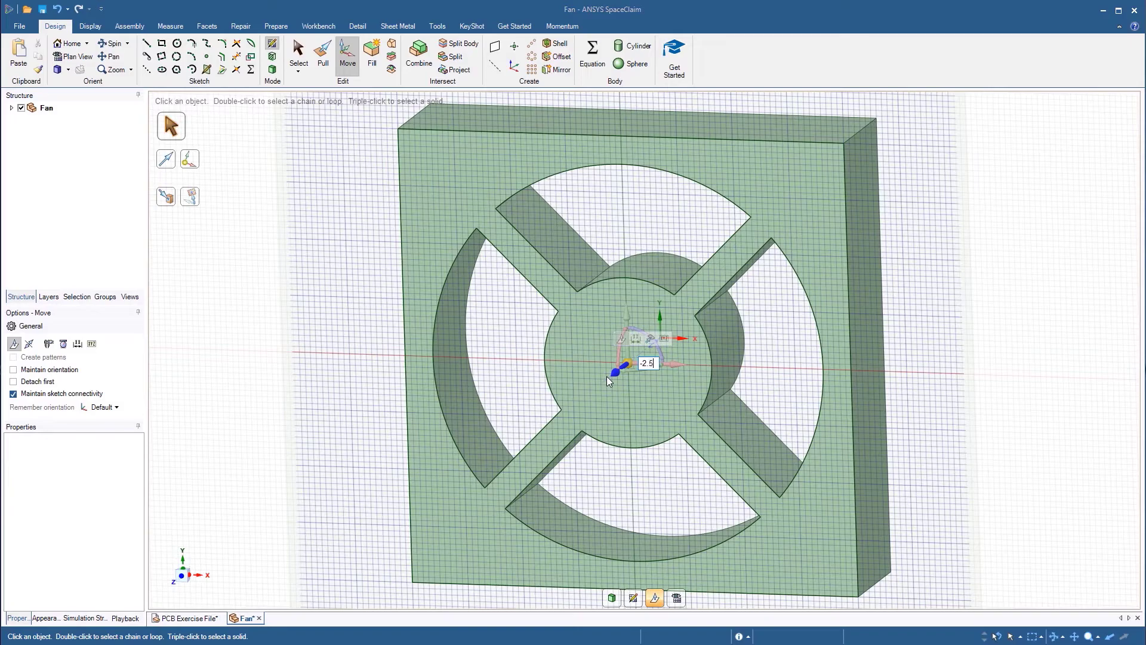
key(Return)
Sketch a 70 mm diameter circle centred on the origin in the offset sketch plane
key(v)
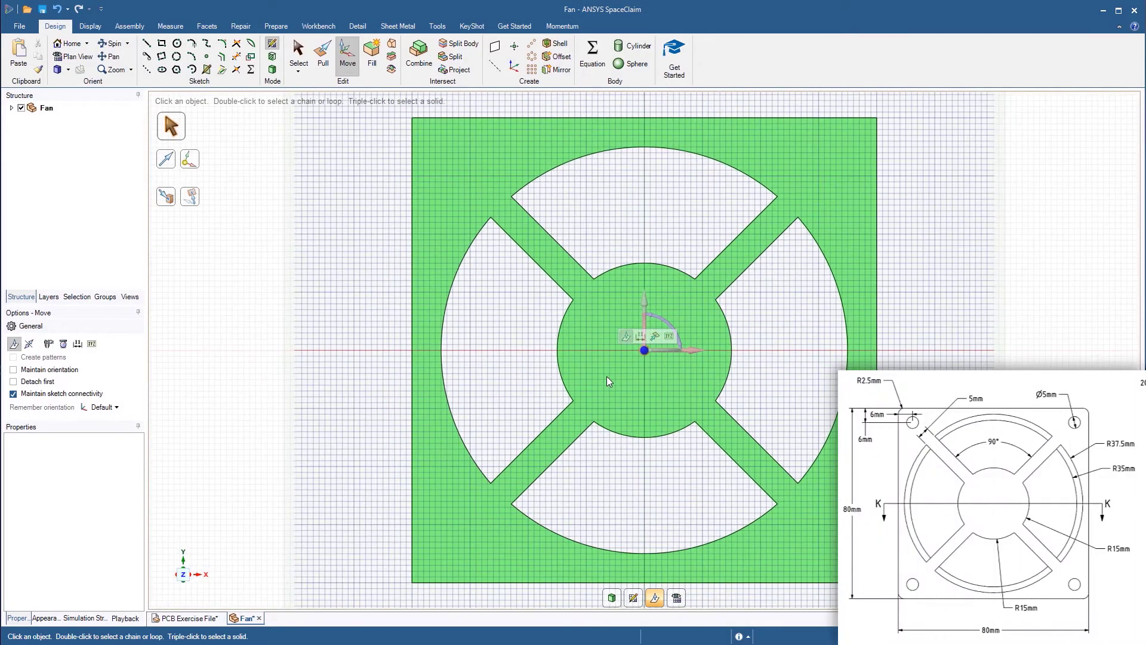
key(c)
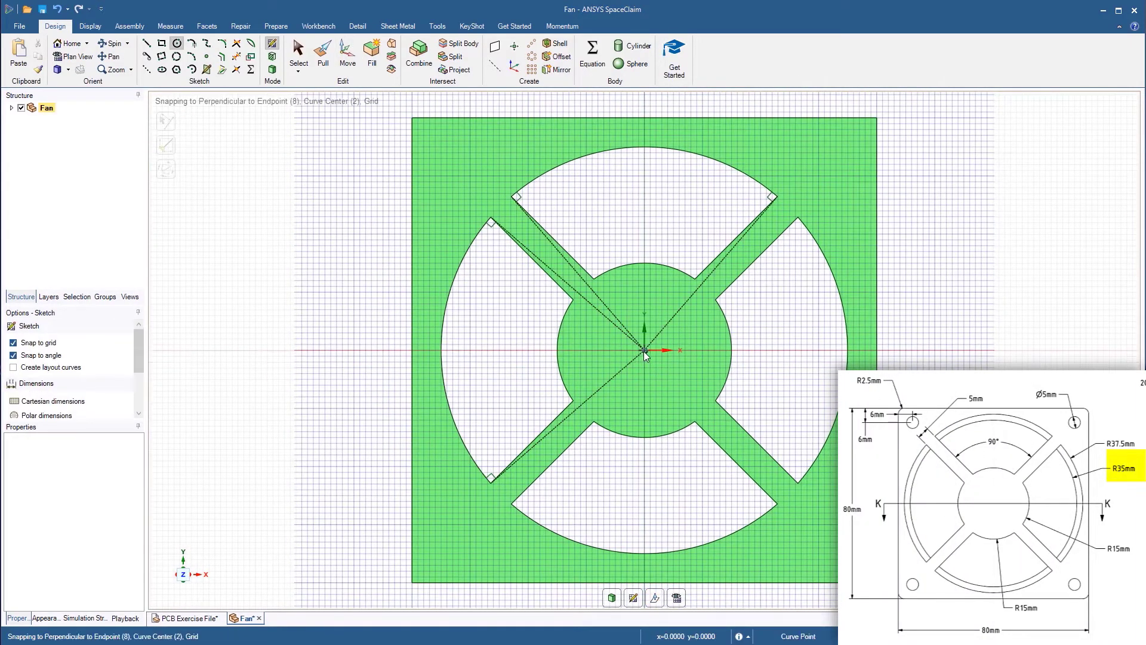
click(645, 353)
text(70)
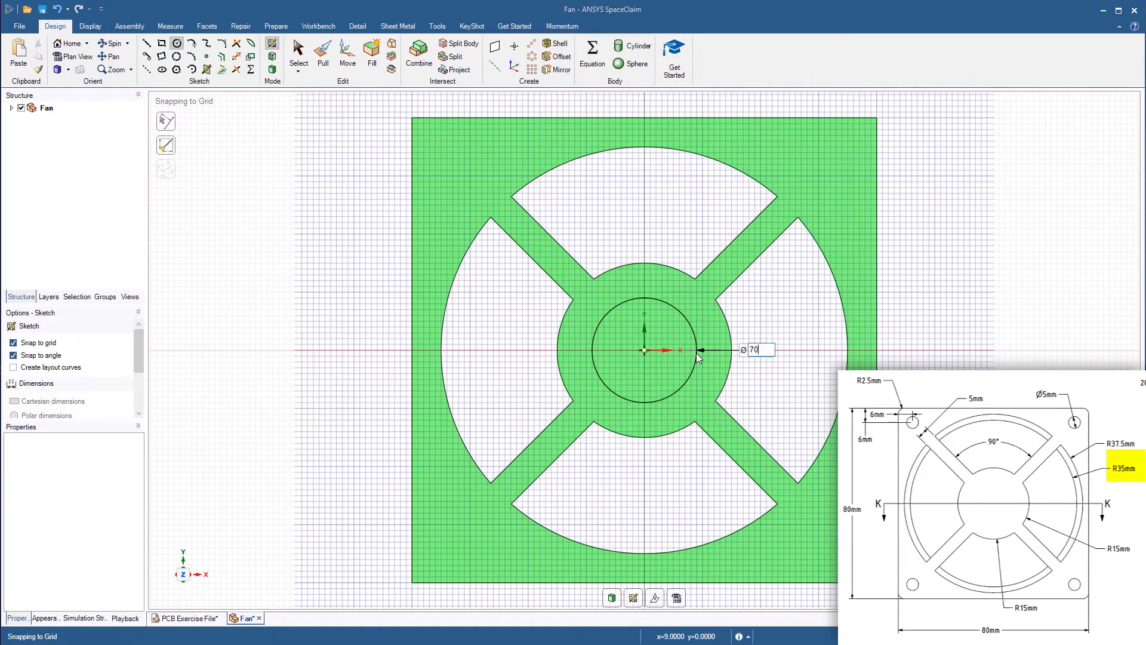
key(Return)
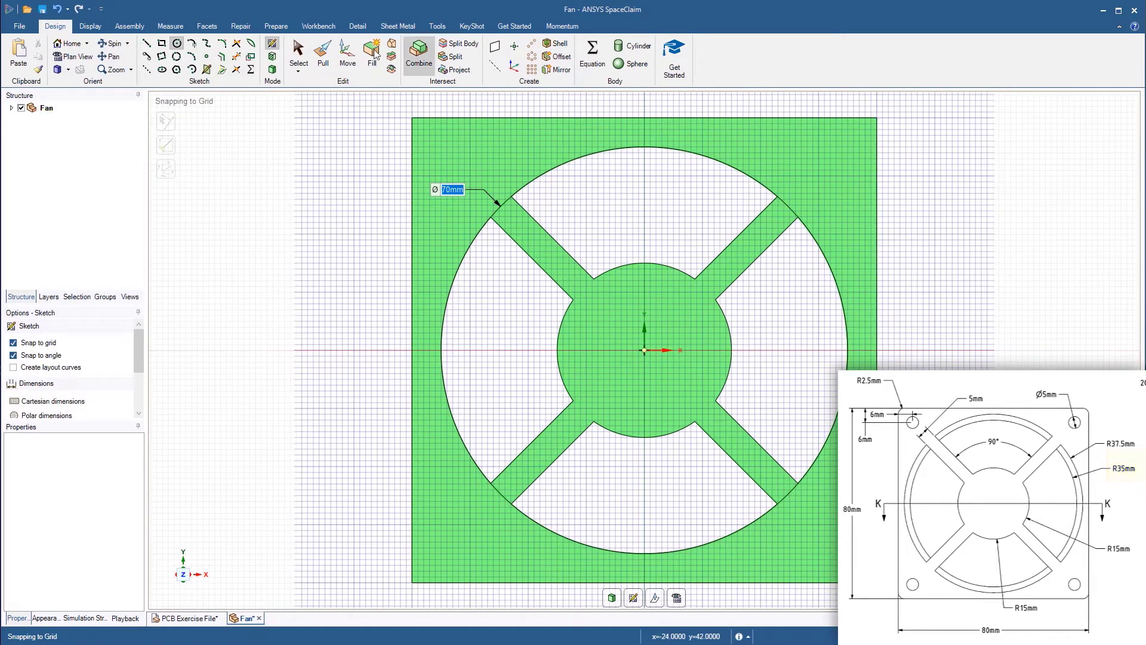
Pull the 70 mm circular face by -15 mm to cut the hollow between the front and rear spokes
click(326, 53)
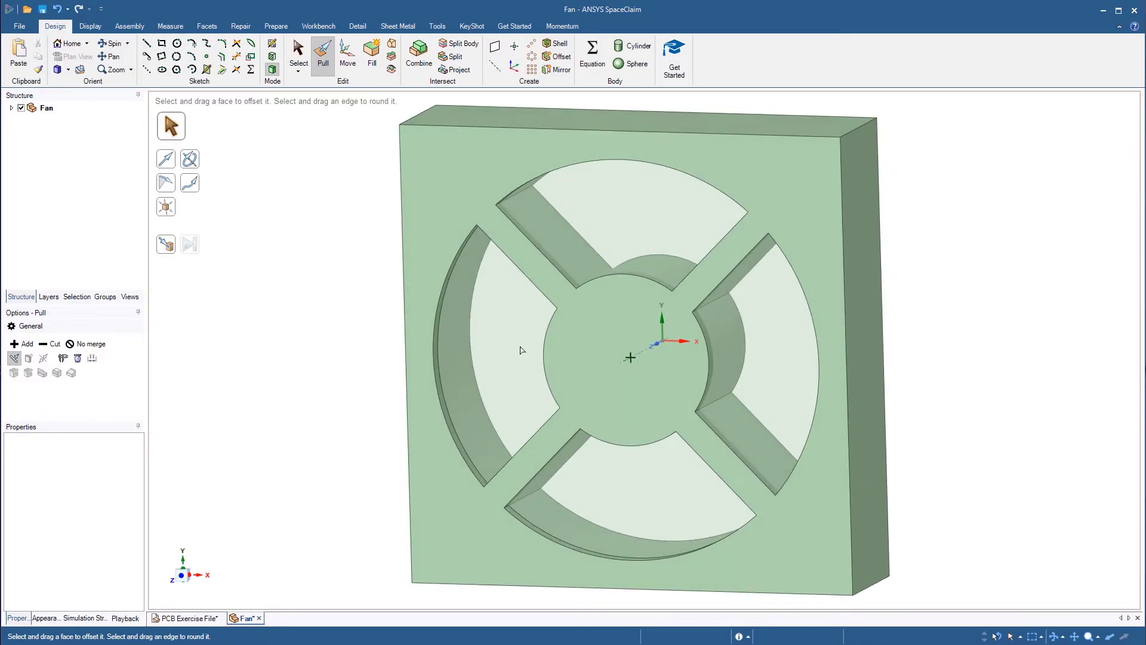
click(745, 361)
key(space)
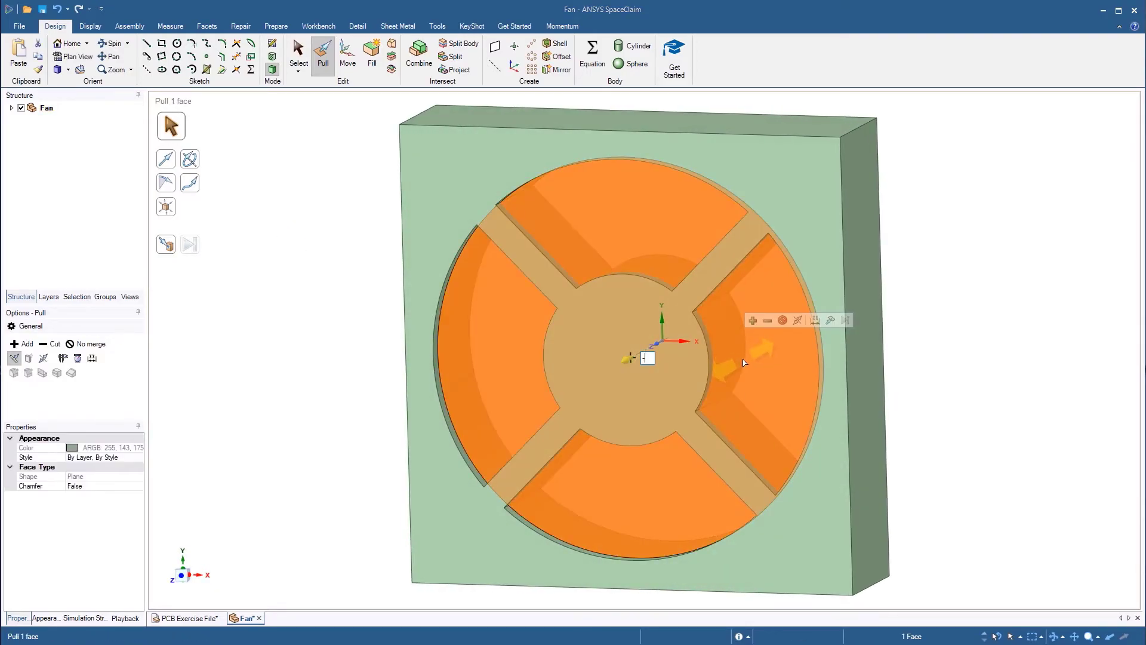
text(-15)
key(Return)
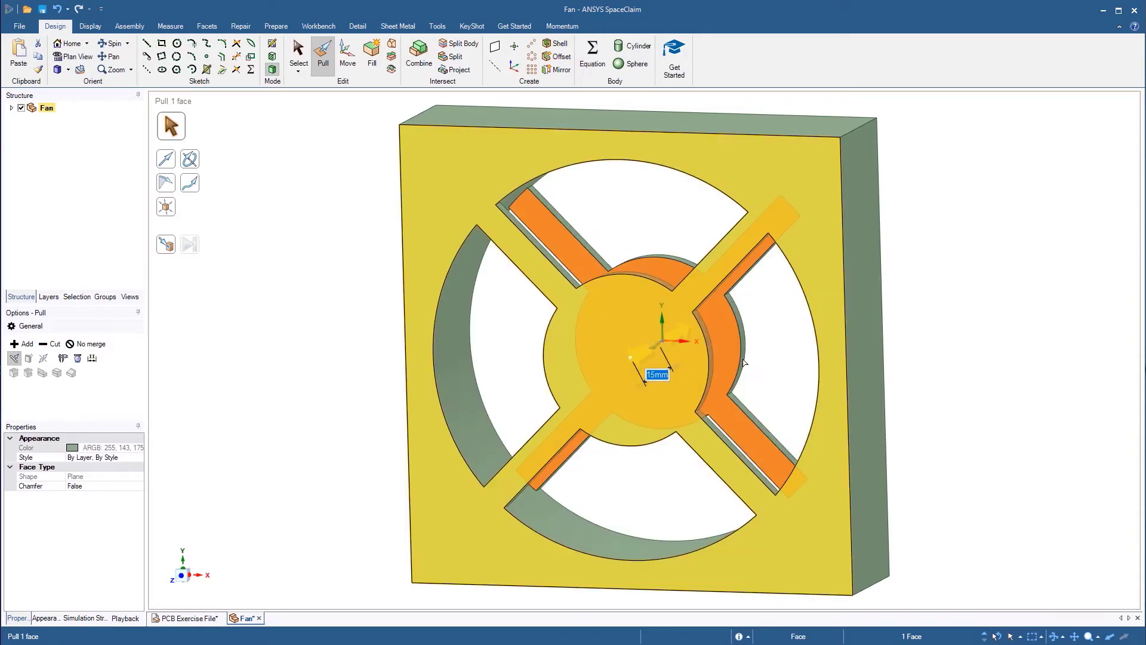
click(973, 357)
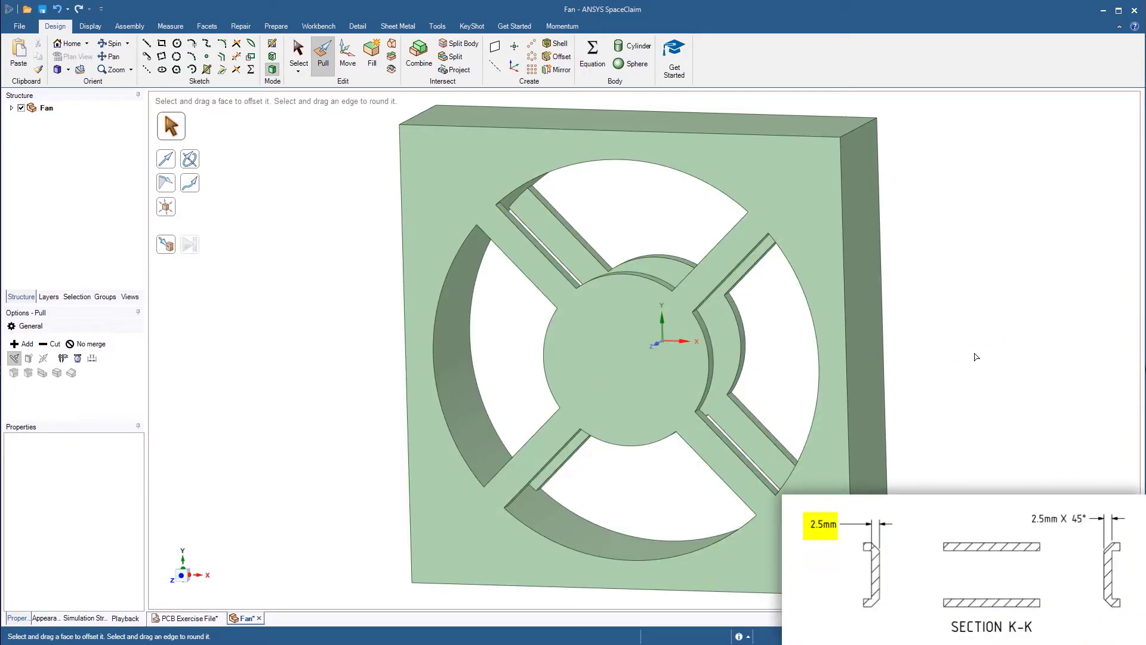
Sketch a 5 mm diameter circle on the front face, 6 mm from both edges at the upper-left corner
key(s)
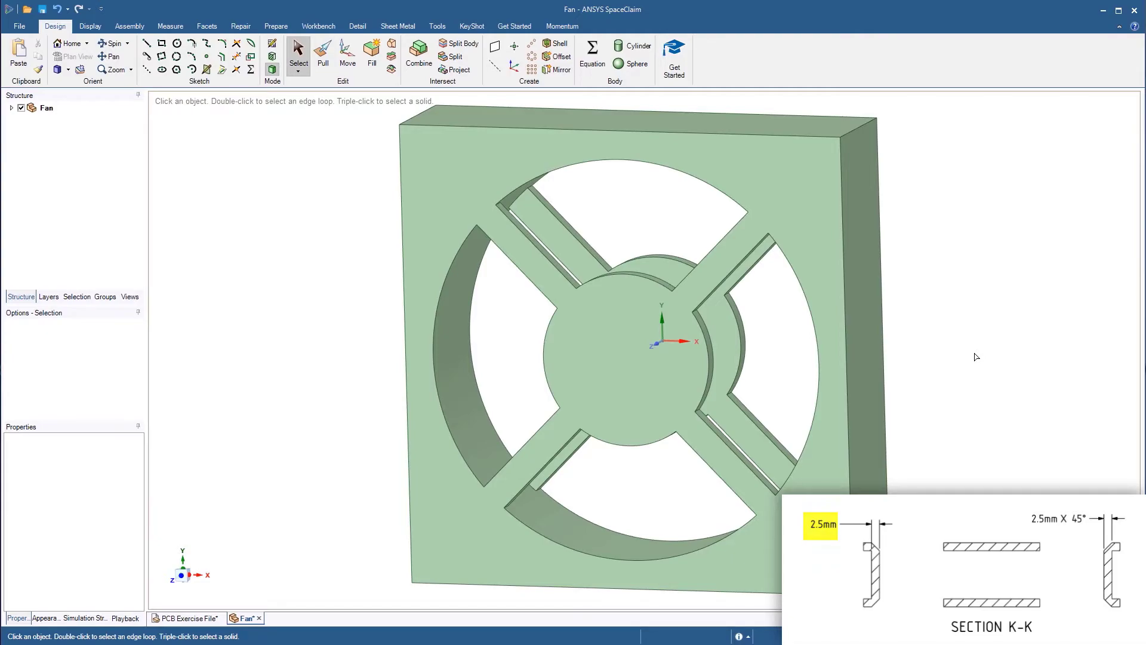
click(821, 189)
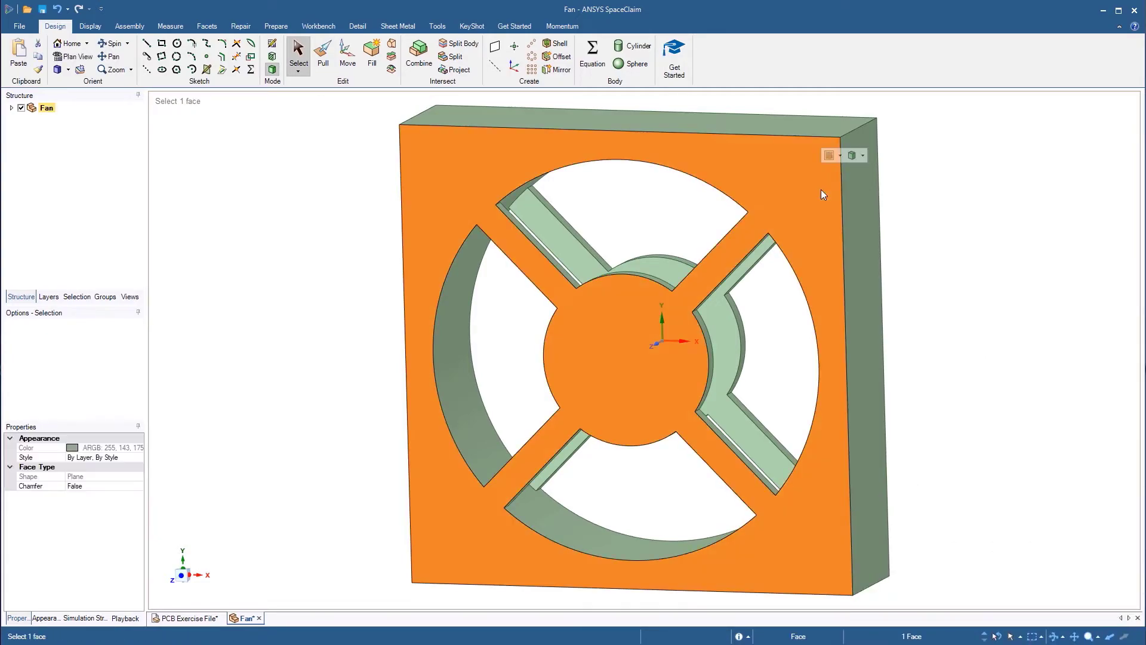
click(272, 44)
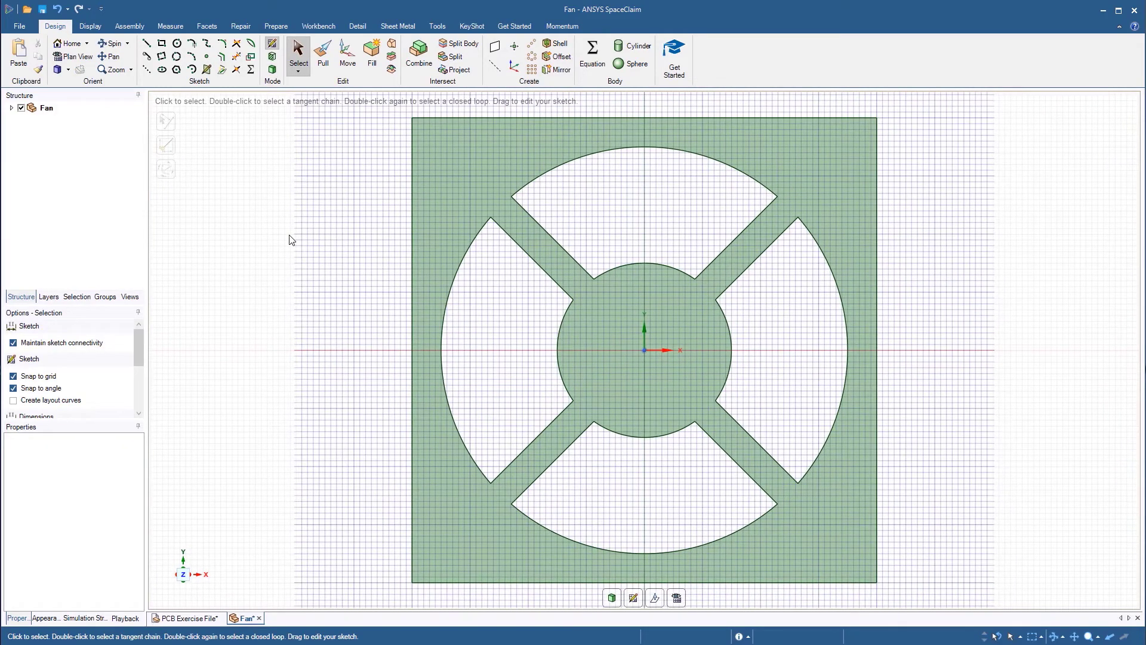
click(177, 43)
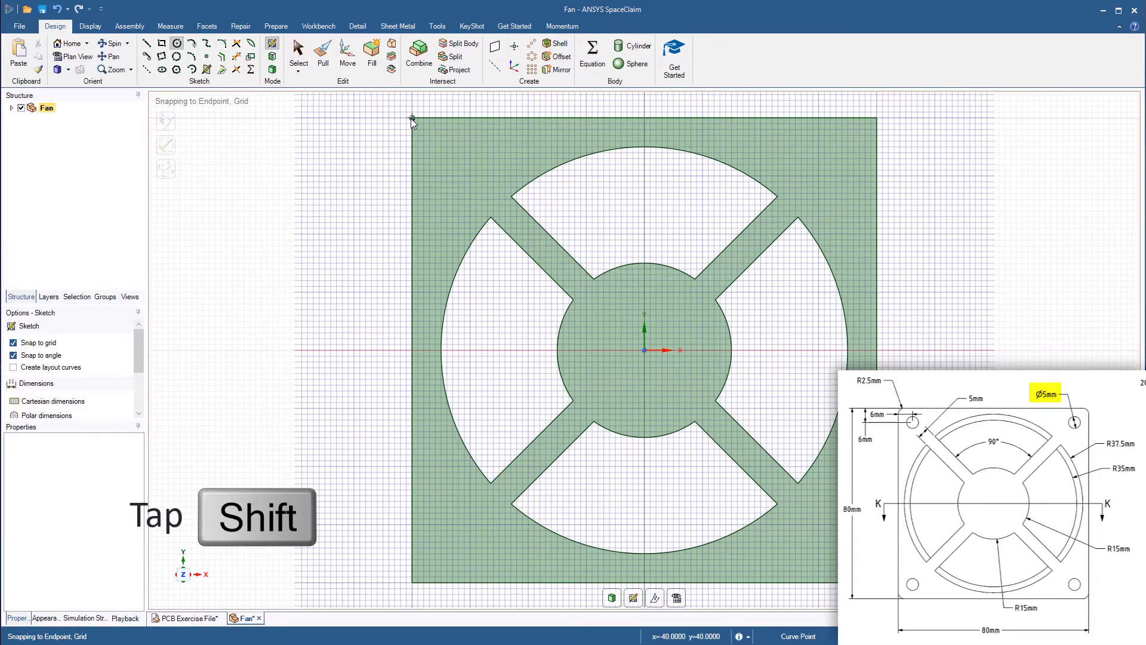
key(shift)
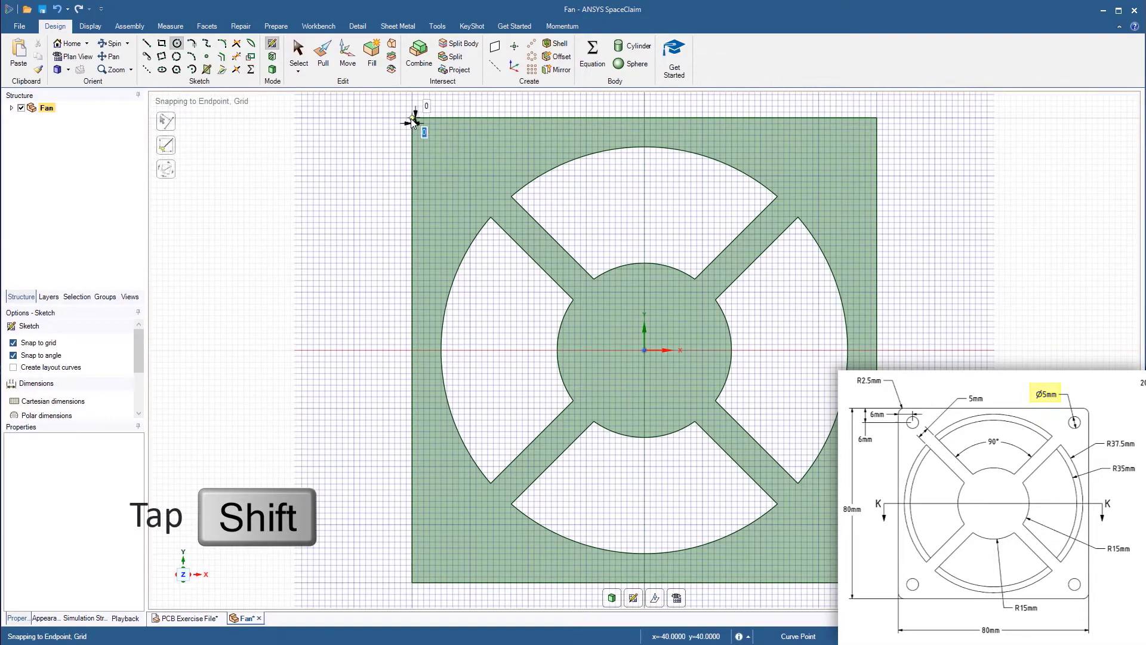
click(446, 151)
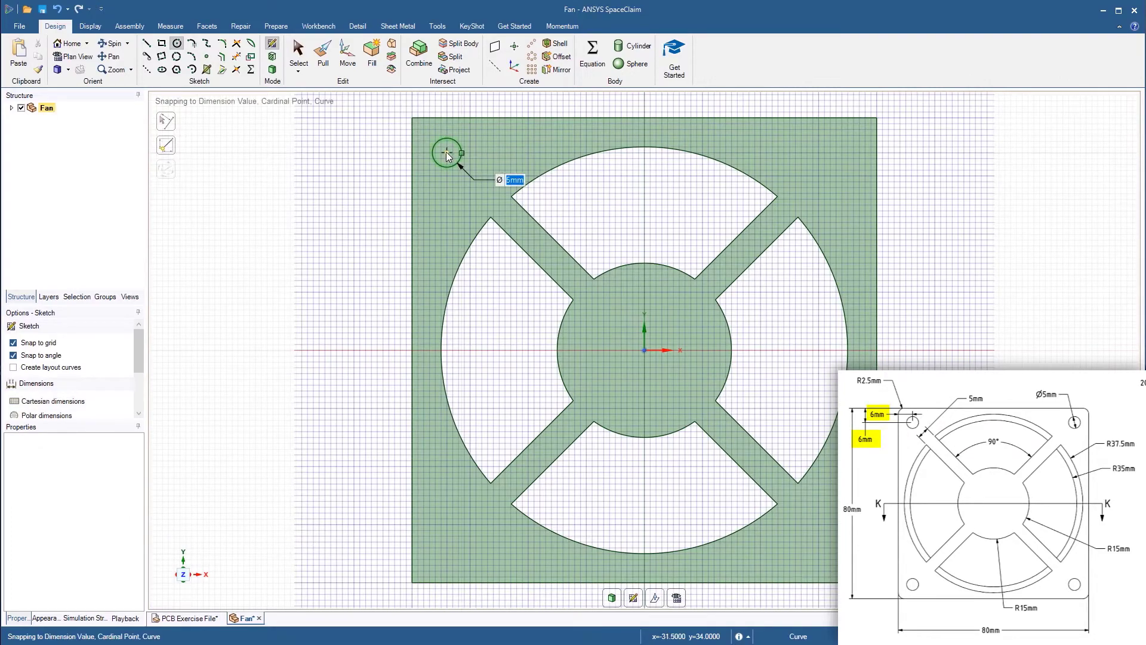
Pull the 5 mm circle back through the block to cut the corner mounting hole
click(322, 60)
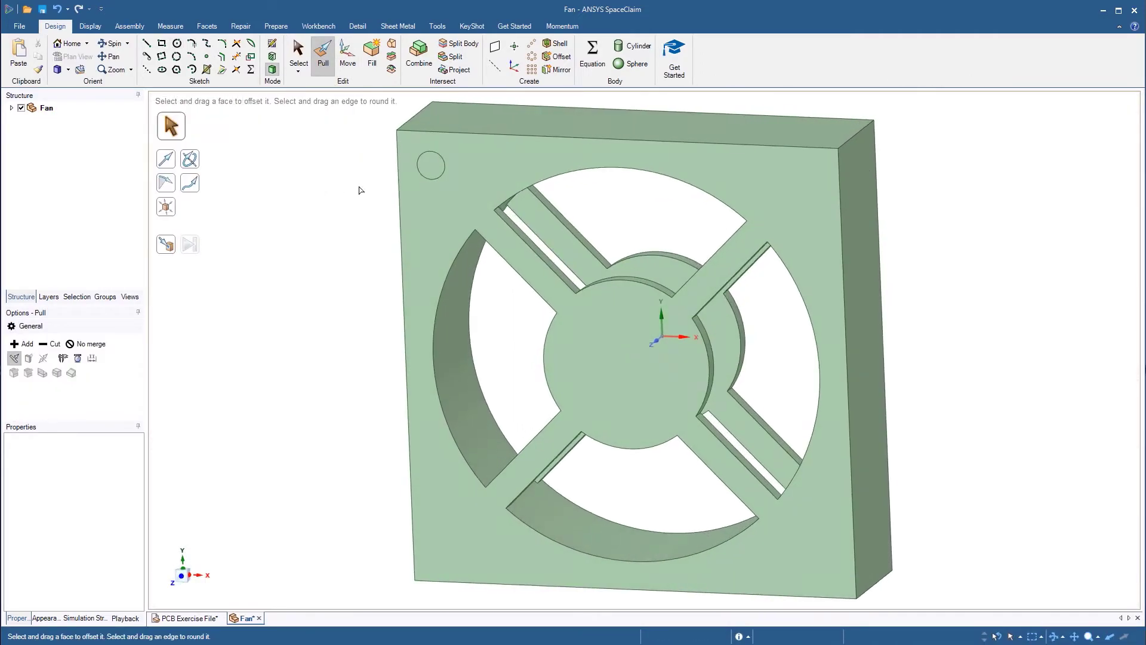
click(429, 171)
drag(428, 171, 490, 121)
Create a one-dimensional circular pattern of the mounting hole about the fan's centre, with a count of 4 over 360°
click(427, 168)
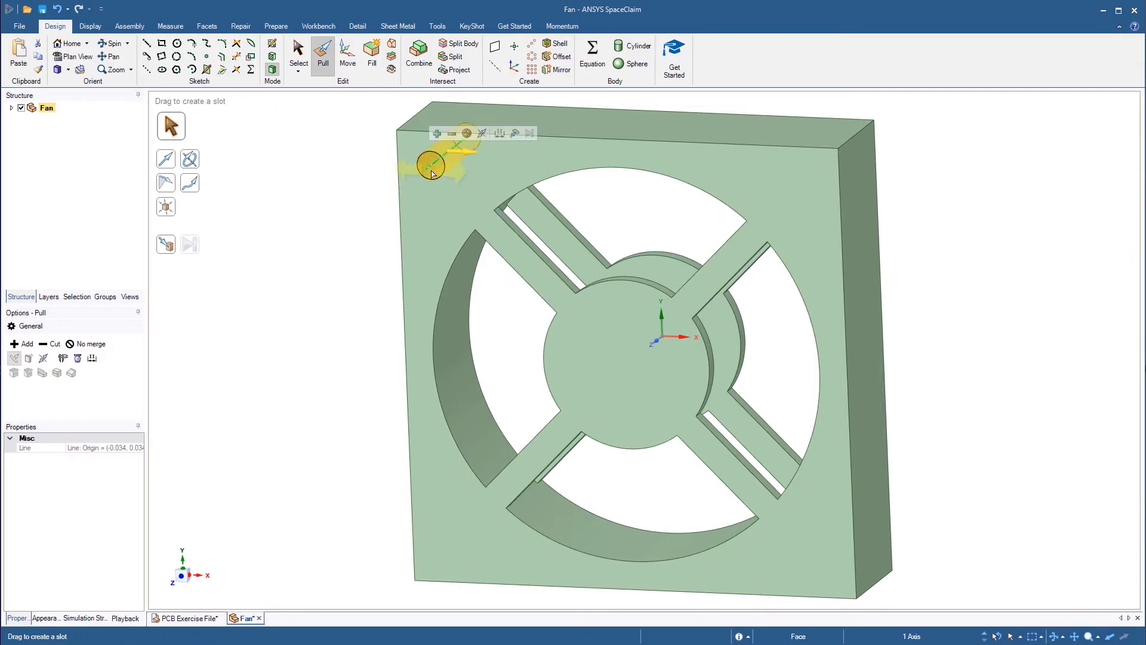
click(531, 57)
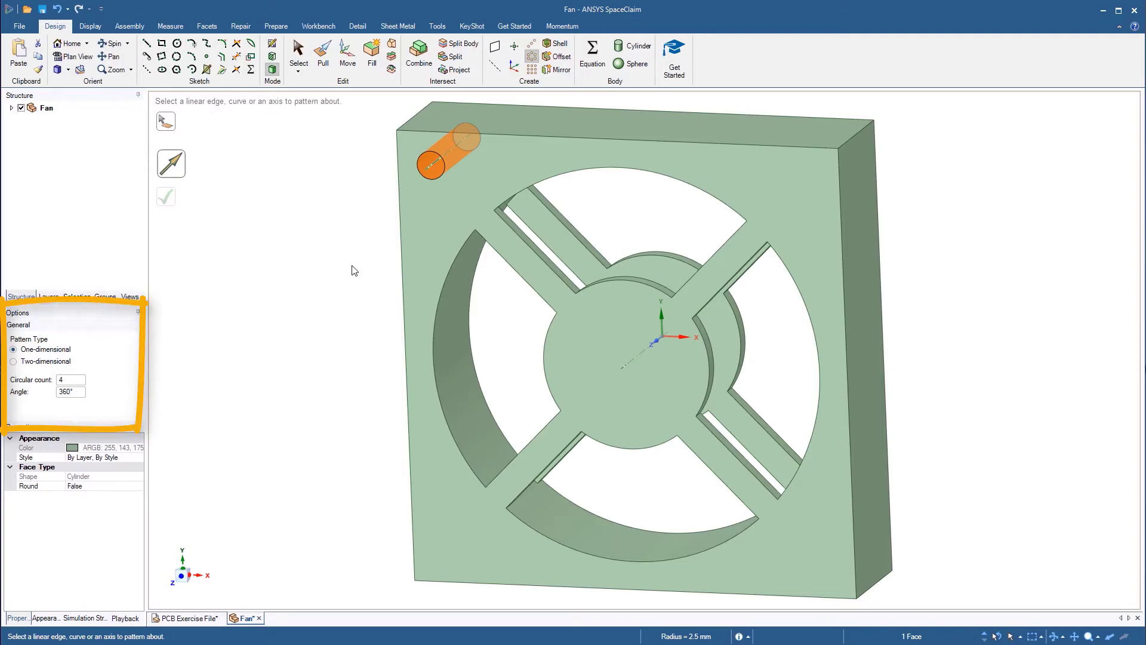
click(442, 283)
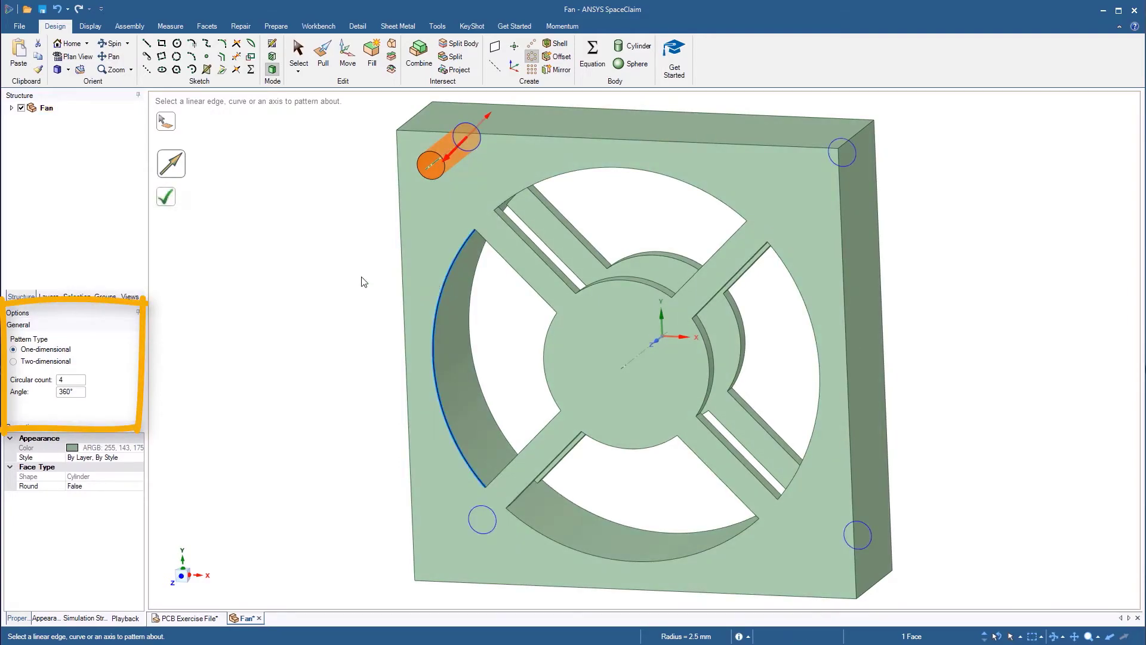
click(178, 202)
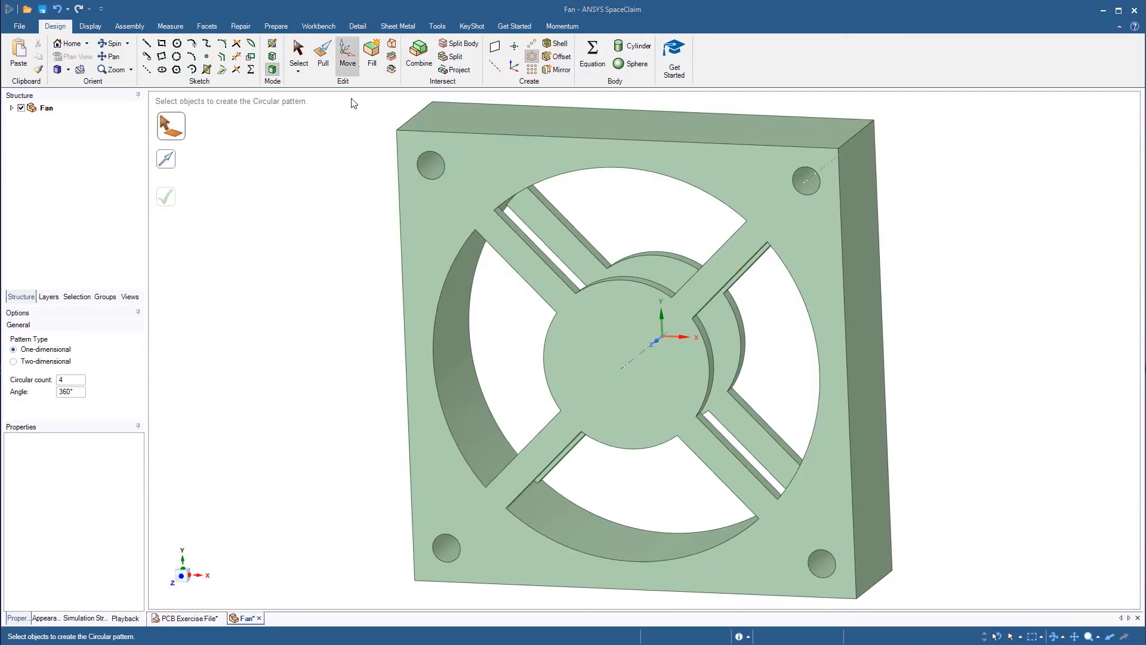
click(324, 59)
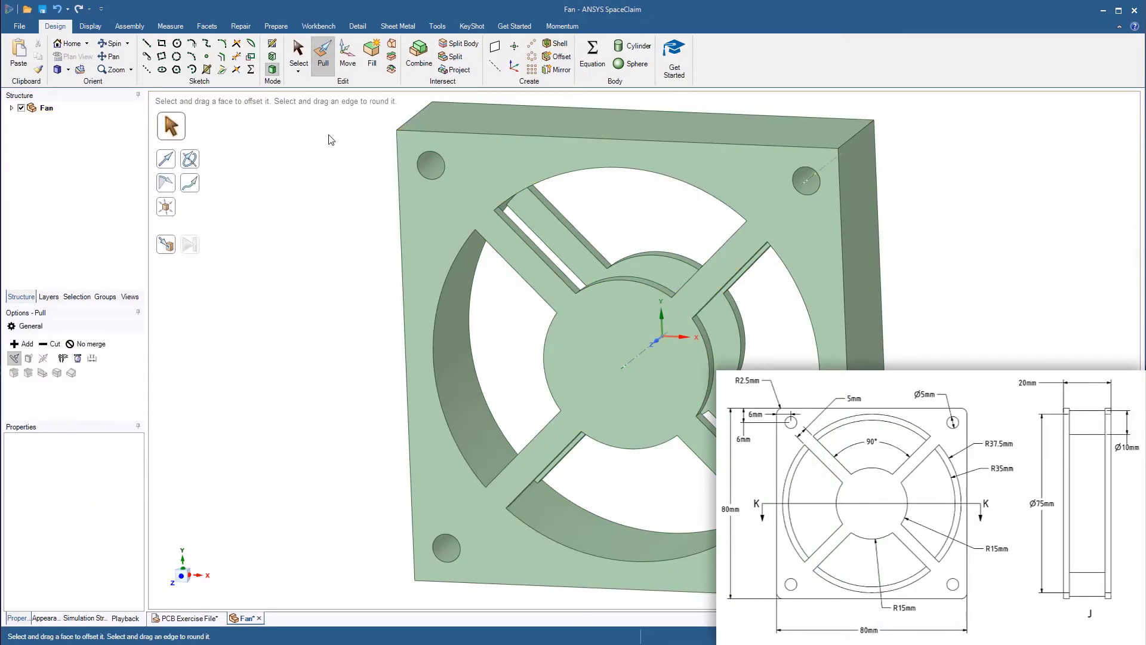
Round the four outer corner edges of the fan block with a 2.5 mm radius
click(860, 132)
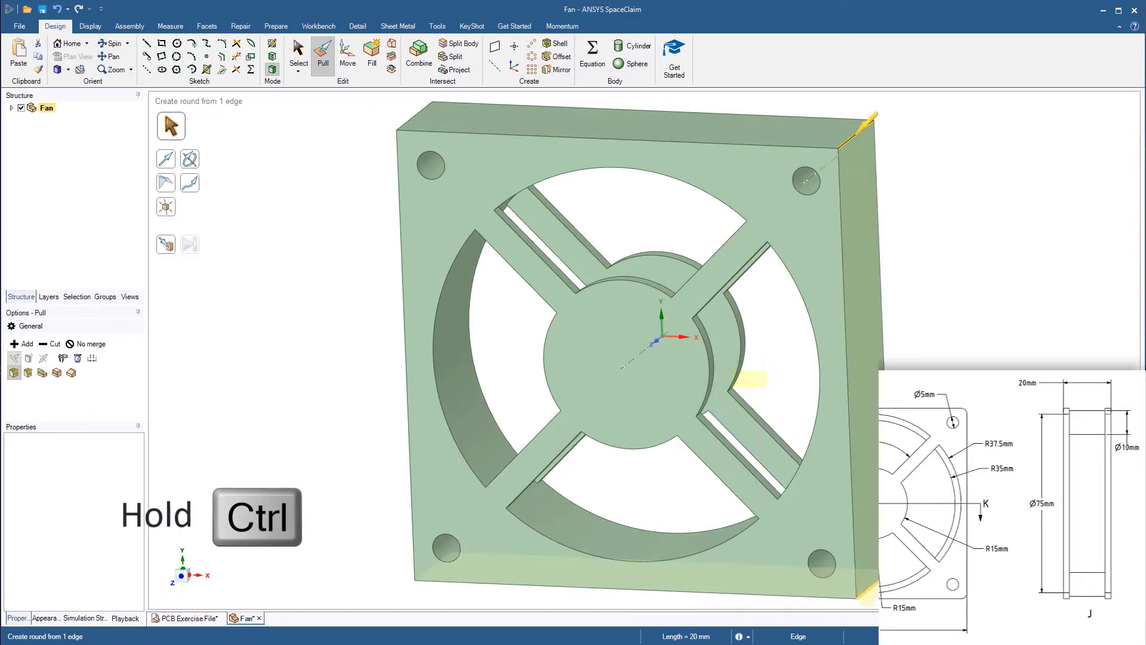
ctrl+click(874, 584)
ctrl+click(419, 117)
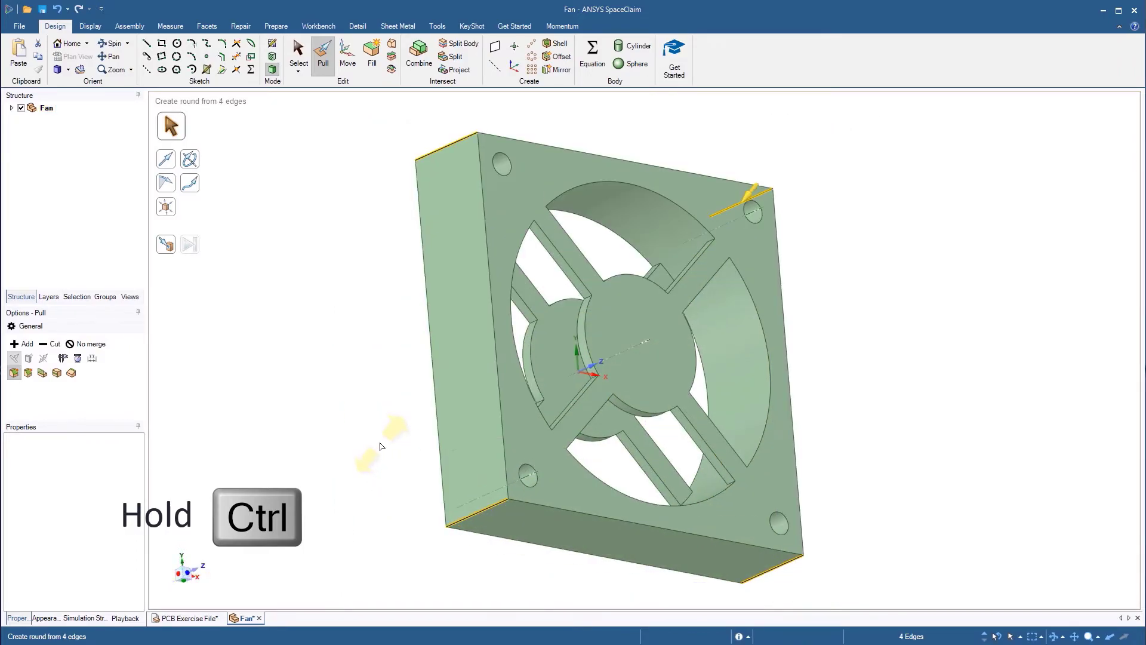
text(2.5)
key(Return)
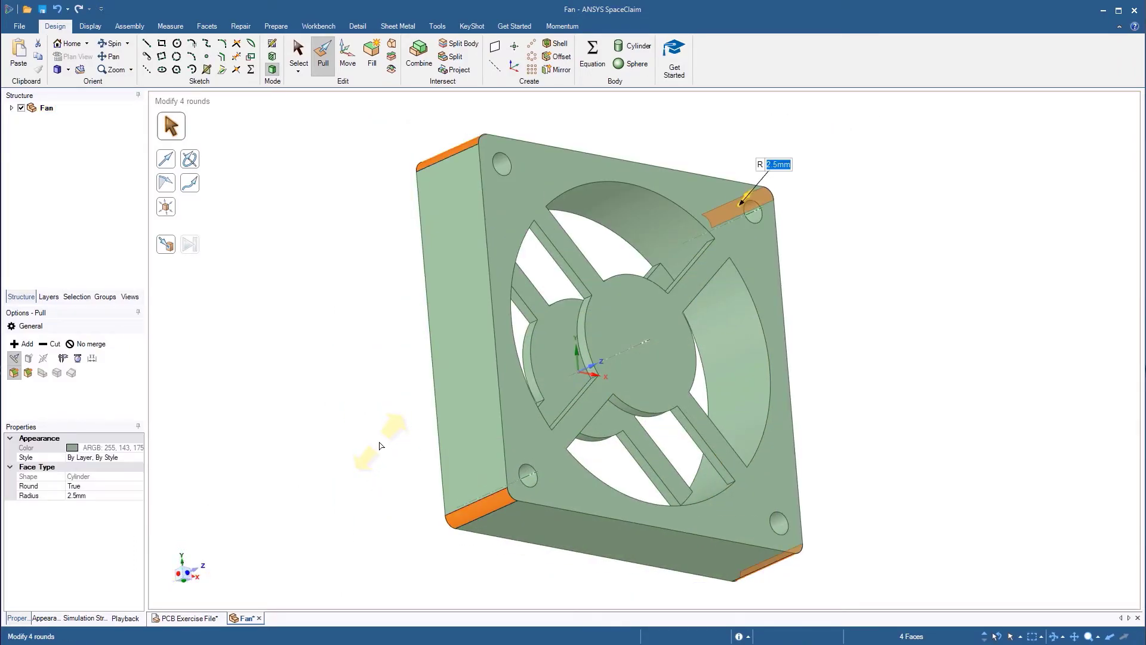
click(378, 444)
key(h)
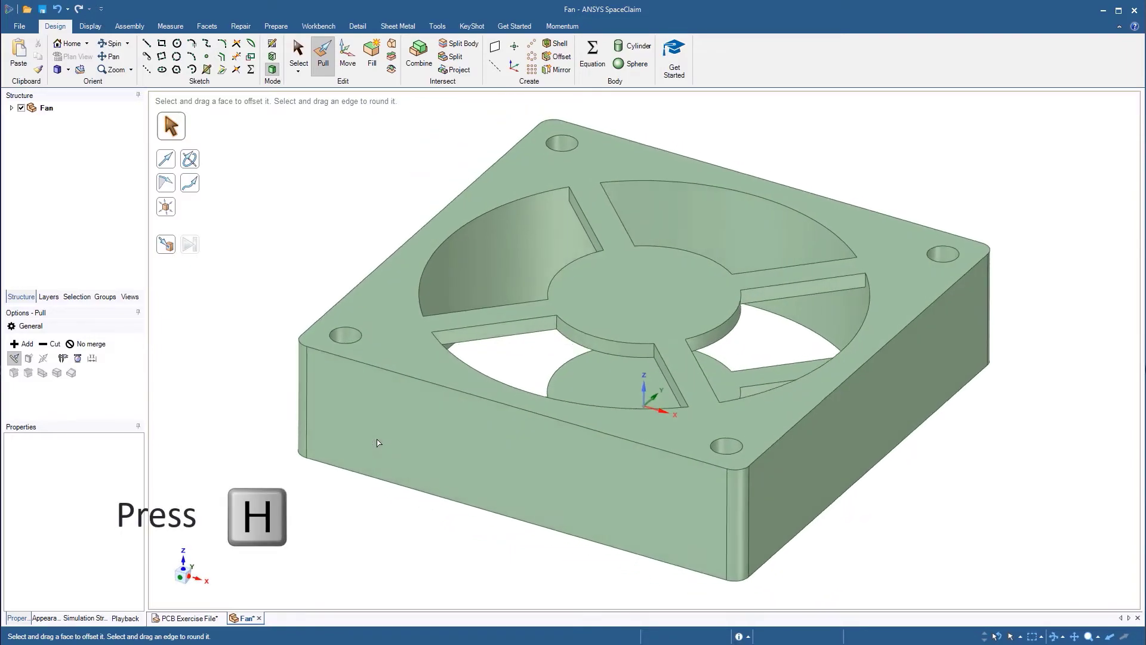
Shell the fan body with a 2.5 mm wall thickness, removing its four outer side faces
key(s)
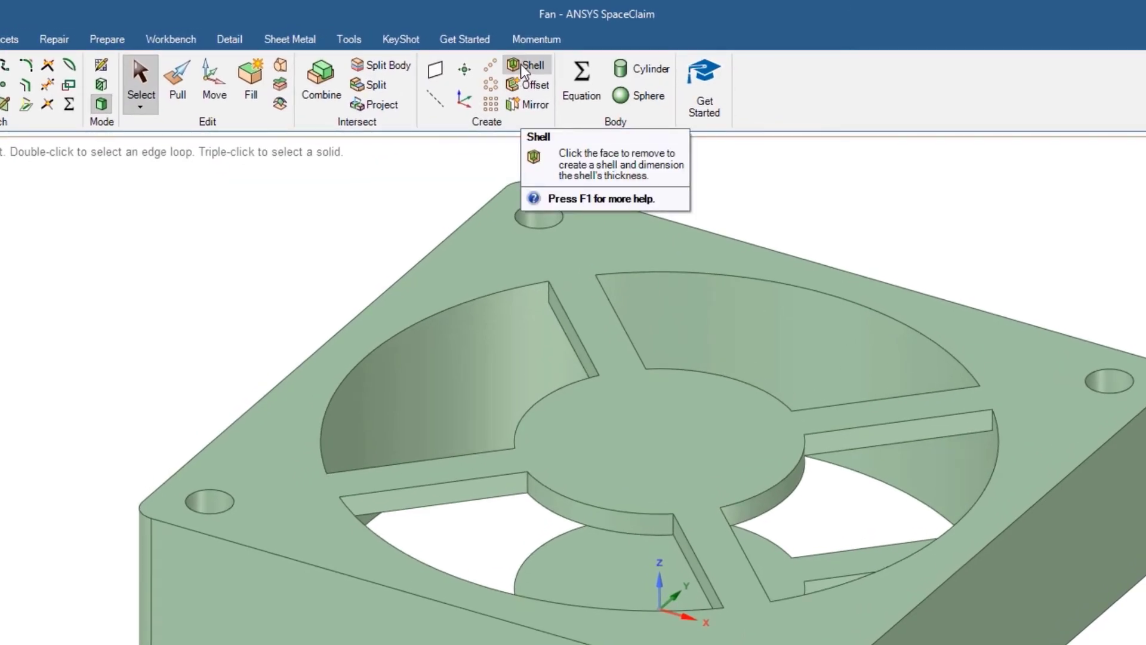
click(521, 64)
click(1039, 501)
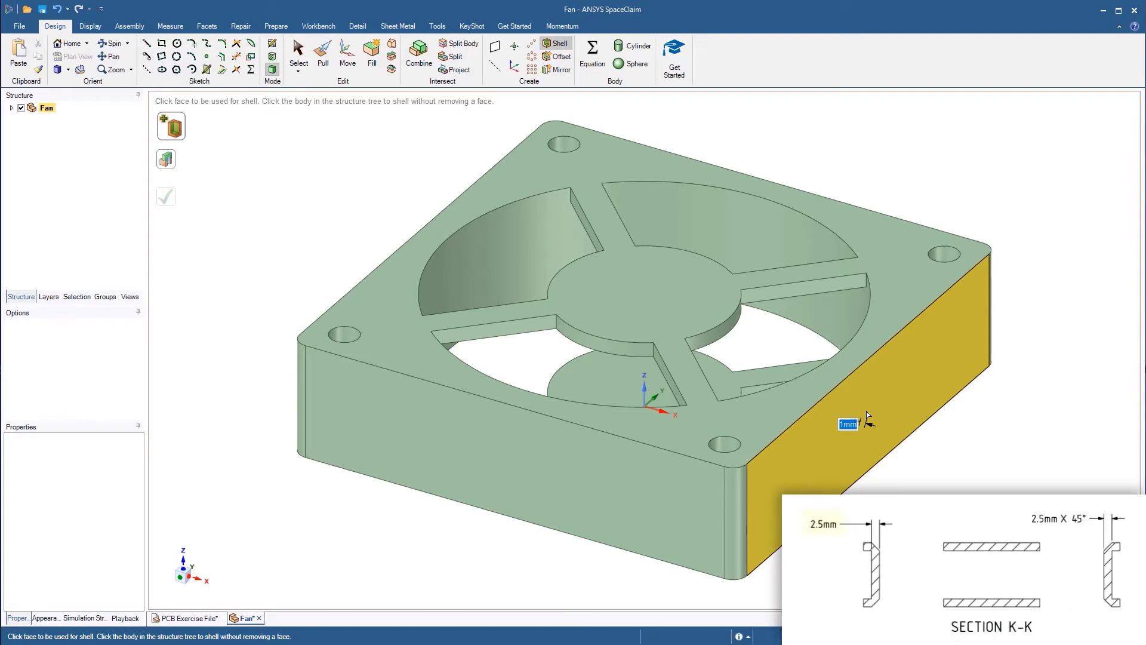
text(2.5)
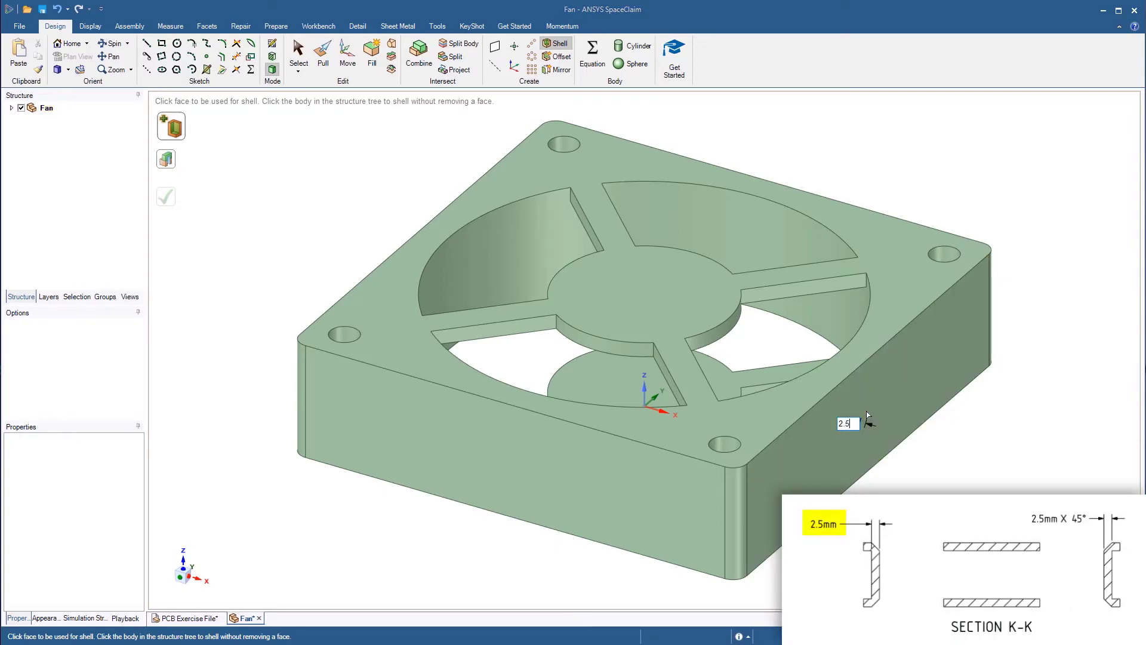
key(Return)
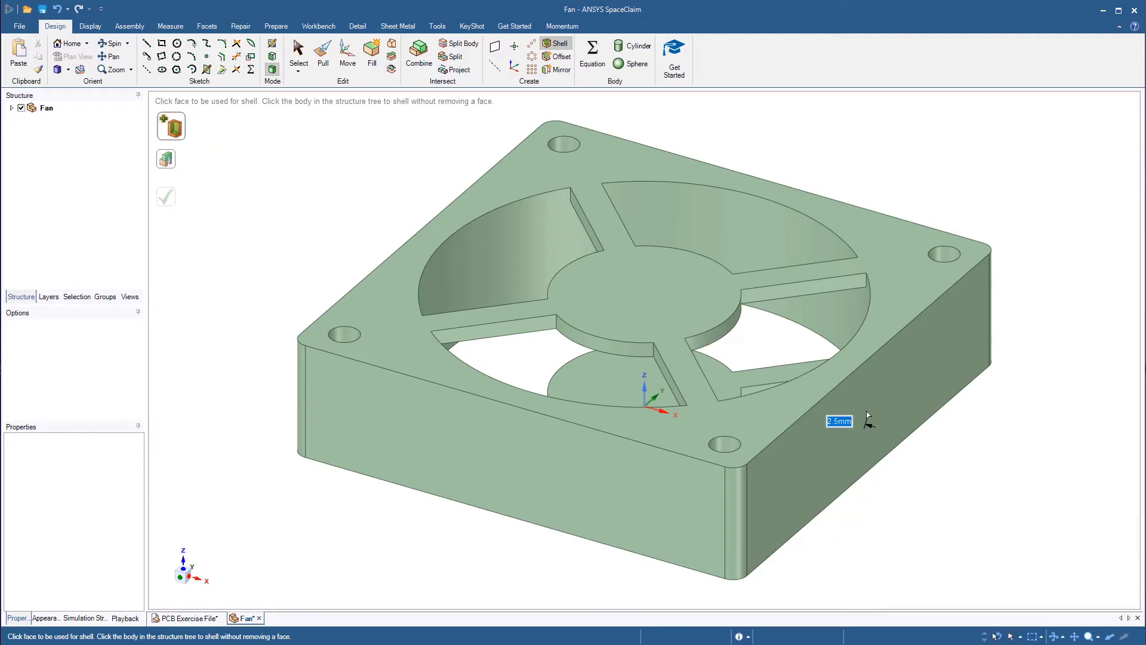
click(902, 396)
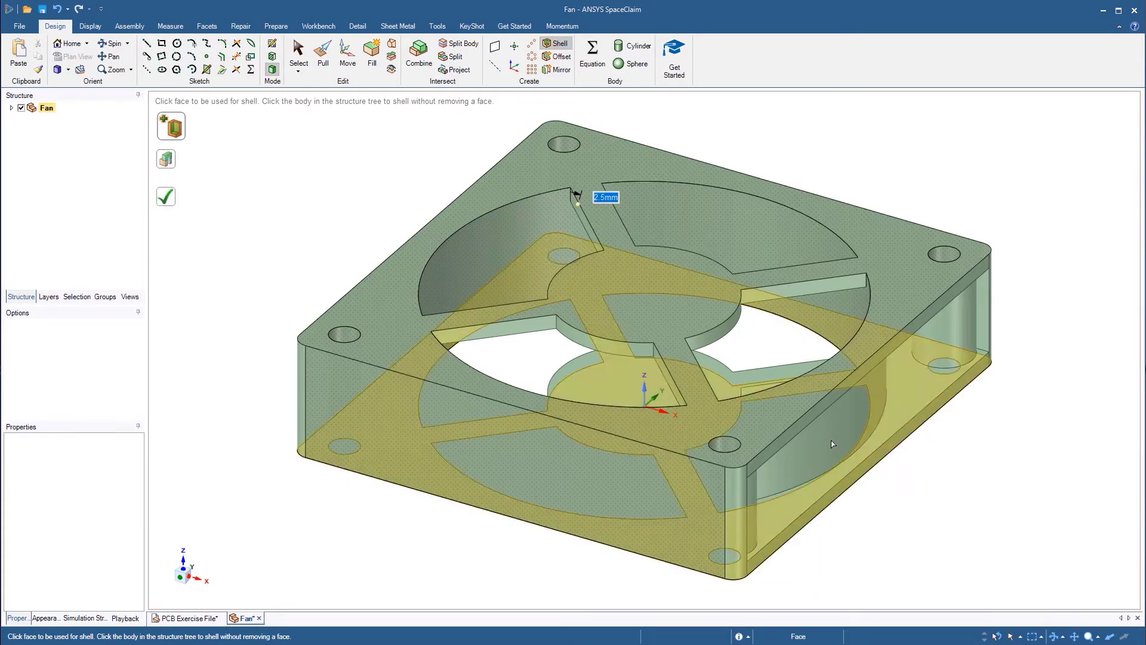
middle_drag(612, 496, 468, 320)
click(507, 388)
middle_drag(720, 527, 834, 578)
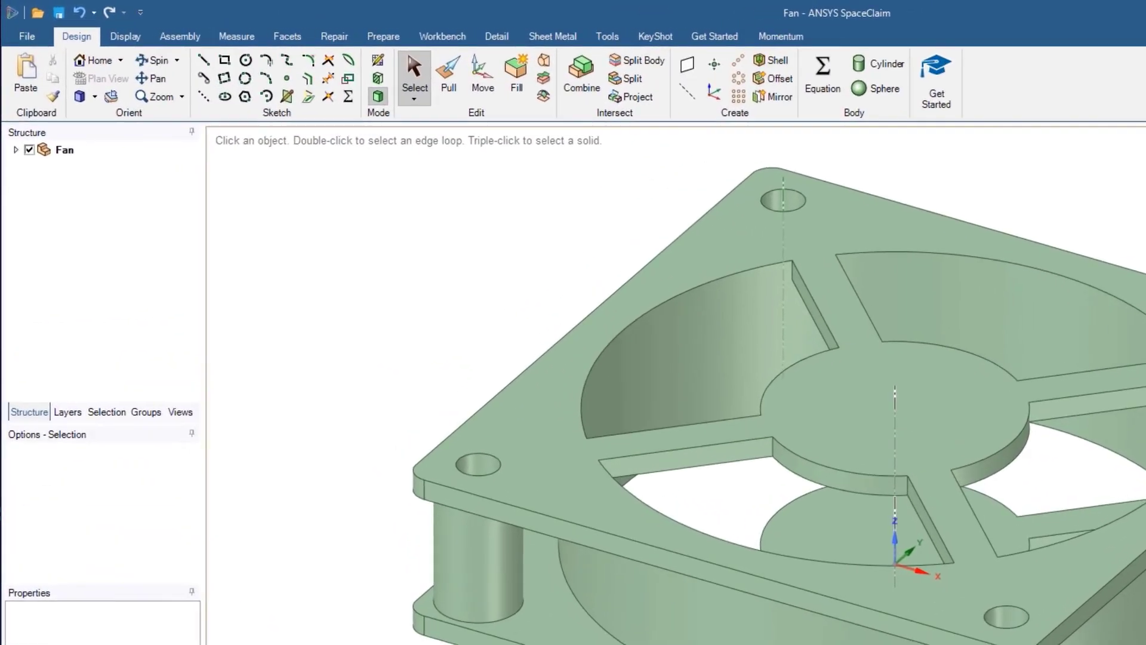
Chamfer the outer arc edges of the fan openings on both plates by 2.5 mm, selecting all edges with the same length
click(660, 525)
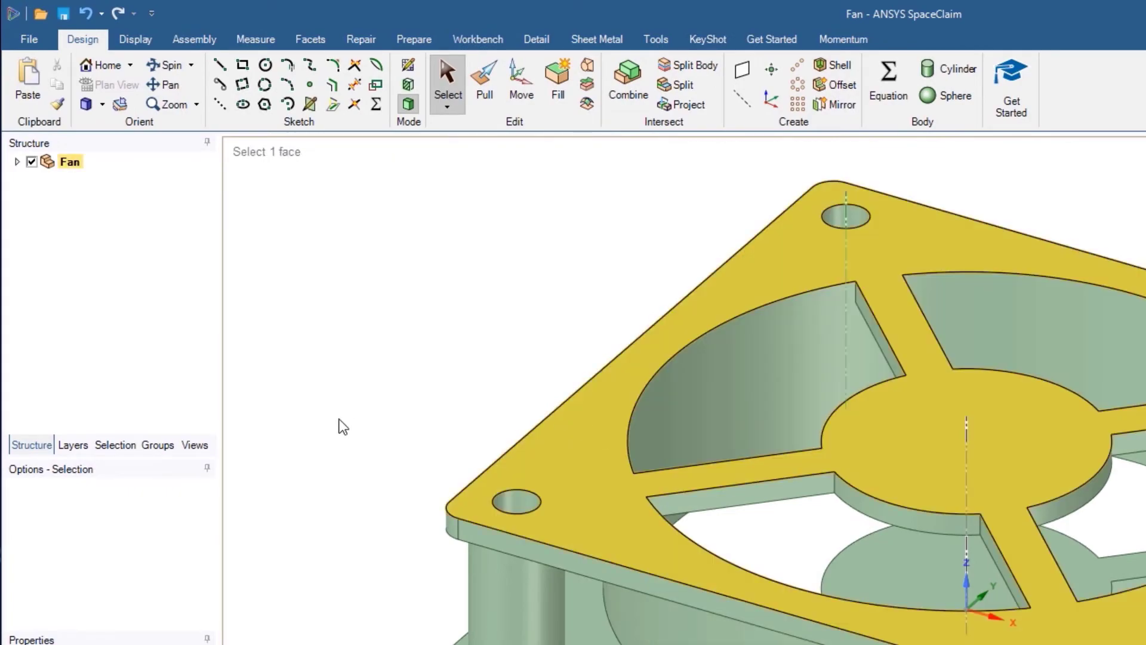
click(341, 428)
click(111, 448)
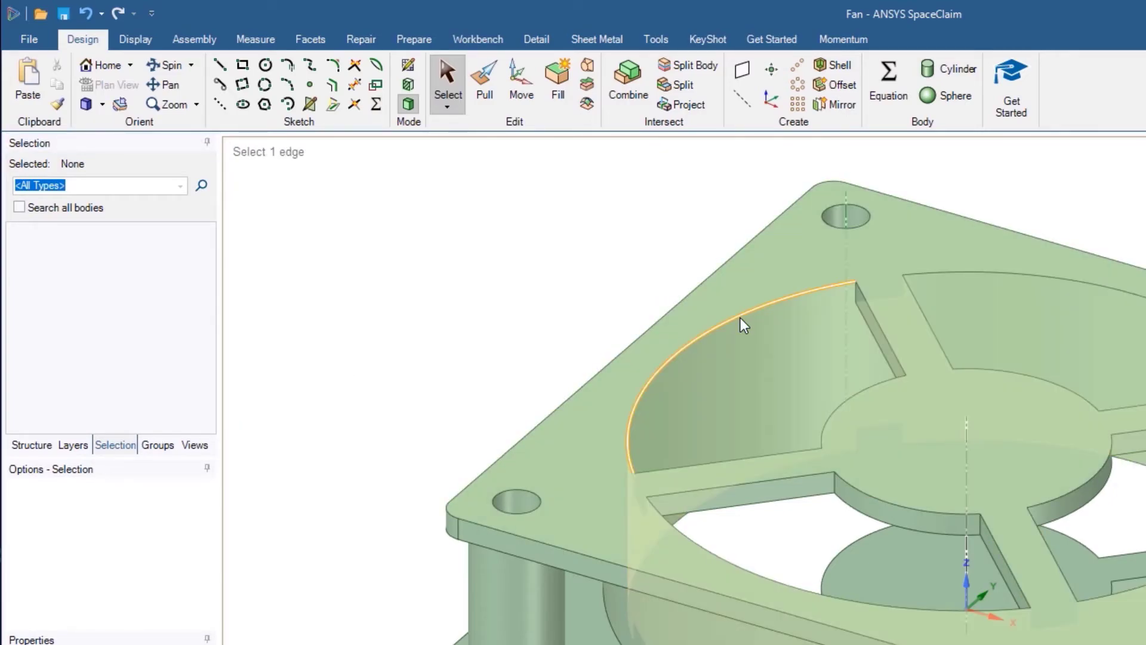
click(740, 318)
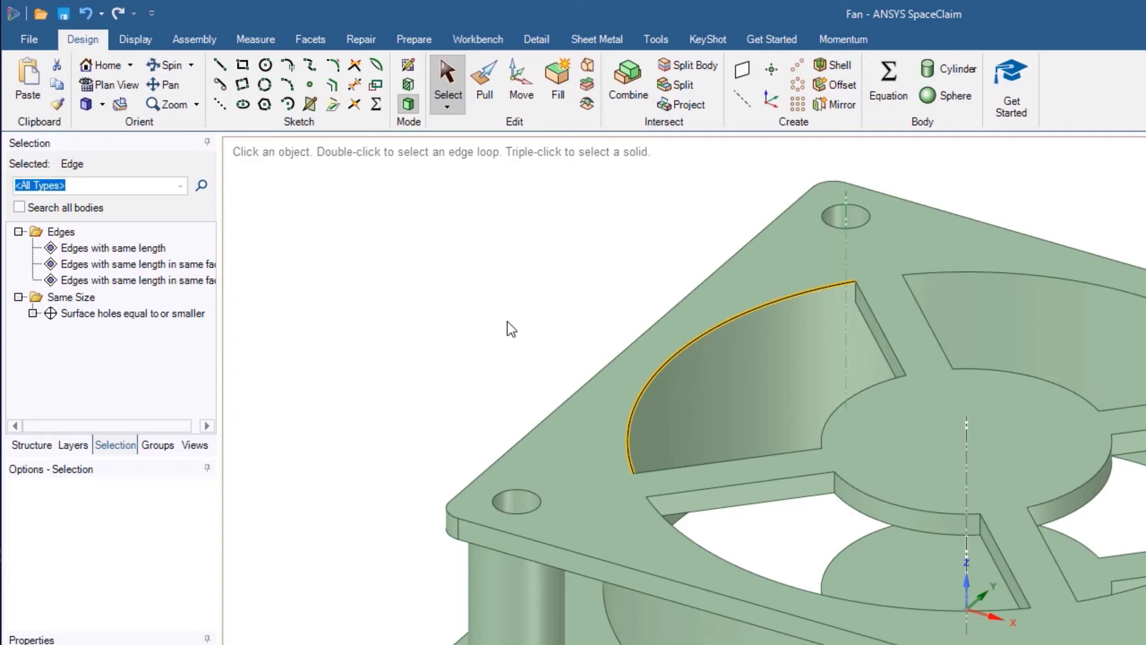
click(133, 248)
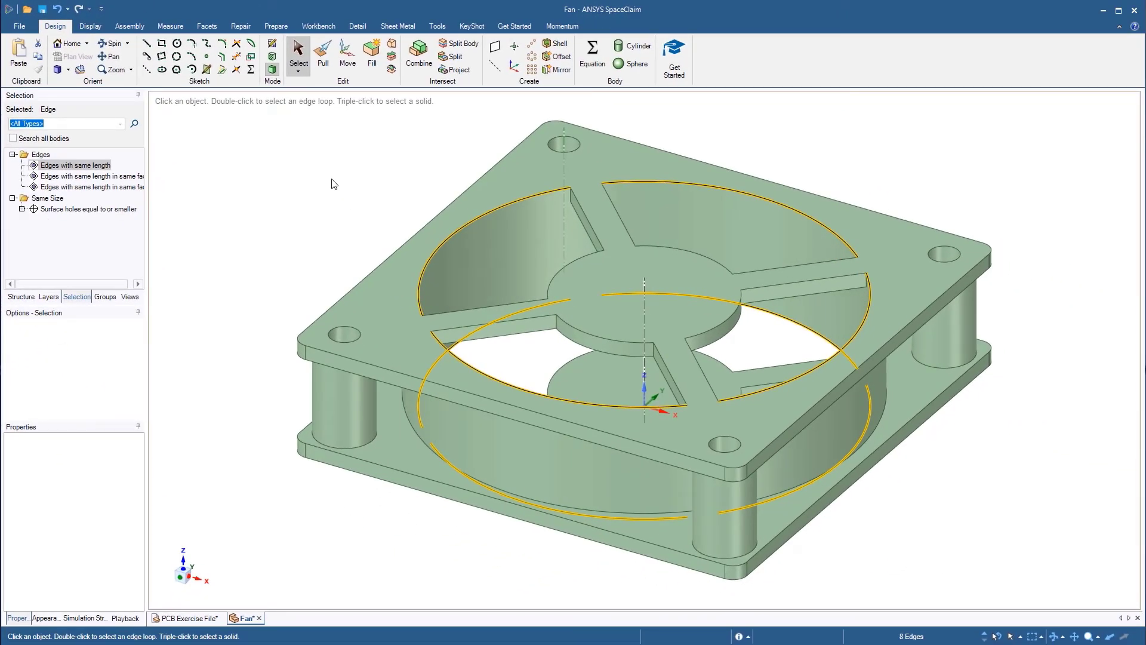
click(323, 54)
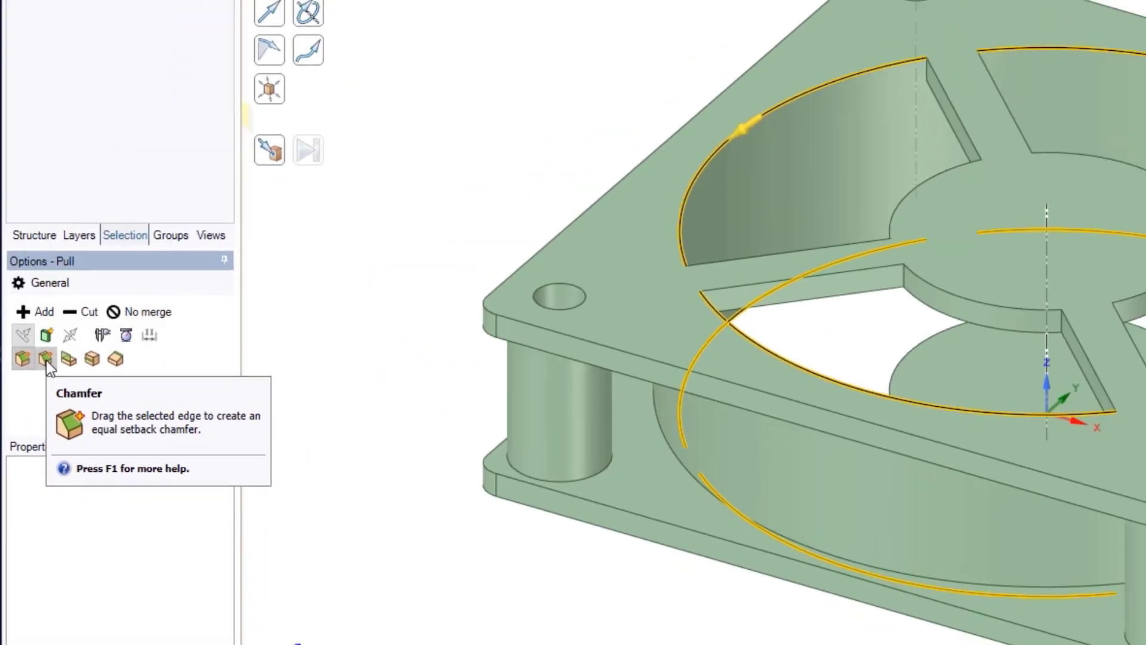
click(56, 351)
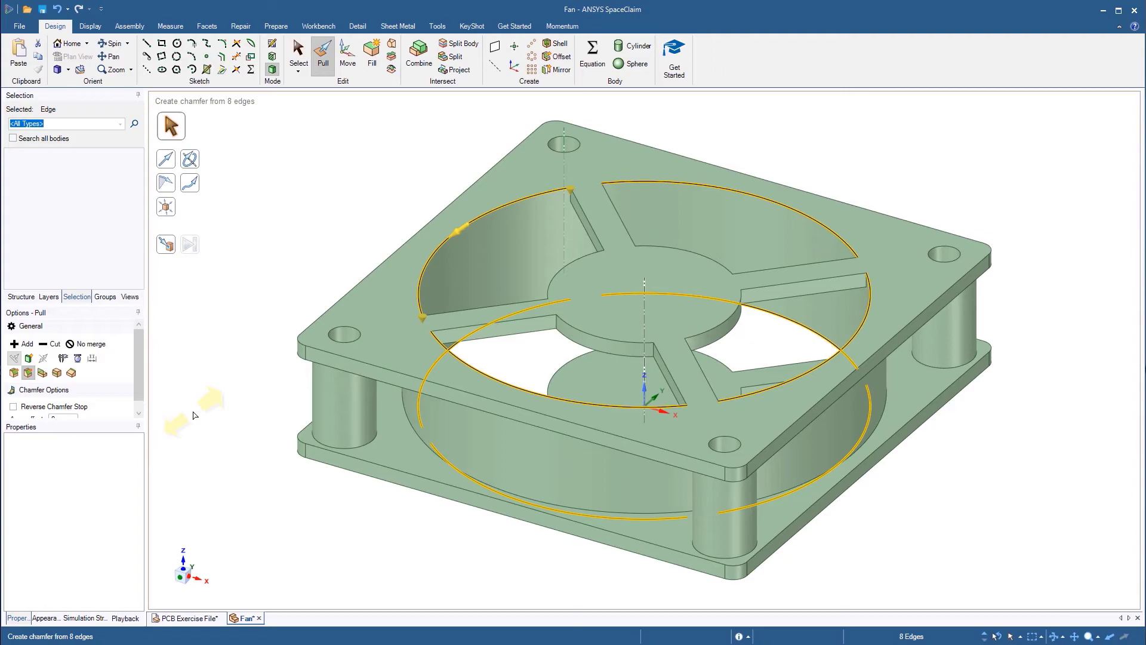
text(2.5)
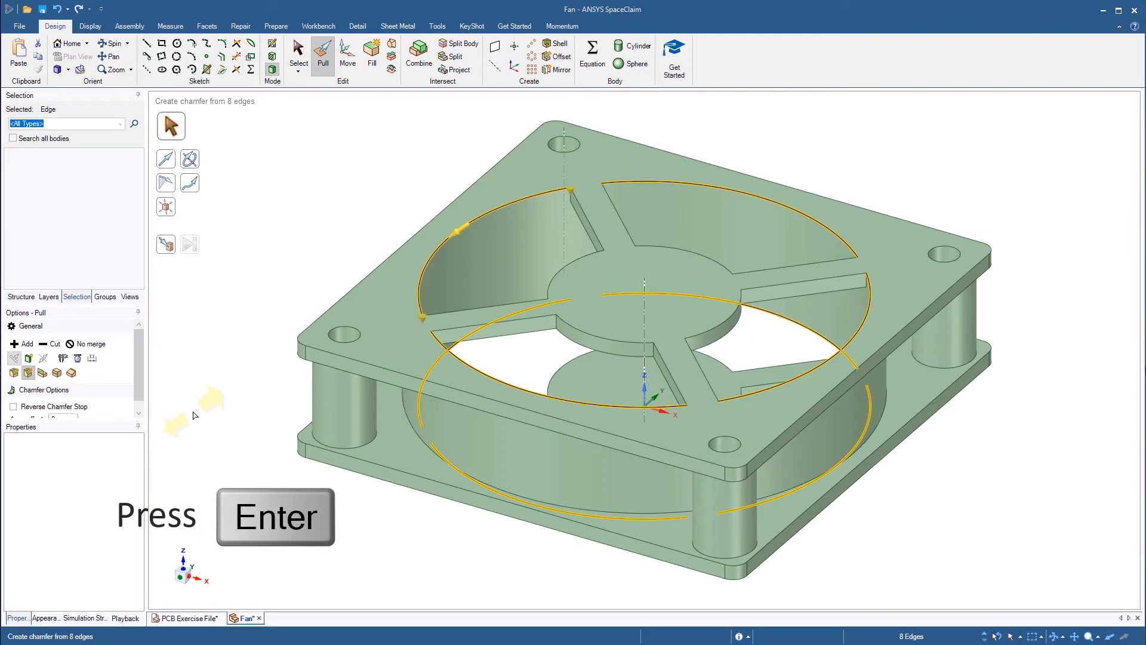
key(Return)
key(Escape)
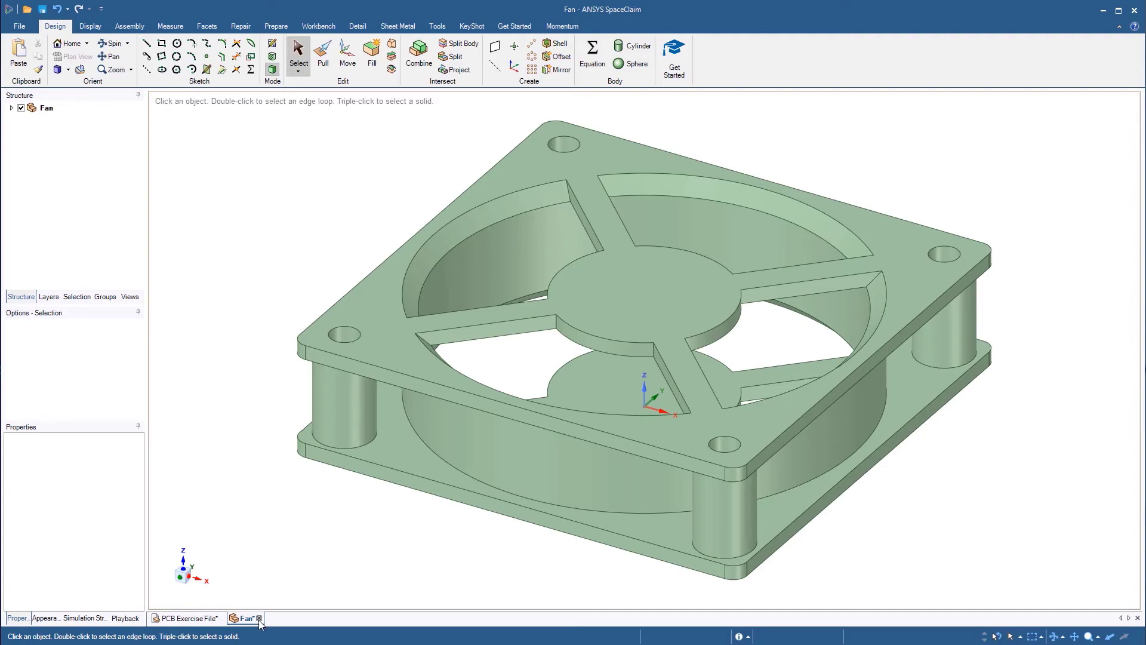
Close the separate Fan design and activate the top-level PCB Exercise File component
drag(259, 619, 277, 532)
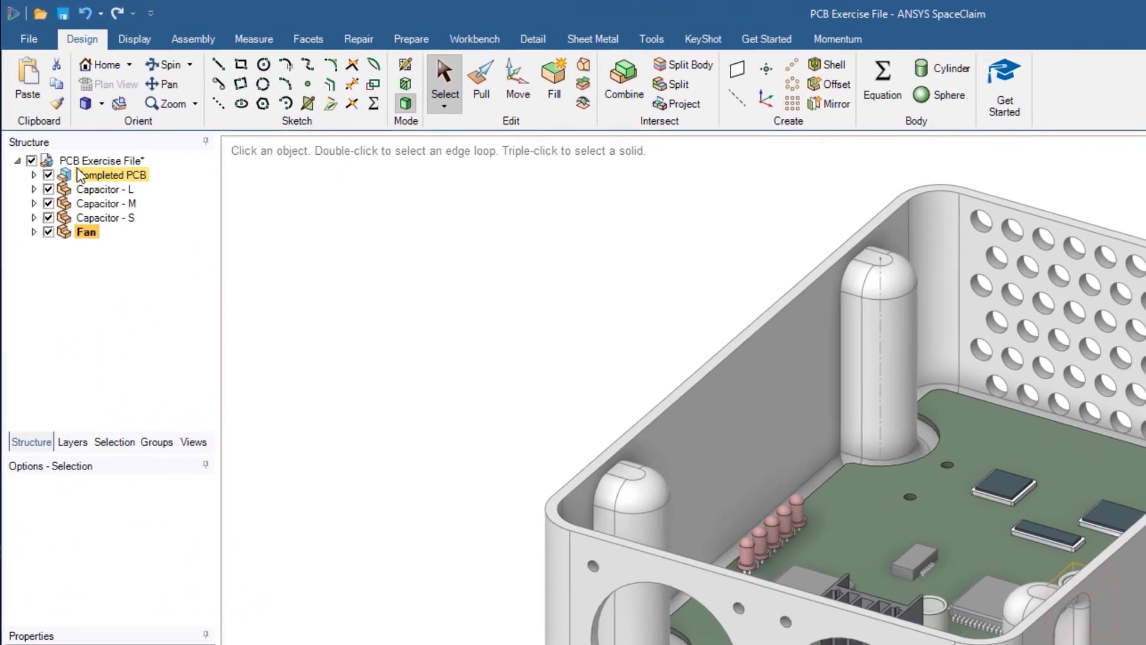
click(54, 109)
right_click(82, 162)
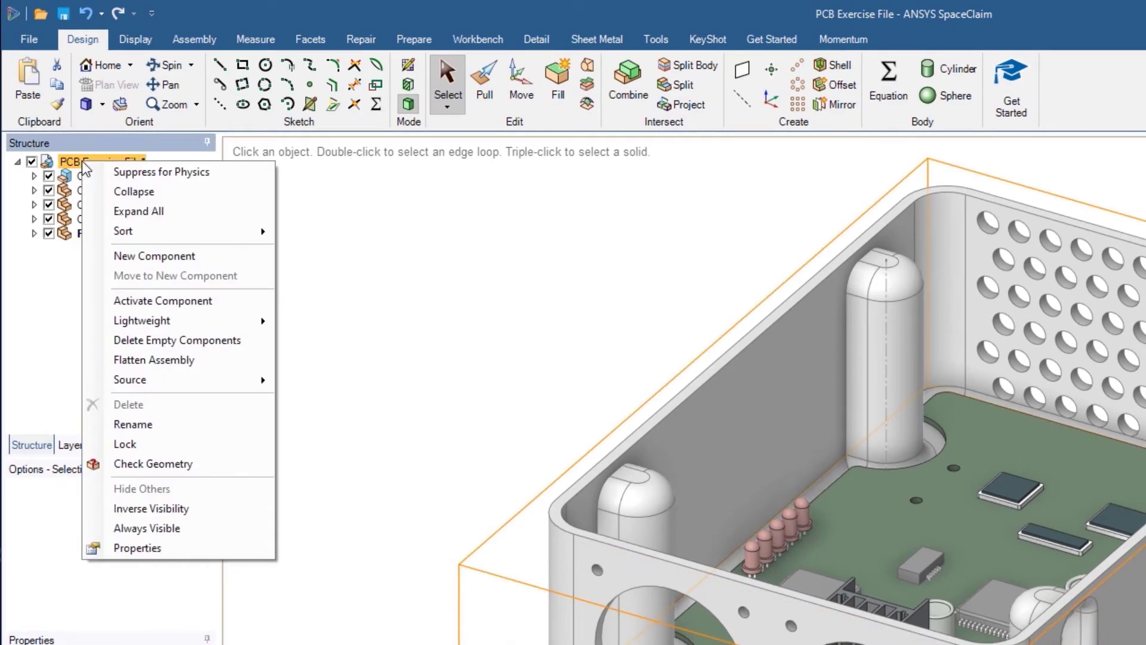
click(181, 300)
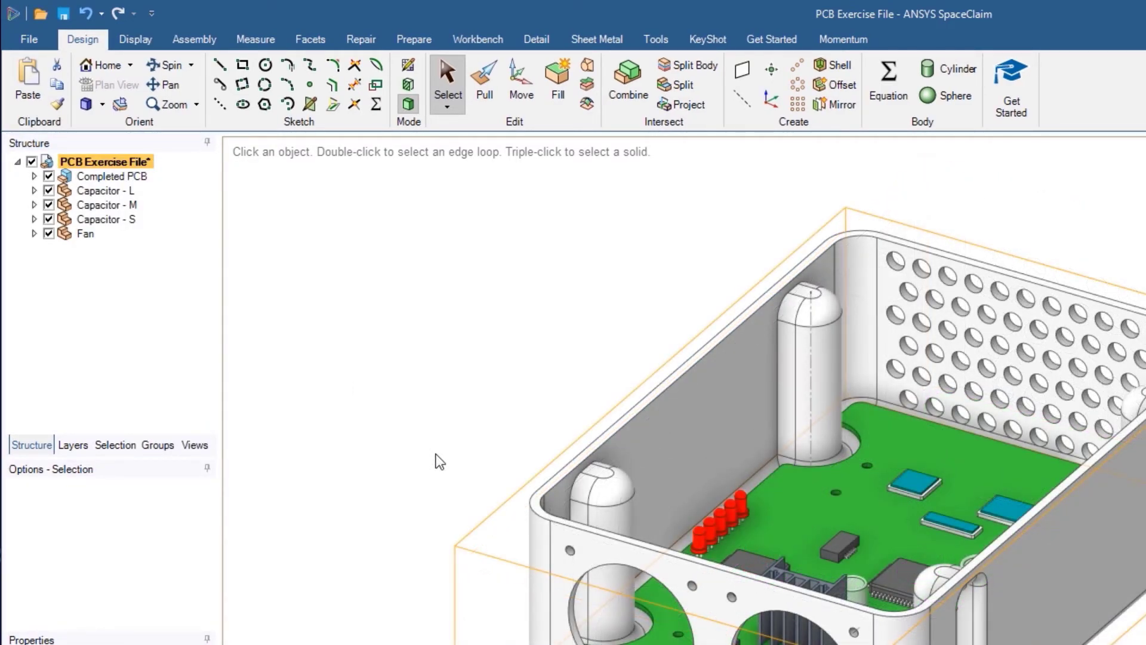
Duplicate the Fan component and move the copy along the X axis clear of the enclosure
click(87, 233)
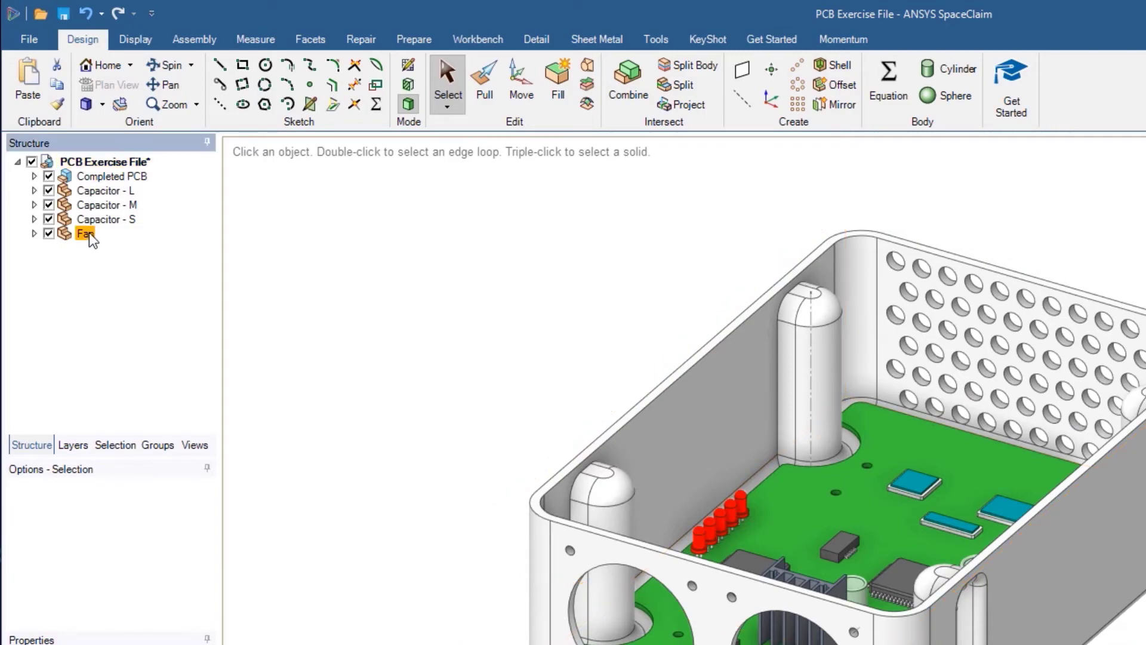
click(56, 81)
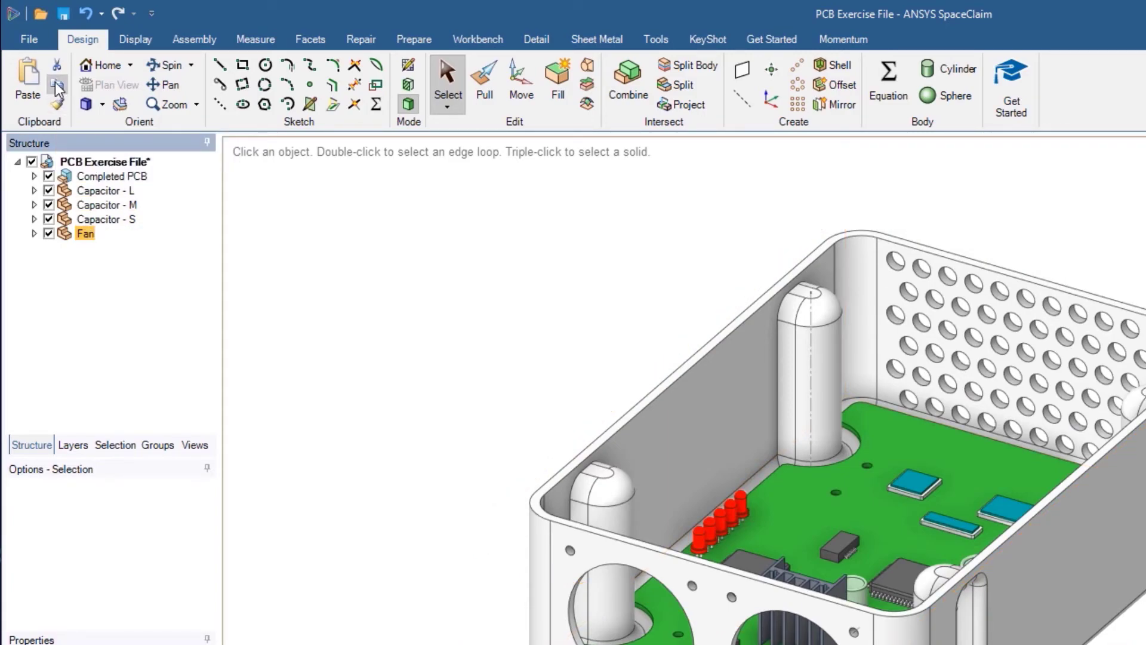
click(22, 81)
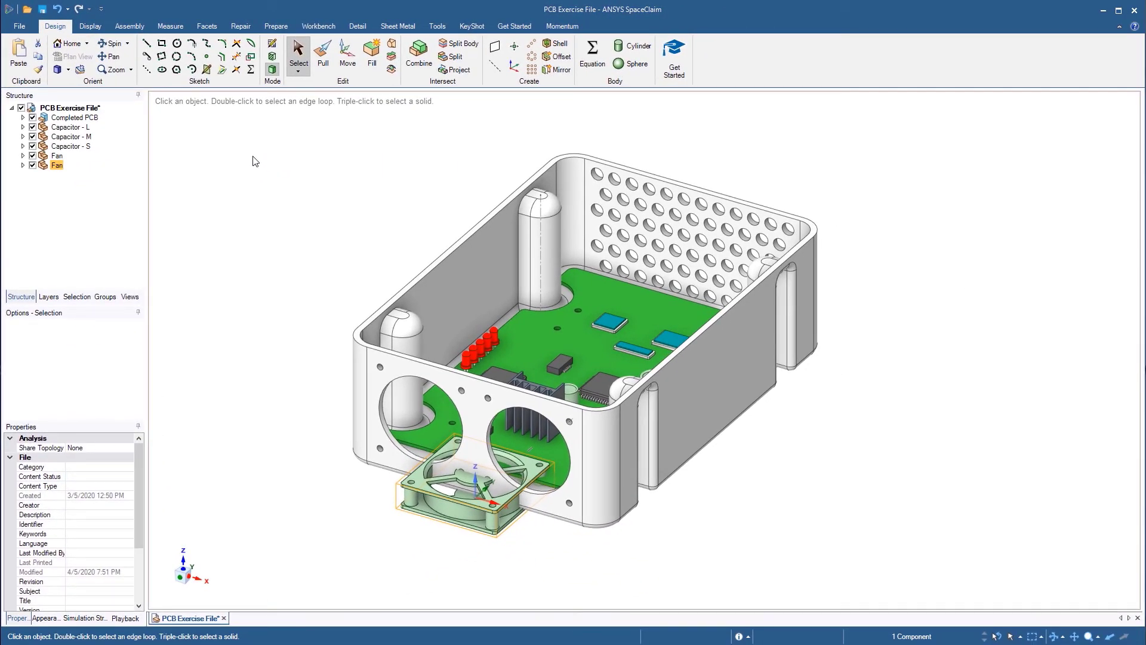
click(347, 54)
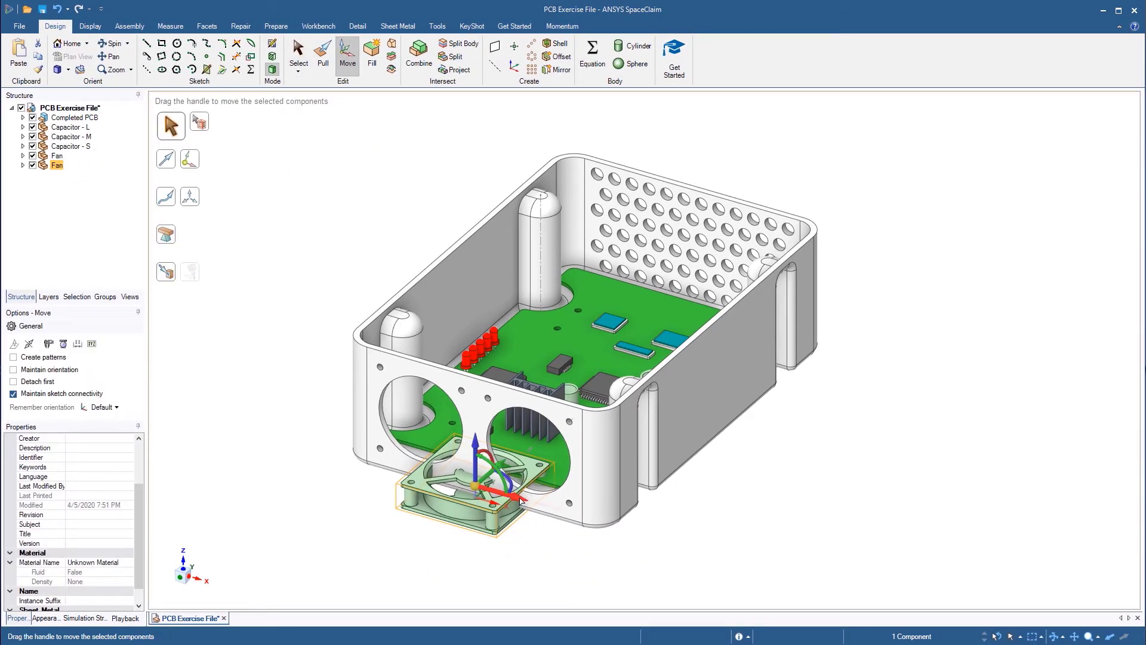
drag(521, 500, 690, 555)
click(225, 422)
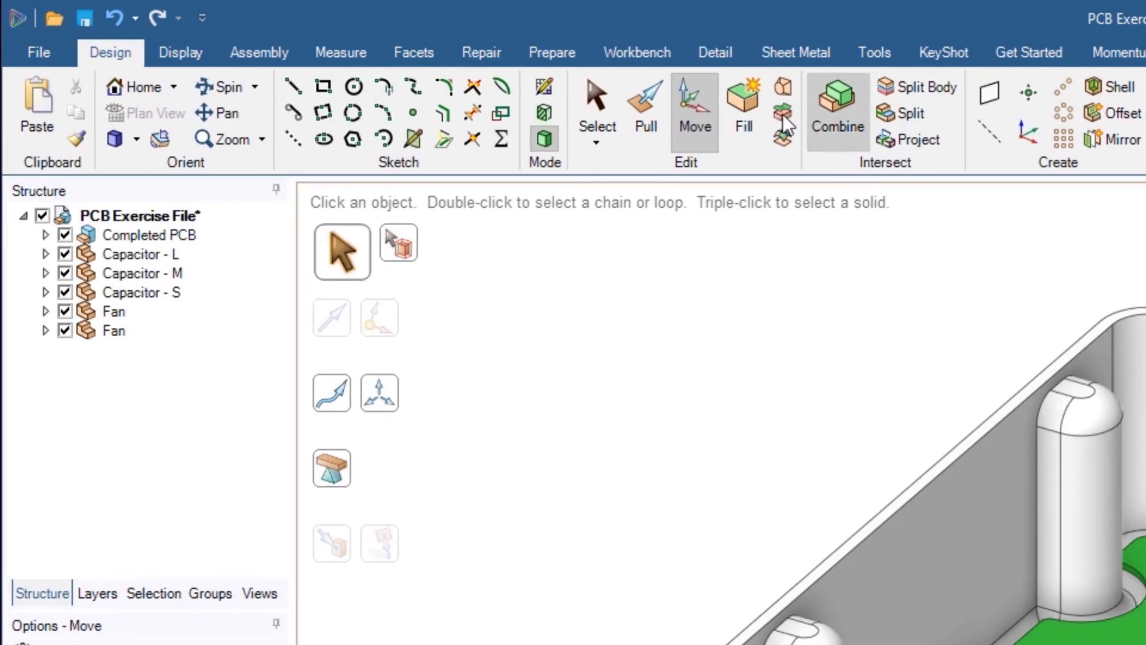
Align the original fan's inner cylindrical face with the left circular opening in the enclosure's front wall
click(222, 52)
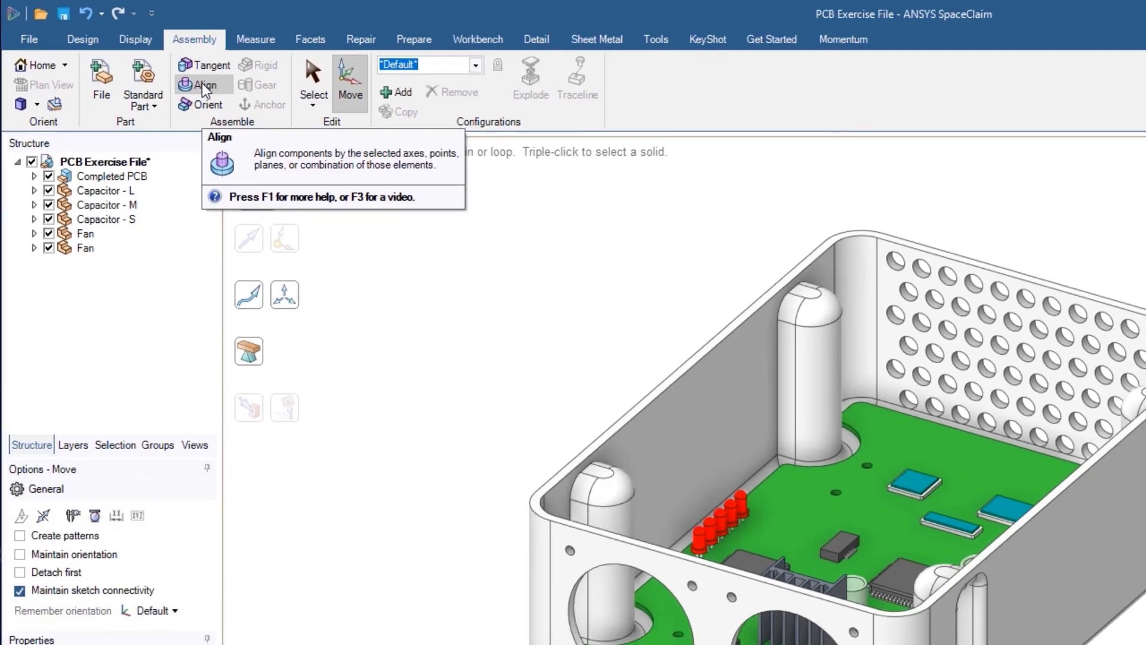
click(268, 113)
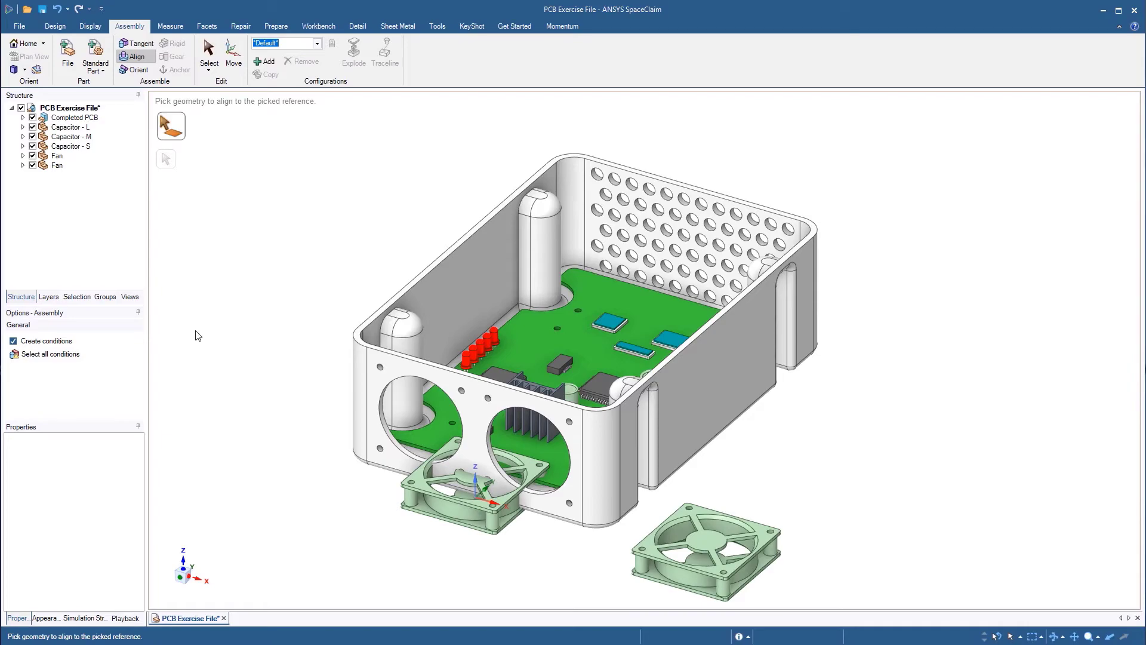
click(506, 467)
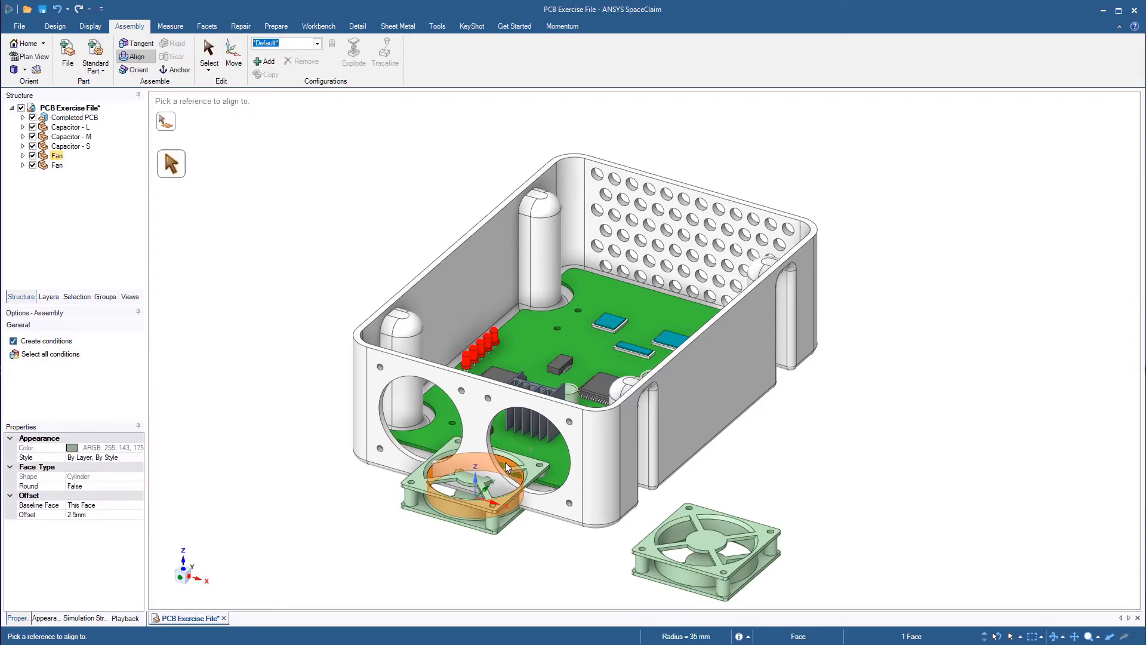
click(406, 452)
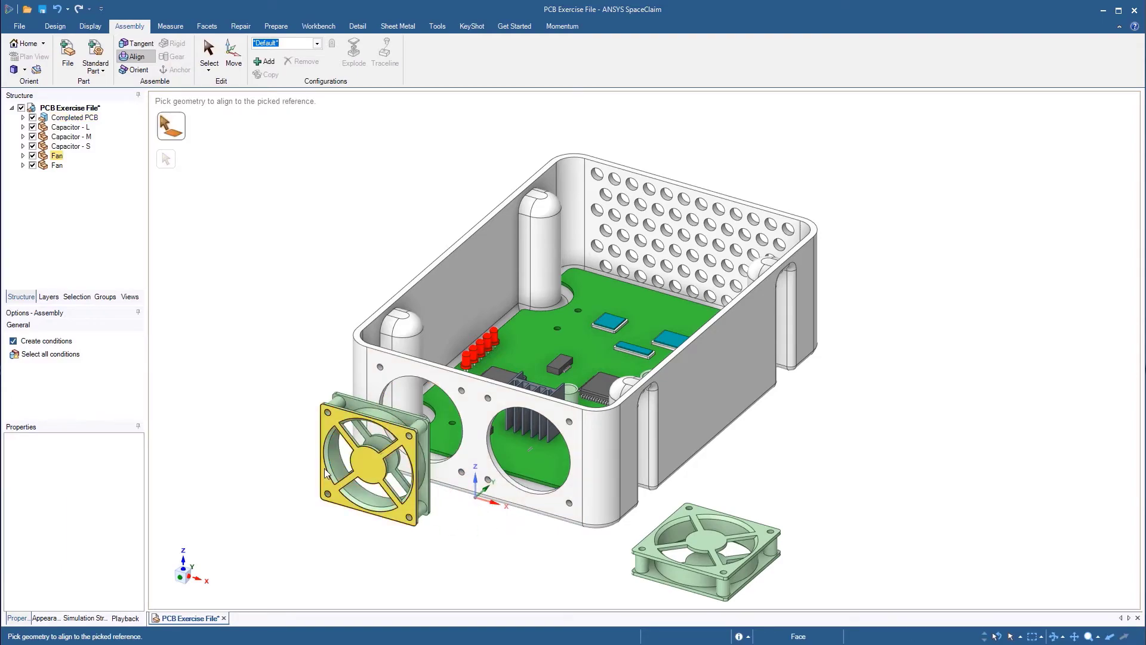
Align the original fan's front face with the inner face of the enclosure's front wall
click(328, 414)
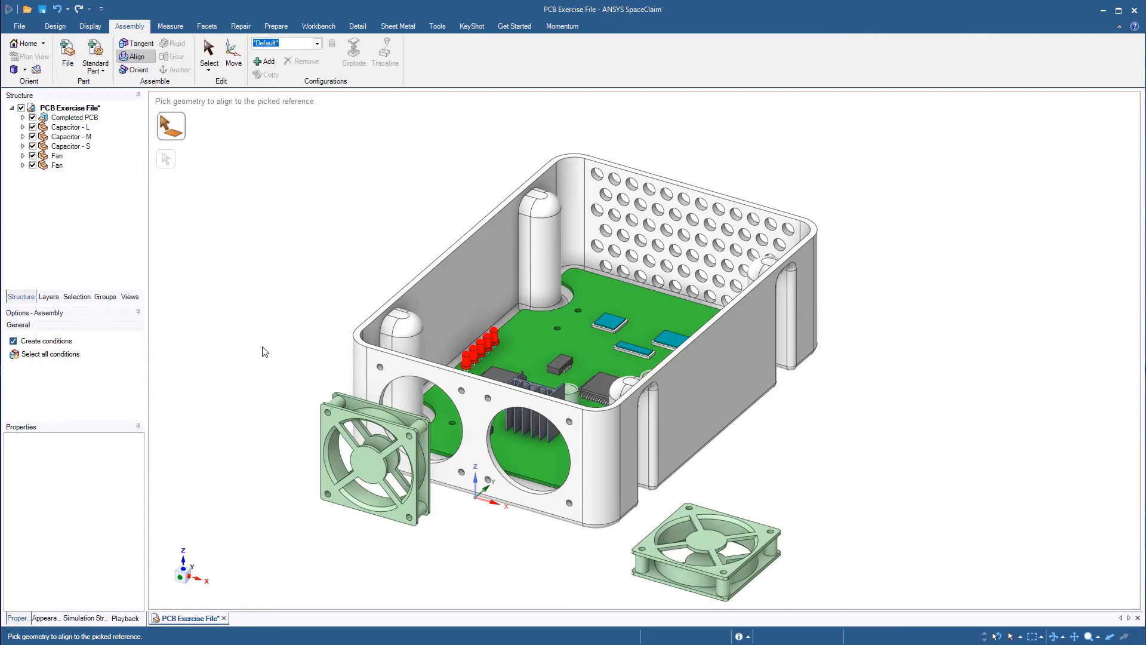
click(338, 421)
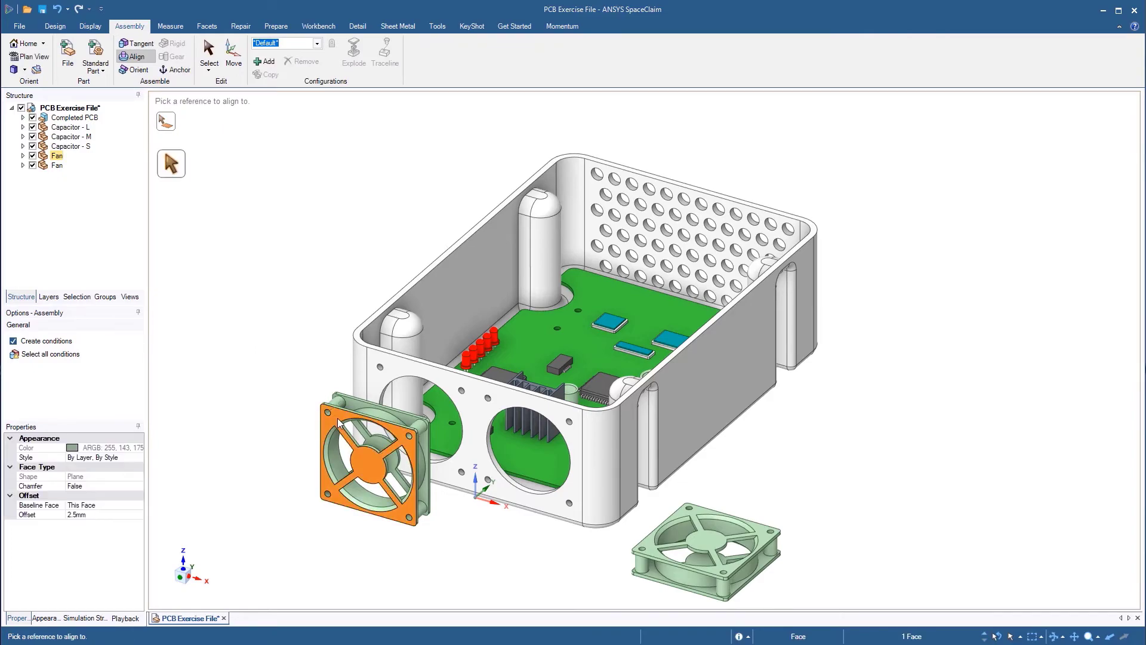
click(400, 365)
click(400, 365)
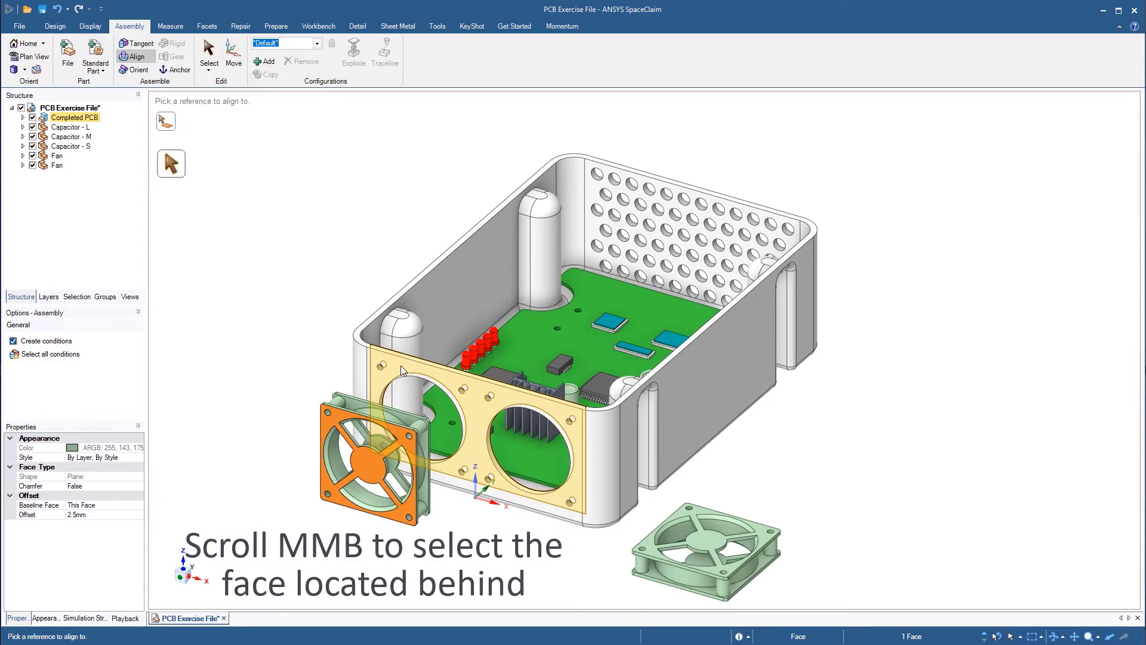
click(301, 367)
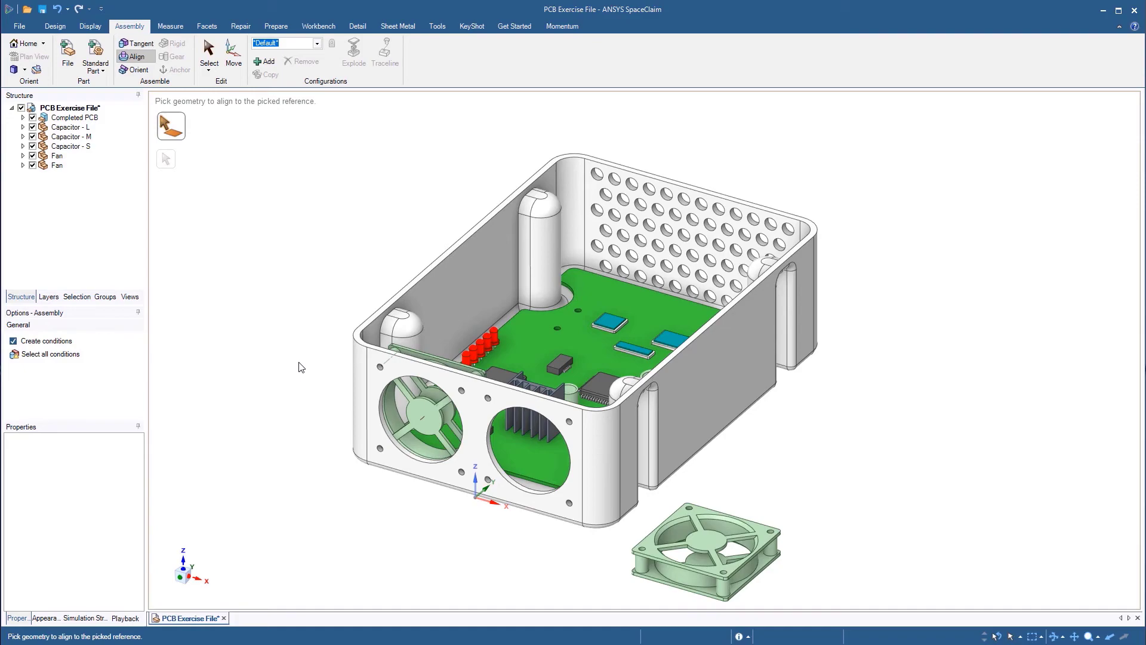
Align the duplicate fan's inner cylindrical face with the right circular opening in the front wall and select its upper mounting hole for alignment
click(724, 524)
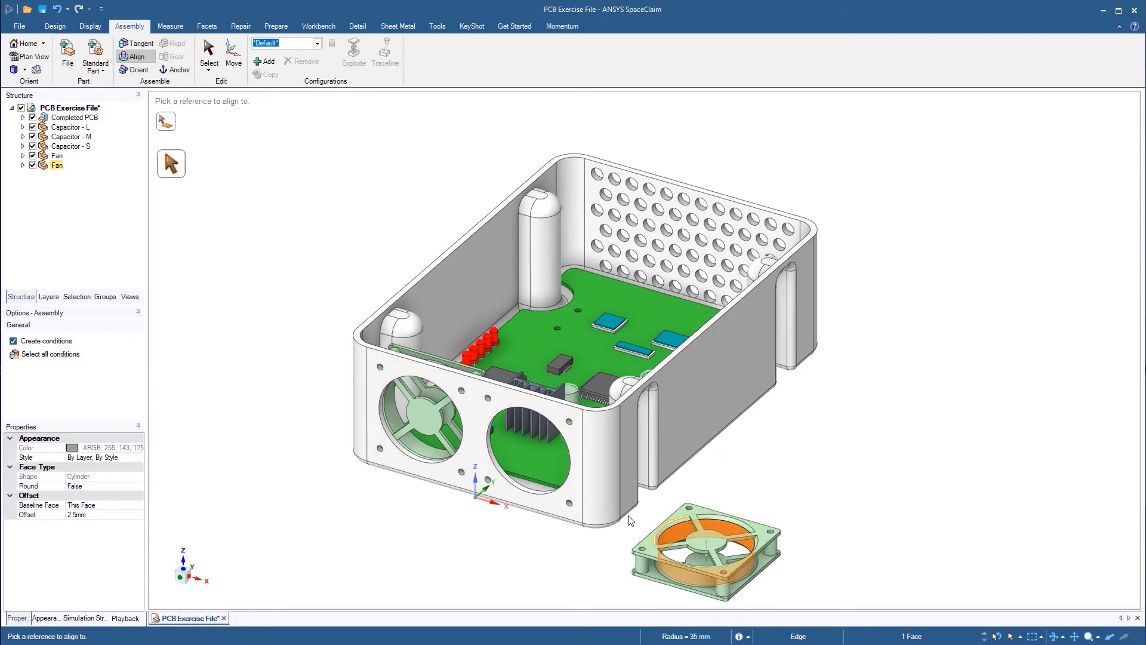
click(533, 499)
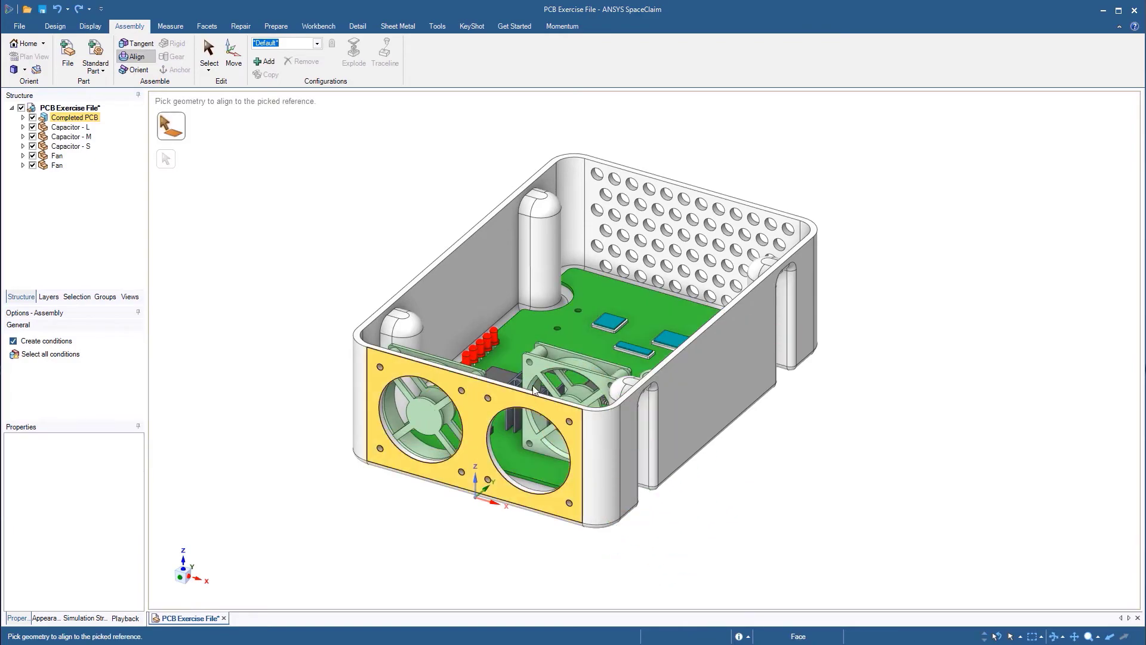
click(530, 362)
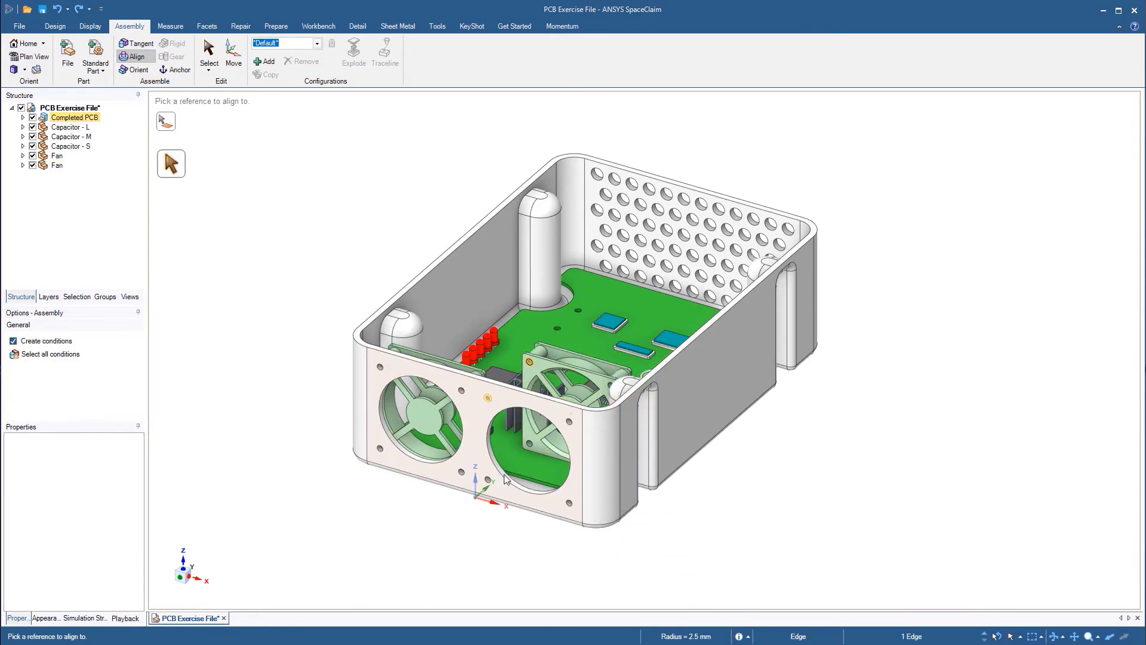
Align the duplicate fan's front face with the inner face of the enclosure's front wall
click(512, 395)
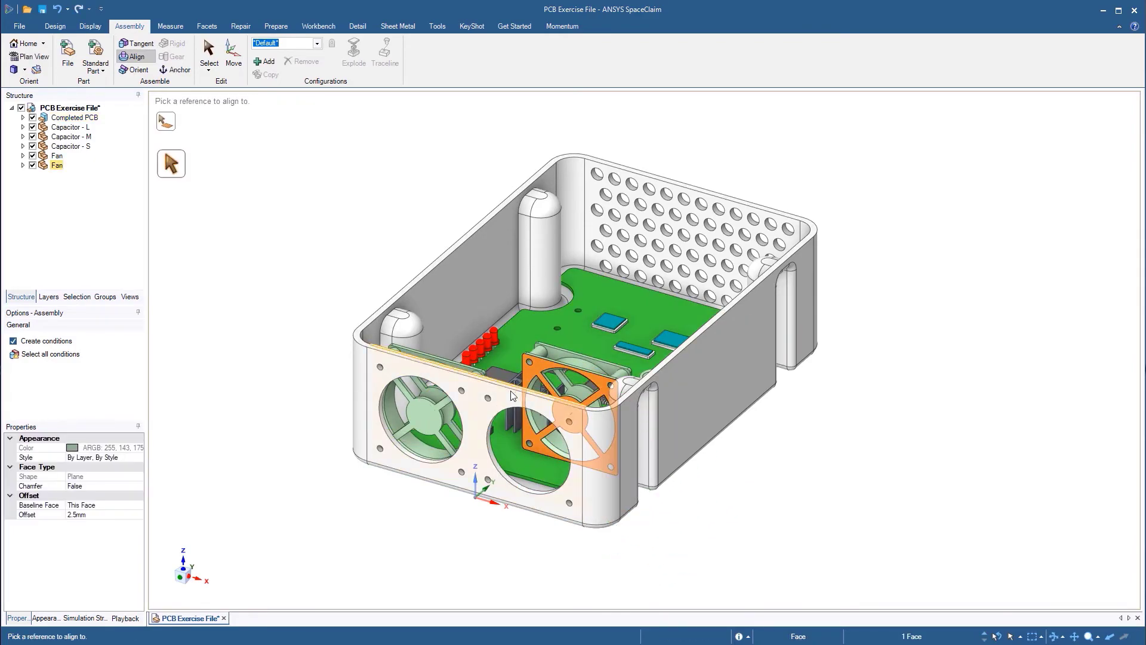
click(500, 399)
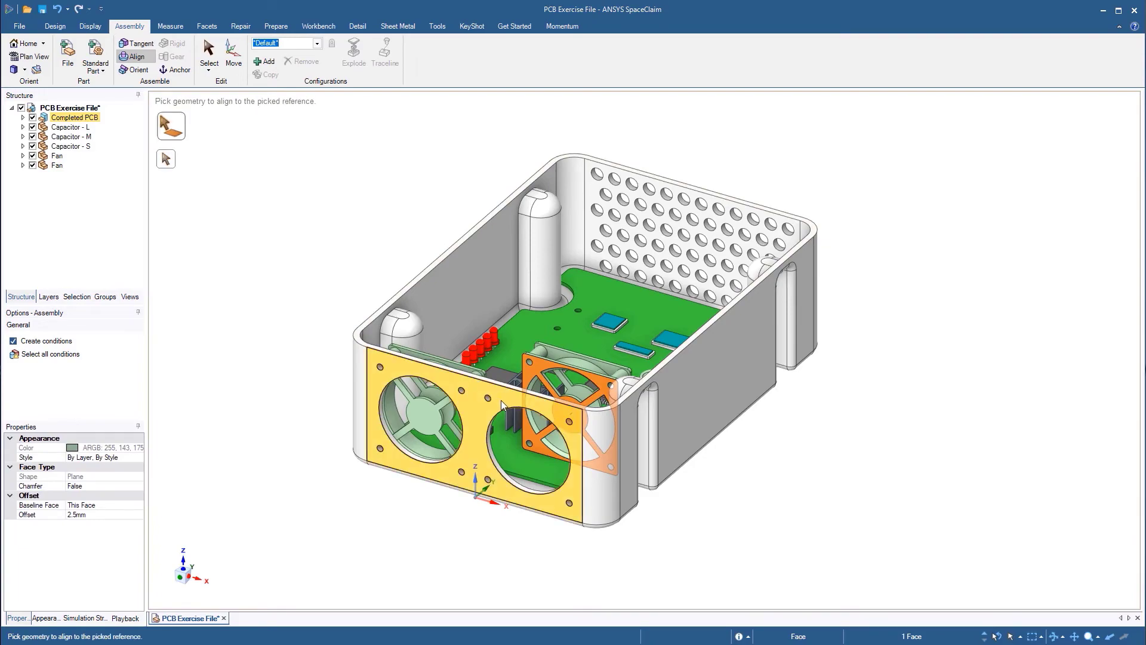
click(478, 508)
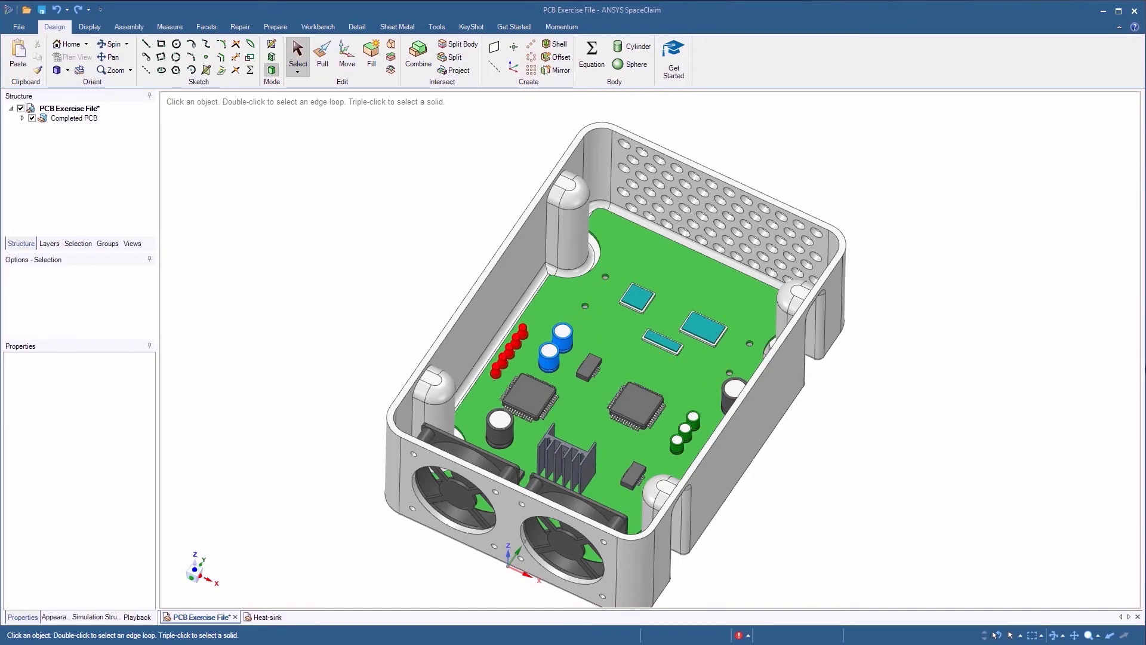
Insert Heat Sink.scdoc into the assembly and move it up about 161 mm along the Z axis, clear of the enclosure
click(129, 27)
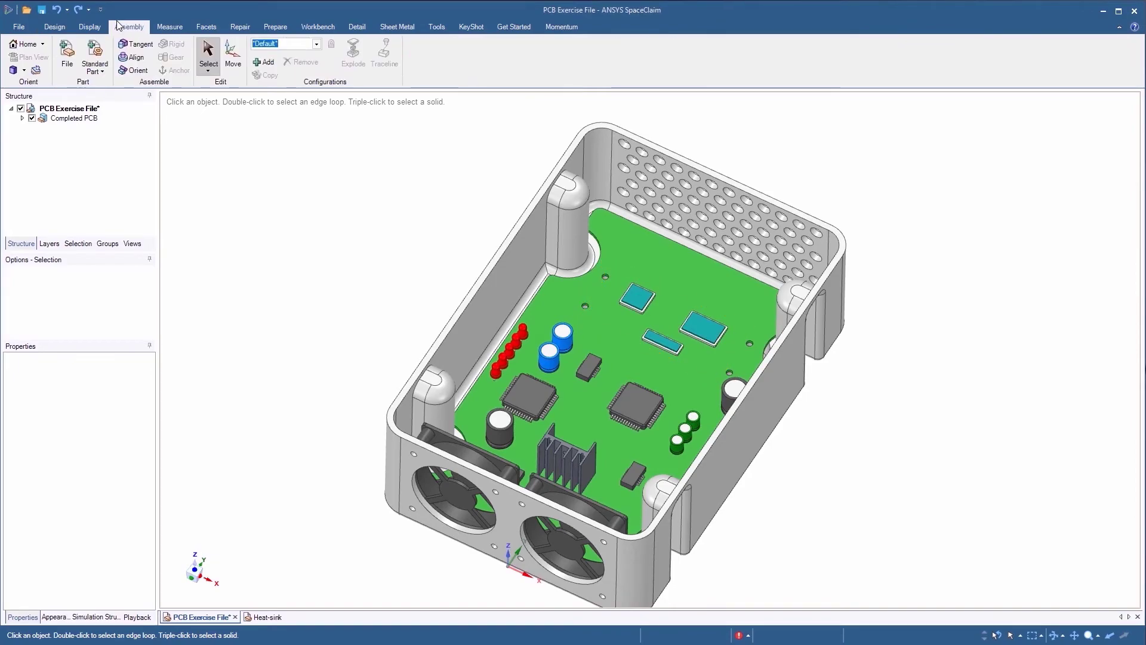
click(67, 54)
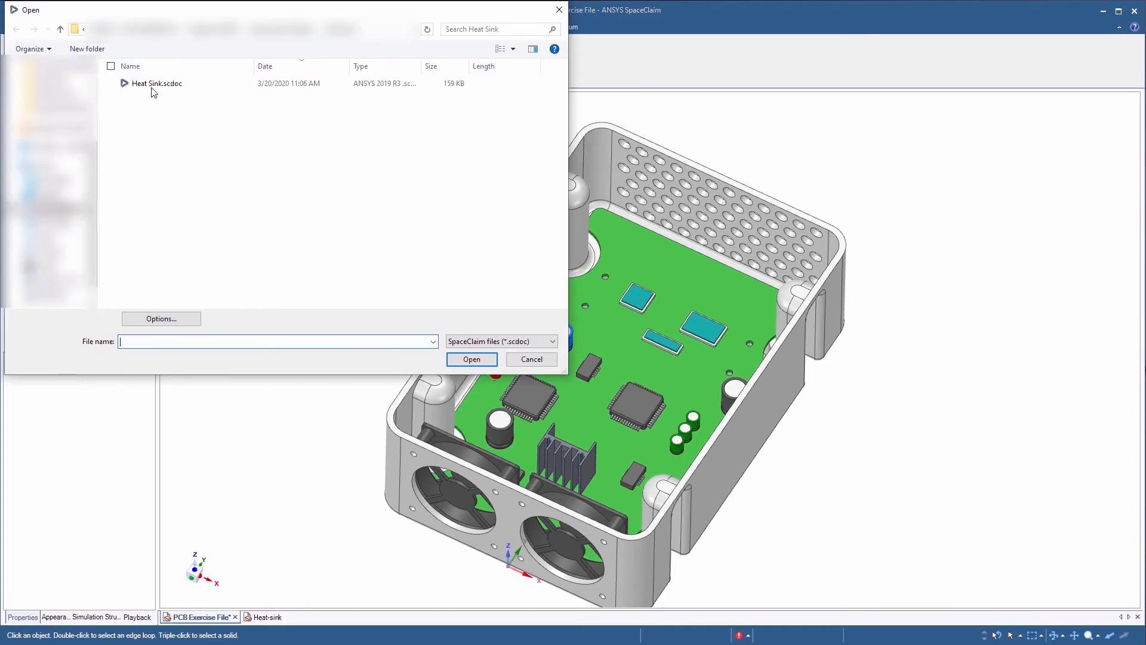
click(152, 83)
click(465, 363)
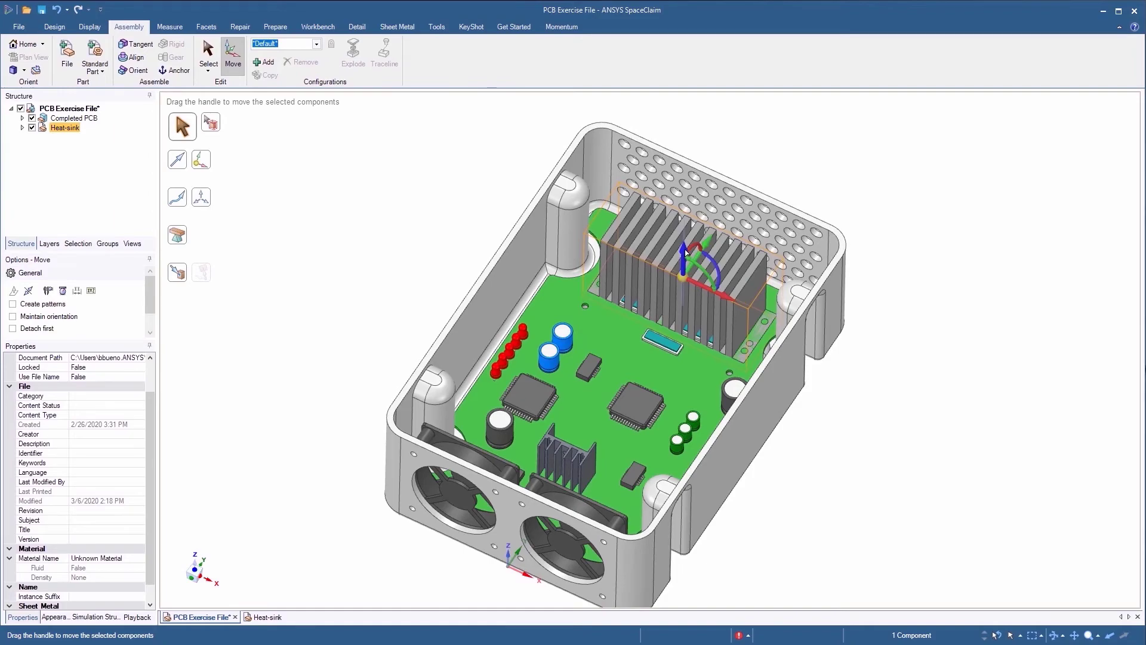
drag(685, 252, 698, 124)
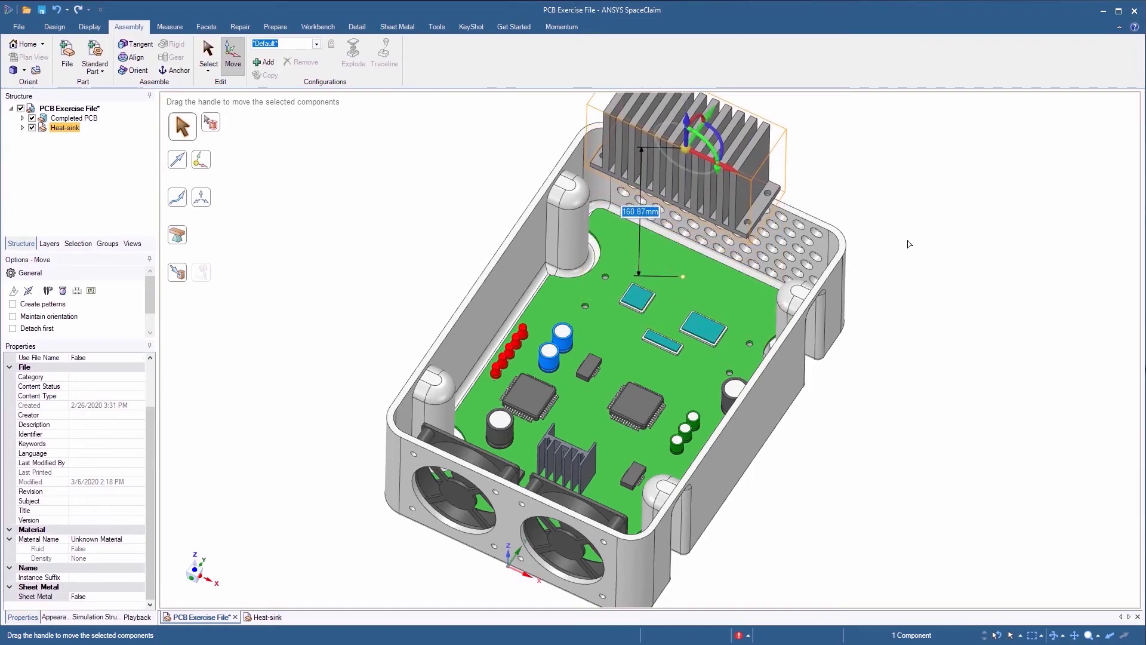
shift+middle_drag(909, 244, 885, 353)
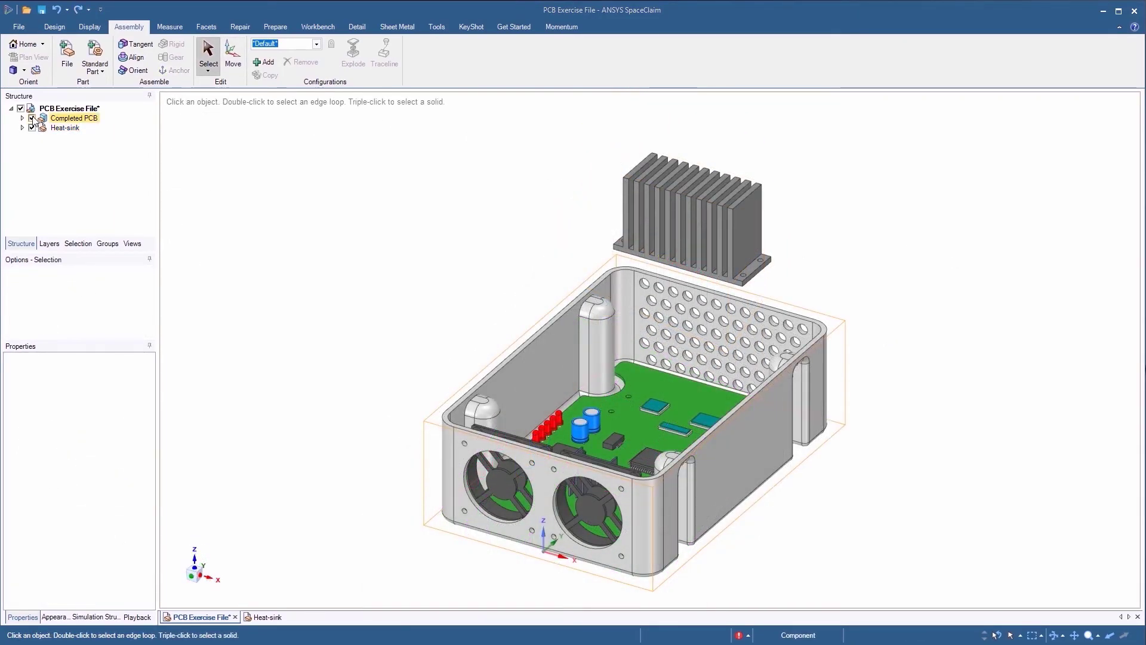
Hide the Completed PCB component to examine the heat sink's underside, and show it again in the home view
click(33, 118)
middle_drag(439, 260, 463, 118)
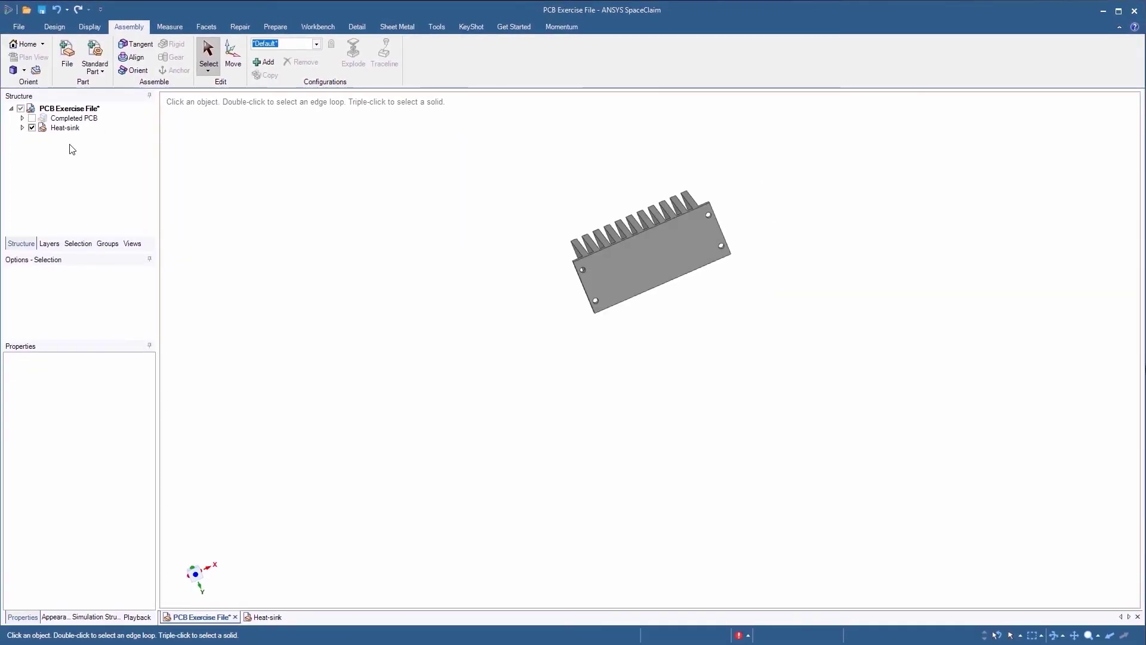
click(32, 117)
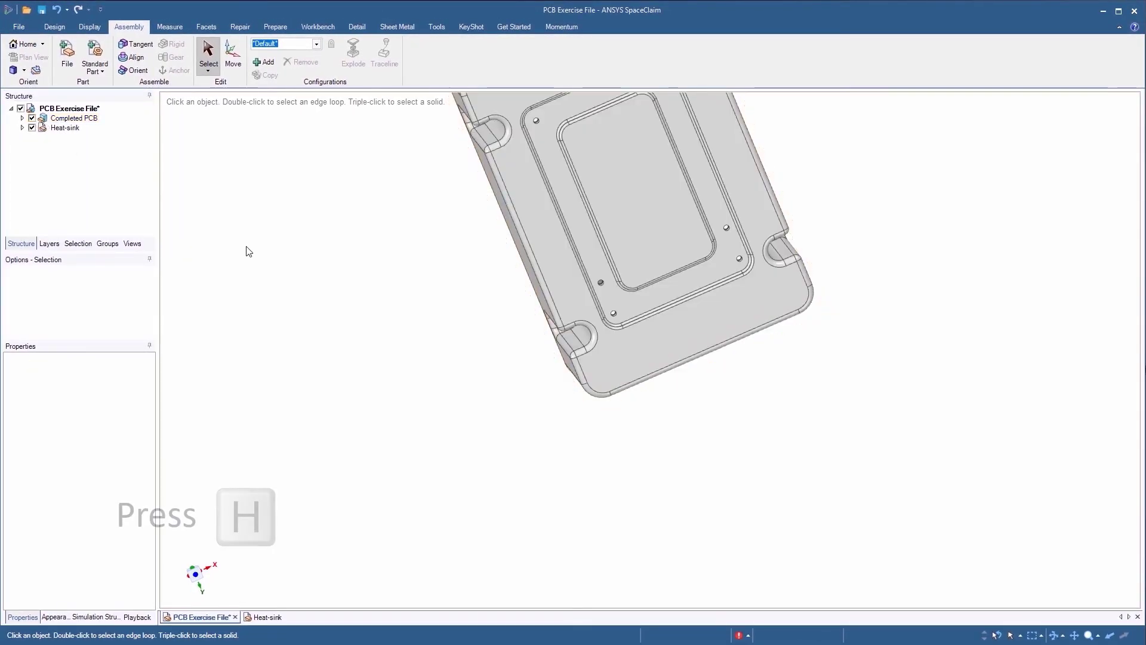
key(h)
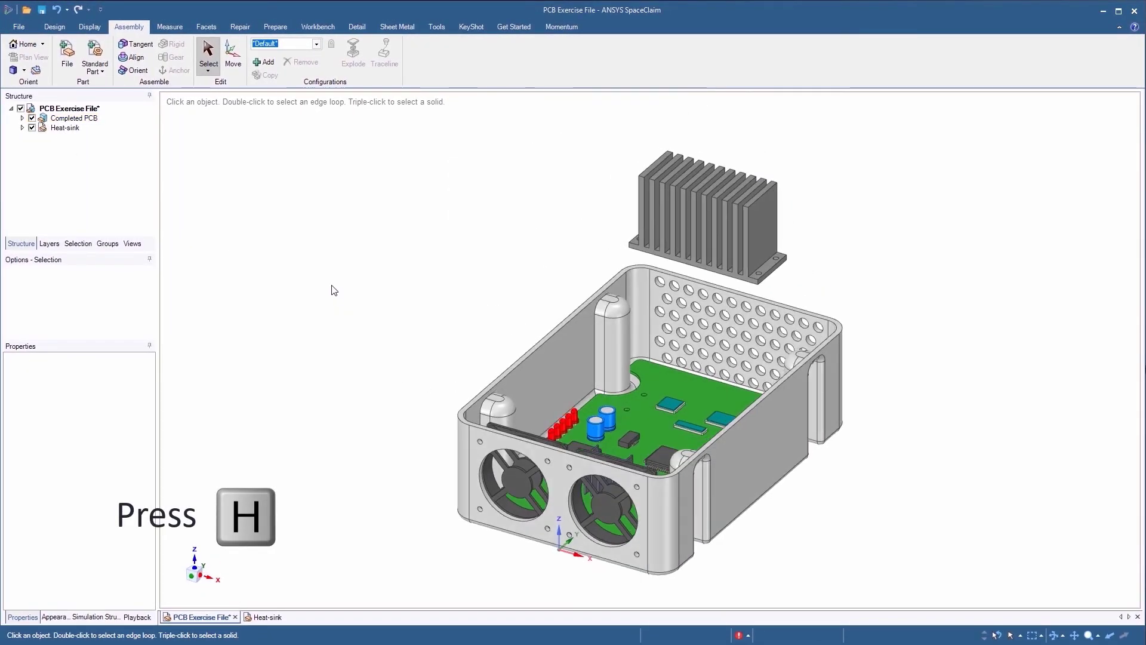
Align the heat sink's rear mounting hole beside the last fin with the matching rear hole in the green board
click(131, 57)
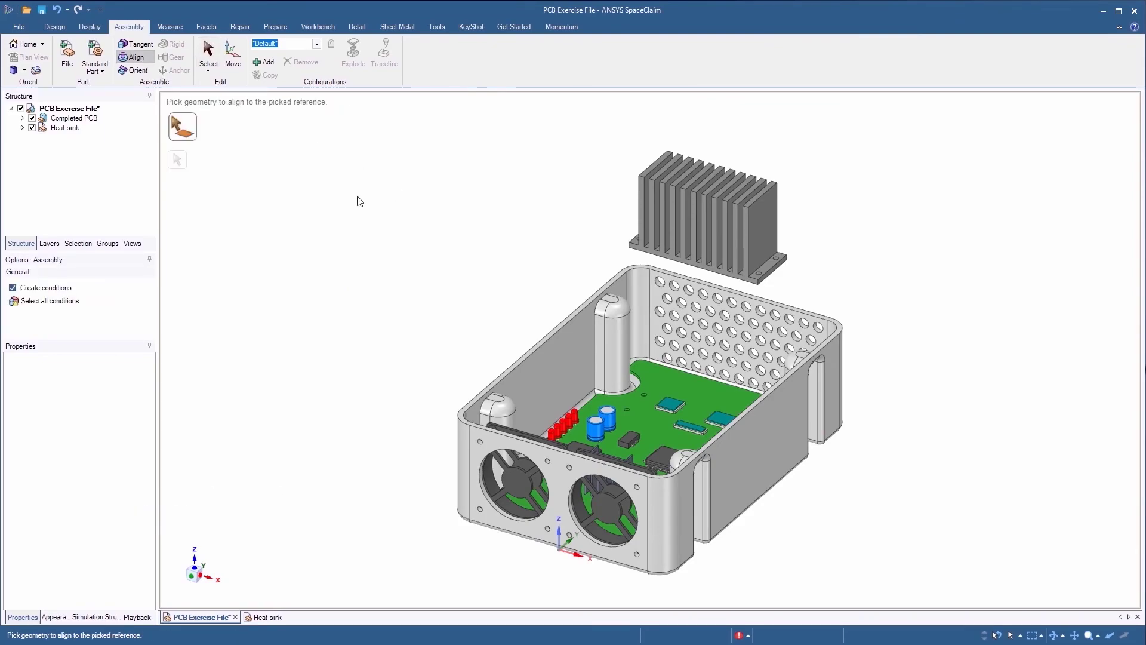
scroll(814, 251, up, 5)
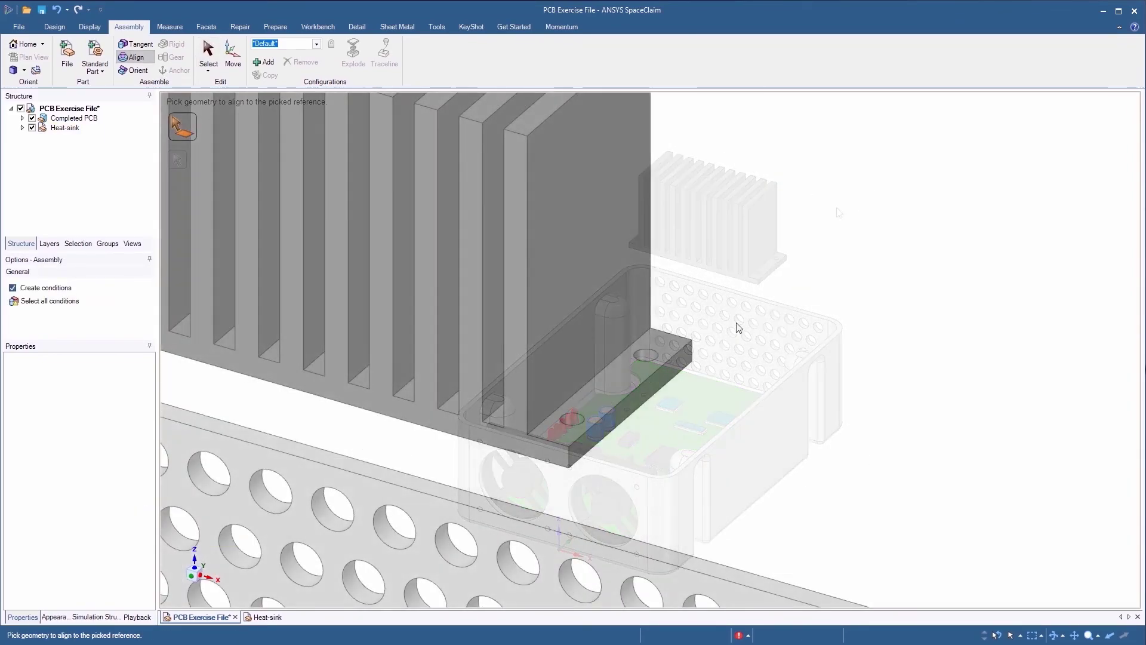
click(648, 355)
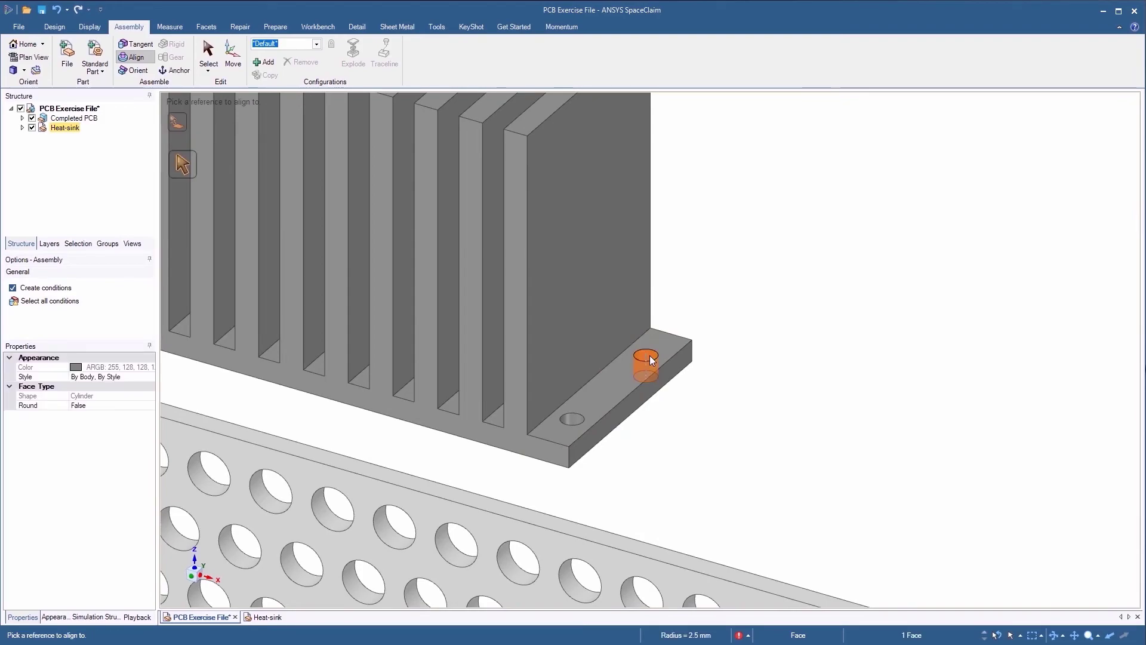
scroll(824, 374, down, 2)
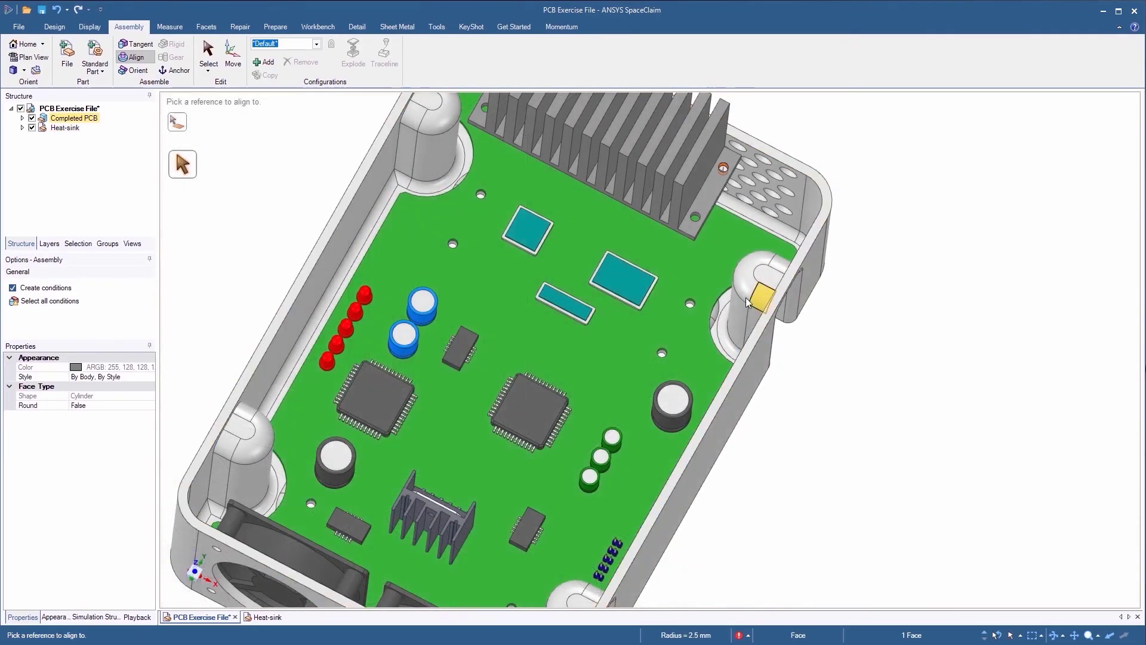
scroll(685, 309, up, 3)
scroll(687, 301, up, 5)
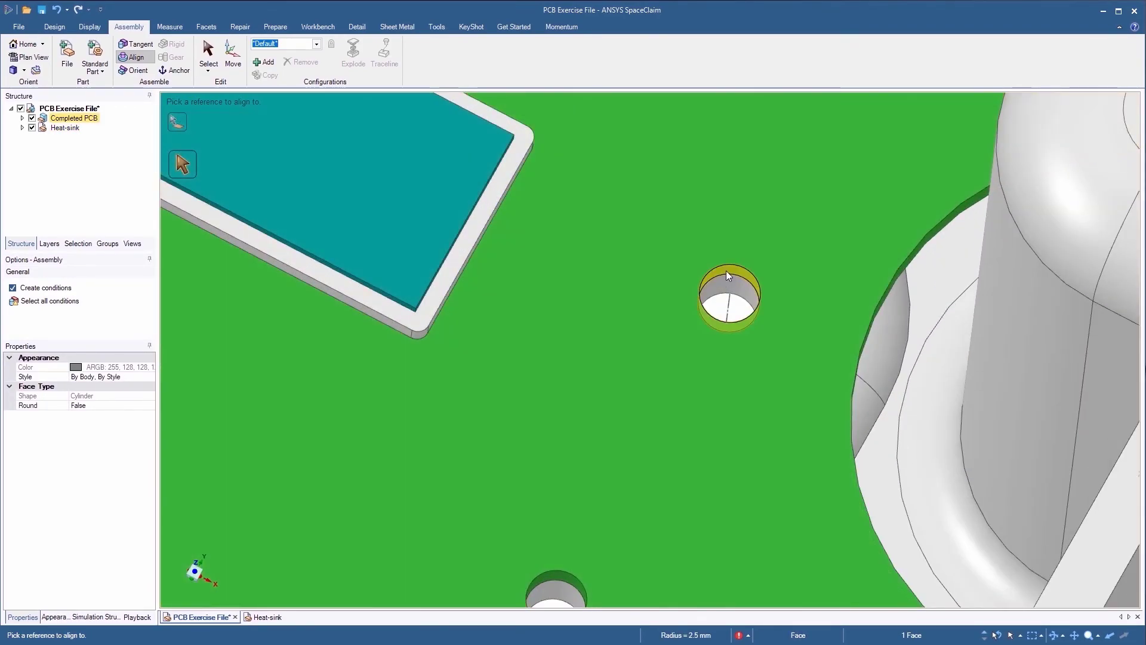
click(726, 270)
Align the heat sink's front mounting hole on the same end with the adjacent hole in the board
scroll(726, 270, down, 5)
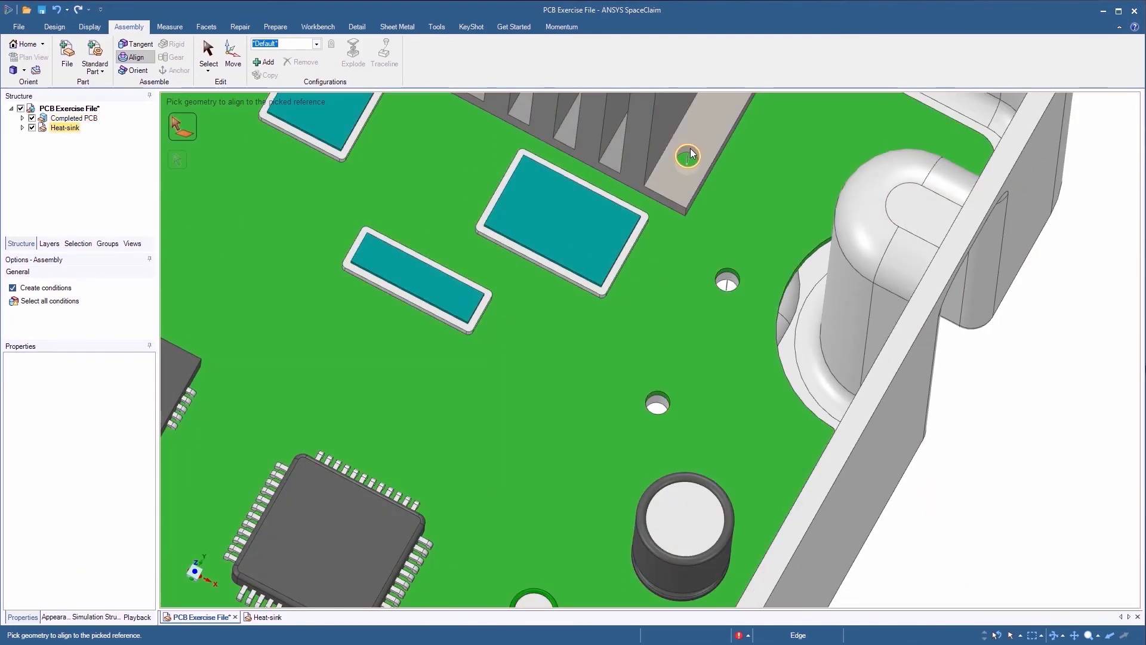
click(693, 157)
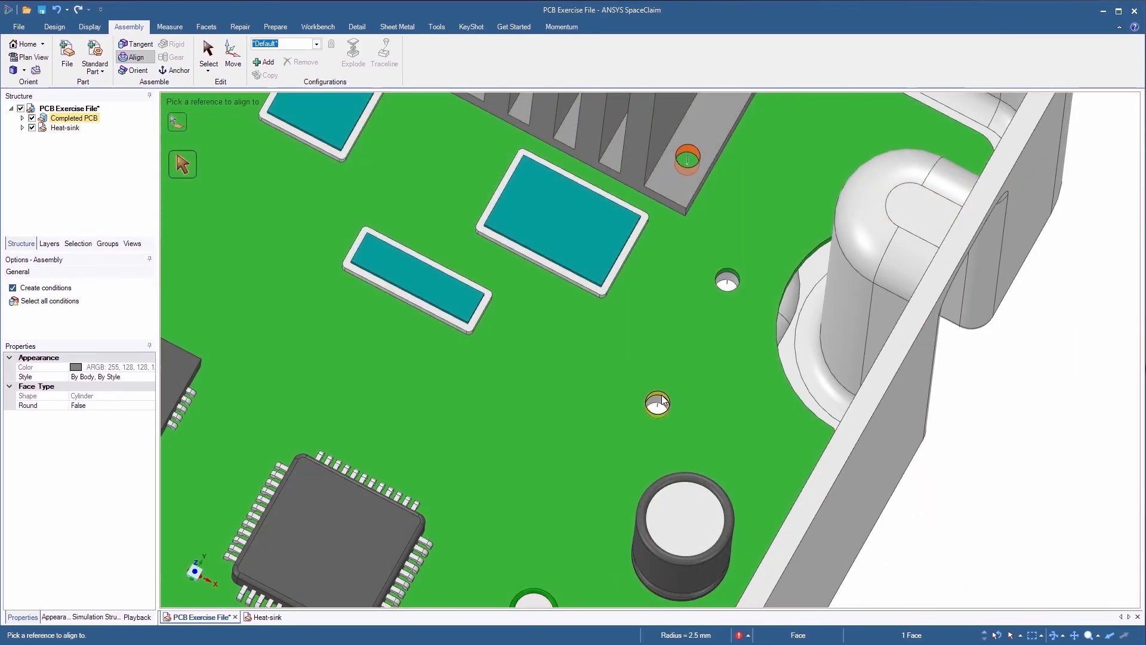
click(662, 402)
Align the bottom face of the heat sink's base with the top face of the green board
scroll(663, 401, down, 5)
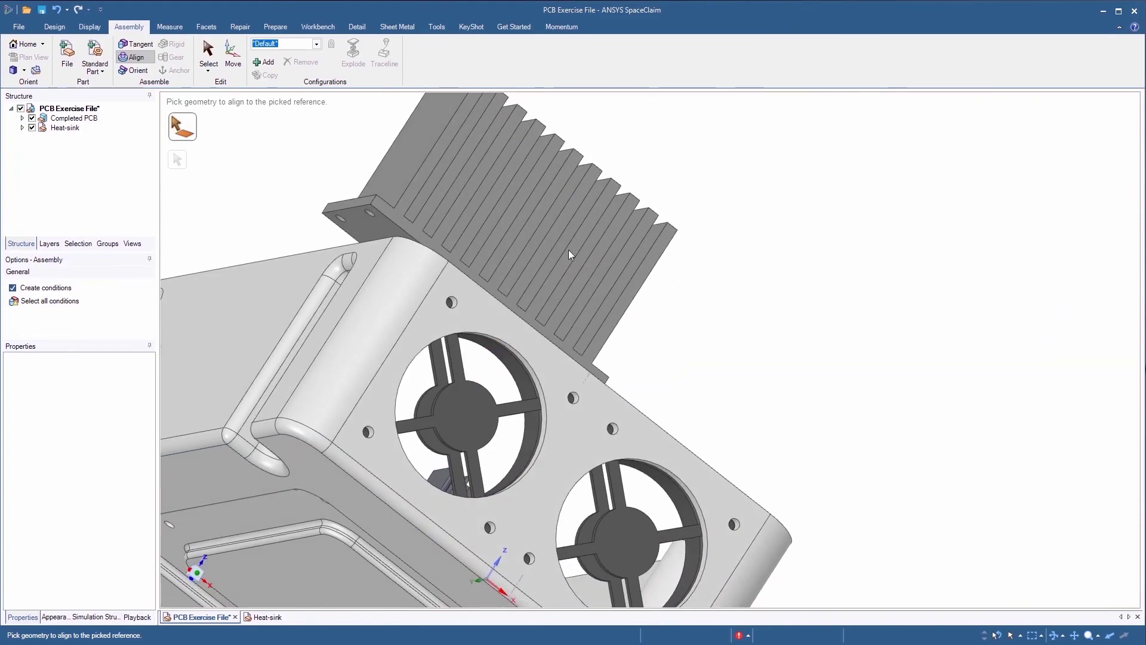
click(359, 224)
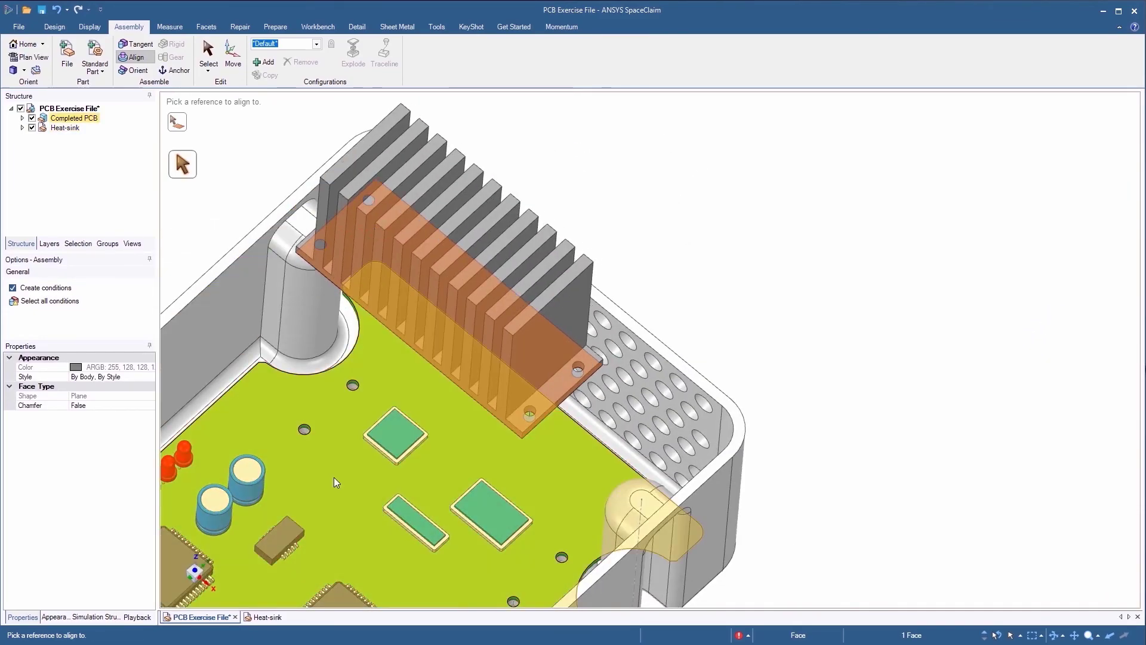
click(334, 478)
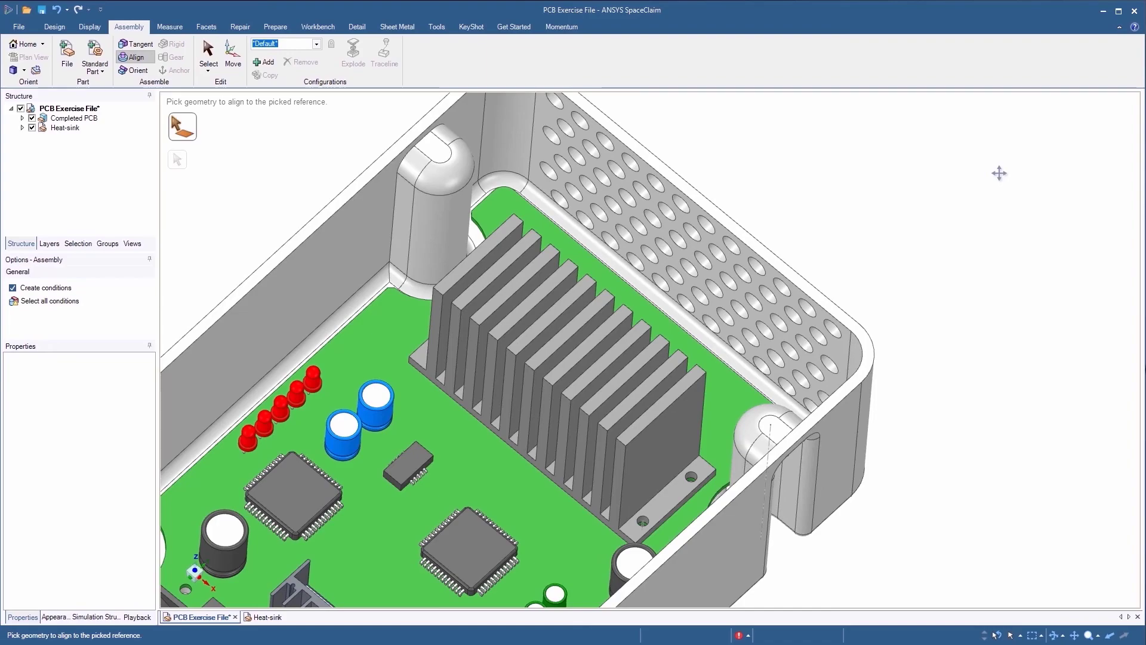
Combine with the heat sink as the target and the CPUs component inside Completed PCB as the cutter, keeping the cutter
click(55, 27)
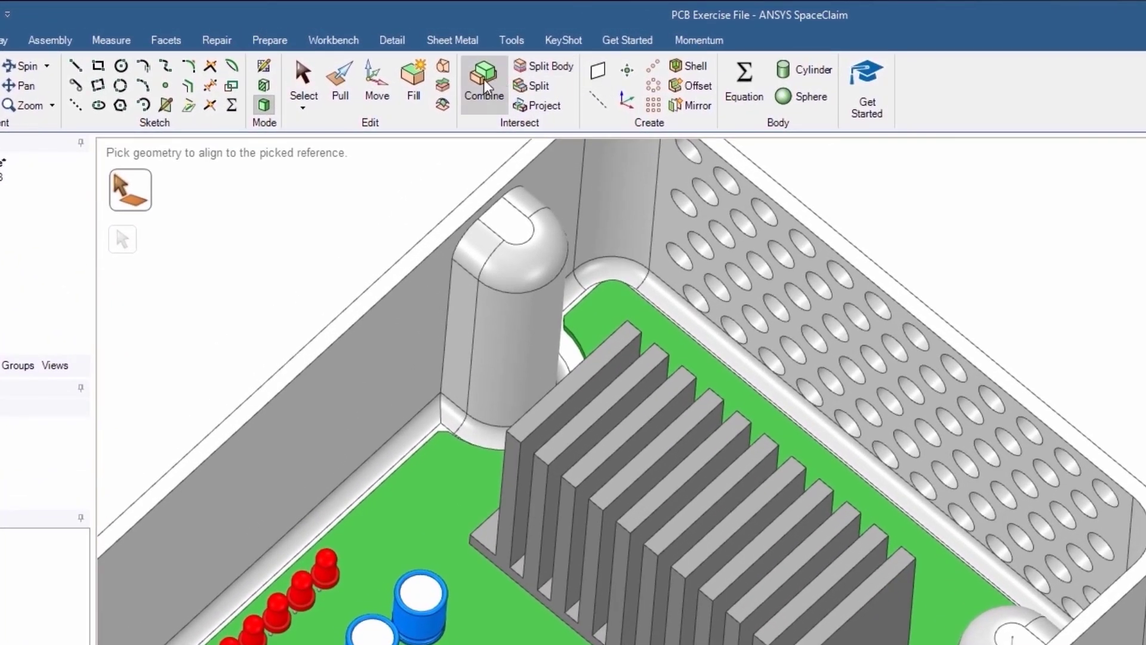
click(485, 87)
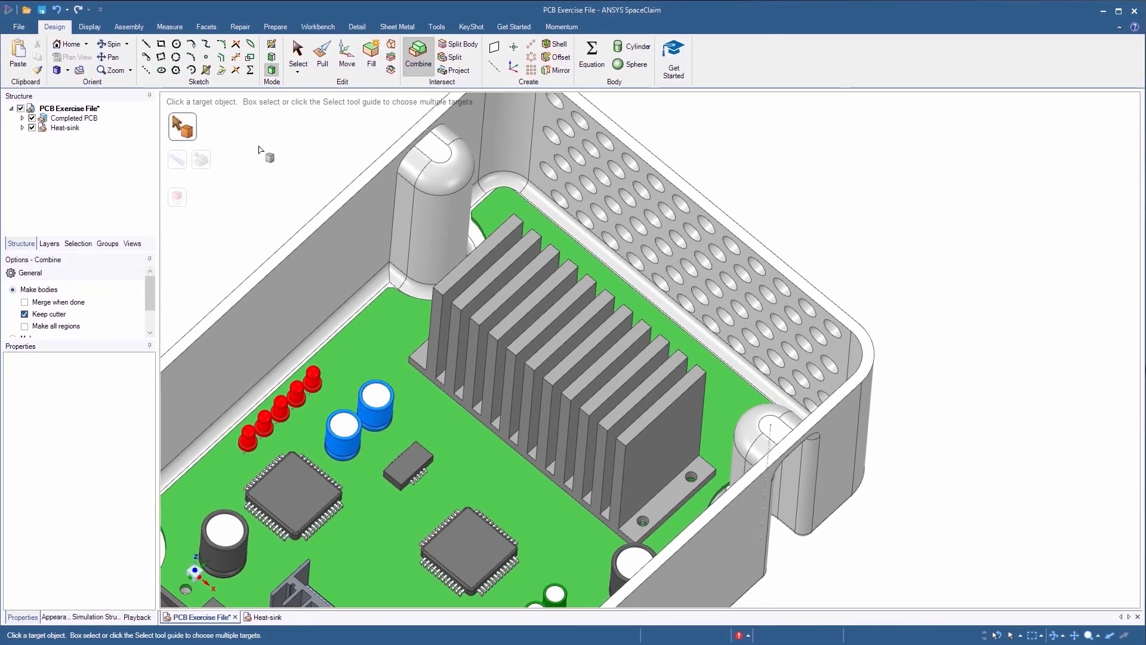
click(506, 285)
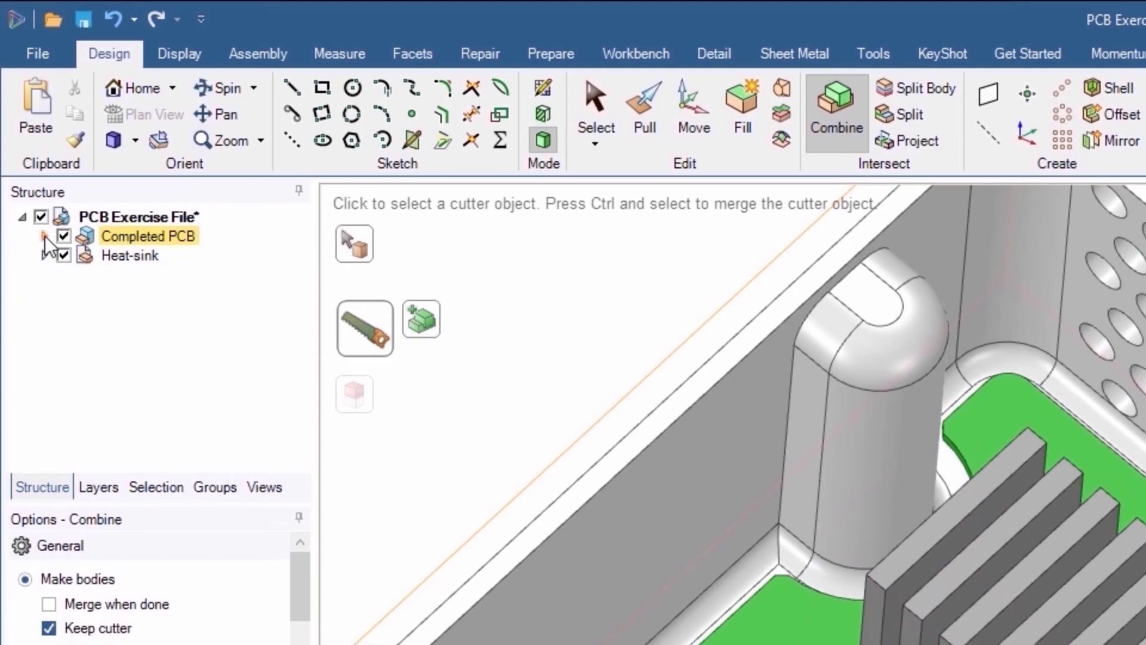
click(44, 236)
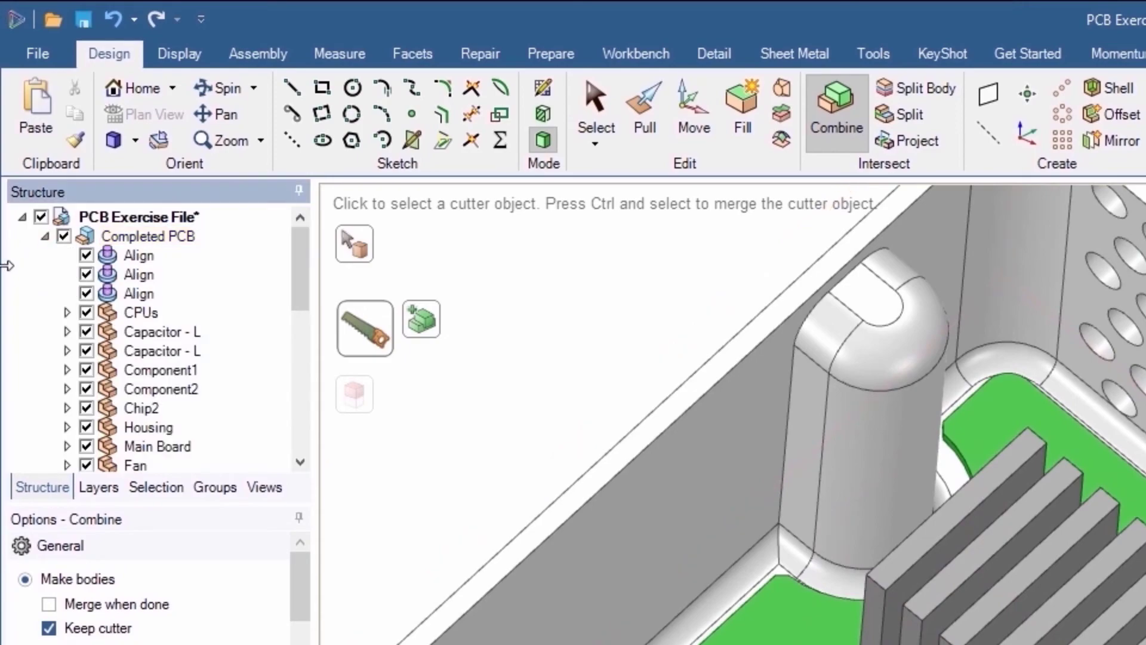
click(142, 313)
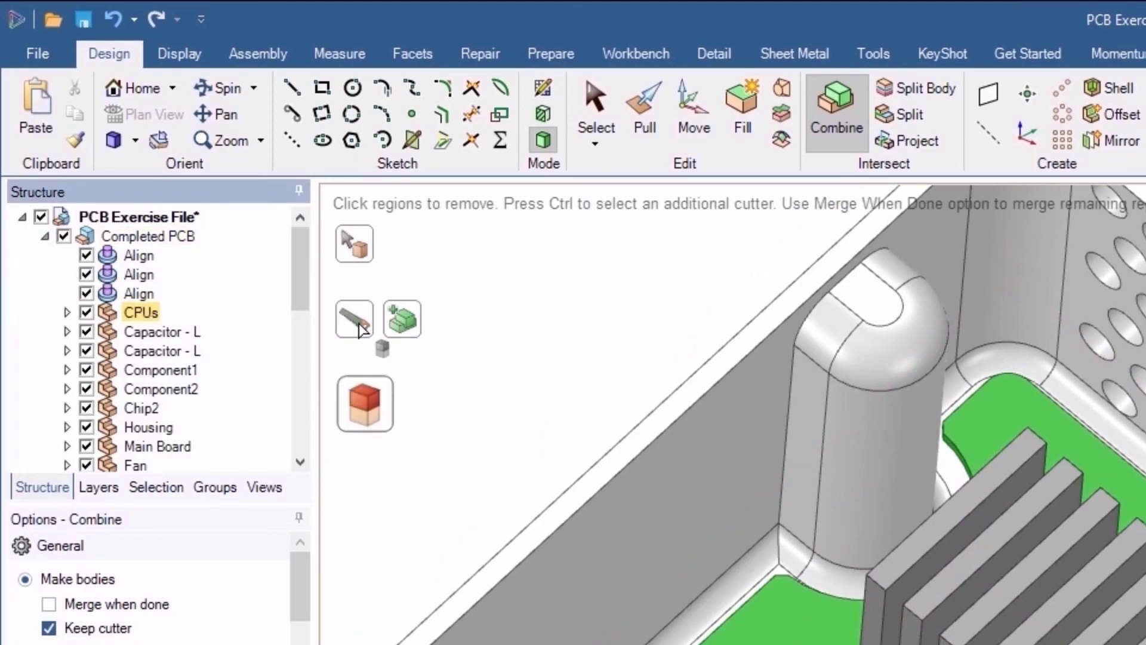
Hide the Completed PCB component and remove the three chip-shaped regions from the underside of the heat sink's base
click(64, 236)
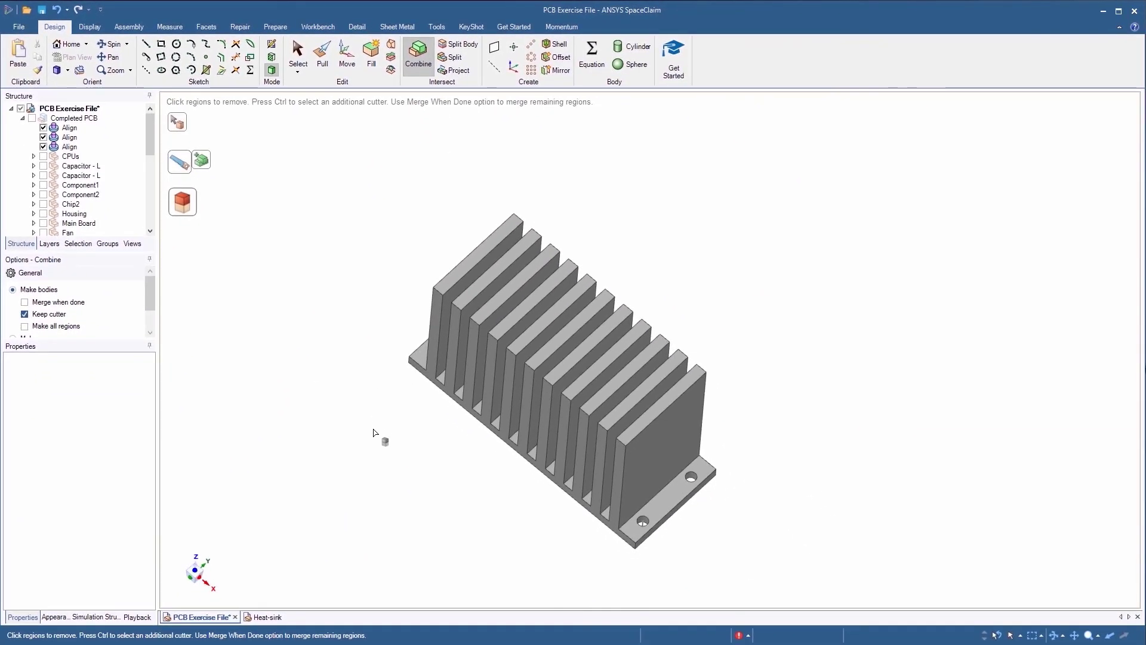
middle_drag(374, 432, 440, 141)
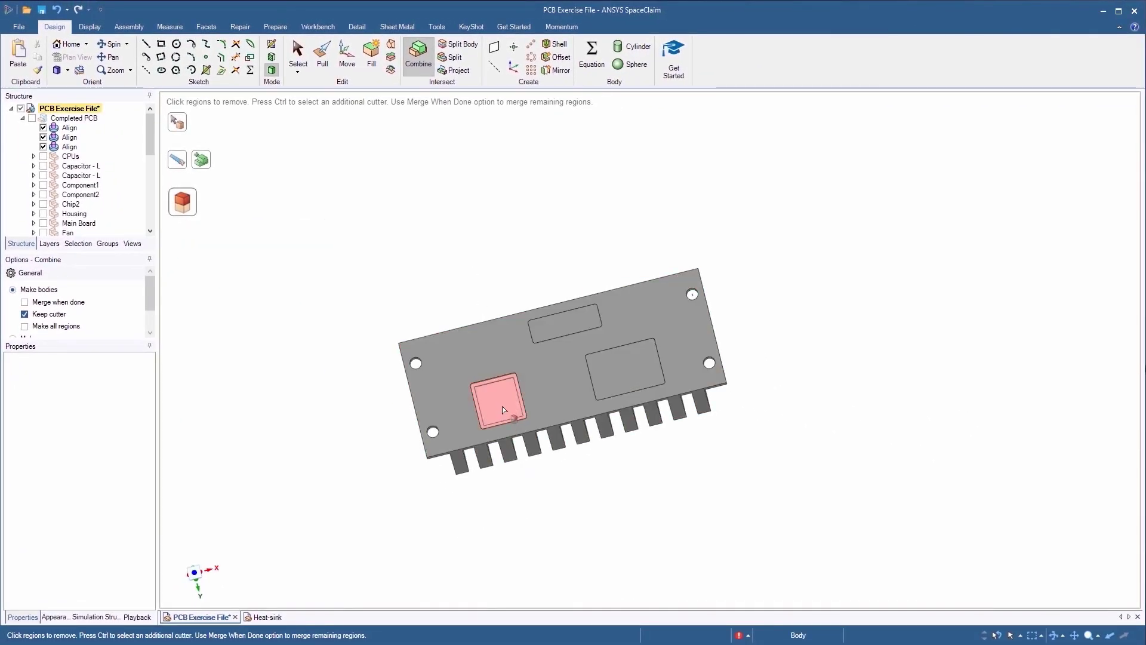
click(586, 324)
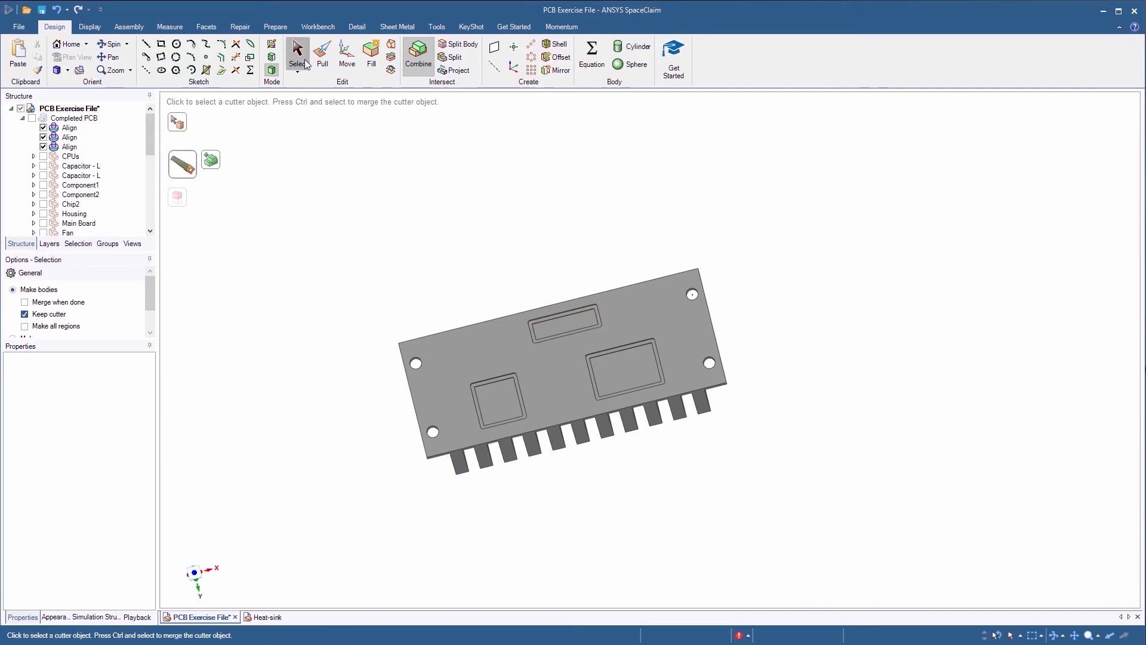
click(298, 52)
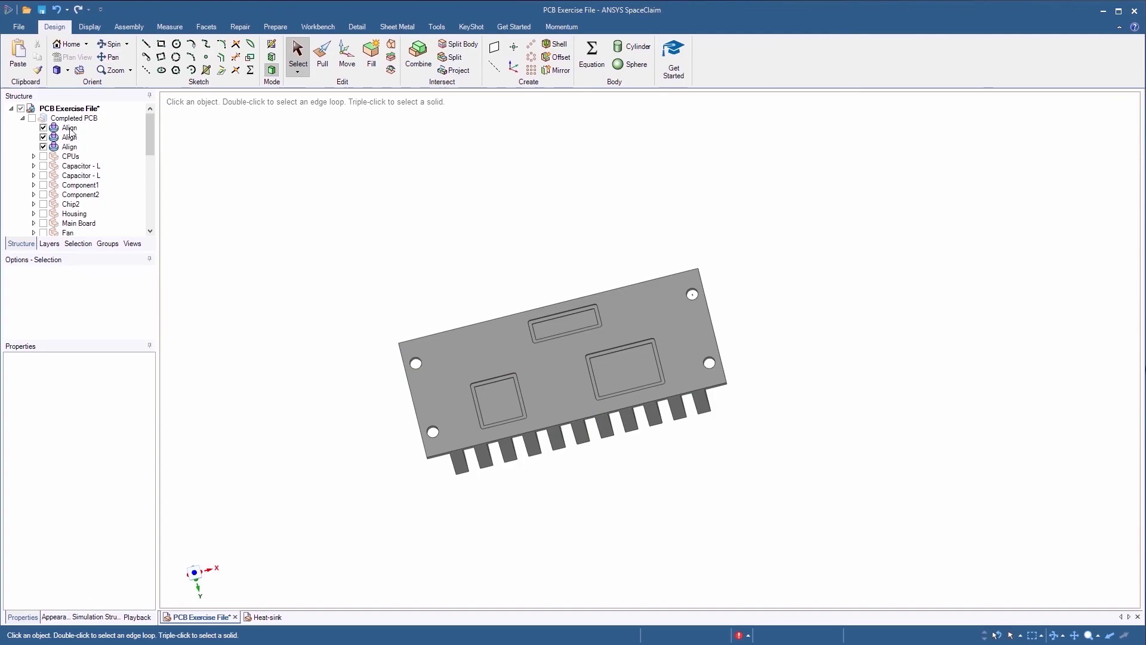
Show the Completed PCB component again and return to the home view
click(32, 117)
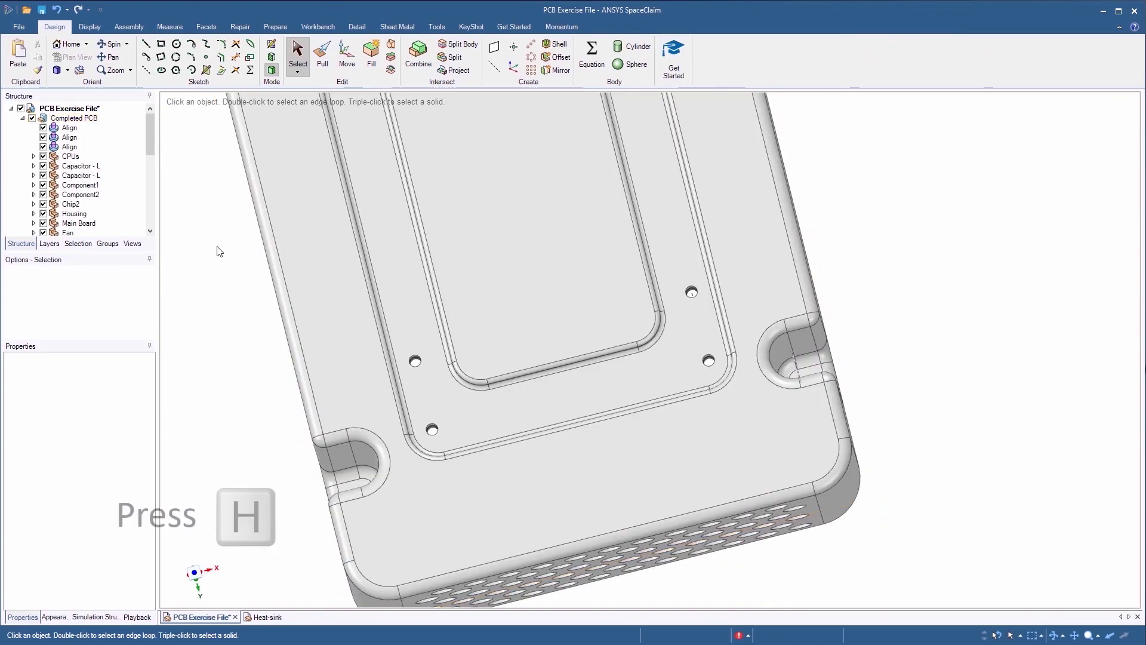
key(h)
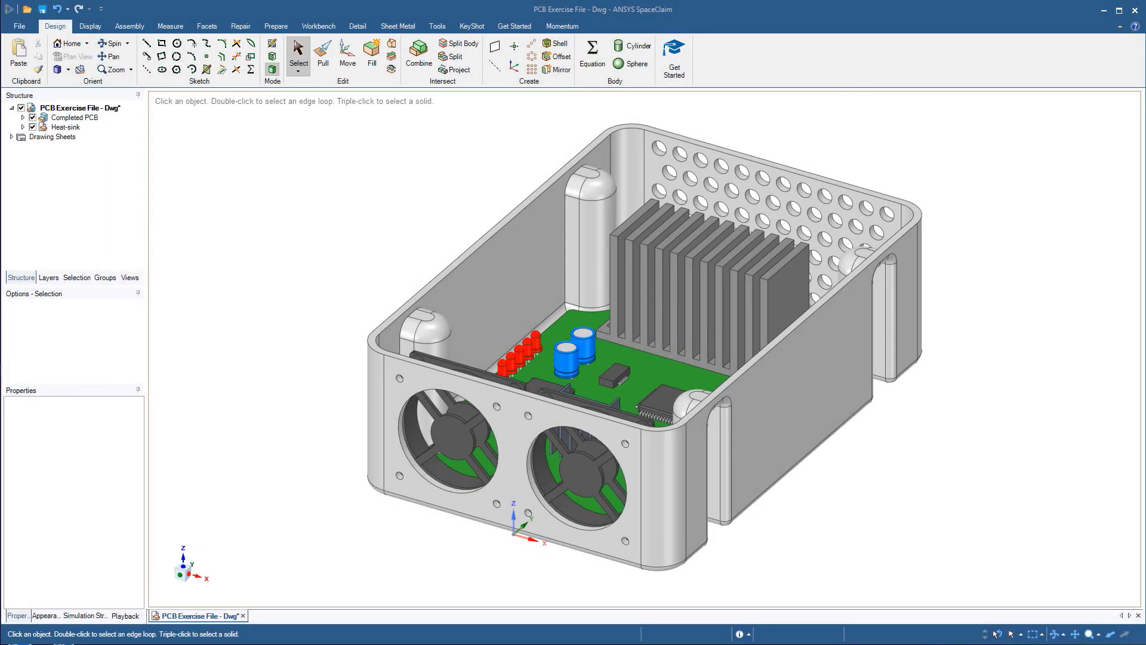
Convert the external Heat-sink component to an internal copy within the design
right_click(74, 127)
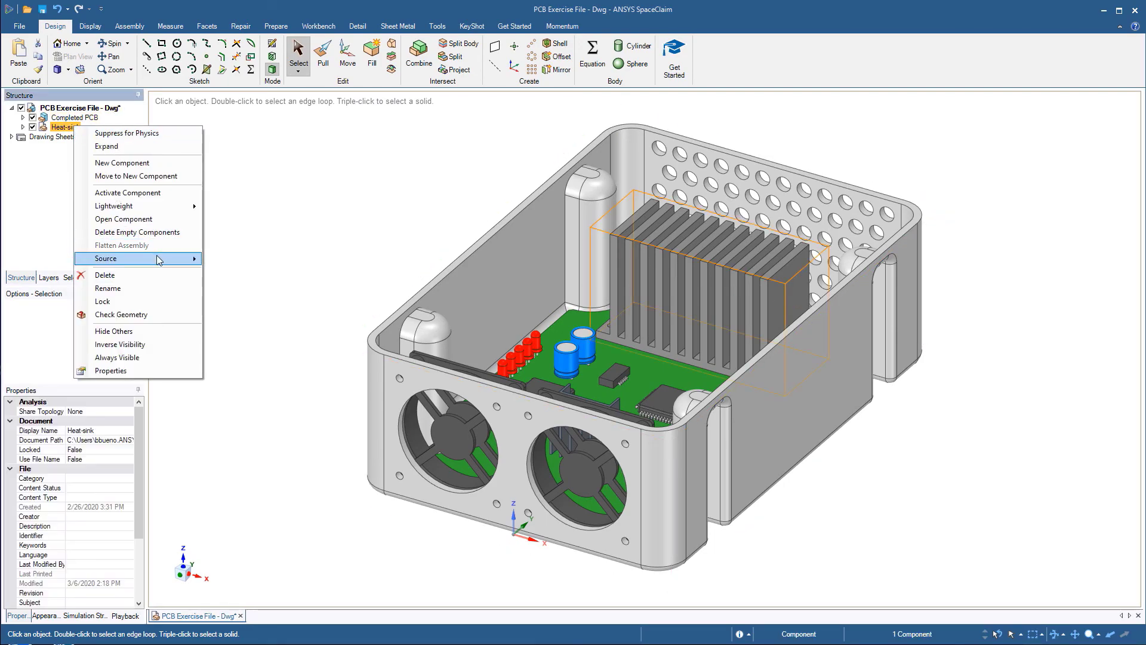
mouse_move(160, 260)
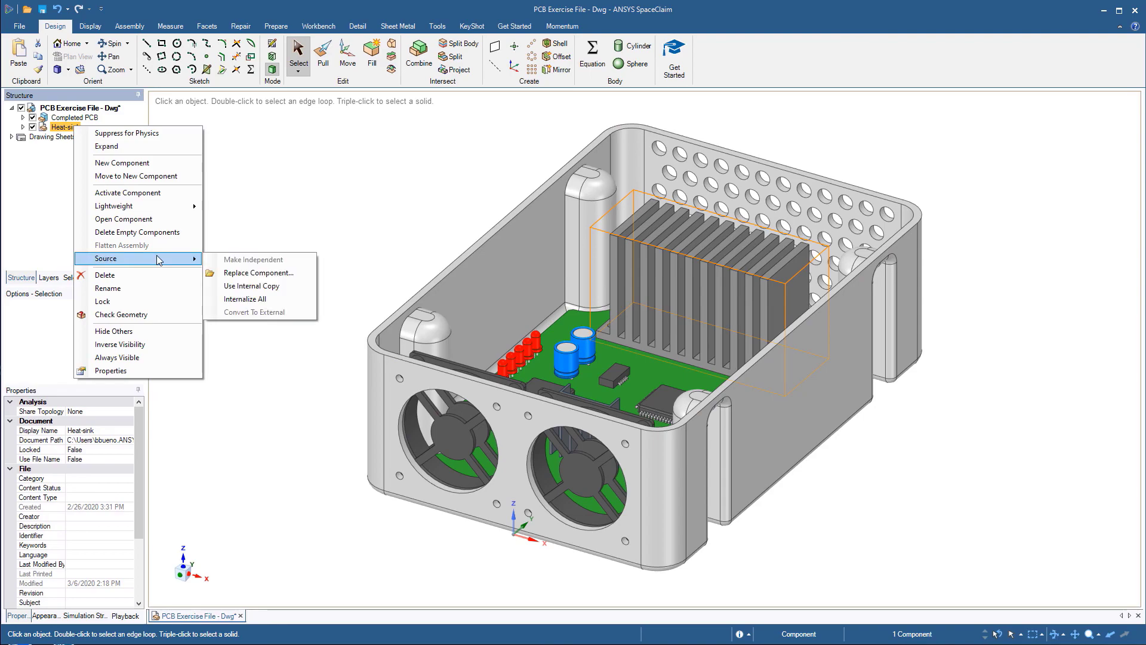
click(275, 289)
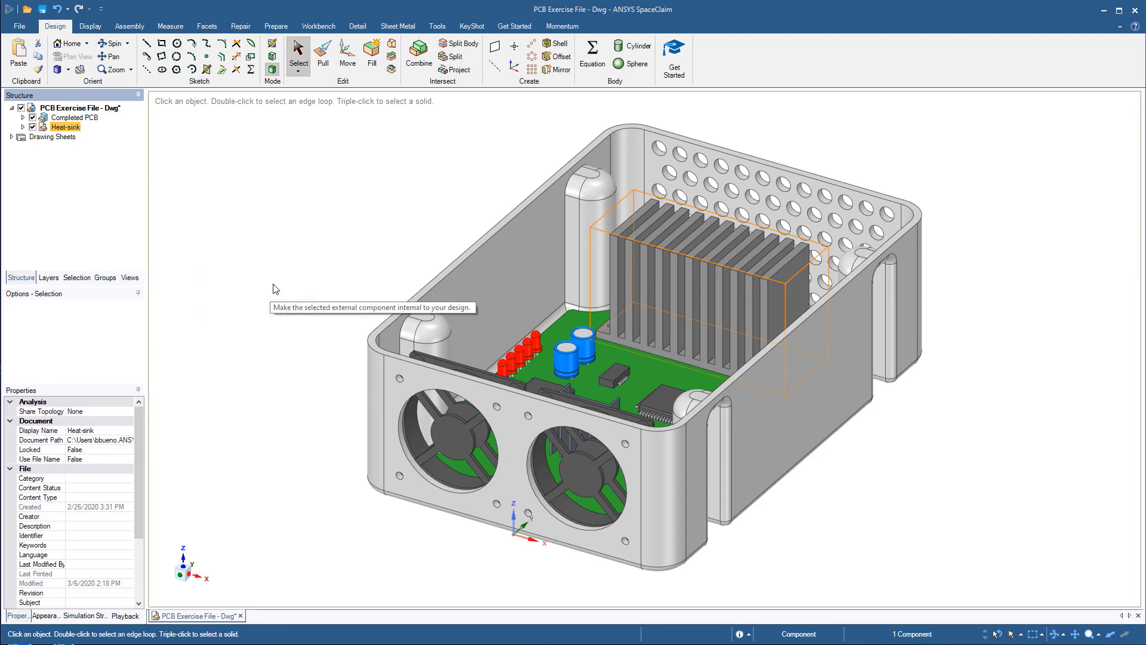